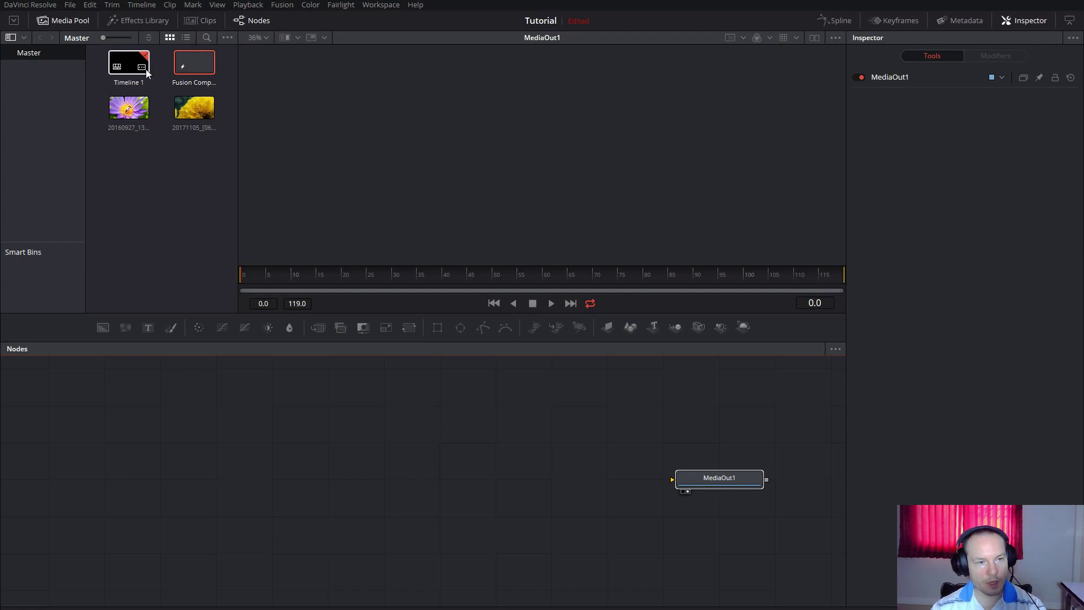
pyautogui.click(136, 20)
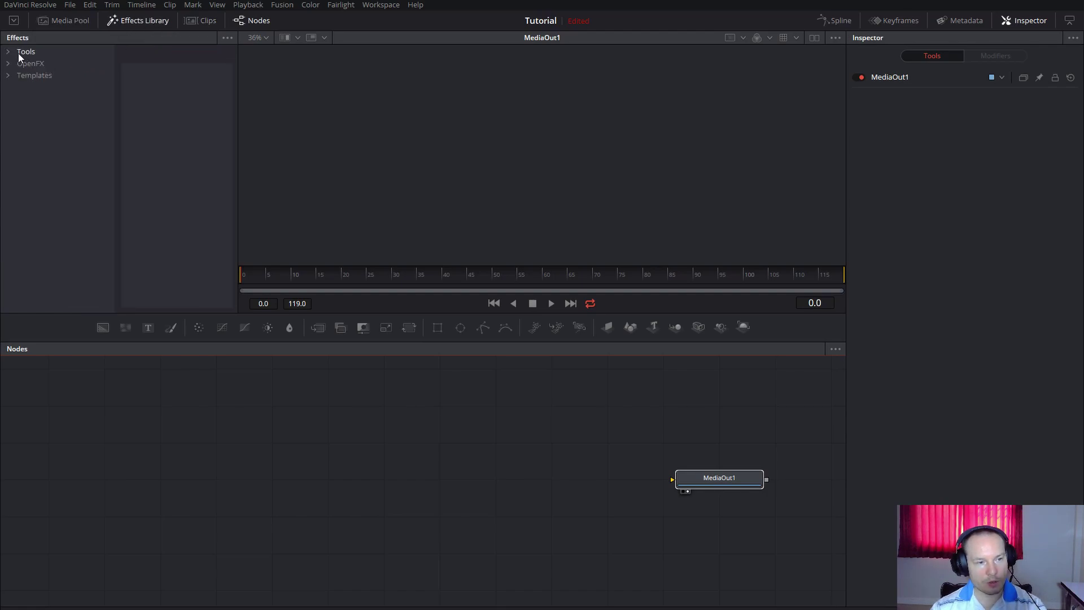
pyautogui.click(58, 21)
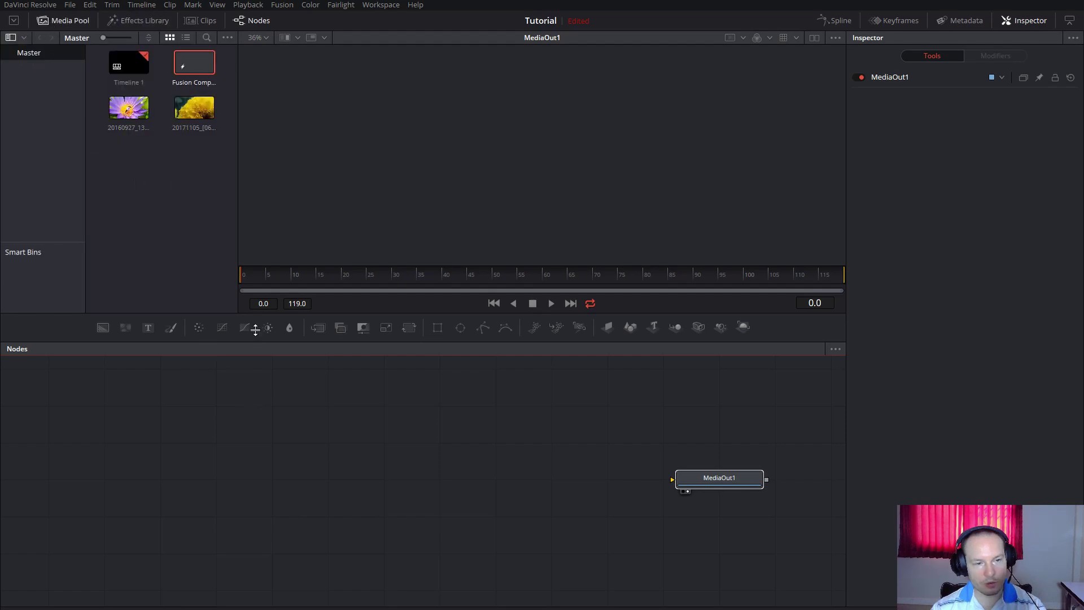
pyautogui.moveTo(128, 114); pyautogui.dragTo(260, 390)
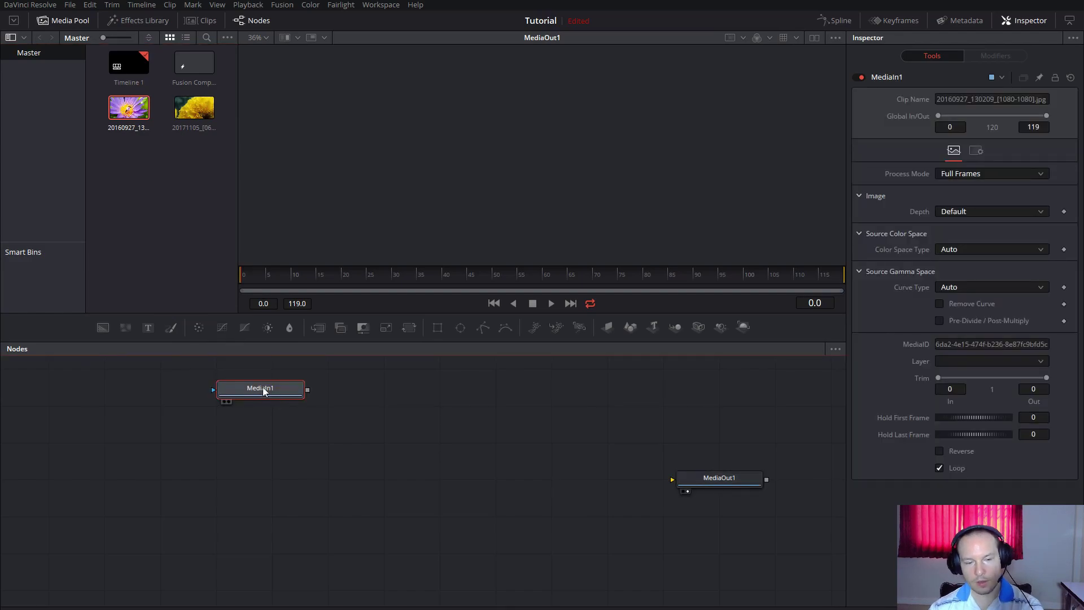
pyautogui.press('Delete')
# Add a Rectangle, an Ellipse, two Background nodes and a Merge node to the composition.
pyautogui.moveTo(405, 448); pyautogui.dragTo(422, 483)
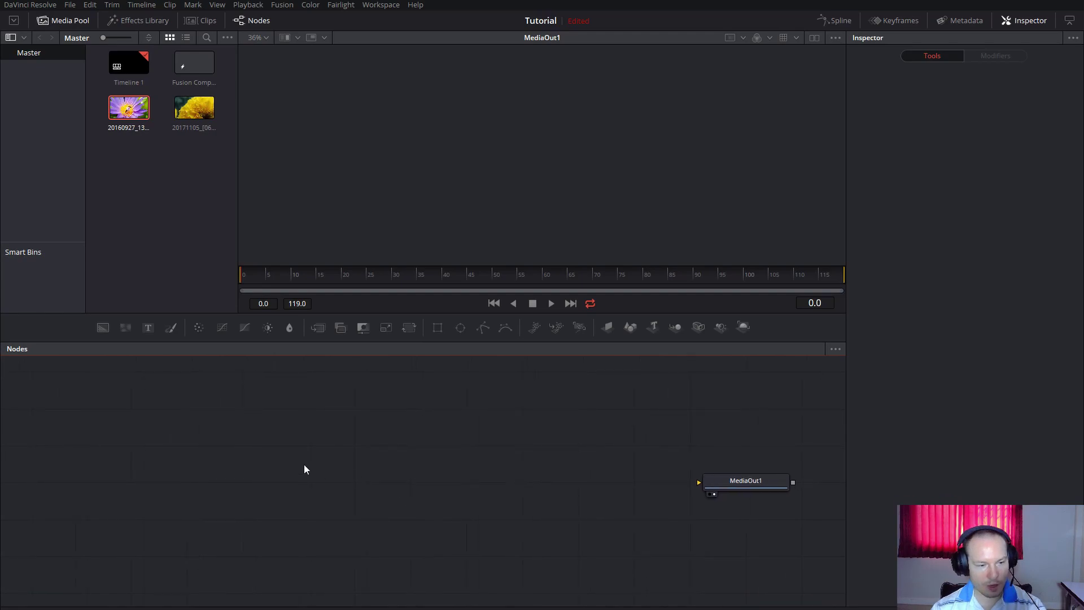
pyautogui.moveTo(102, 325); pyautogui.dragTo(378, 481)
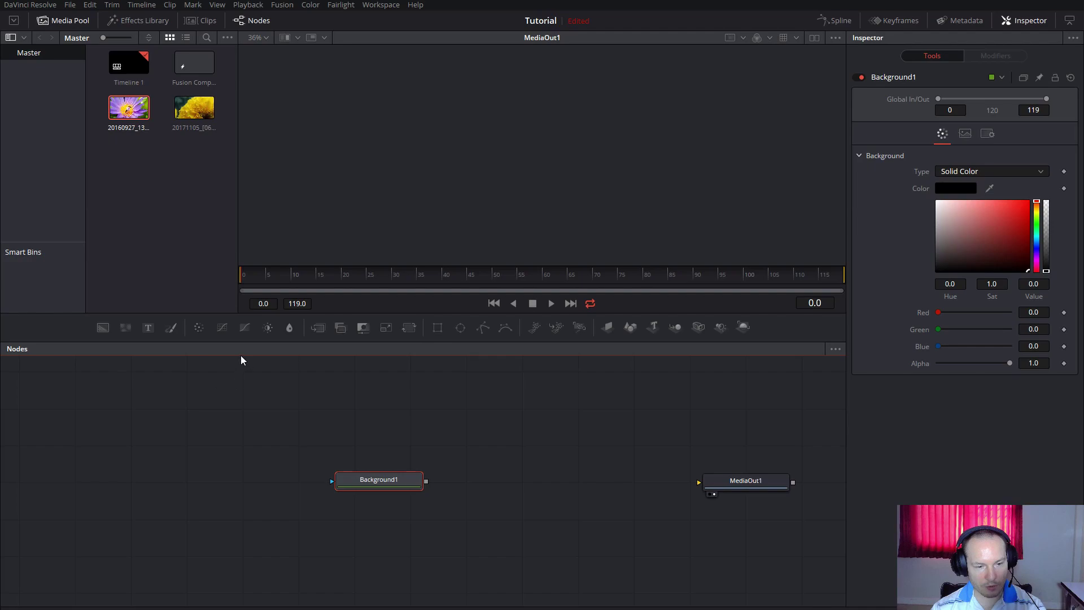
pyautogui.moveTo(439, 328); pyautogui.dragTo(198, 483)
pyautogui.moveTo(311, 331); pyautogui.dragTo(539, 487)
pyautogui.scroll(1, 263, 415)
pyautogui.moveTo(105, 328); pyautogui.dragTo(374, 430)
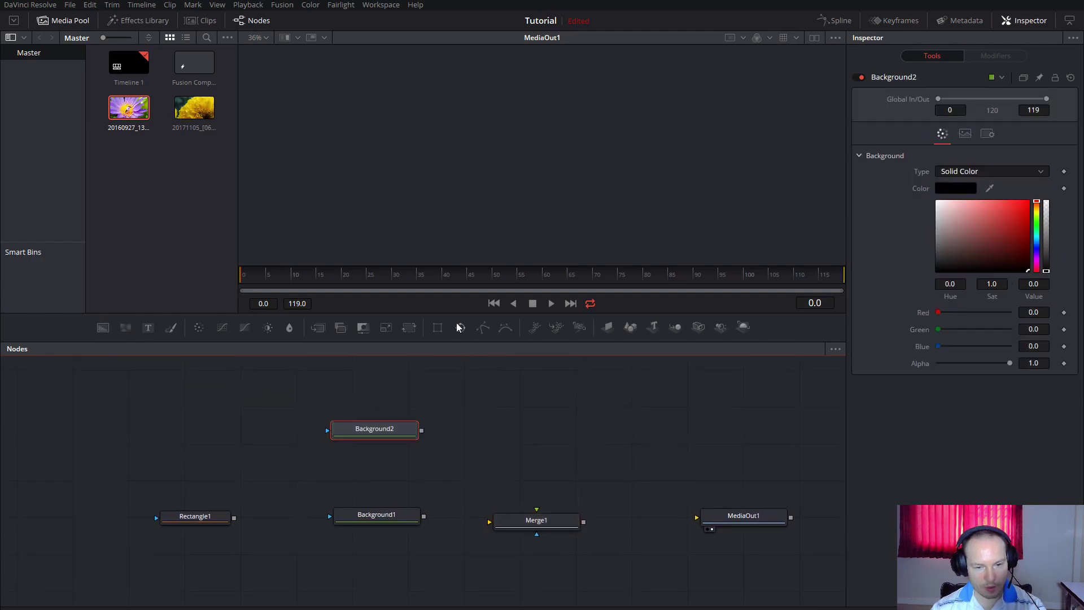
pyautogui.moveTo(462, 332); pyautogui.dragTo(189, 419)
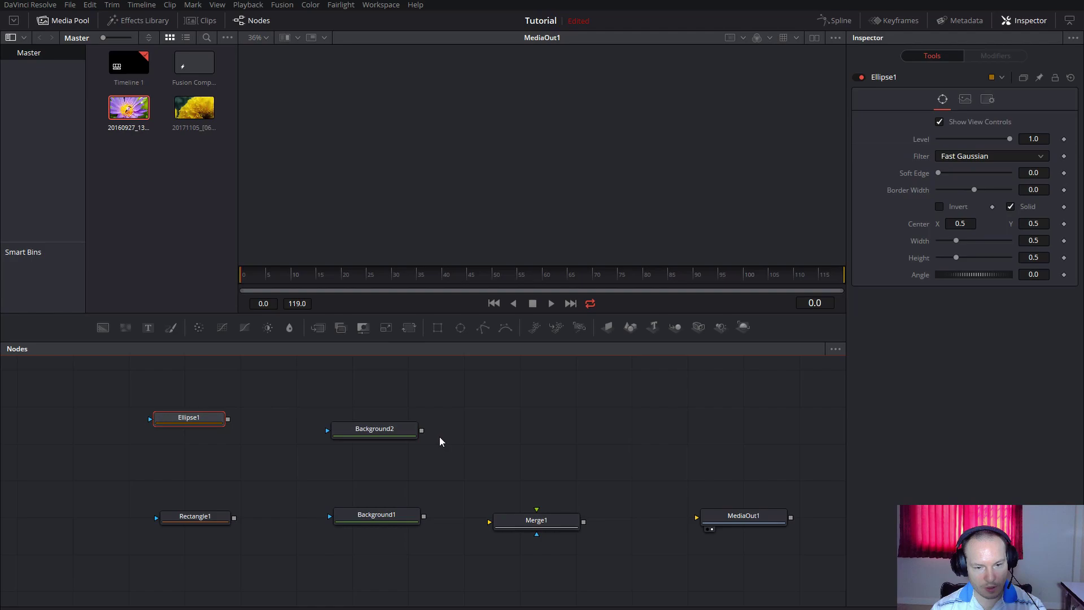
# Connect Rectangle1 to Background1 and Ellipse1 to Background2, feed both backgrounds into Merge1, and connect Merge1 to MediaOut1.
pyautogui.moveTo(629, 442); pyautogui.dragTo(560, 427)
pyautogui.moveTo(516, 508); pyautogui.dragTo(669, 500)
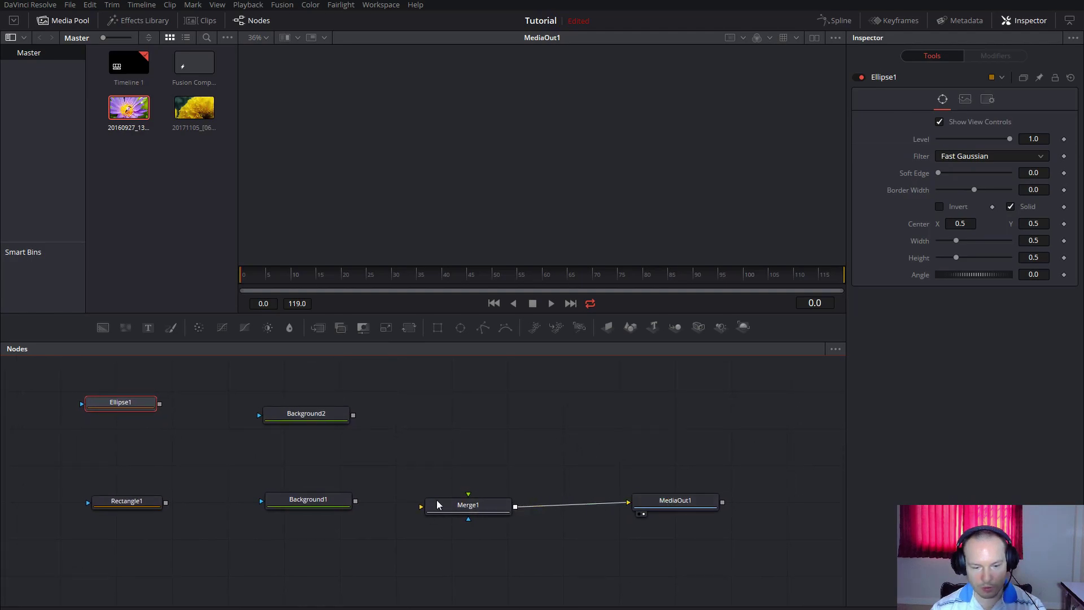
pyautogui.moveTo(356, 502); pyautogui.dragTo(447, 506)
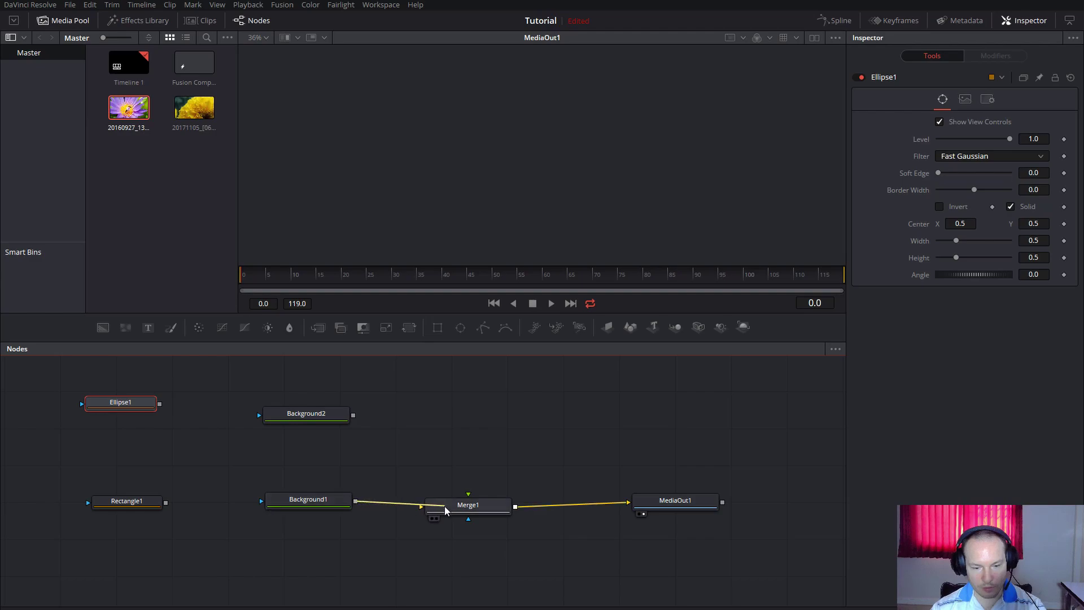
pyautogui.moveTo(167, 504); pyautogui.dragTo(305, 499)
pyautogui.moveTo(353, 415); pyautogui.dragTo(469, 500)
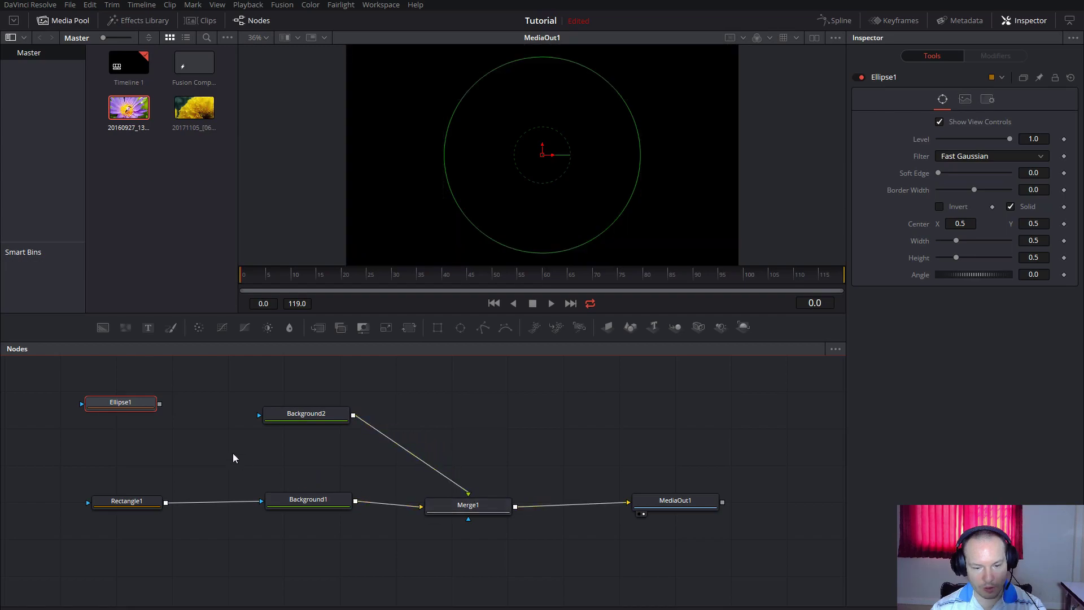
pyautogui.moveTo(160, 403); pyautogui.dragTo(293, 412)
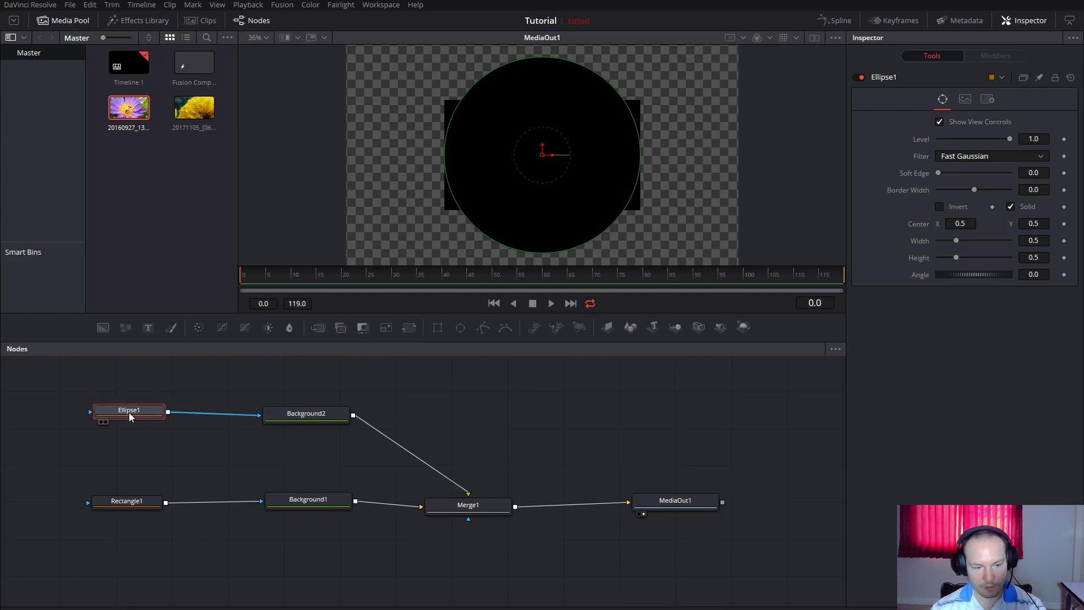
# Line up all nodes to the grid and turn on Arrange Tools to Grid.
pyautogui.moveTo(492, 438); pyautogui.dragTo(529, 429)
pyautogui.moveTo(483, 507); pyautogui.dragTo(509, 510)
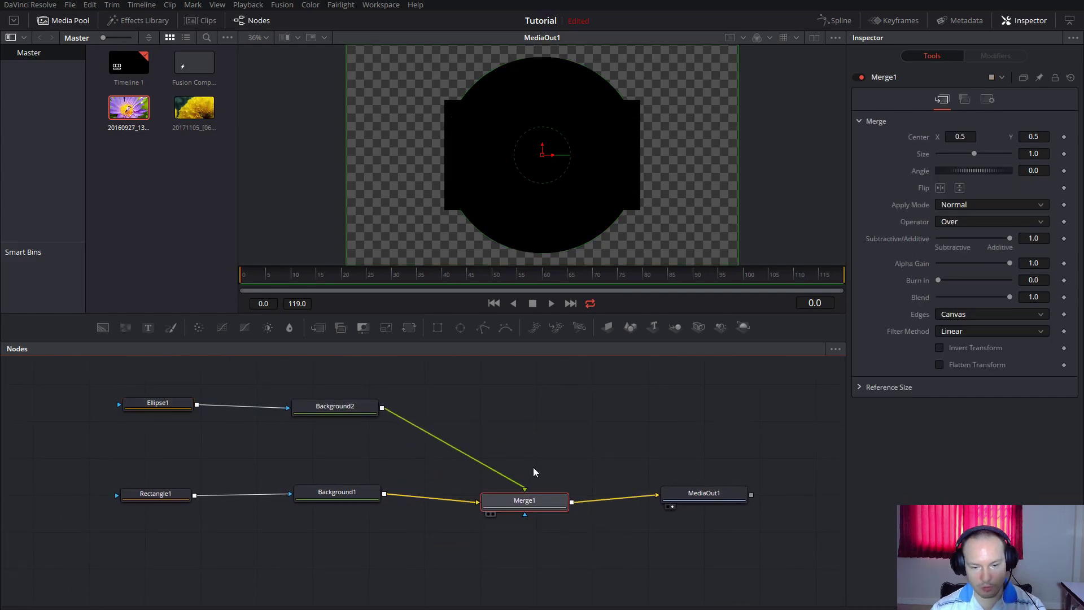
pyautogui.hscroll(3, 500, 401)
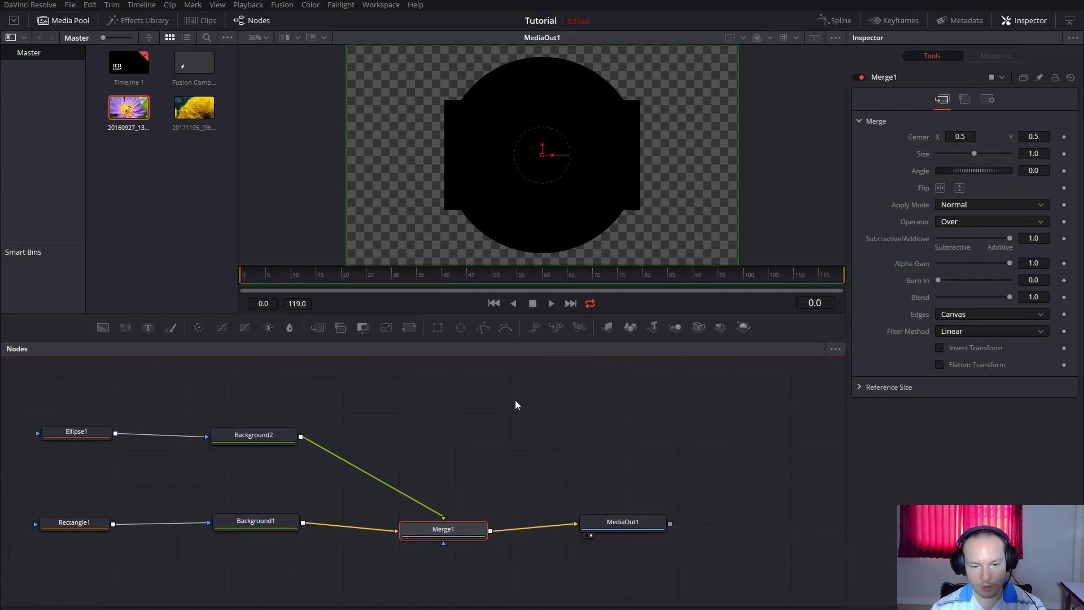
pyautogui.rightClick(490, 396)
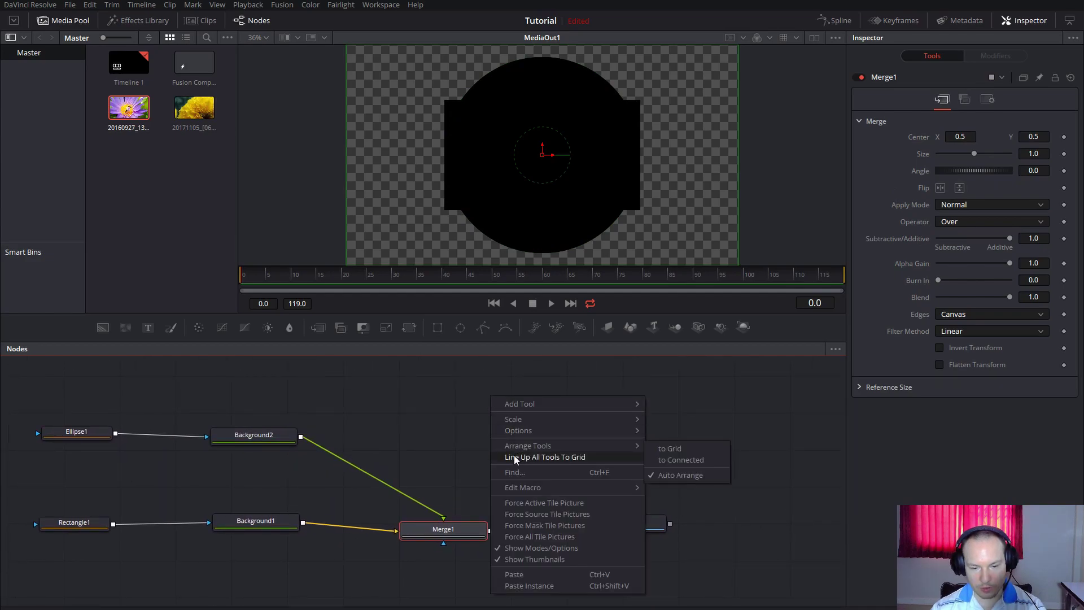
pyautogui.click(566, 458)
pyautogui.rightClick(515, 402)
pyautogui.moveTo(552, 448)
pyautogui.click(704, 456)
pyautogui.moveTo(624, 528)
pyautogui.mouseDown()
pyautogui.moveTo(738, 393)
pyautogui.moveTo(576, 499)
pyautogui.moveTo(627, 536)
pyautogui.moveTo(682, 426)
pyautogui.moveTo(628, 535)
pyautogui.mouseUp()
pyautogui.moveTo(359, 470); pyautogui.dragTo(505, 460)
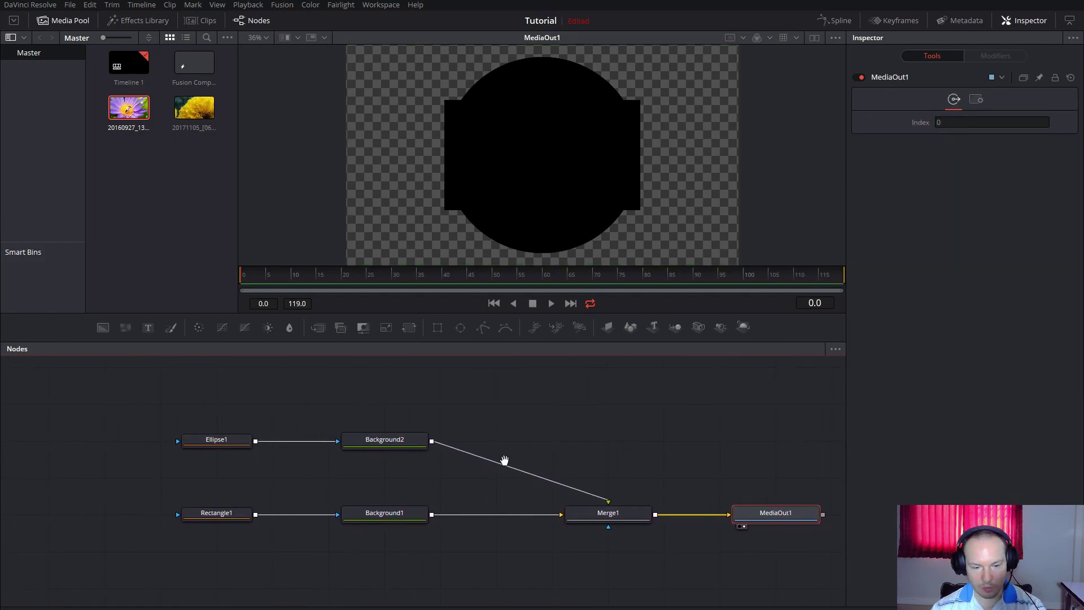
pyautogui.moveTo(623, 456); pyautogui.dragTo(593, 455)
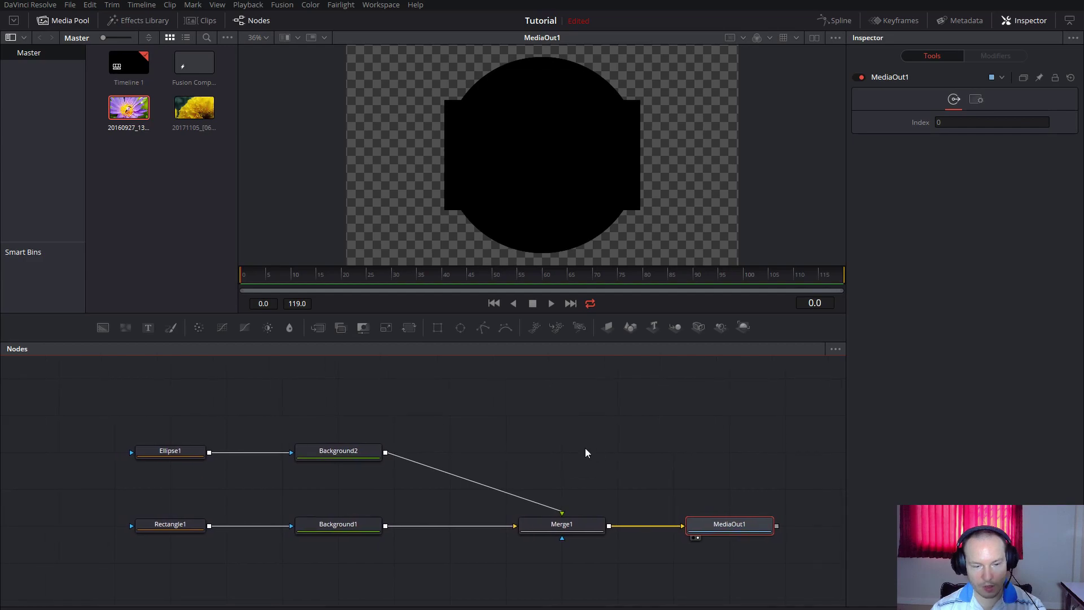
# Color Background1 red and Background2 blue with hue 0.632, saturation 1.0 and value 1.0.
pyautogui.click(355, 524)
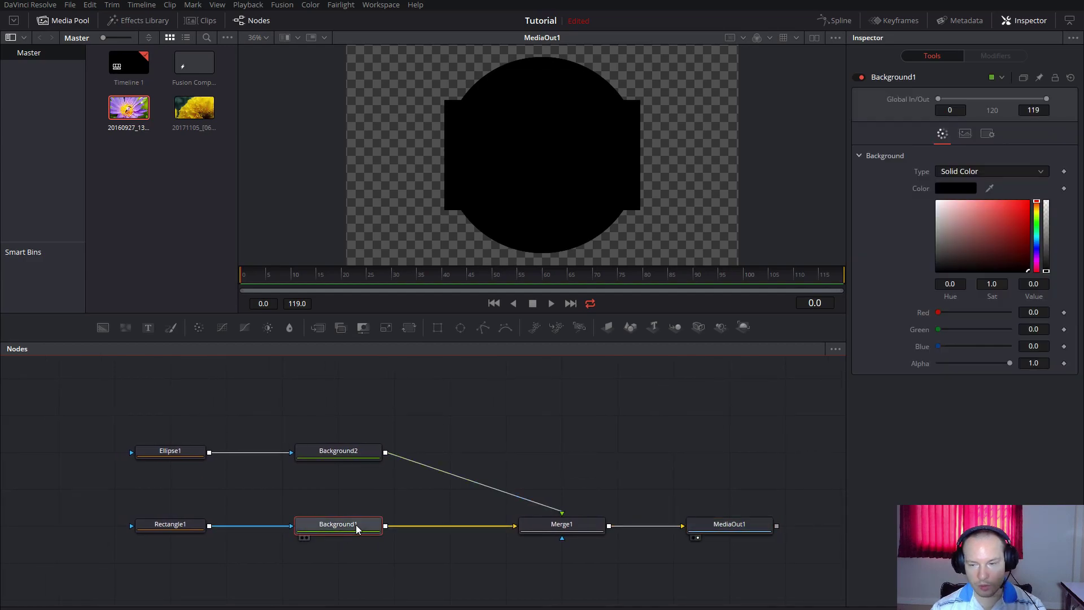
pyautogui.click(960, 238)
pyautogui.click(339, 451)
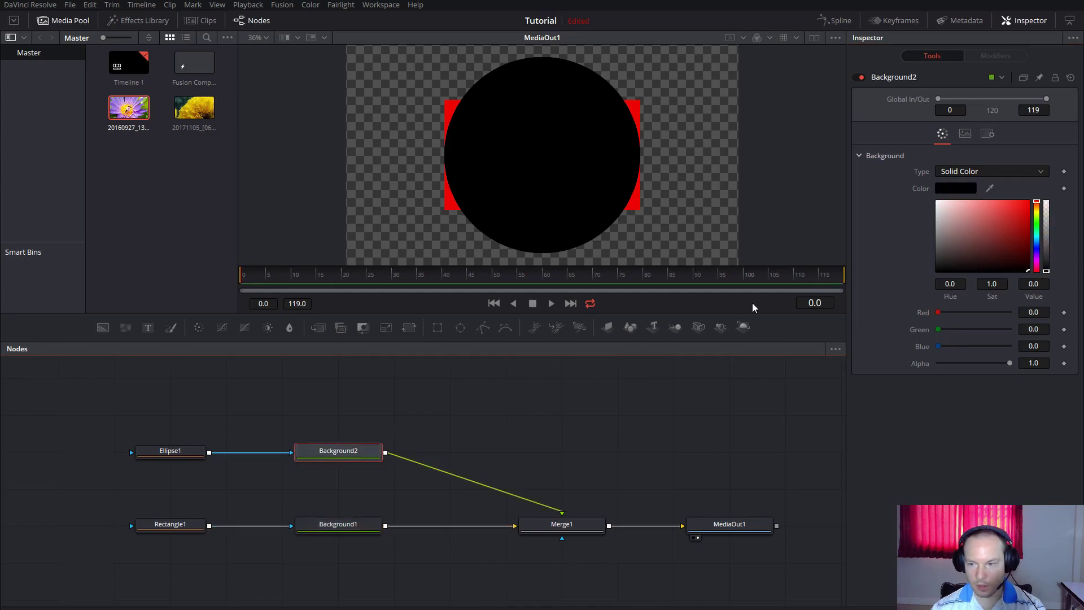
pyautogui.click(1036, 245)
pyautogui.moveTo(992, 249); pyautogui.dragTo(1042, 204)
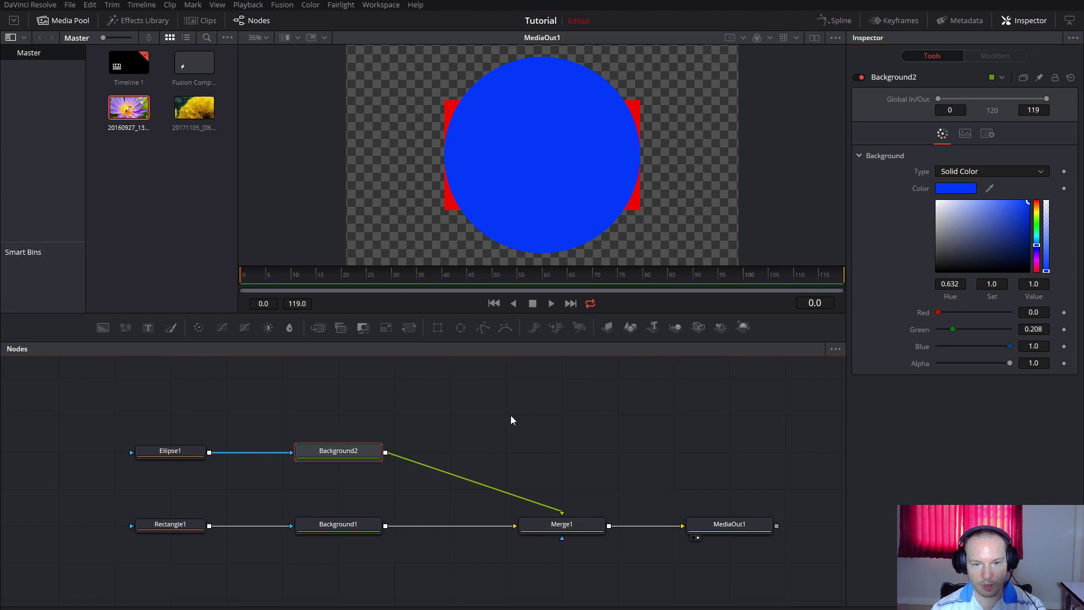
pyautogui.moveTo(521, 412); pyautogui.dragTo(595, 407)
pyautogui.click(639, 434)
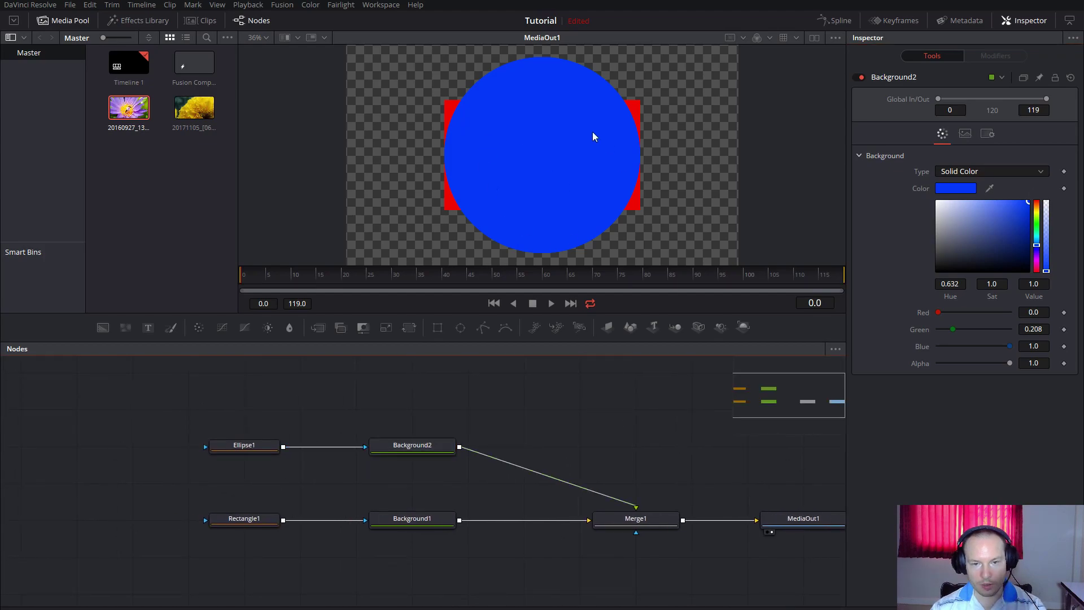
pyautogui.moveTo(686, 468); pyautogui.dragTo(649, 457)
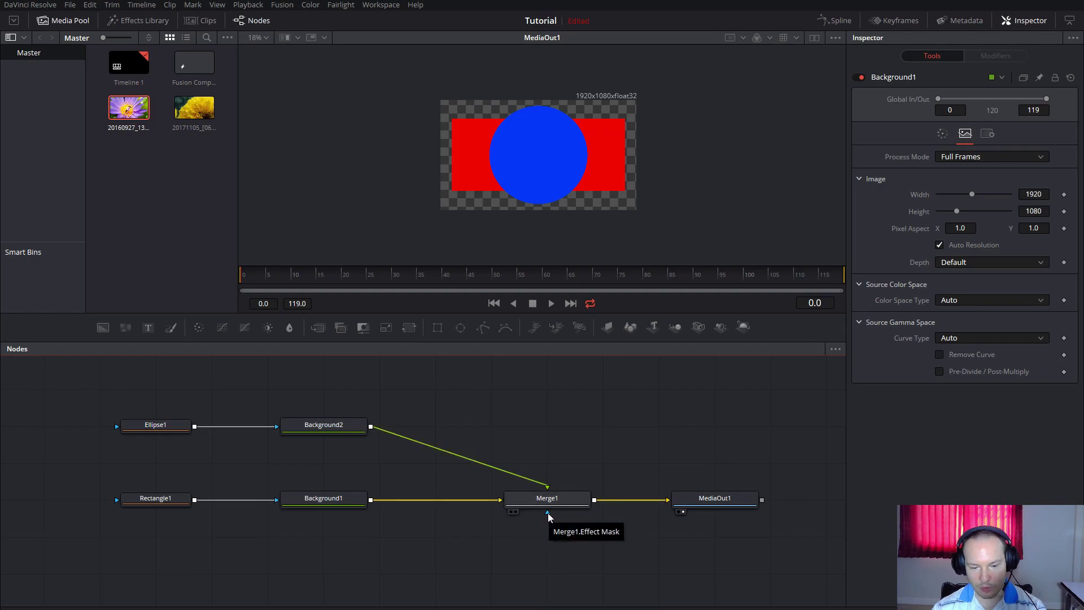
# Delete all nodes from the composition, including MediaOut1.
pyautogui.moveTo(471, 540); pyautogui.dragTo(564, 539)
pyautogui.hotkey('ctrl', 'shift', 'f')
pyautogui.moveTo(28, 395); pyautogui.dragTo(802, 578)
pyautogui.press('Delete')
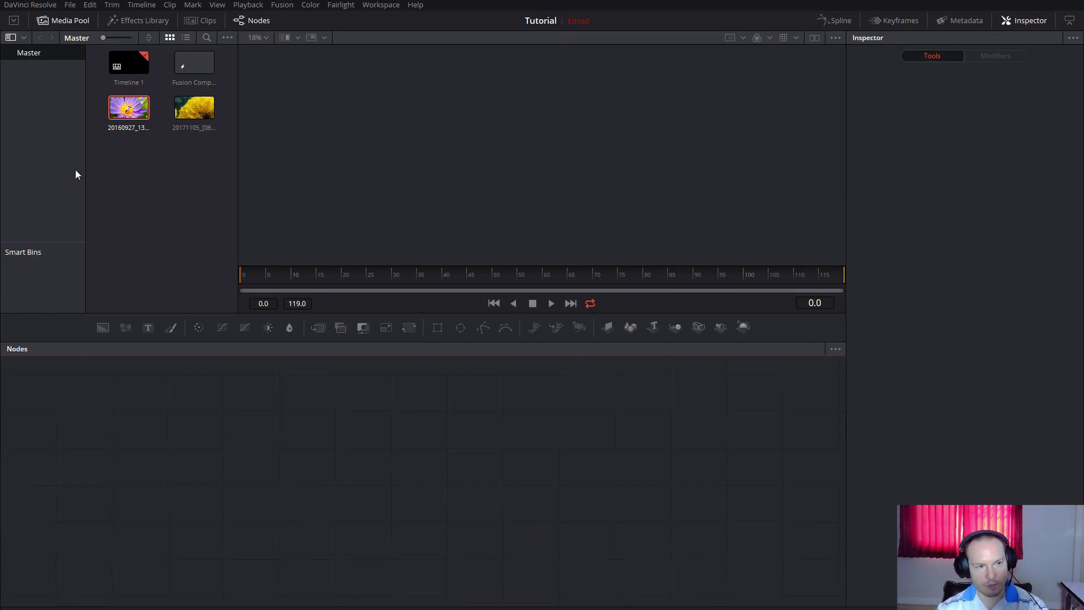
# Place the MediaOut and CustomTree templates from the Custom Nodes category in the empty composition.
pyautogui.click(143, 19)
pyautogui.click(11, 77)
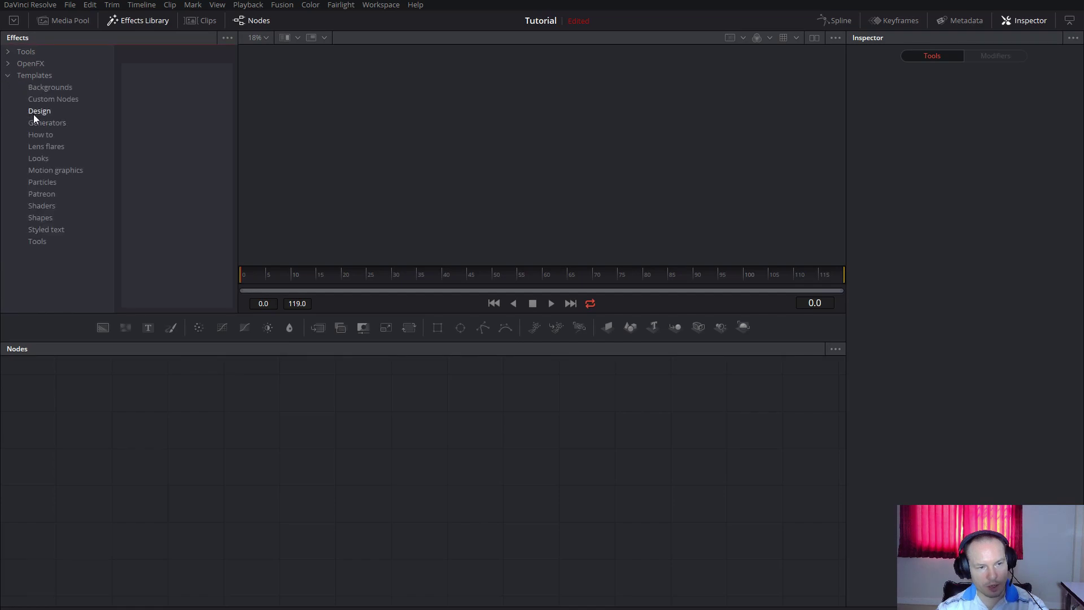
pyautogui.click(53, 100)
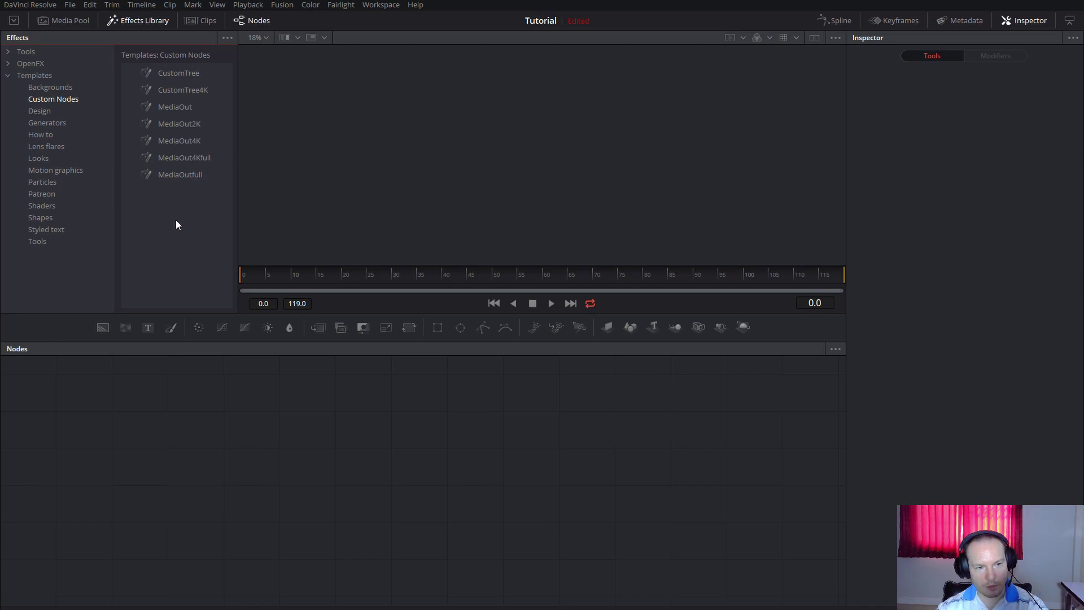
pyautogui.moveTo(169, 108); pyautogui.dragTo(710, 515)
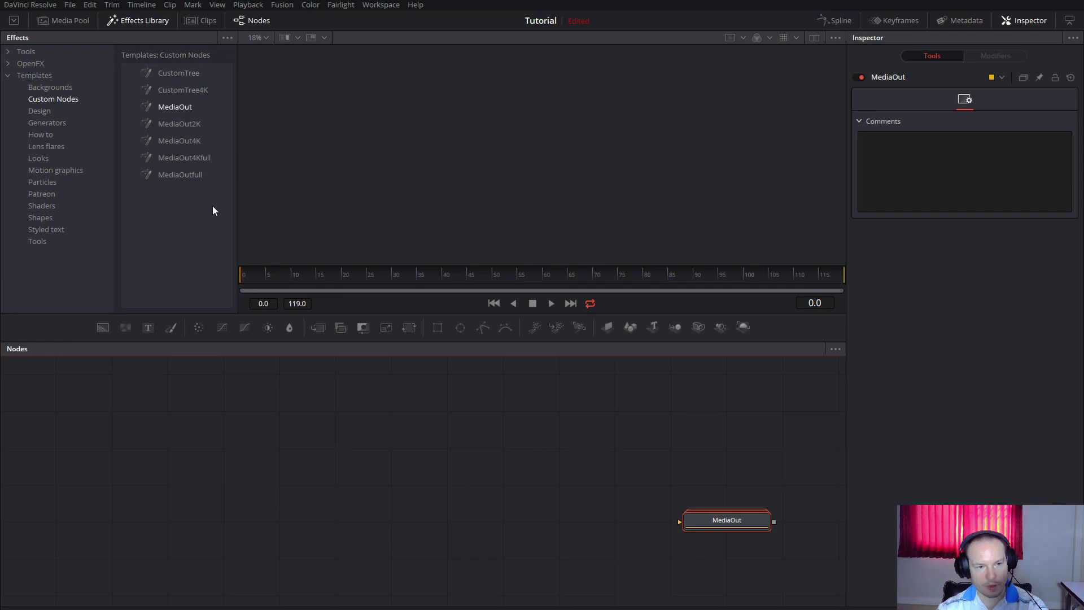
pyautogui.moveTo(178, 76); pyautogui.dragTo(243, 516)
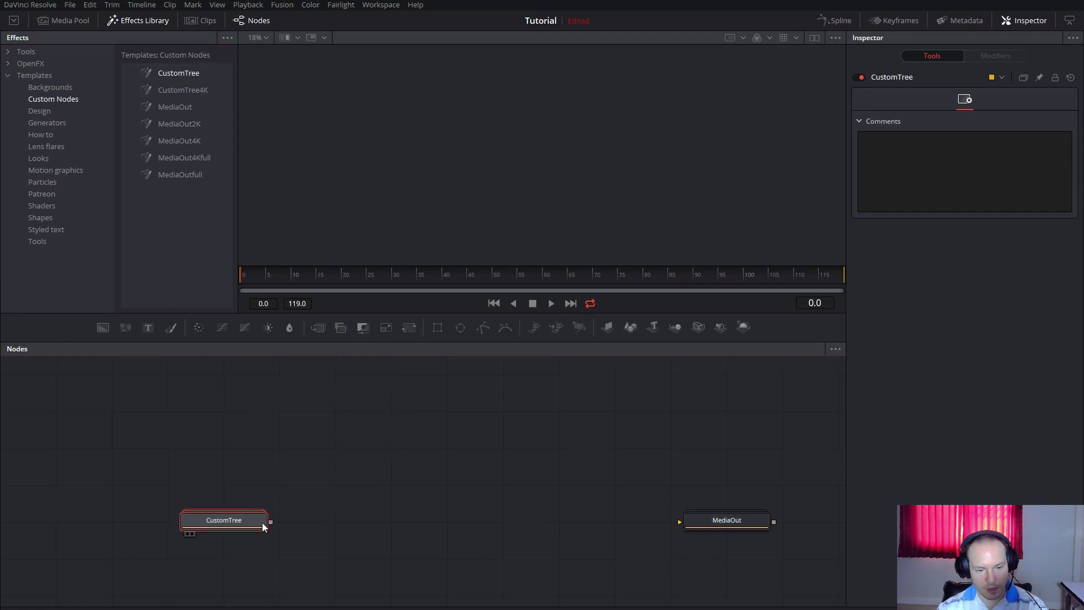
# Connect CustomTree's output to MediaOut and ungroup CustomTree into its individual nodes.
pyautogui.moveTo(273, 522); pyautogui.dragTo(703, 521)
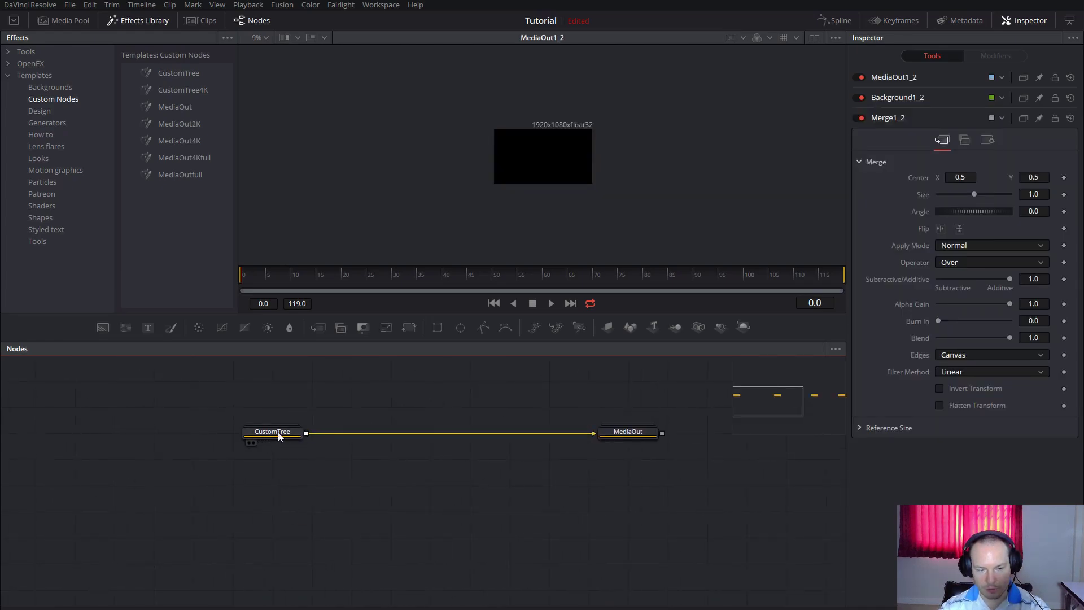
pyautogui.rightClick(278, 432)
pyautogui.click(307, 231)
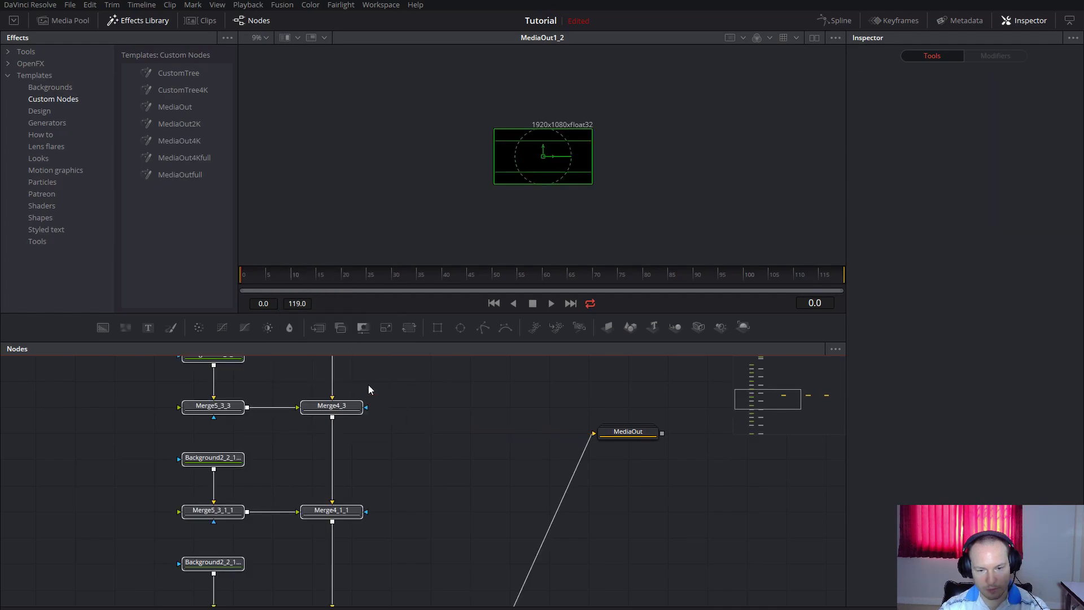
# Move MediaOut down beside Merge2 at the end of the node tree and line up all tools to the grid.
pyautogui.moveTo(662, 501); pyautogui.dragTo(656, 448)
pyautogui.moveTo(622, 385); pyautogui.dragTo(542, 568)
pyautogui.scroll(-5, 611, 589)
pyautogui.scroll(1, 608, 424)
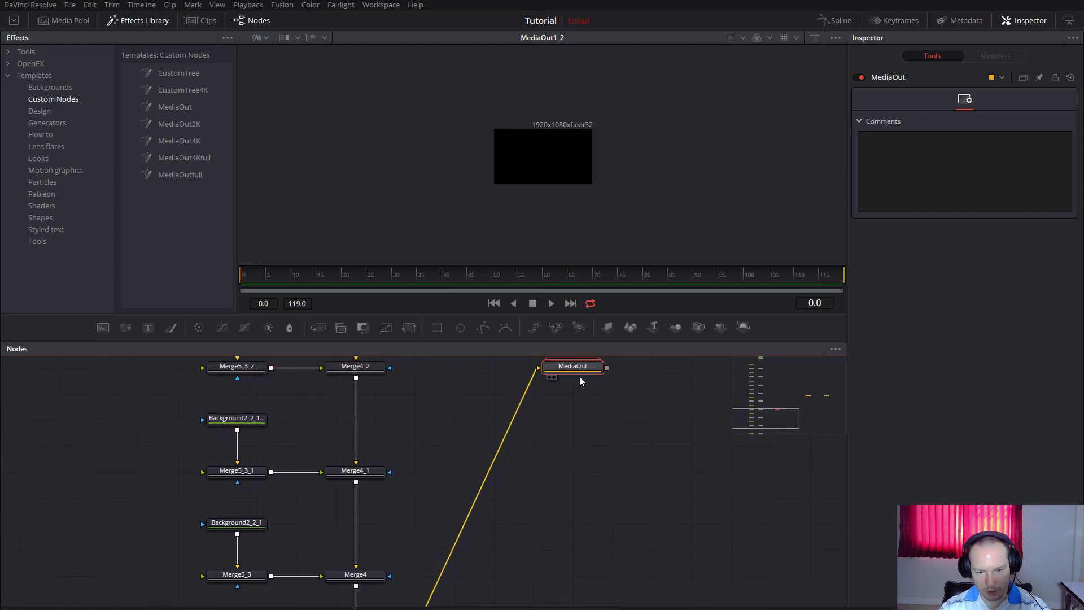
pyautogui.moveTo(582, 373); pyautogui.dragTo(545, 579)
pyautogui.scroll(-4, 607, 545)
pyautogui.scroll(-2, 632, 520)
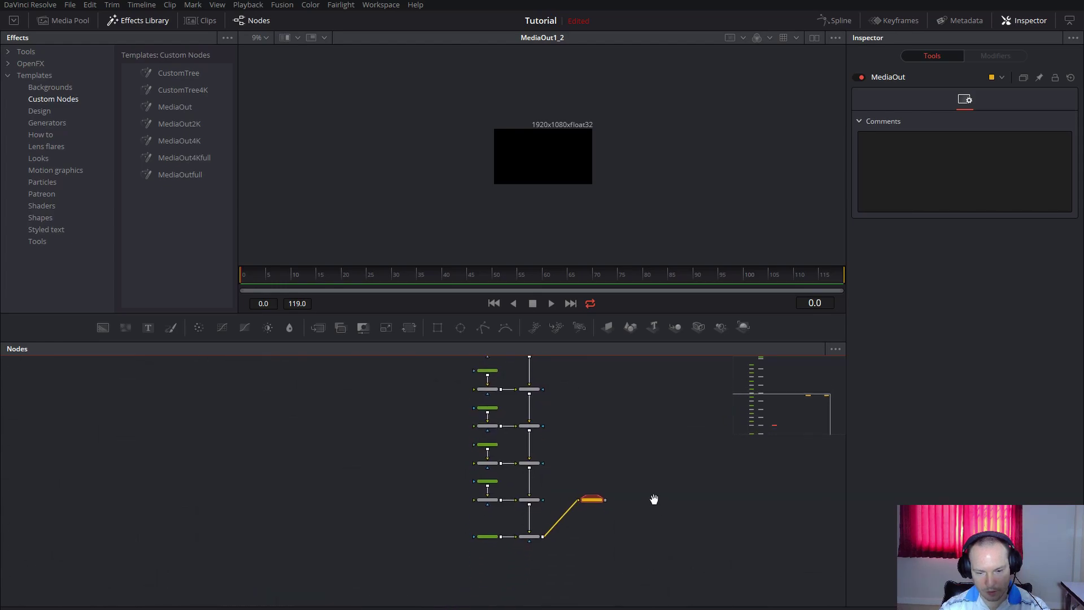
pyautogui.moveTo(584, 489); pyautogui.dragTo(388, 477)
pyautogui.scroll(5, 574, 532)
pyautogui.rightClick(441, 463)
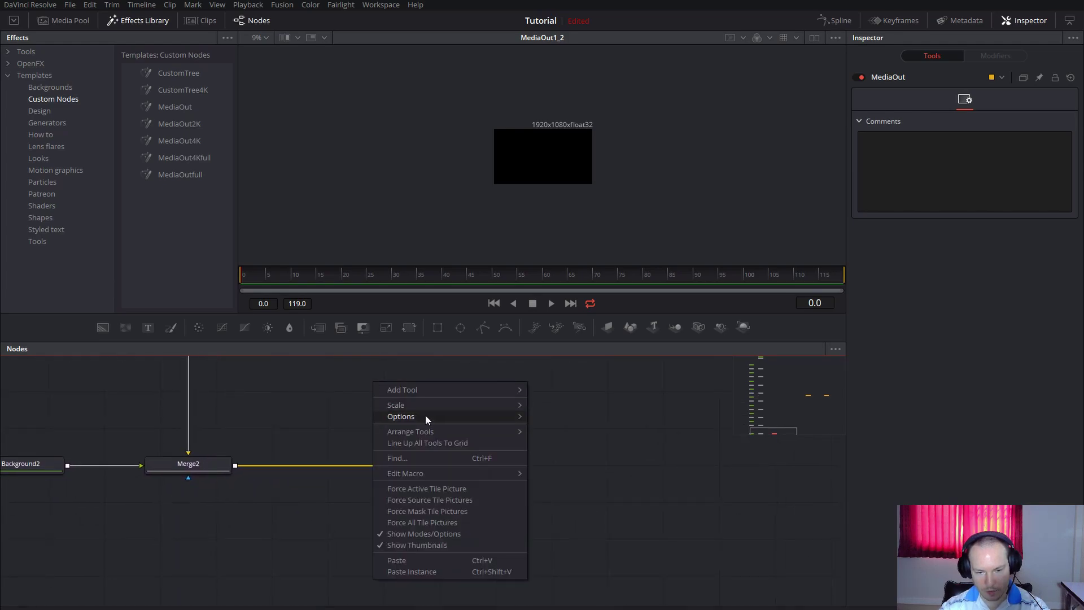
pyautogui.click(448, 443)
# Ungroup MediaOut and move its Merge1_2, Background1_2 and MediaOut1_2 nodes so the main row is level with Merge2.
pyautogui.rightClick(445, 469)
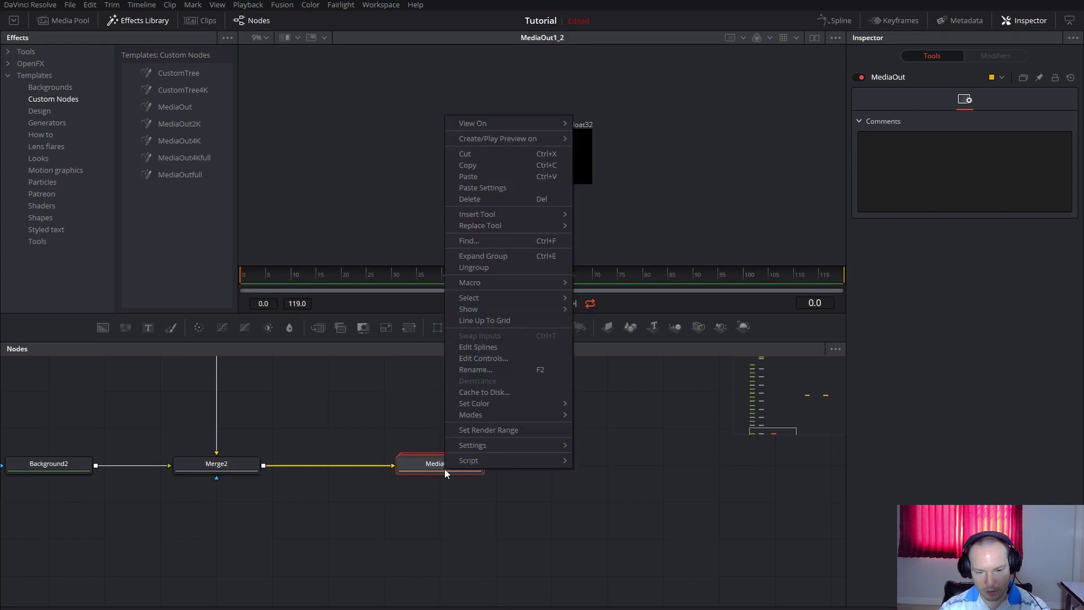
pyautogui.click(486, 267)
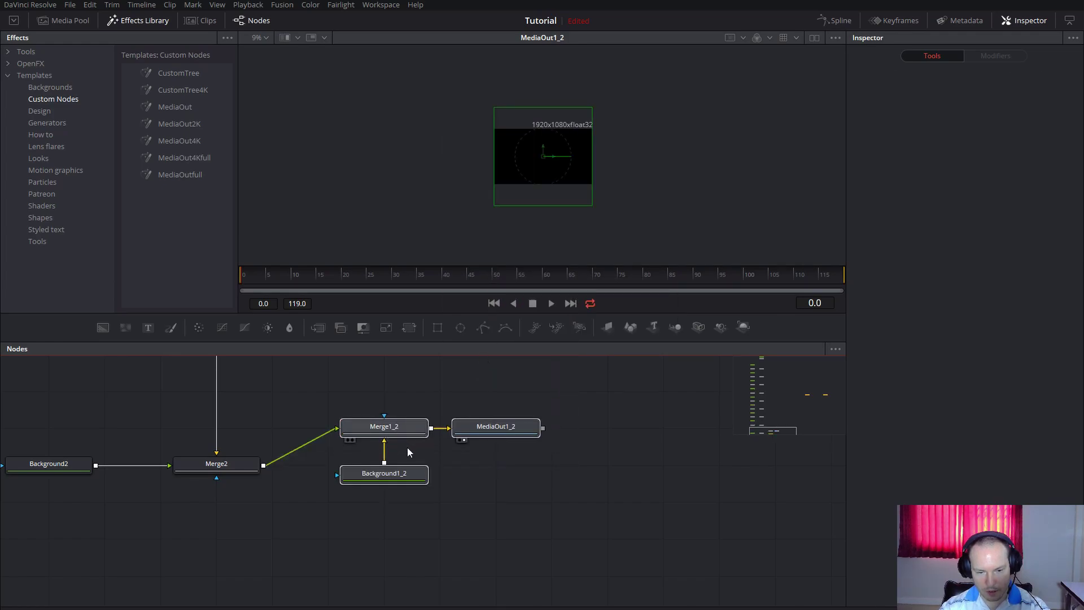
pyautogui.click(434, 462)
pyautogui.click(376, 434)
pyautogui.moveTo(367, 442); pyautogui.dragTo(429, 445)
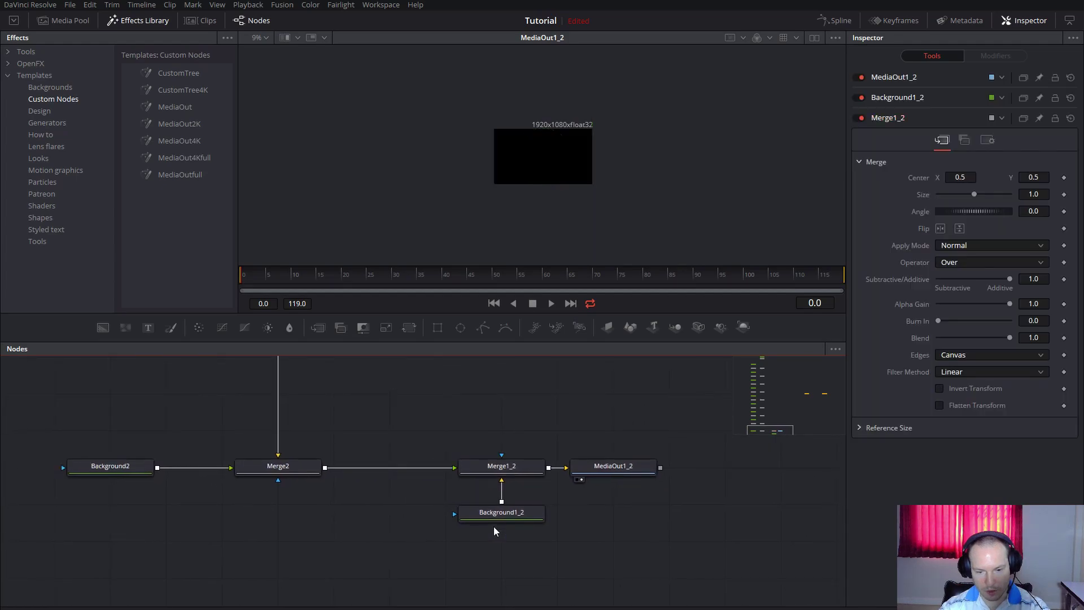
pyautogui.hscroll(2, 593, 573)
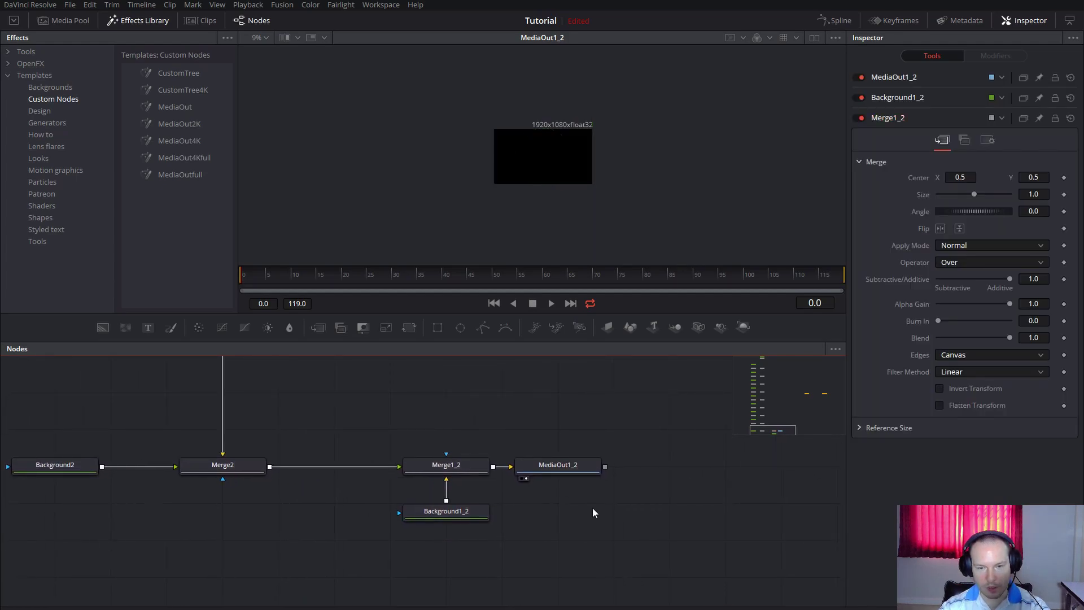
# Set the image height of Background1_2 to 1920.
pyautogui.click(461, 516)
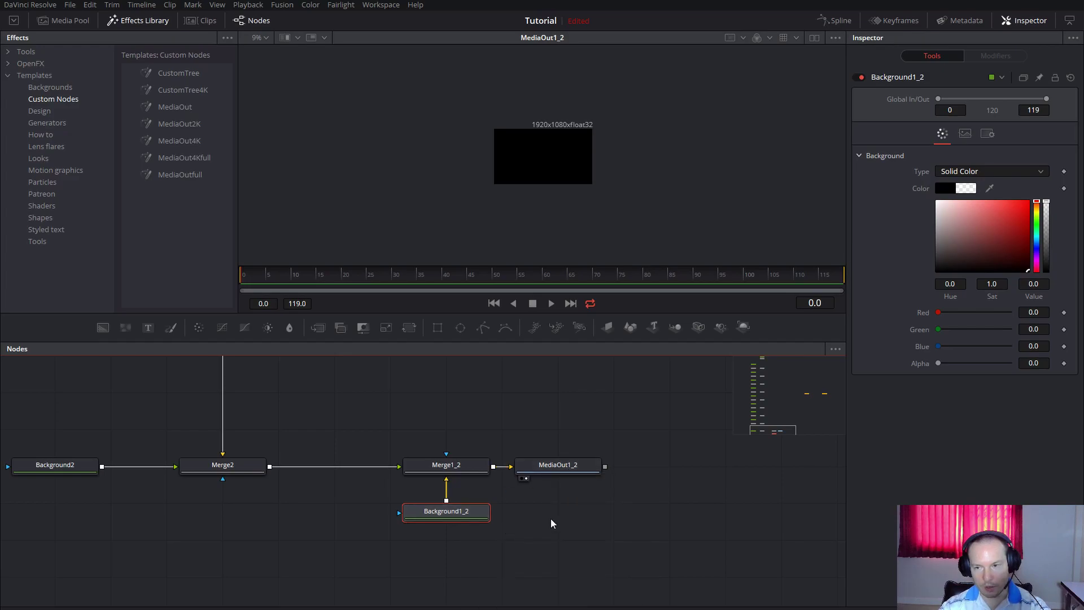
pyautogui.click(967, 136)
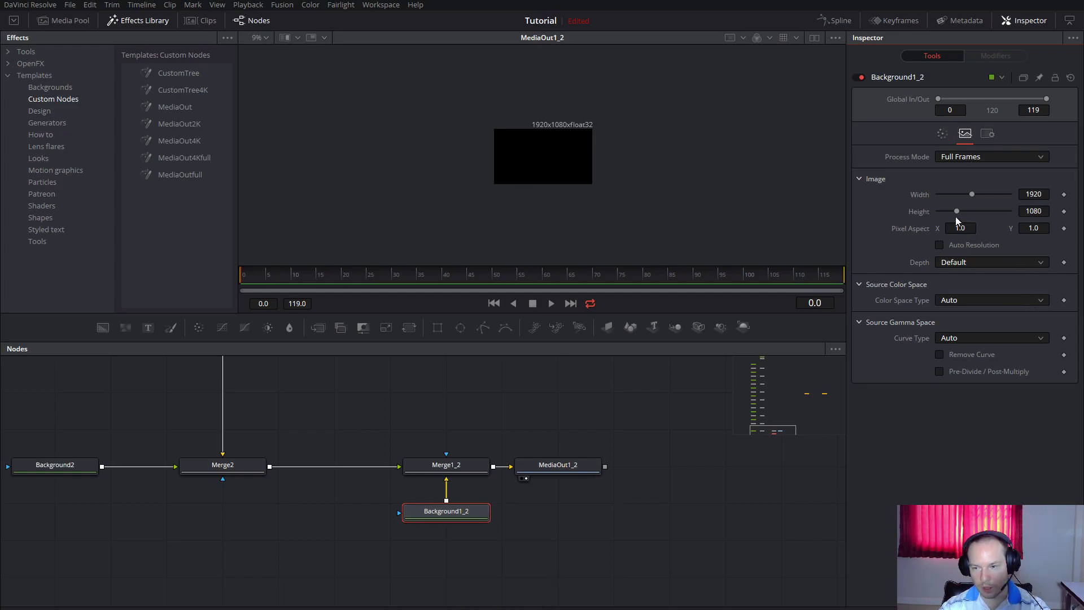
pyautogui.click(1033, 210)
pyautogui.write('1920')
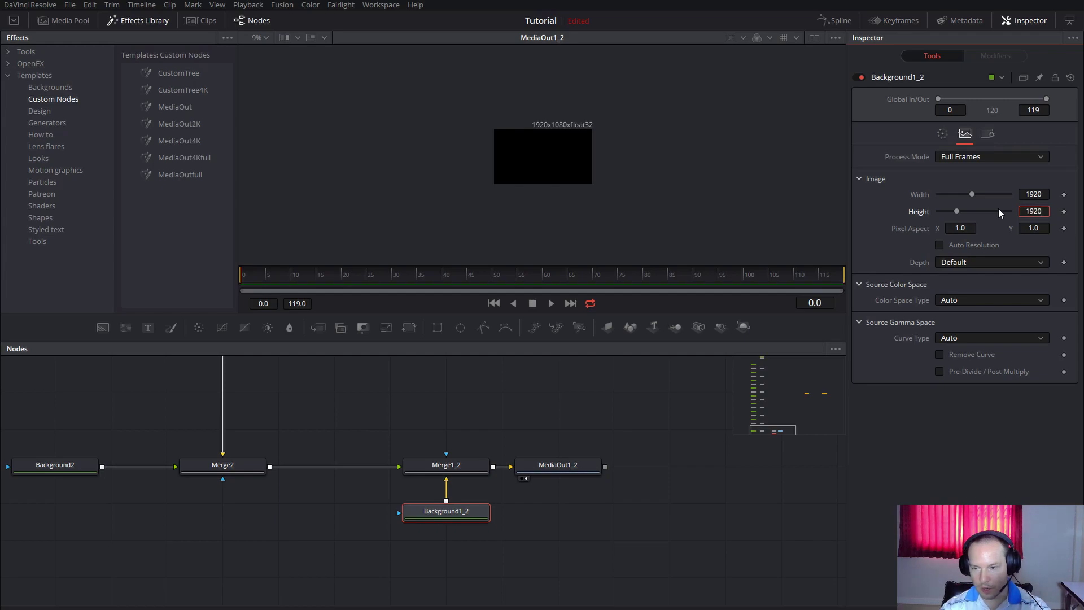
pyautogui.press('Tab')
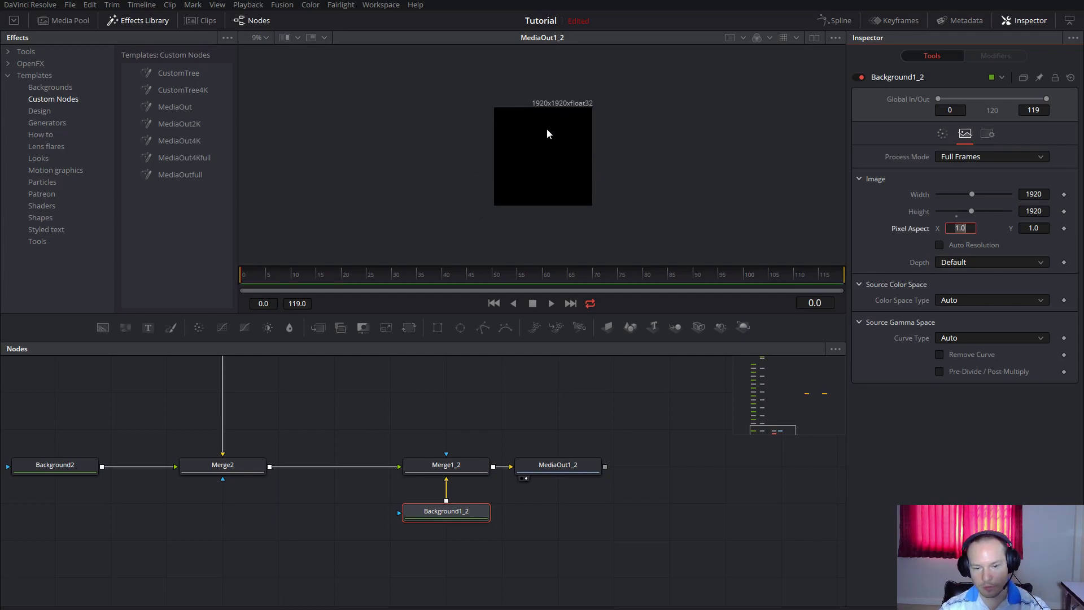
# Return the image height of Background1_2 to 1080.
pyautogui.click(1046, 211)
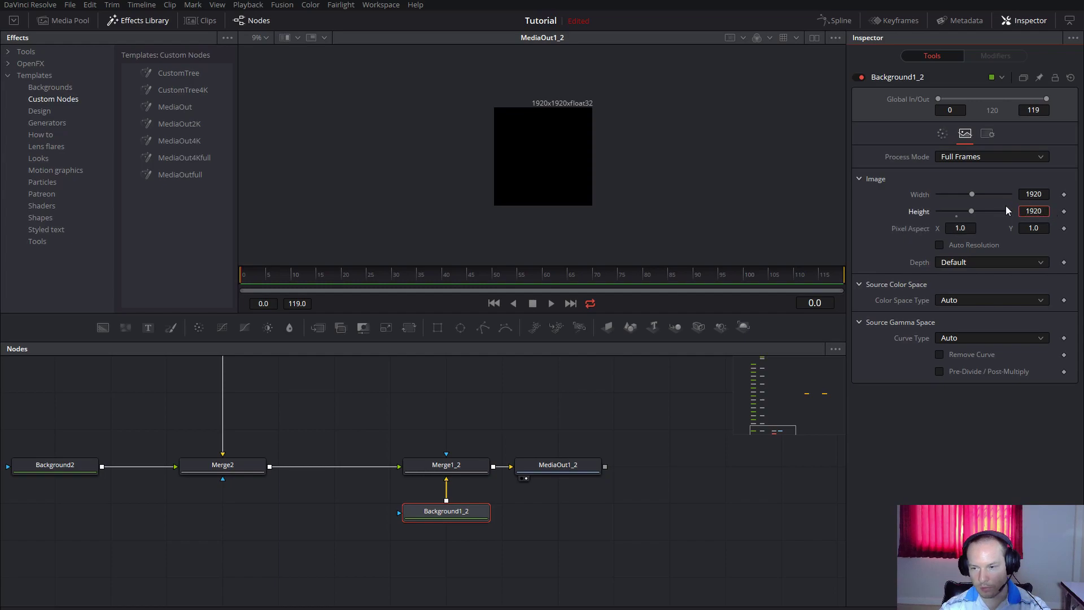
pyautogui.press('Delete')
pyautogui.press('Delete')
pyautogui.press('Delete')
pyautogui.press('Delete')
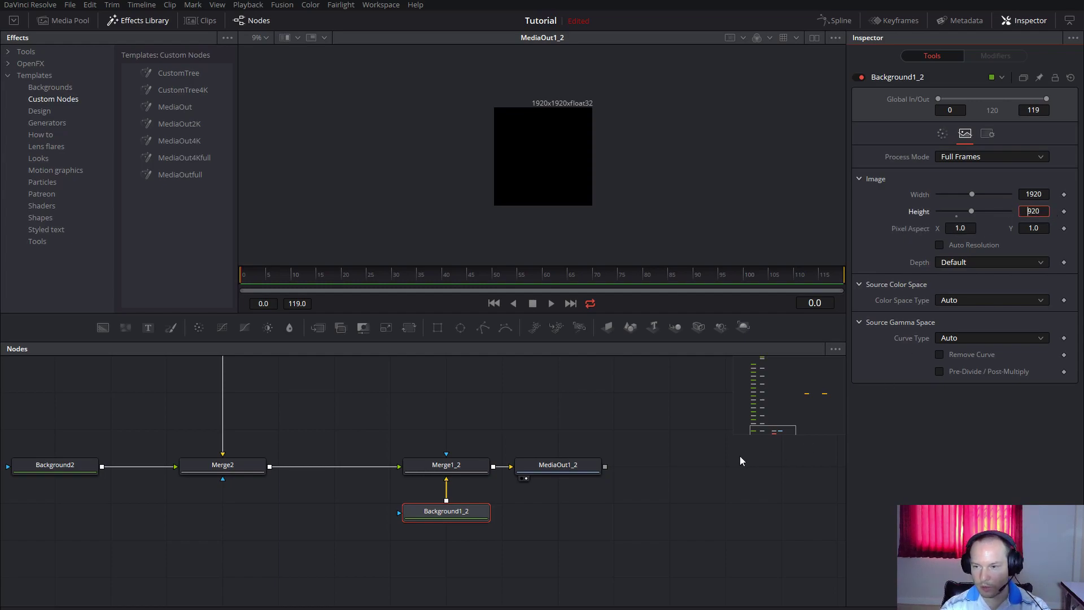
pyautogui.write('1080')
pyautogui.press('Tab')
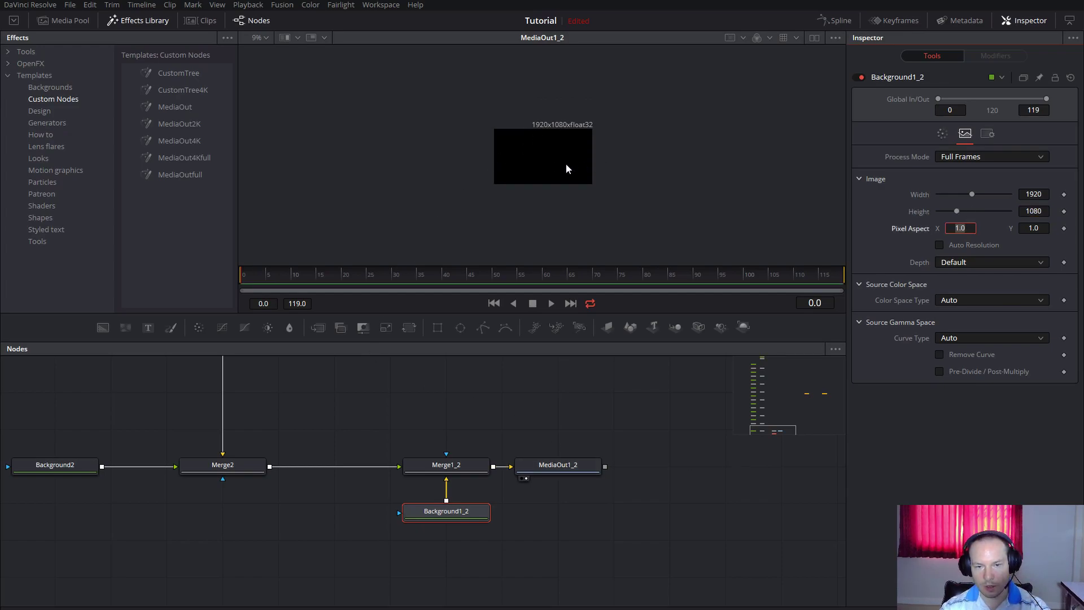
# Examine how Background2, Merge2 and Background1_2 feed into Merge1_2 at the end of the node tree.
pyautogui.moveTo(488, 508); pyautogui.dragTo(634, 551)
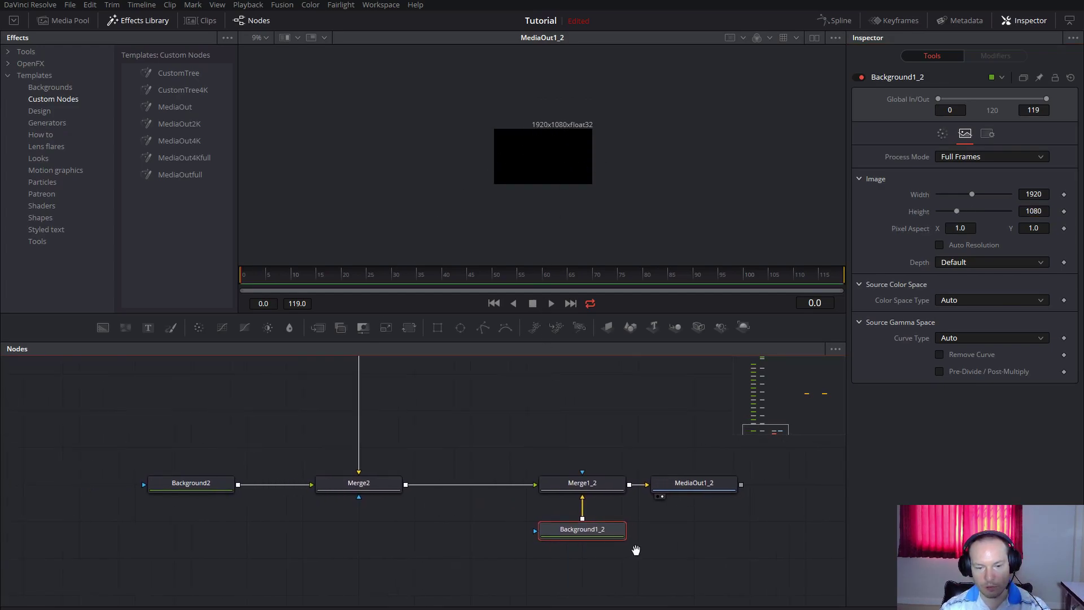
pyautogui.click(213, 483)
pyautogui.moveTo(340, 468); pyautogui.dragTo(513, 511)
pyautogui.scroll(-3, 366, 485)
pyautogui.scroll(4, 605, 463)
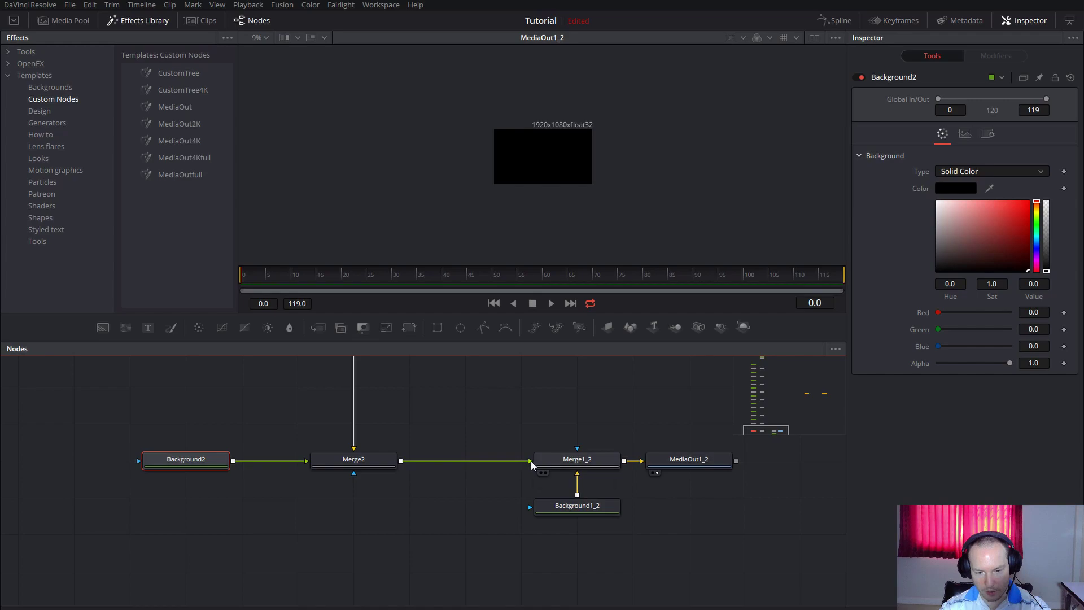
pyautogui.moveTo(530, 461); pyautogui.dragTo(620, 457)
pyautogui.click(748, 556)
pyautogui.moveTo(845, 565); pyautogui.dragTo(617, 518)
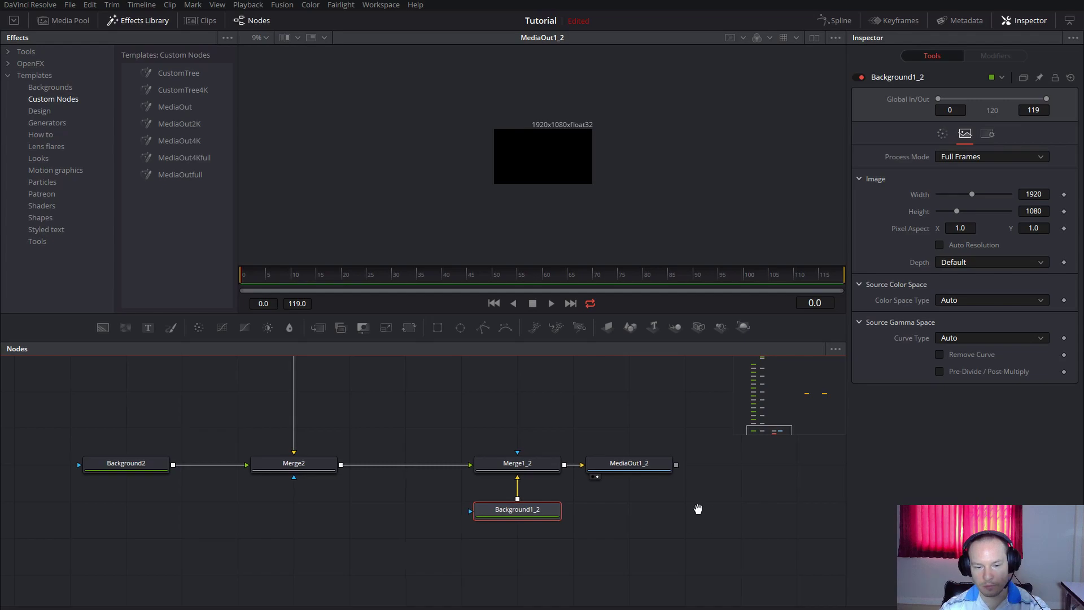
pyautogui.moveTo(716, 511); pyautogui.dragTo(636, 502)
# Delete the Merge1_2, MediaOut1_2 and Background1_2 nodes from the end of the node tree.
pyautogui.moveTo(413, 421); pyautogui.dragTo(577, 523)
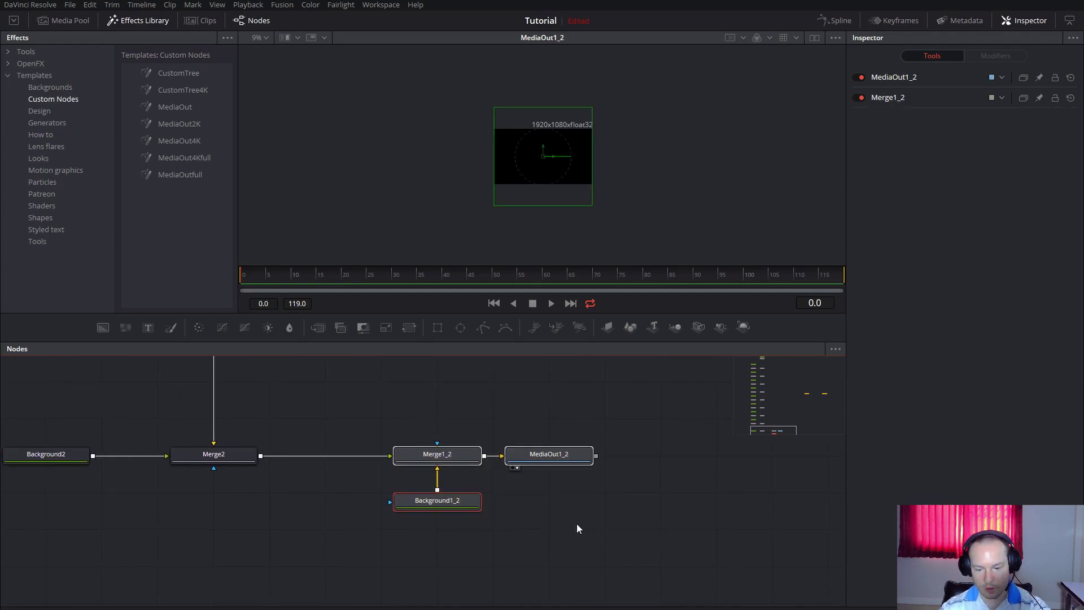
pyautogui.press('Delete')
pyautogui.moveTo(382, 446); pyautogui.dragTo(469, 532)
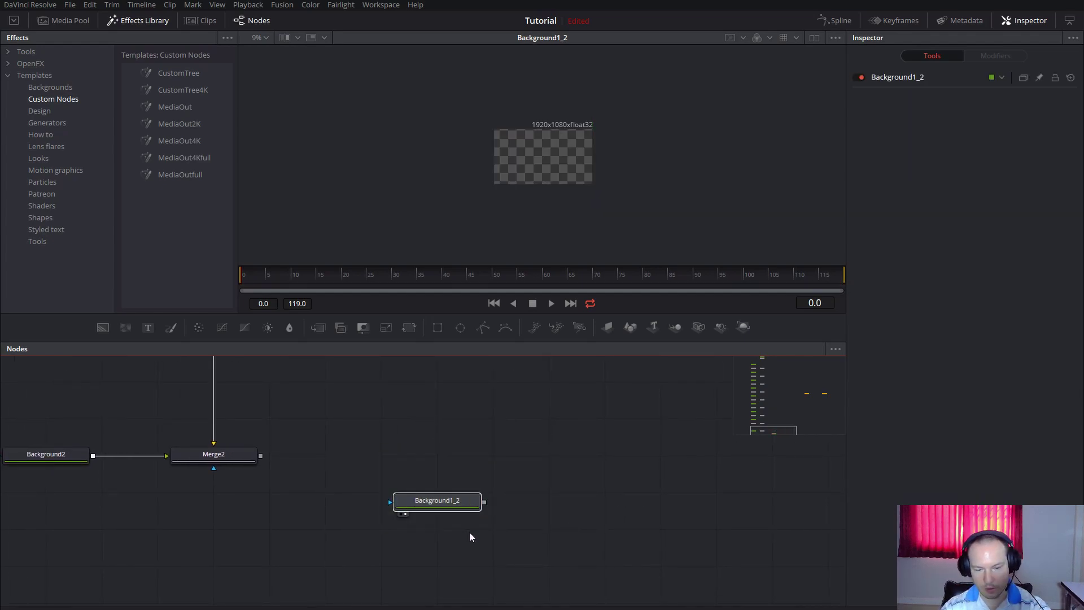
pyautogui.press('Delete')
# Copy the MediaOut4K group node and paste the copy beside Merge2 at the end of the node tree.
pyautogui.scroll(-3, 463, 466)
pyautogui.click(831, 394)
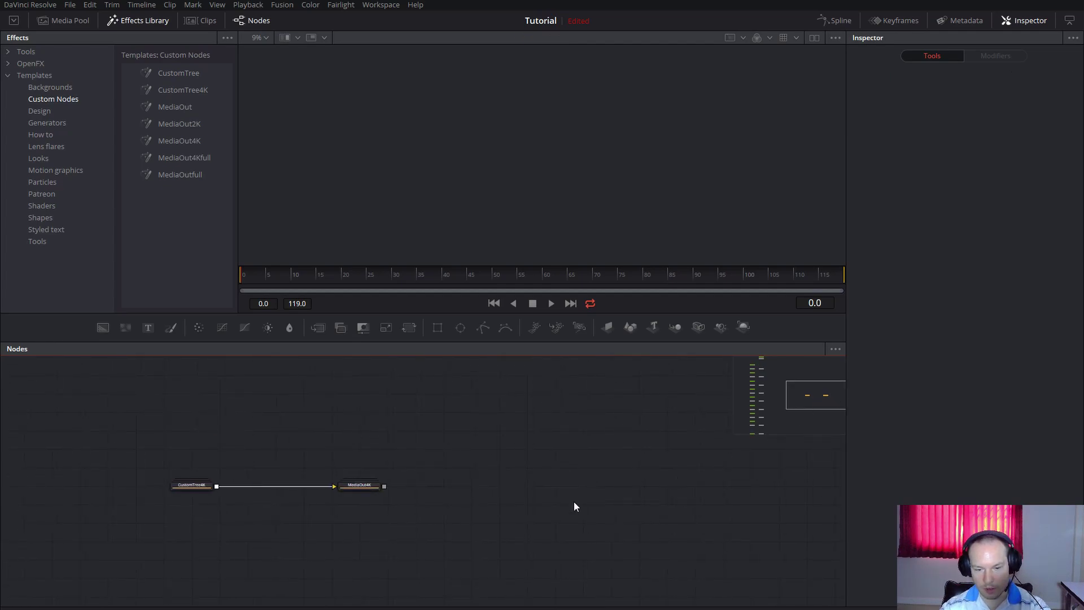
pyautogui.click(360, 485)
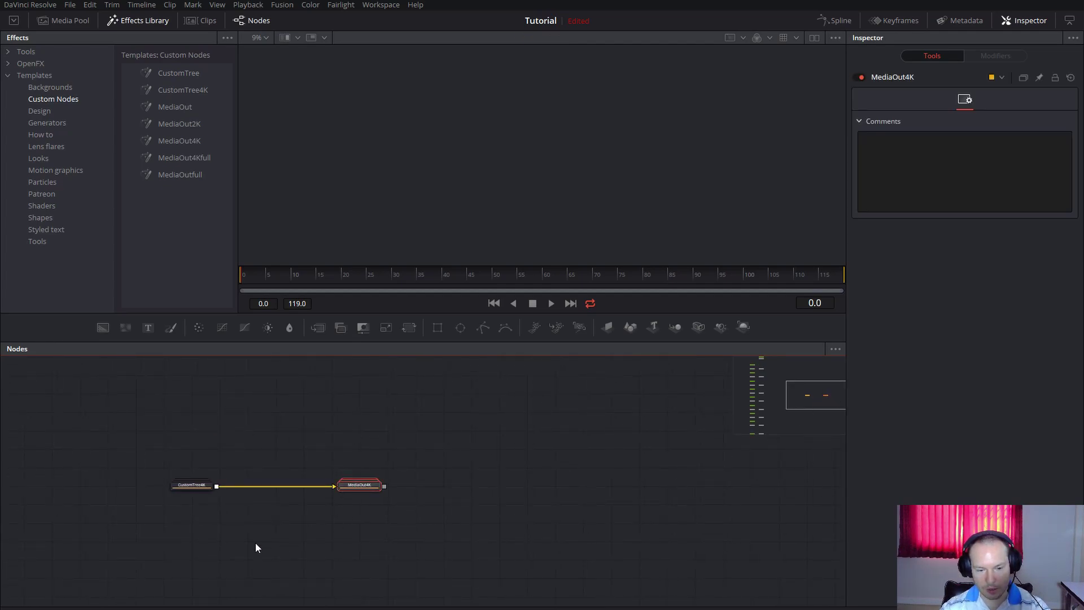
pyautogui.moveTo(196, 557); pyautogui.dragTo(571, 494)
pyautogui.moveTo(284, 508); pyautogui.dragTo(360, 301)
pyautogui.moveTo(337, 553); pyautogui.dragTo(410, 471)
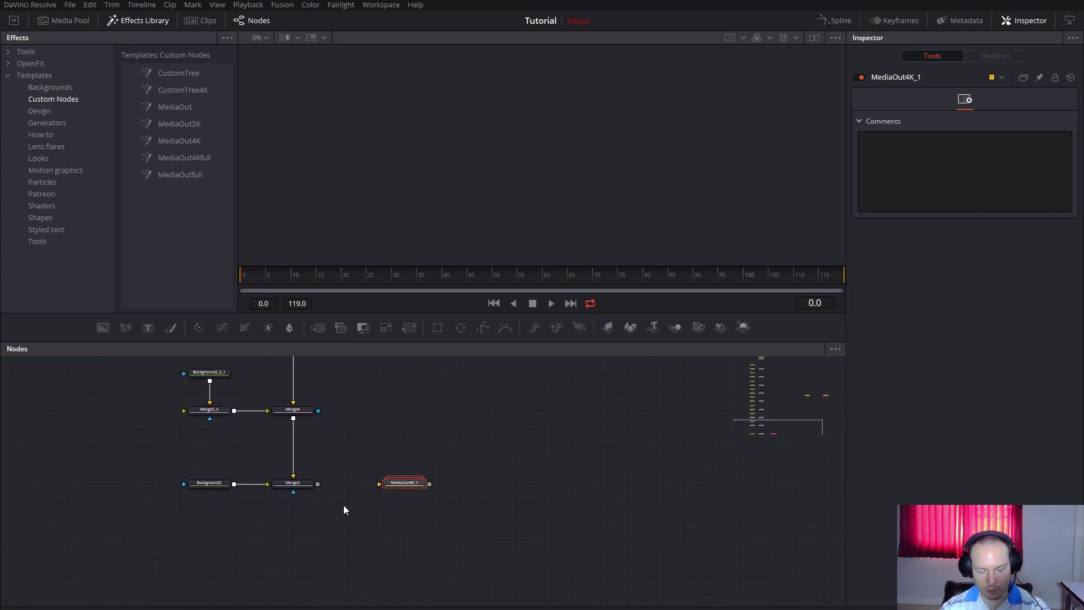
# Connect Merge2's output to MediaOut4K_1 and show MediaOut4K_1 in the viewer.
pyautogui.scroll(3, 345, 508)
pyautogui.moveTo(286, 463); pyautogui.dragTo(441, 461)
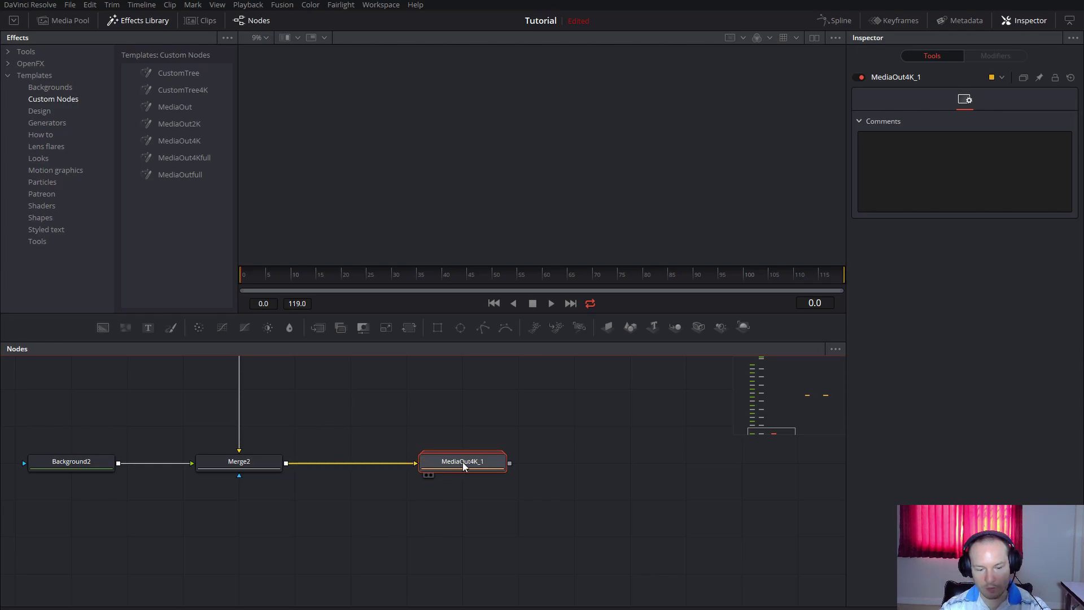
pyautogui.press('1')
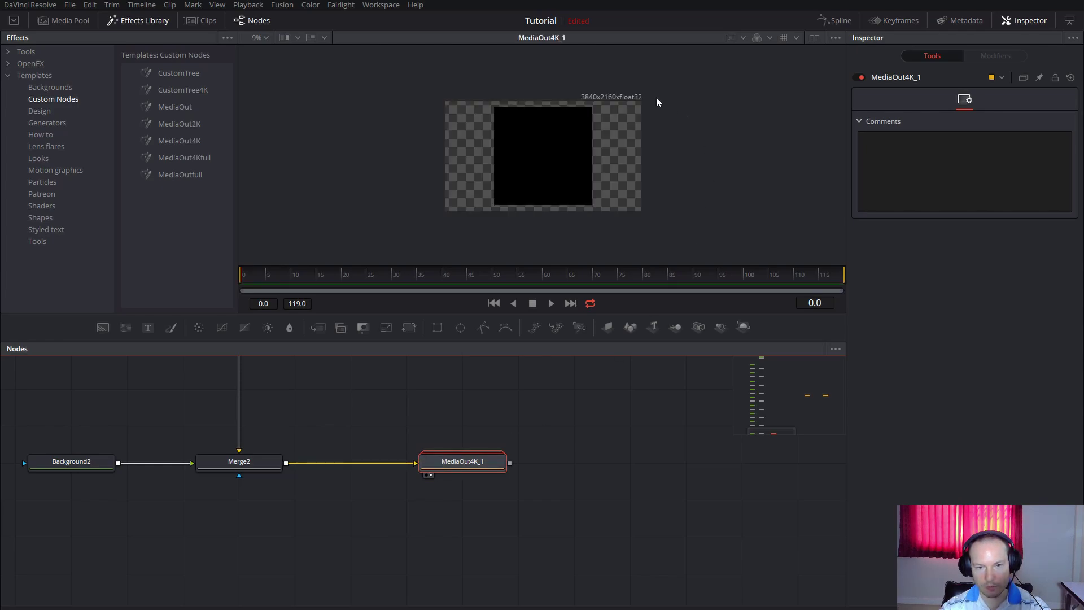
# Ungroup MediaOut4K_1 and line up its Merge1_1, Background1_1 and MediaOut1_1 nodes so the main row is level with Merge2.
pyautogui.rightClick(453, 460)
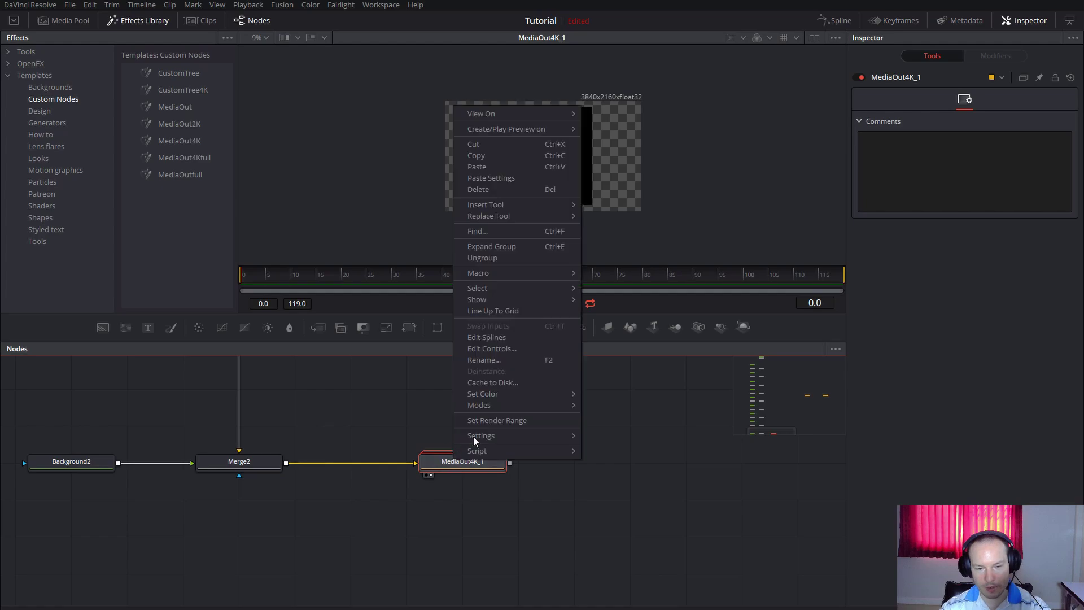
pyautogui.click(512, 266)
pyautogui.moveTo(443, 440); pyautogui.dragTo(477, 459)
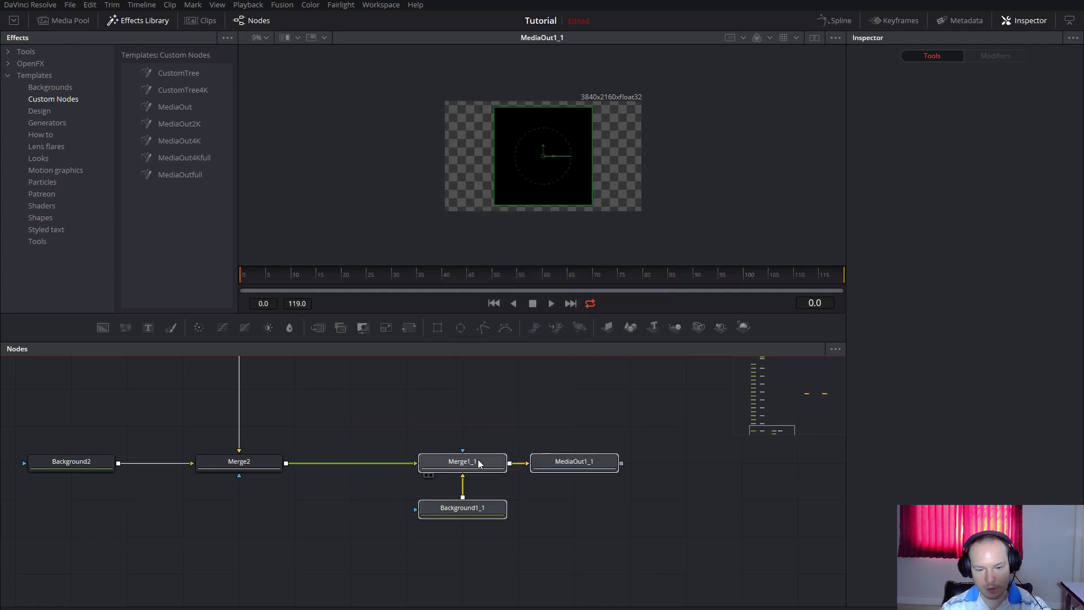
# Set the image size of Background1_1 to a width of 1920 and a height of 1080.
pyautogui.click(459, 512)
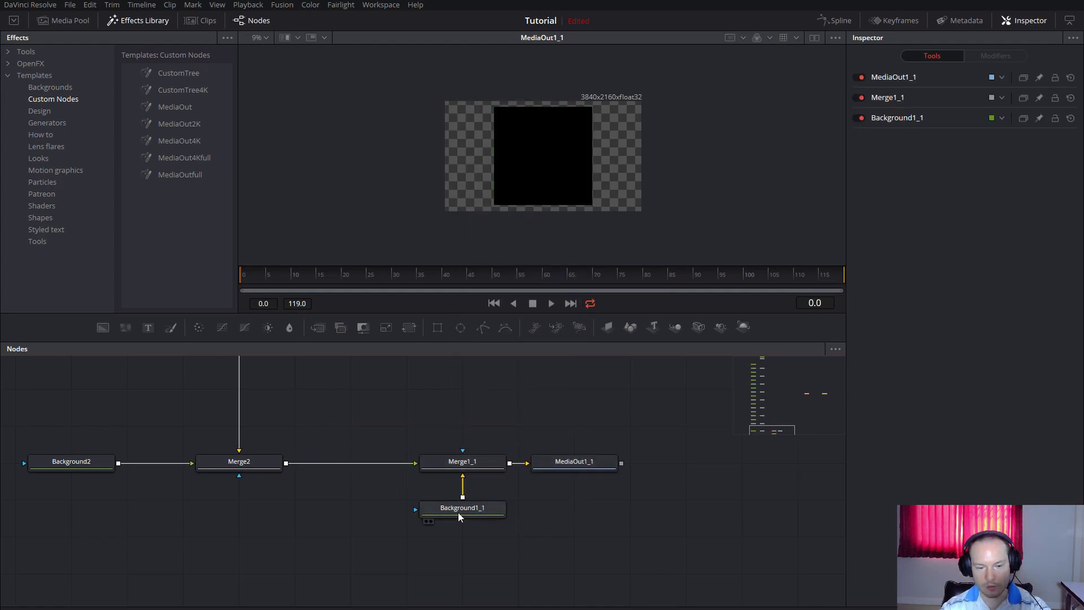
pyautogui.click(965, 134)
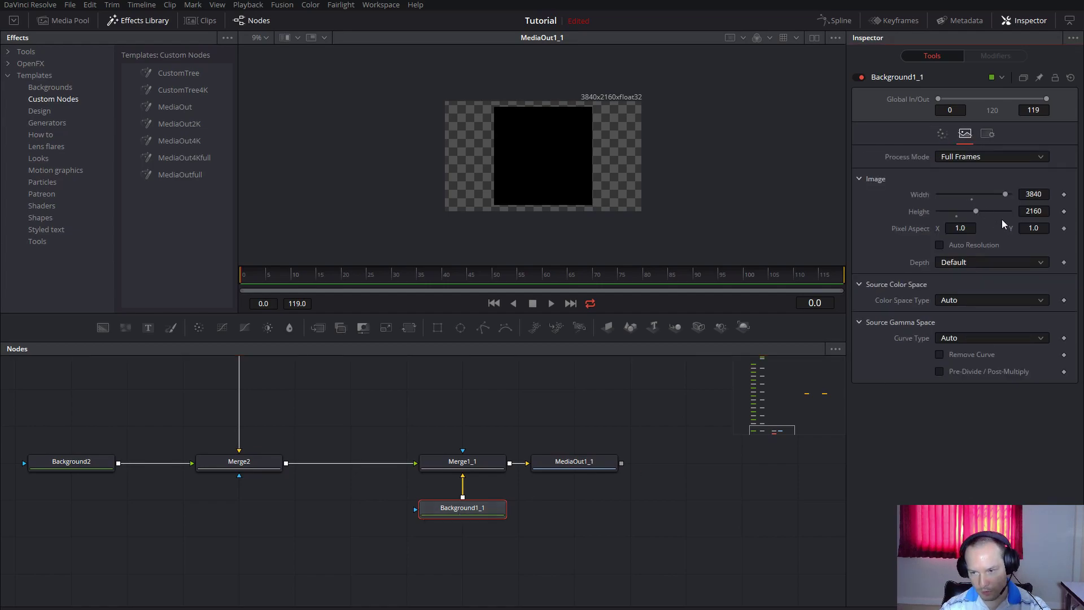
pyautogui.moveTo(1041, 195); pyautogui.dragTo(1027, 194)
pyautogui.click(1041, 194)
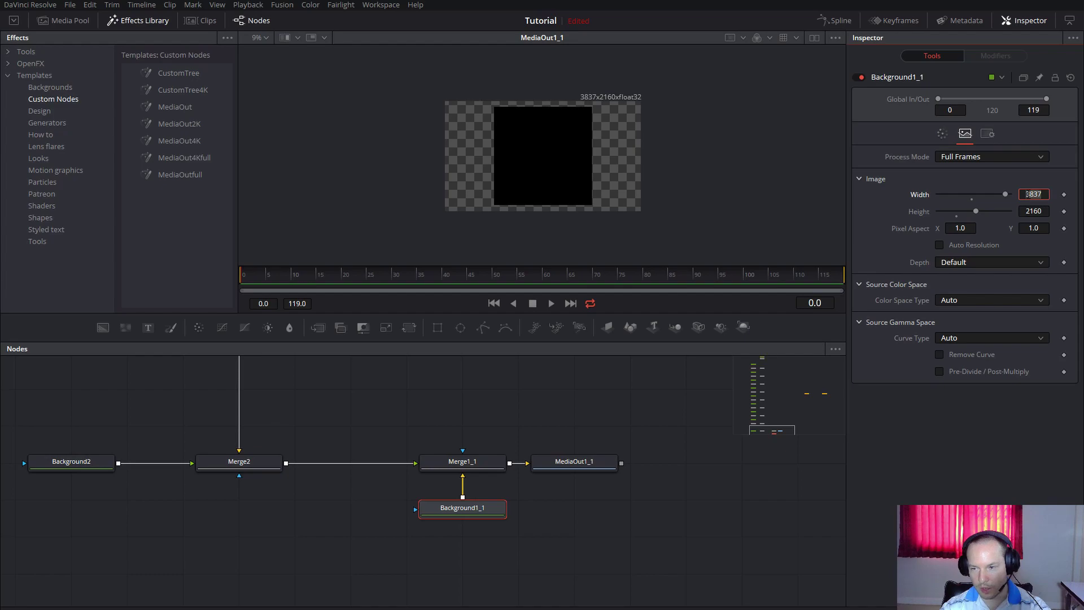
pyautogui.write('1920')
pyautogui.press('Tab')
pyautogui.write('1080')
pyautogui.press('Tab')
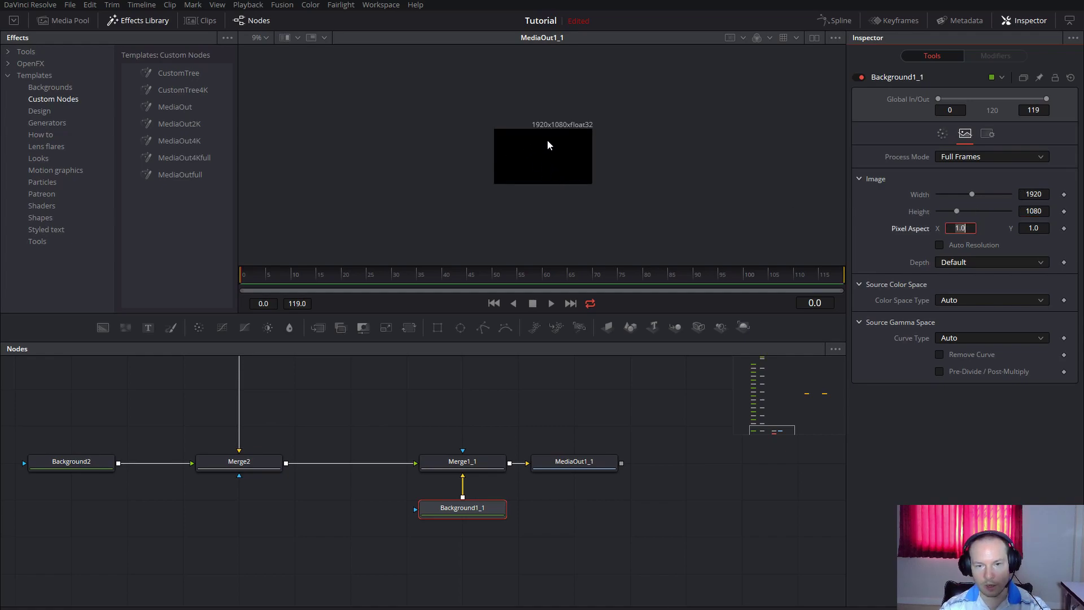
# Examine the node chain from Background2 through Merge2 and Merge1_1 to MediaOut1_1, including the settings of both background nodes.
pyautogui.moveTo(345, 493); pyautogui.dragTo(482, 490)
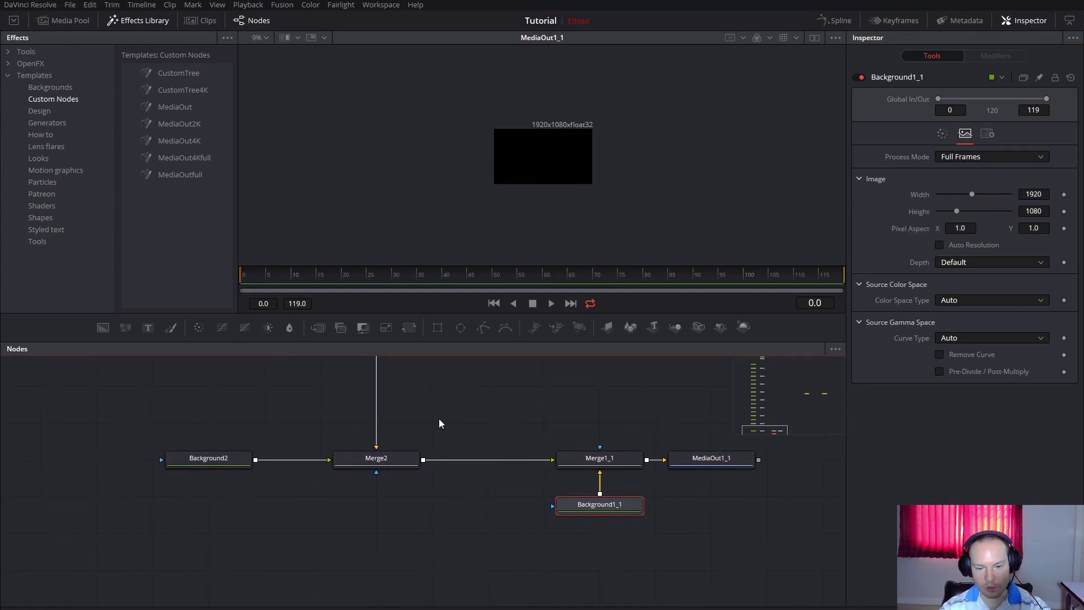
pyautogui.moveTo(547, 395); pyautogui.dragTo(463, 388)
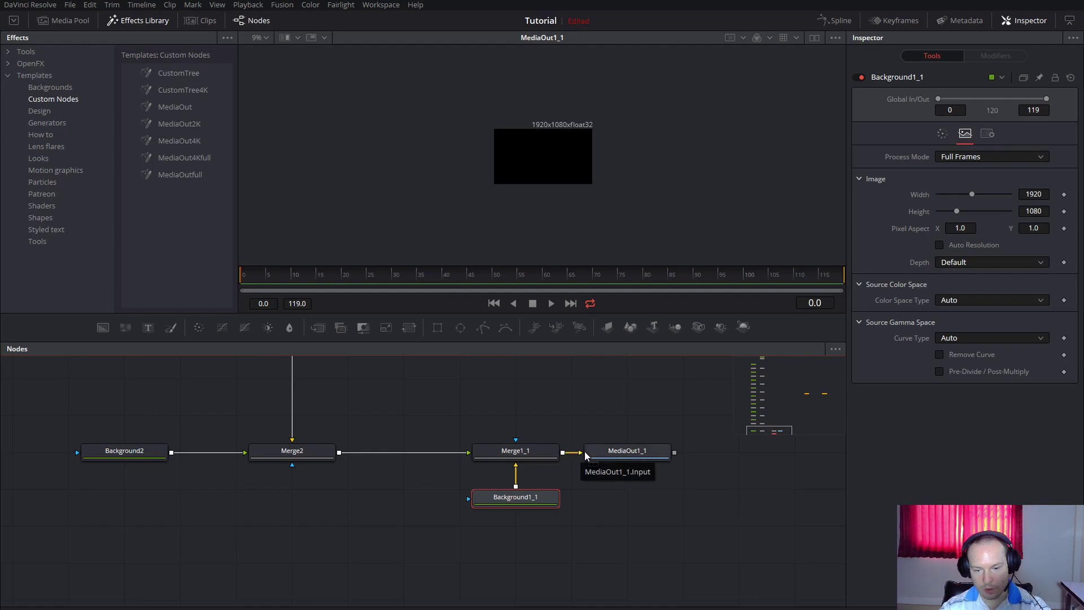
pyautogui.click(634, 456)
pyautogui.moveTo(483, 451); pyautogui.dragTo(577, 485)
pyautogui.moveTo(445, 474); pyautogui.dragTo(495, 455)
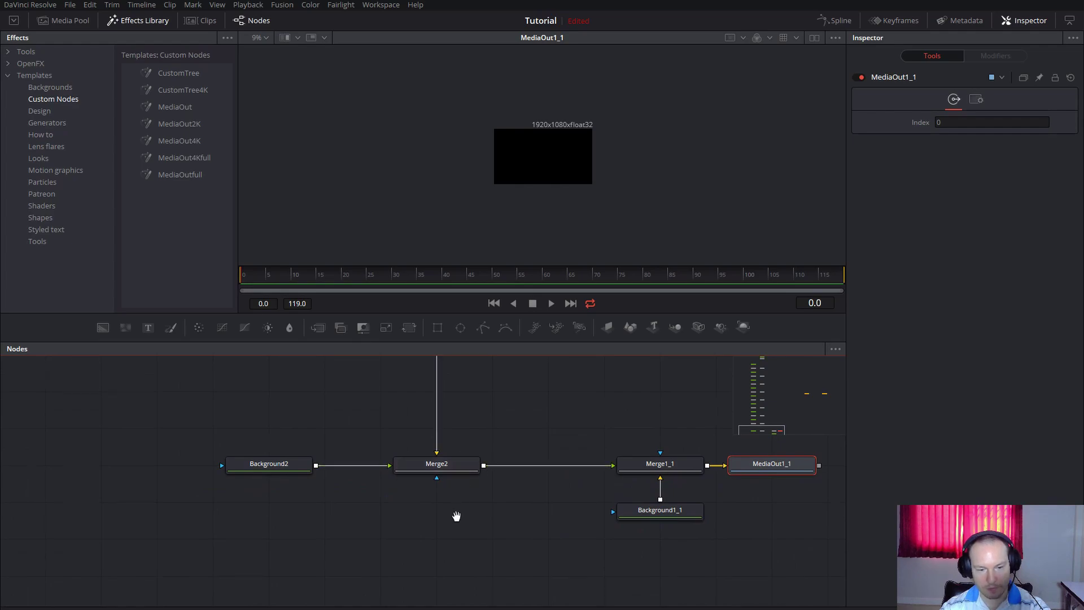
pyautogui.moveTo(452, 514); pyautogui.dragTo(471, 527)
pyautogui.scroll(-1, 482, 471)
pyautogui.moveTo(501, 433); pyautogui.dragTo(521, 478)
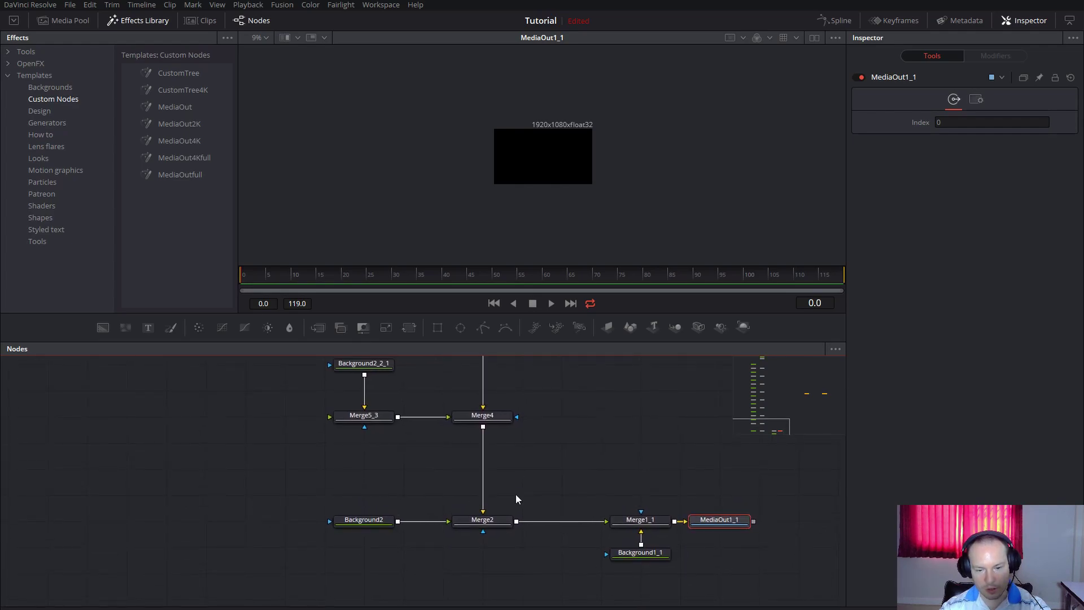
pyautogui.scroll(1, 387, 556)
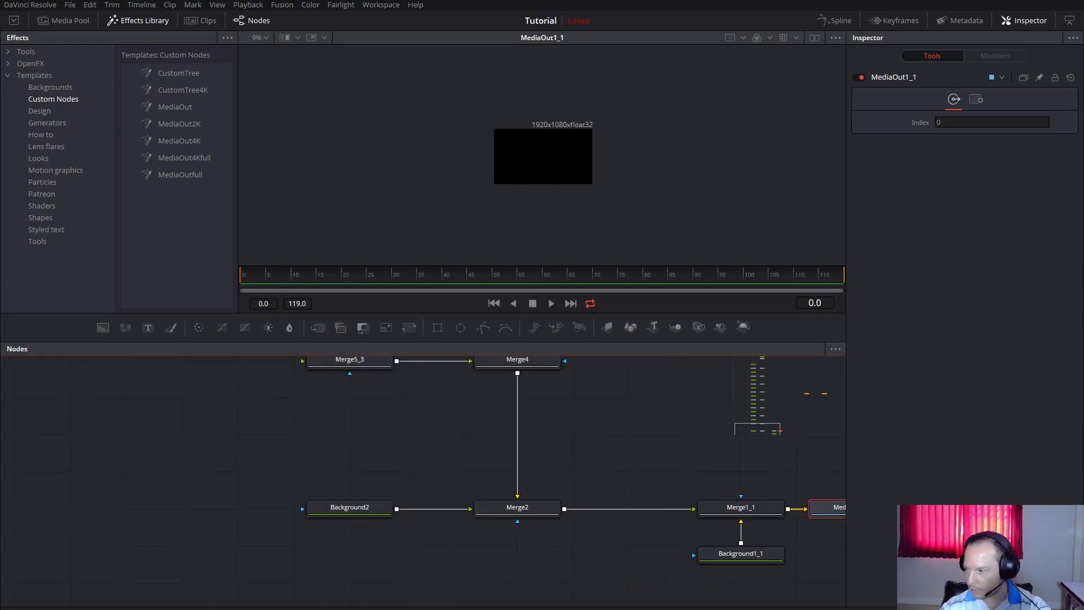
pyautogui.moveTo(552, 467); pyautogui.dragTo(630, 480)
pyautogui.scroll(-1, 630, 481)
pyautogui.moveTo(648, 424); pyautogui.dragTo(661, 370)
pyautogui.scroll(1, 556, 491)
pyautogui.moveTo(581, 446); pyautogui.dragTo(607, 503)
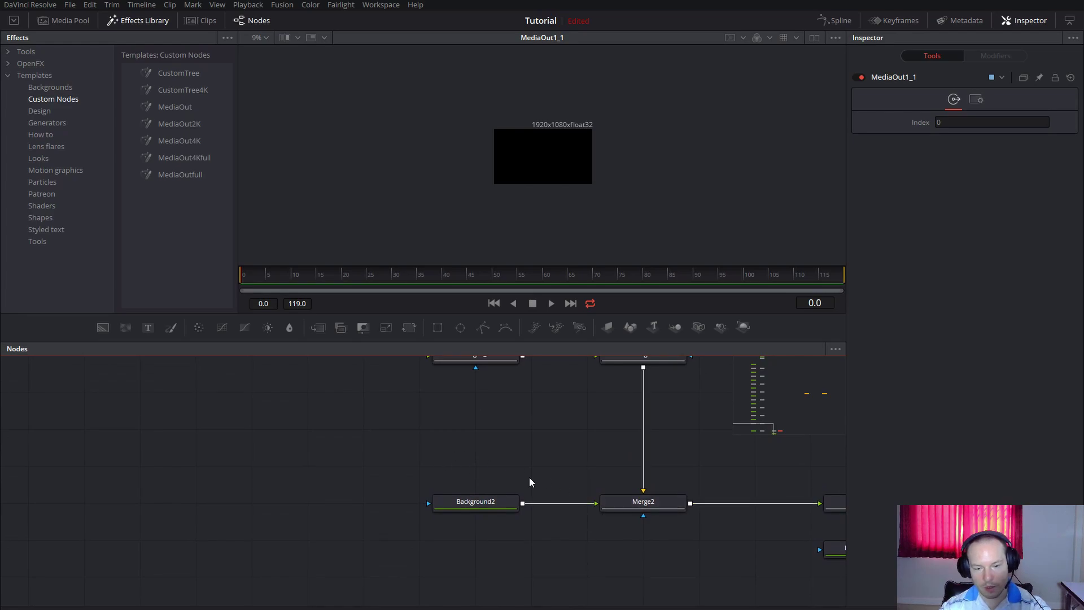
pyautogui.moveTo(527, 482); pyautogui.dragTo(464, 464)
pyautogui.click(418, 490)
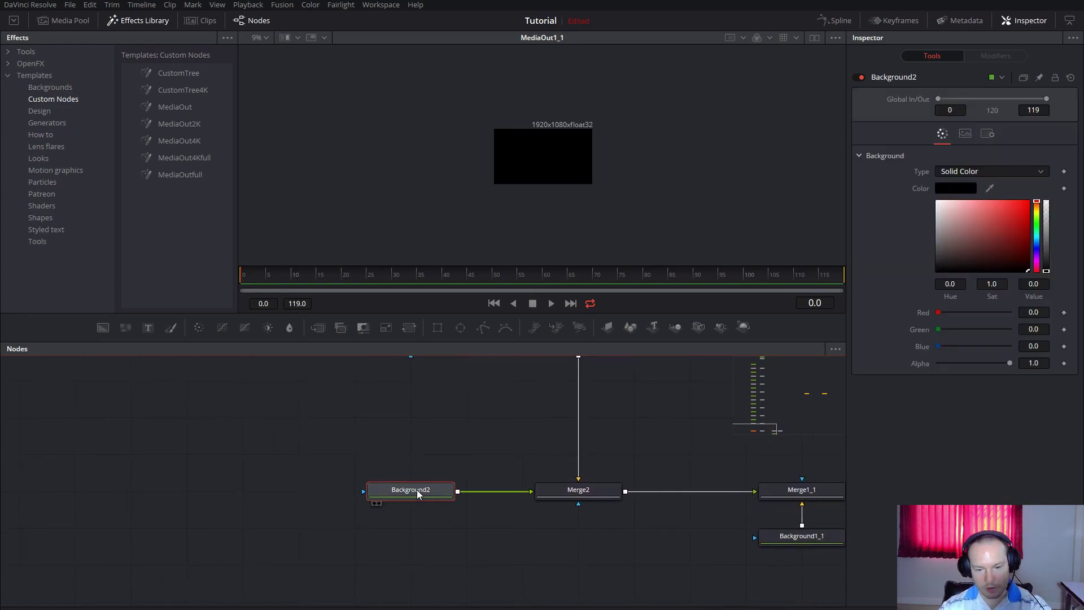
pyautogui.hscroll(3, 418, 469)
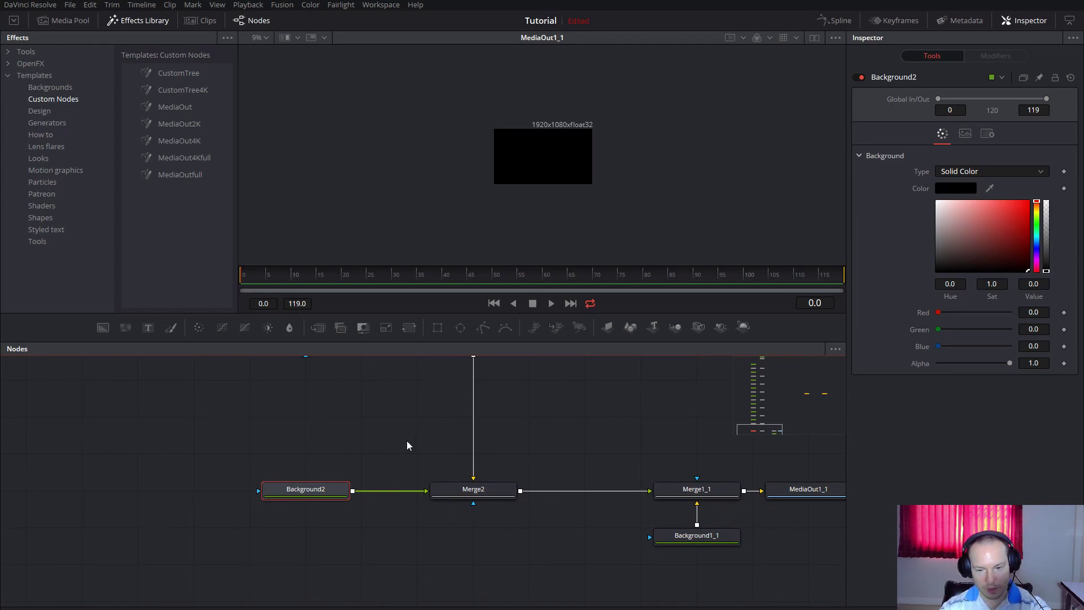
pyautogui.click(696, 541)
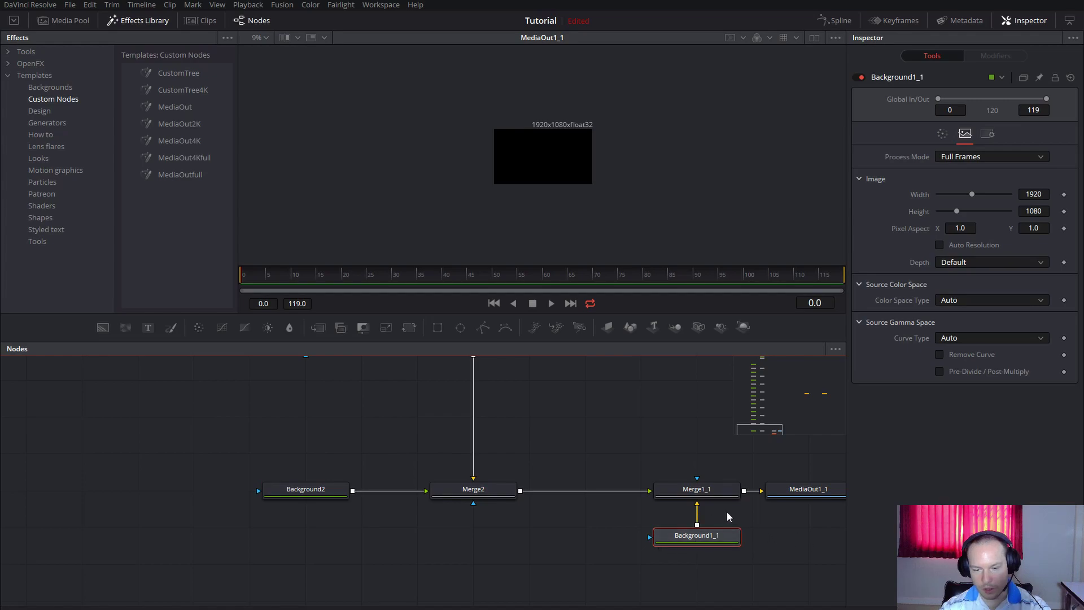
# Change the solid color of Background2 to a dark gray with a value of about 0.252.
pyautogui.hscroll(-2, 507, 510)
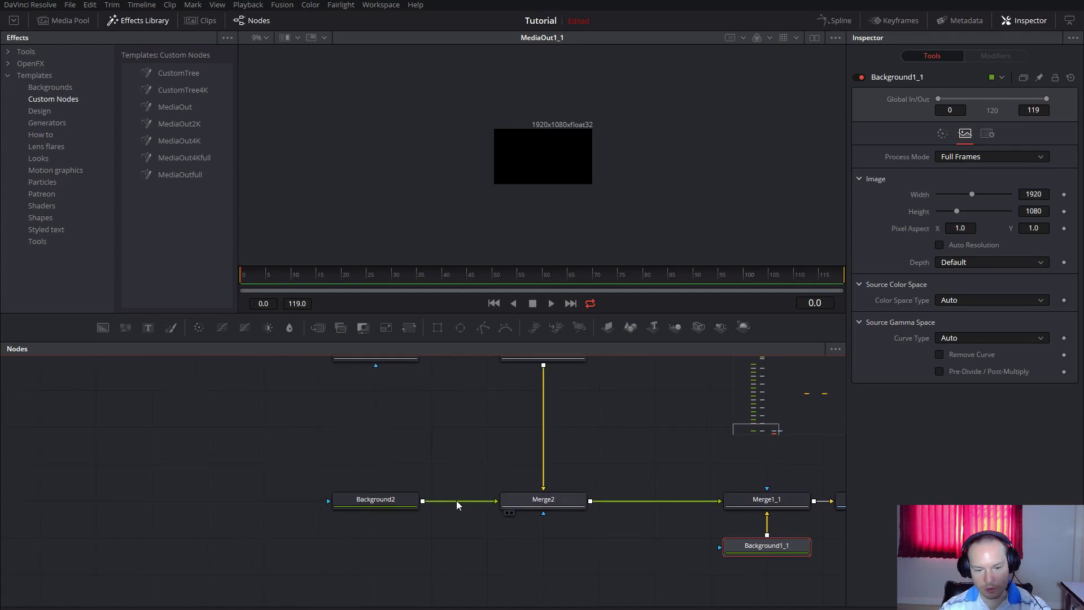
pyautogui.click(377, 499)
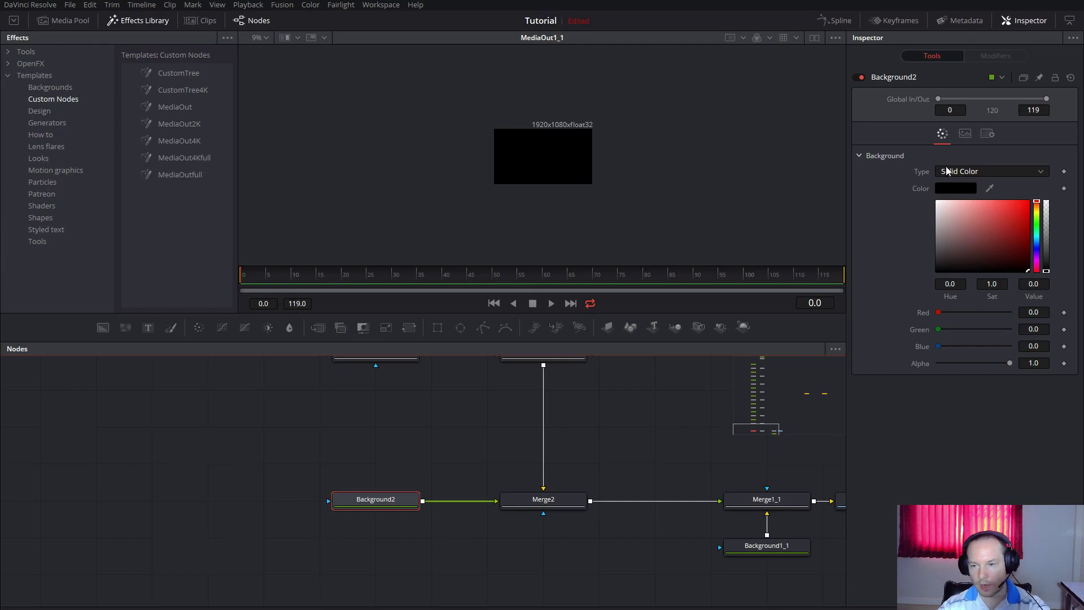
pyautogui.moveTo(949, 230); pyautogui.dragTo(920, 254)
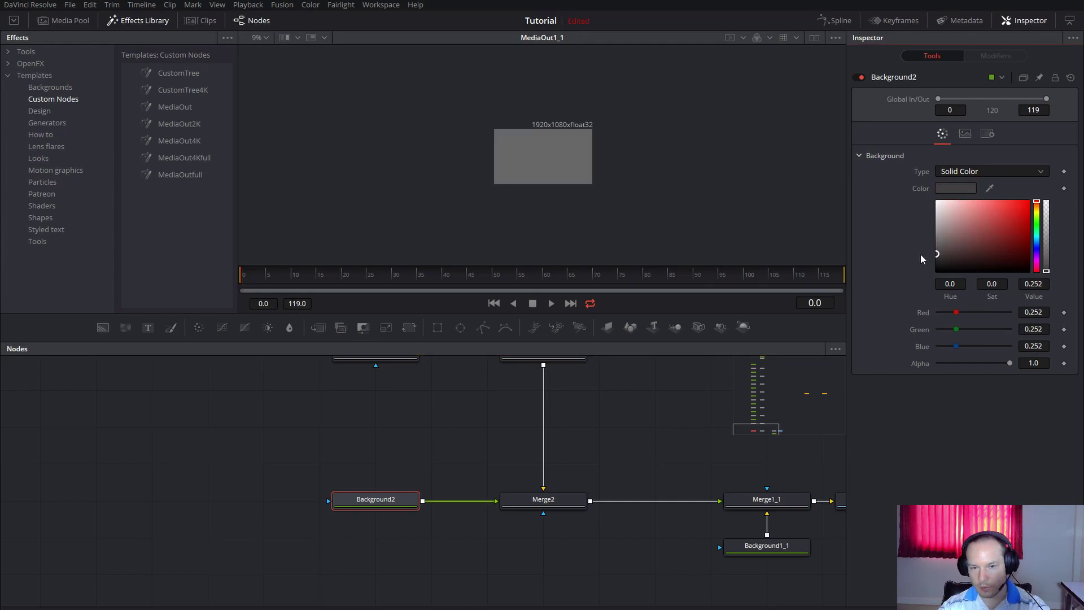
# Add a new background node as the foreground of Merge5_3 and mask it with an Ellipse.
pyautogui.moveTo(461, 410); pyautogui.dragTo(670, 531)
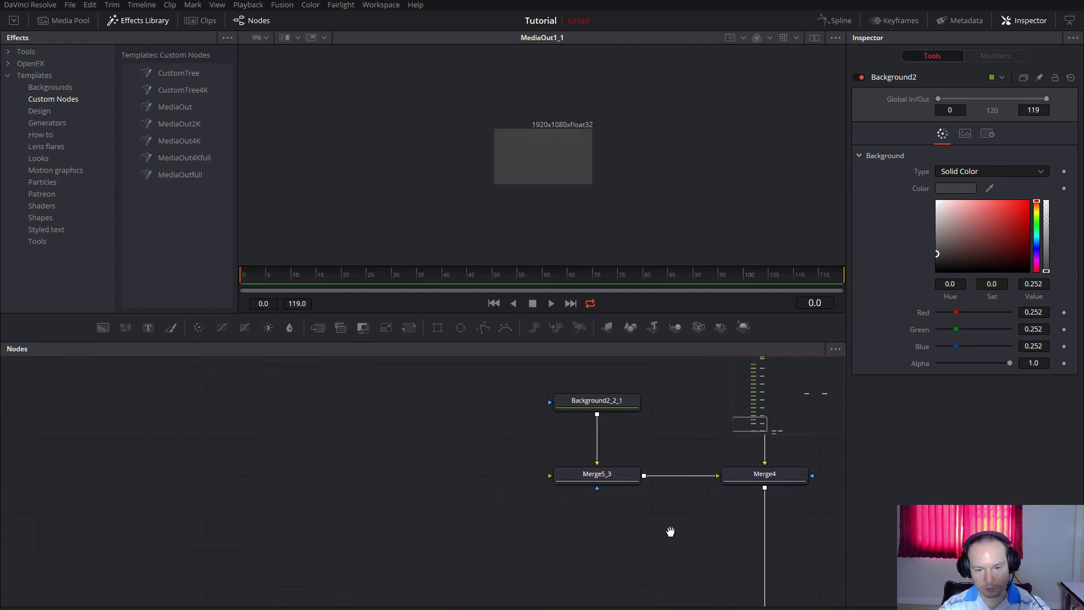
pyautogui.moveTo(103, 327); pyautogui.dragTo(605, 476)
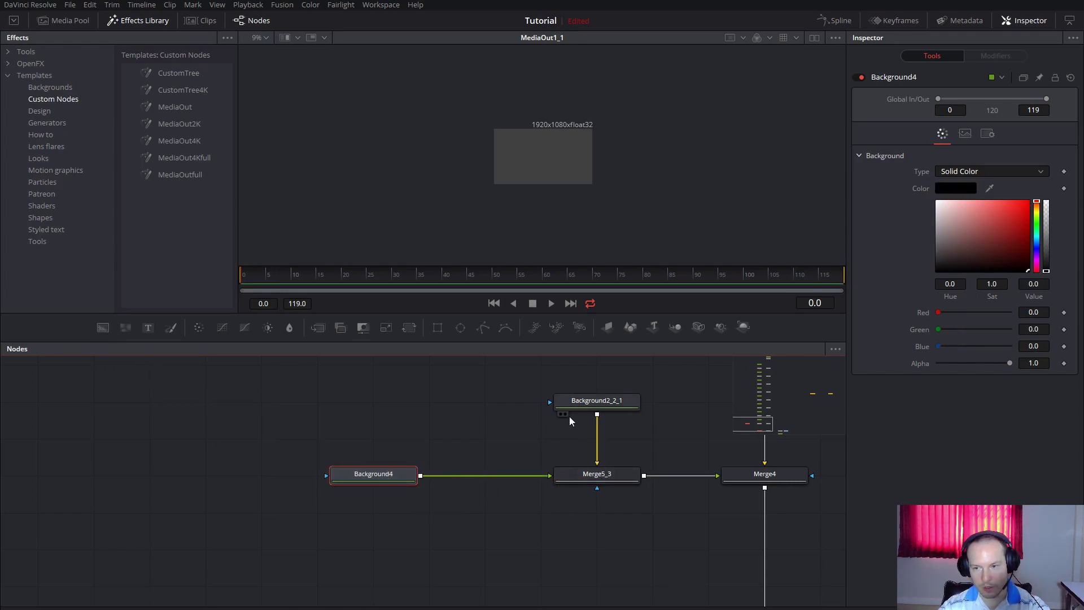
pyautogui.moveTo(408, 372); pyautogui.dragTo(355, 481)
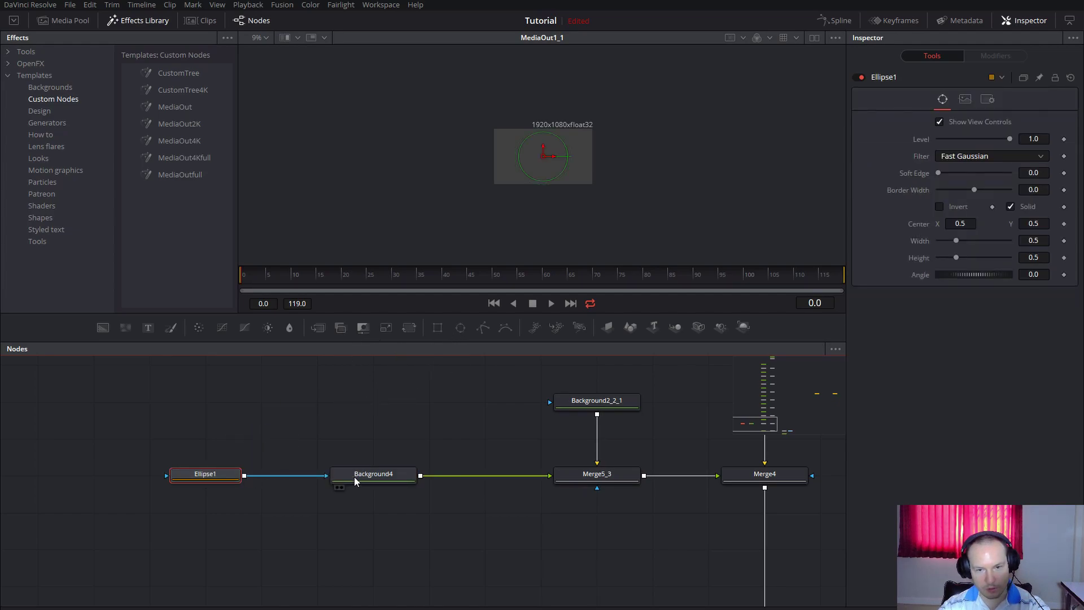
# Set the solid color of Background4 to a bright, fully saturated blue with a hue of about 0.656.
pyautogui.moveTo(429, 432); pyautogui.dragTo(329, 426)
pyautogui.click(273, 476)
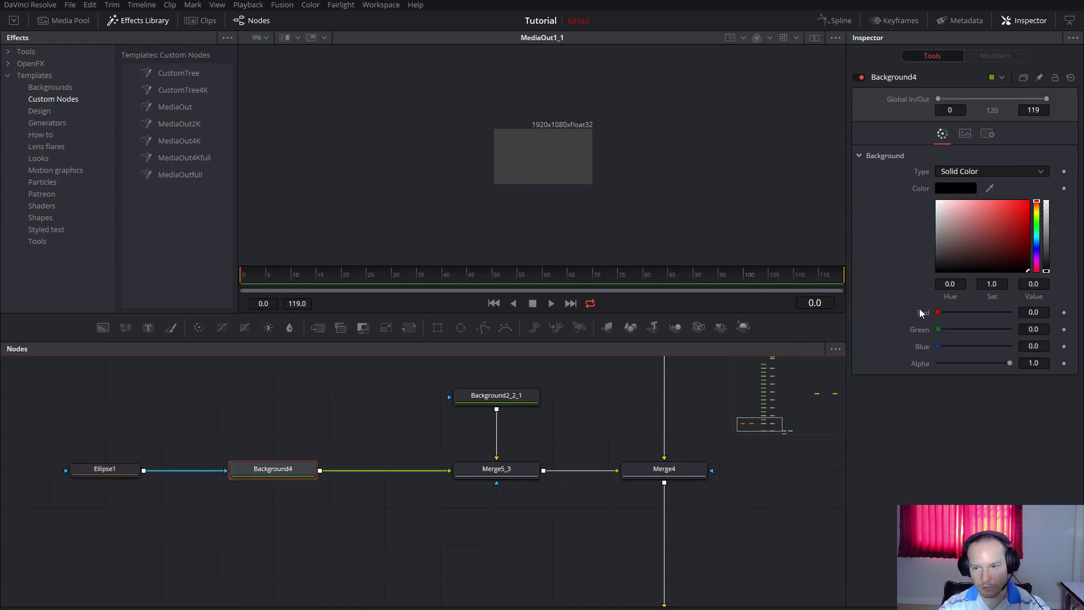
pyautogui.click(1036, 250)
pyautogui.moveTo(1019, 214); pyautogui.dragTo(1054, 179)
# Examine the Background4 branch into Merge5_3 and the color and alpha settings of Background2_2_1.
pyautogui.moveTo(509, 469); pyautogui.dragTo(405, 294)
pyautogui.moveTo(554, 411); pyautogui.dragTo(531, 522)
pyautogui.moveTo(232, 438); pyautogui.dragTo(270, 457)
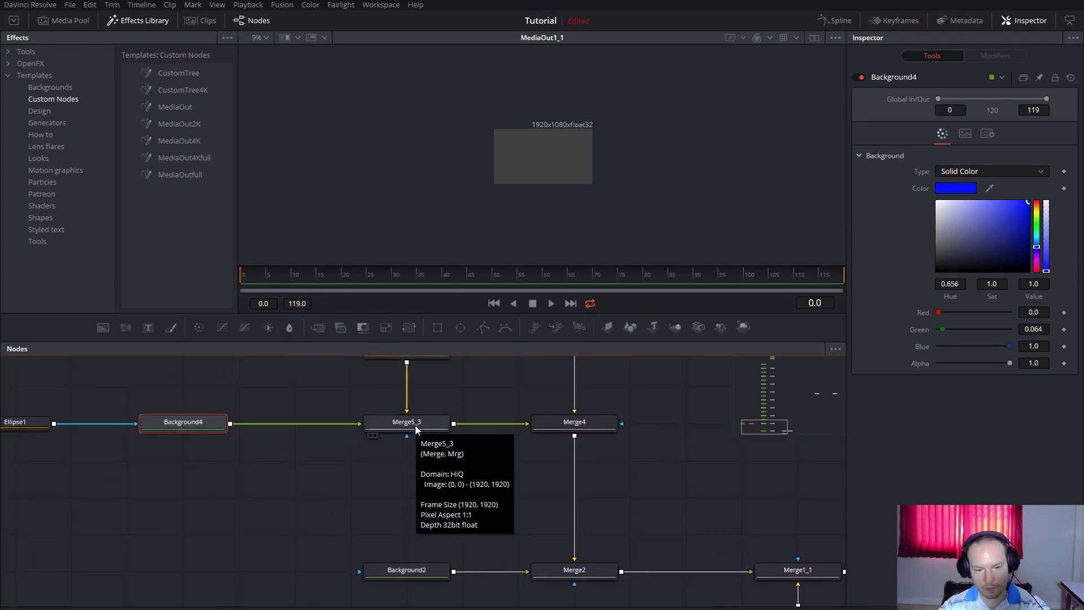
pyautogui.moveTo(367, 392); pyautogui.dragTo(389, 416)
pyautogui.click(433, 373)
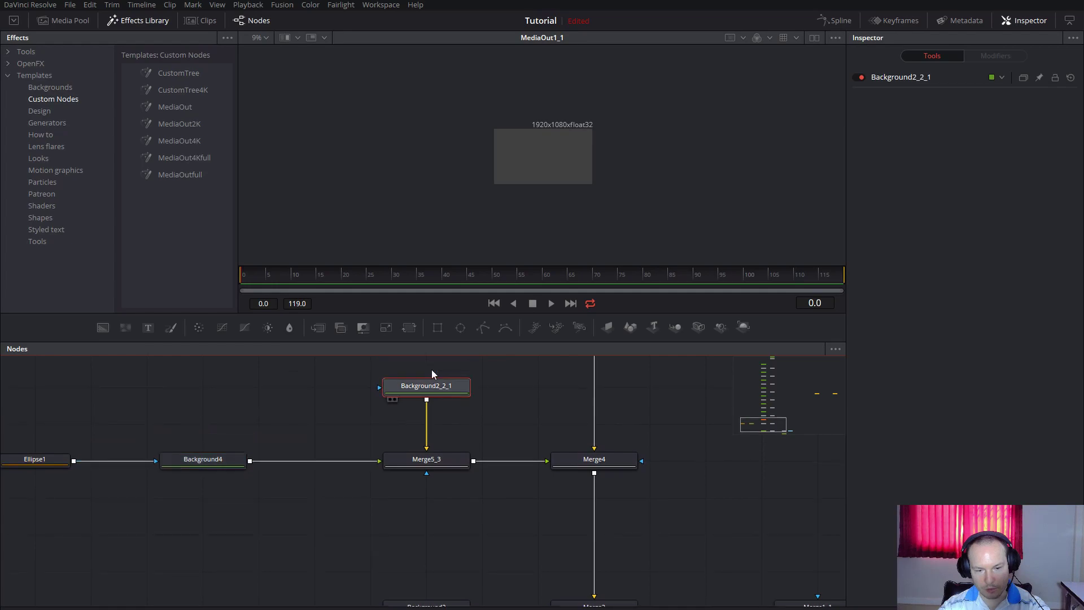
pyautogui.click(909, 74)
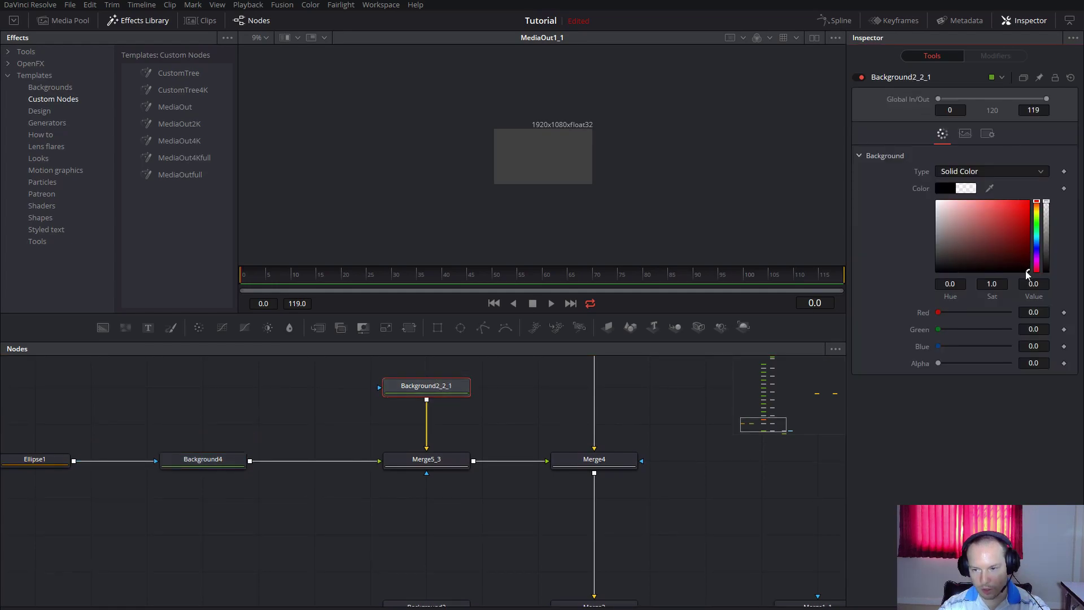
pyautogui.moveTo(488, 420); pyautogui.dragTo(565, 391)
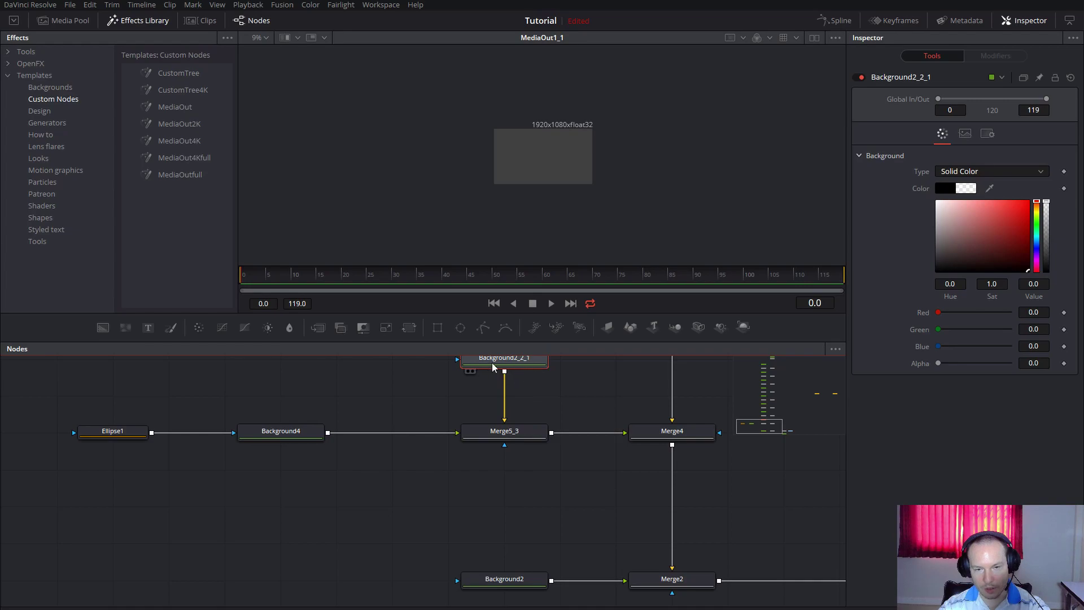
# Display the output of Merge5_3 in the viewer, followed by the output of Merge2.
pyautogui.click(514, 439)
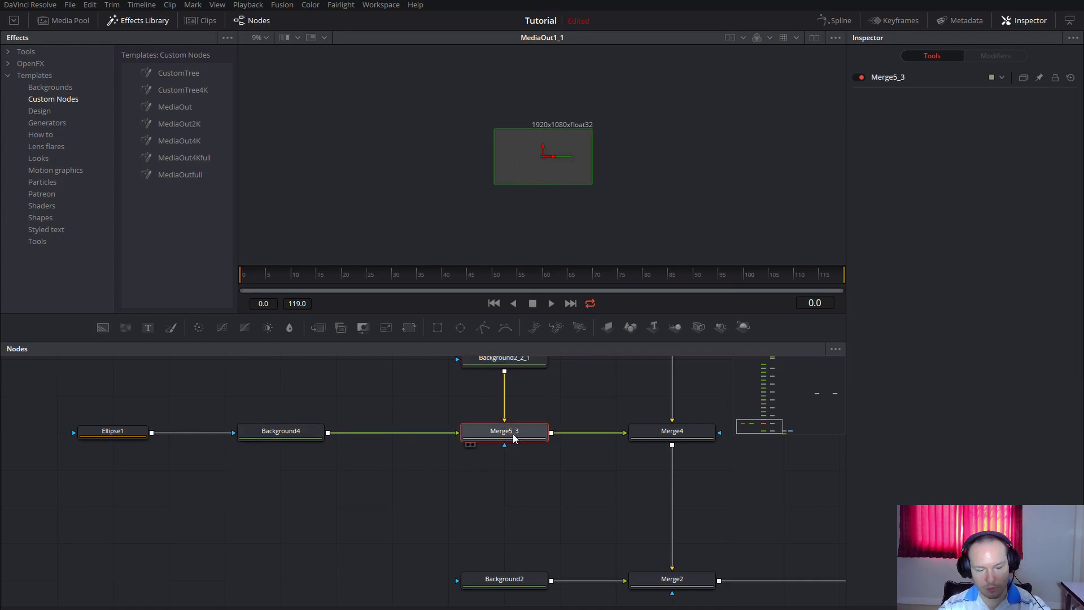
pyautogui.press('1')
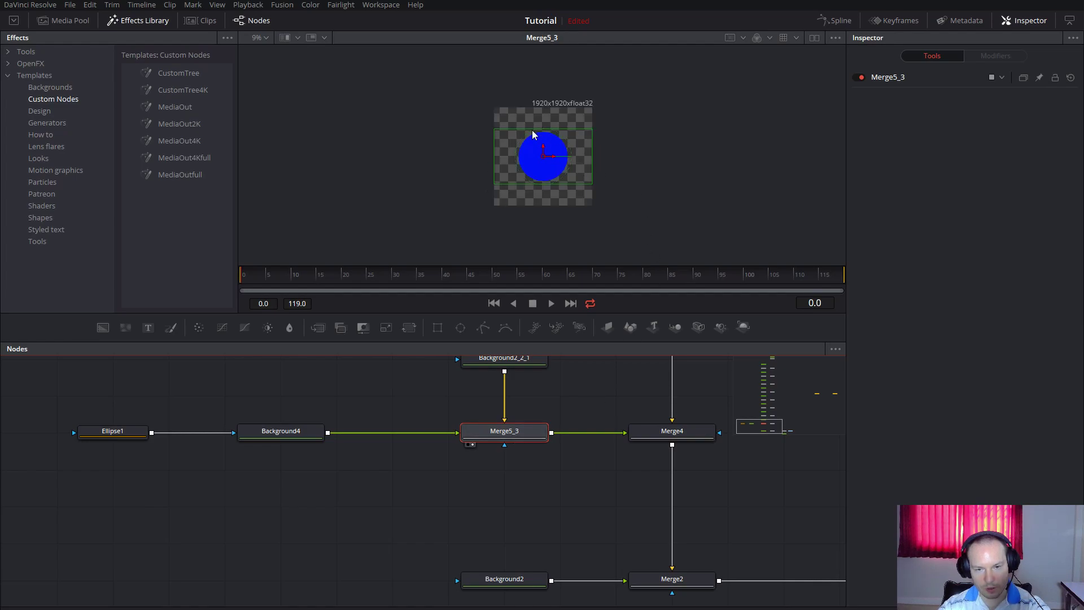
pyautogui.moveTo(598, 458); pyautogui.dragTo(509, 394)
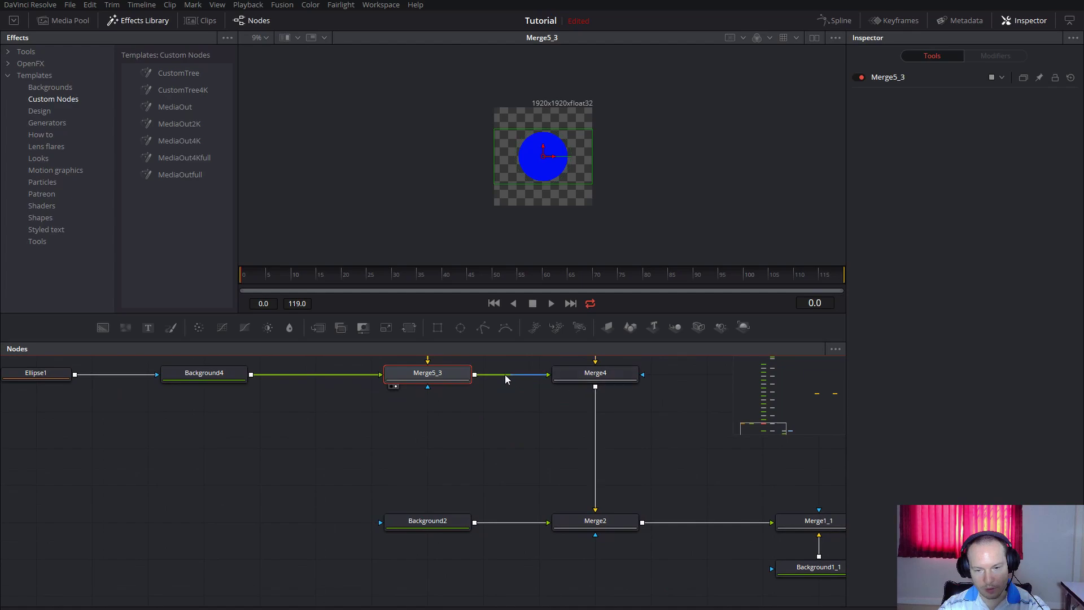
pyautogui.click(597, 524)
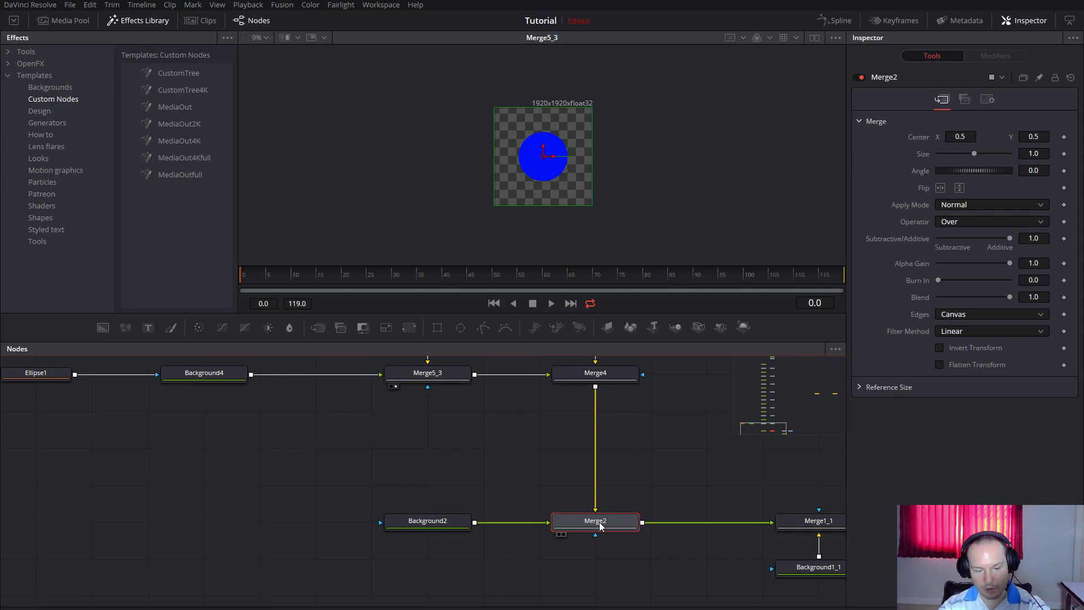
pyautogui.press('1')
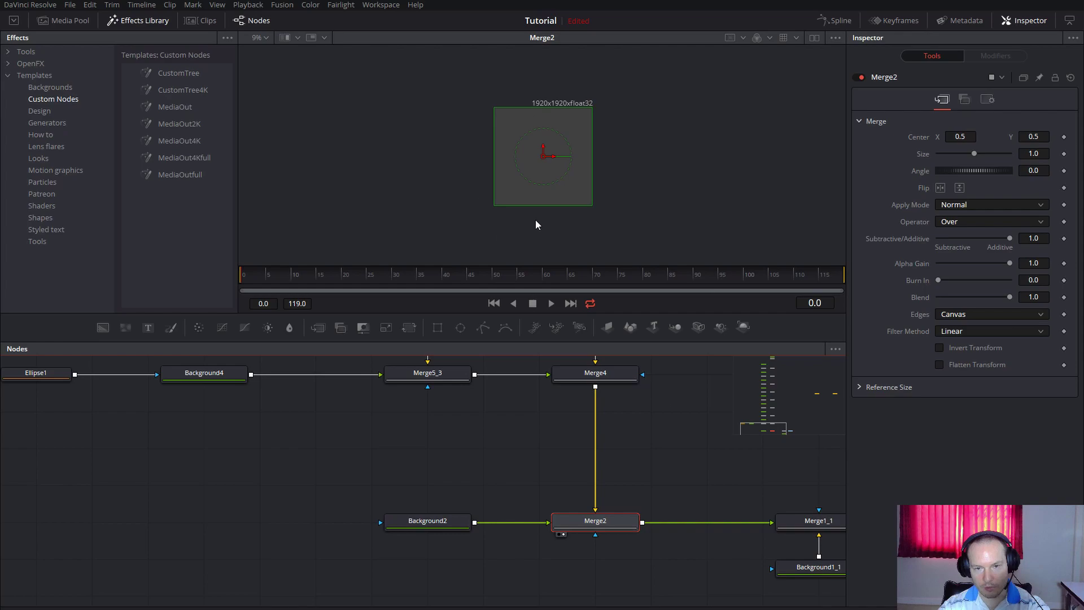
# Swap the inputs of Merge2 so Background2 is its background and Merge4 its foreground.
pyautogui.click(432, 523)
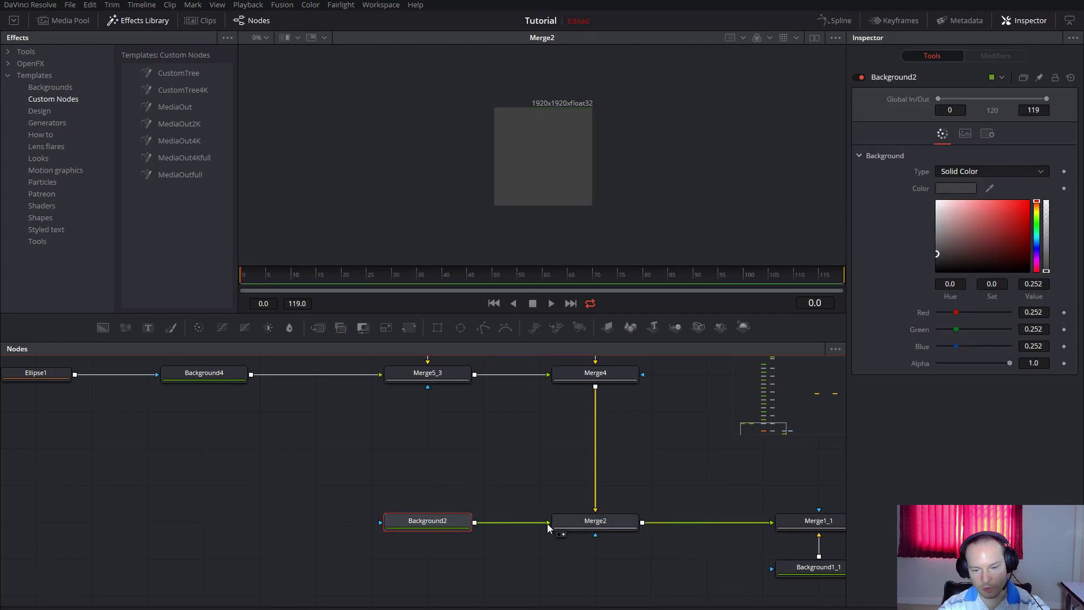
pyautogui.click(596, 528)
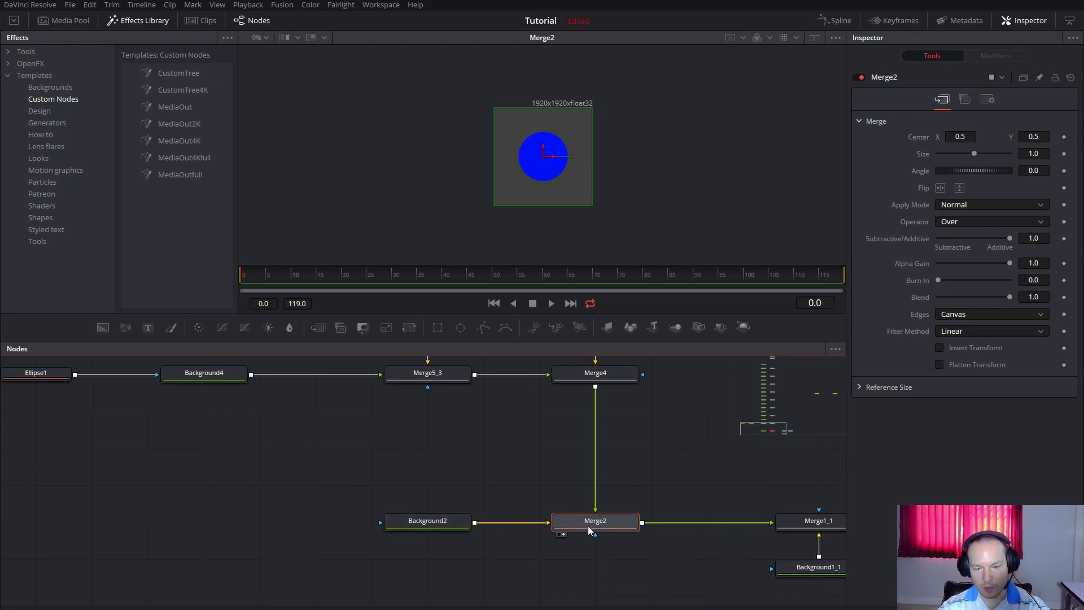
pyautogui.click(432, 526)
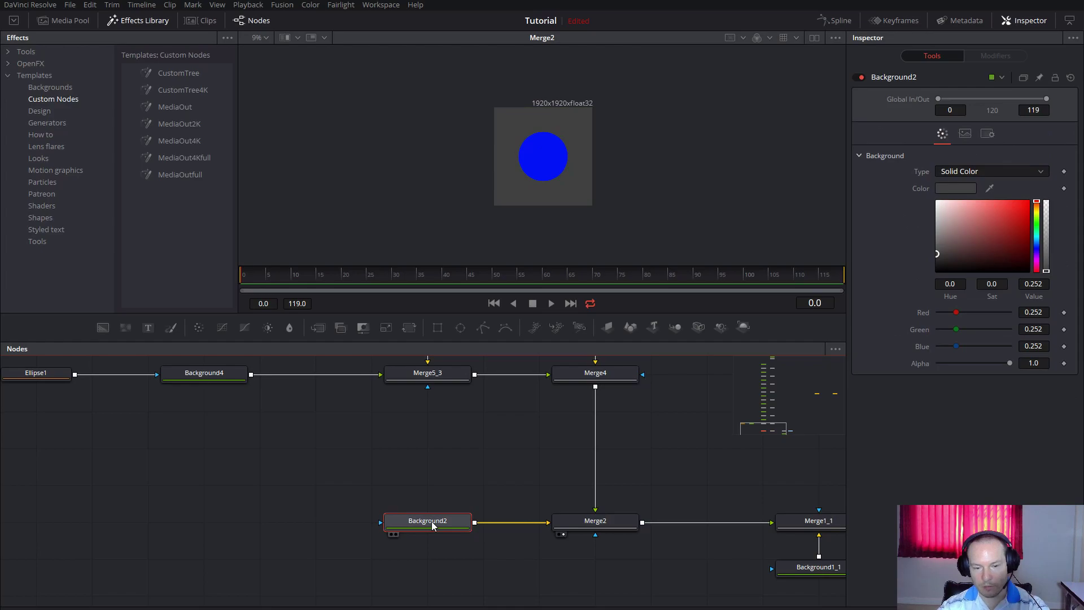
pyautogui.moveTo(529, 449); pyautogui.dragTo(562, 494)
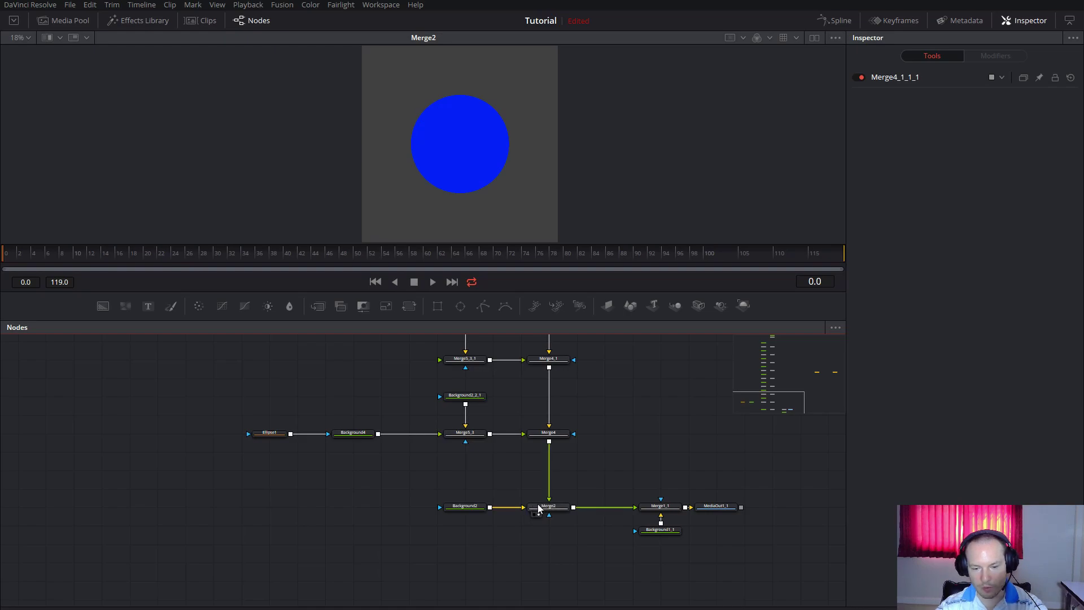
# Copy the Ellipse1 and Background4 pair and paste it three times beside higher rows of the merge column.
pyautogui.moveTo(464, 467); pyautogui.dragTo(581, 530)
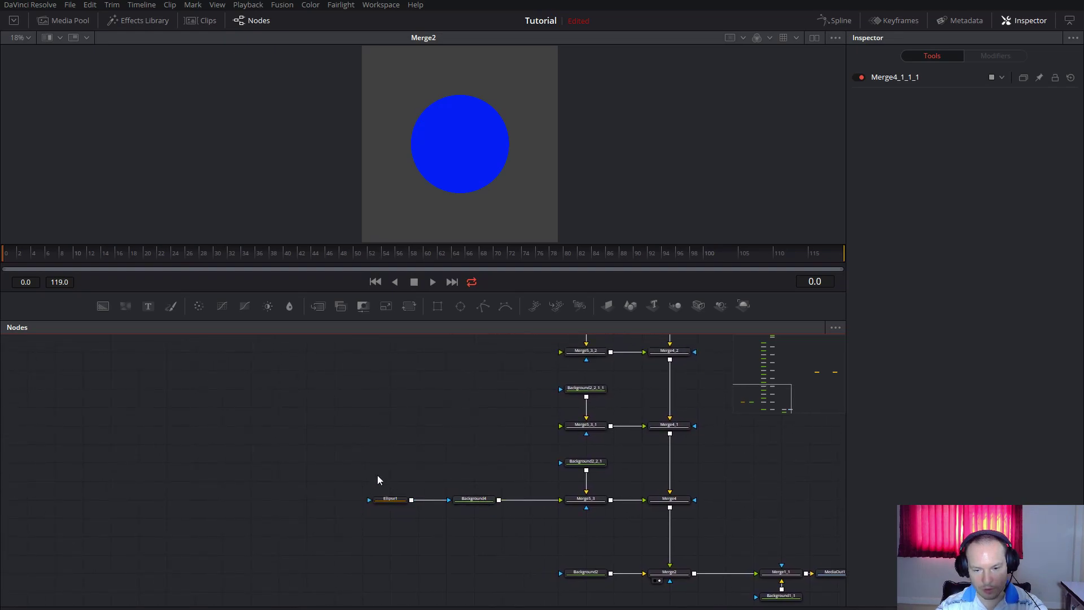
pyautogui.scroll(-2, 415, 486)
pyautogui.moveTo(415, 489); pyautogui.dragTo(515, 553)
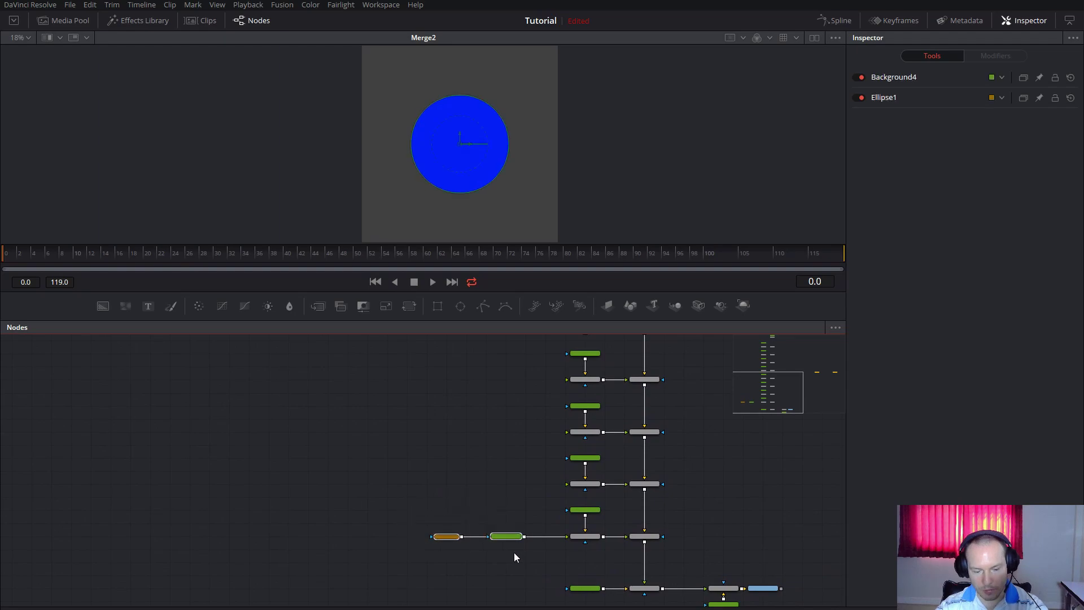
pyautogui.scroll(-1, 482, 446)
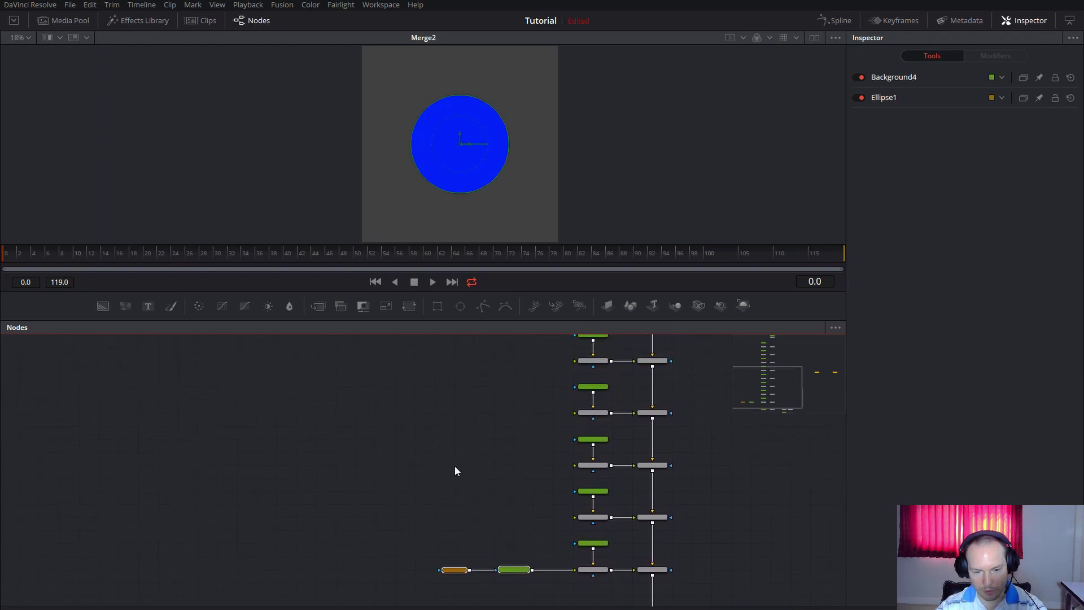
pyautogui.click(455, 467)
pyautogui.hotkey('ctrl', 'v')
pyautogui.moveTo(484, 379); pyautogui.dragTo(507, 481)
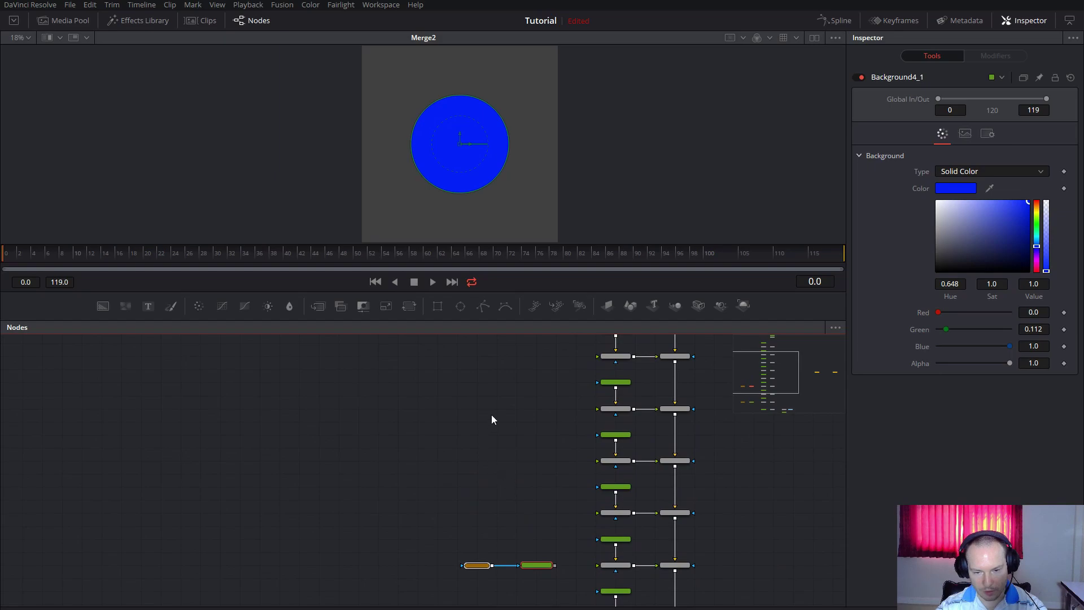
pyautogui.click(473, 411)
pyautogui.hotkey('ctrl', 'v')
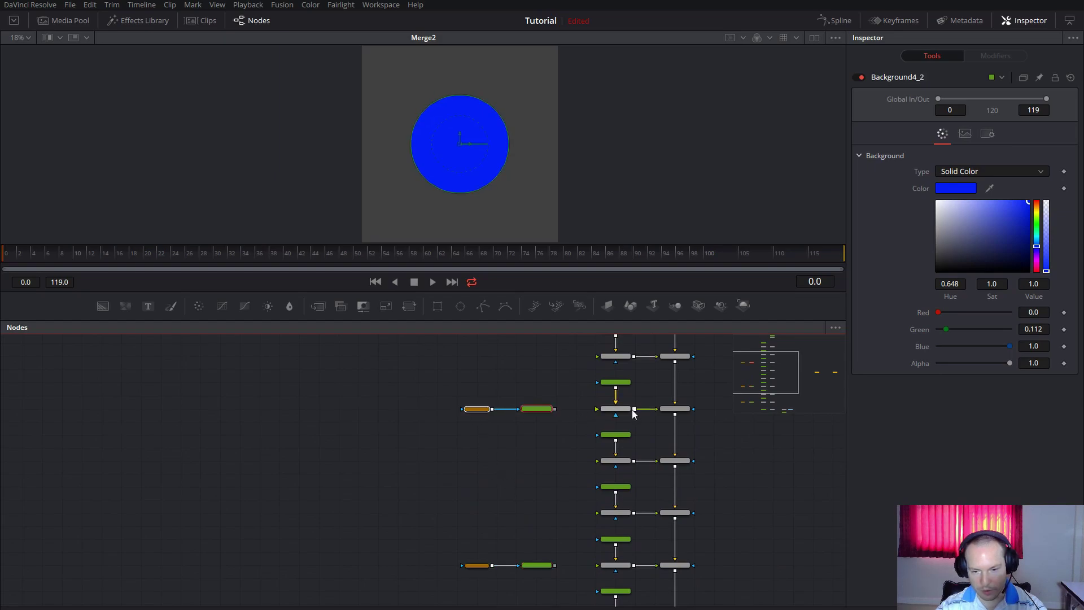
pyautogui.moveTo(536, 408); pyautogui.dragTo(540, 508)
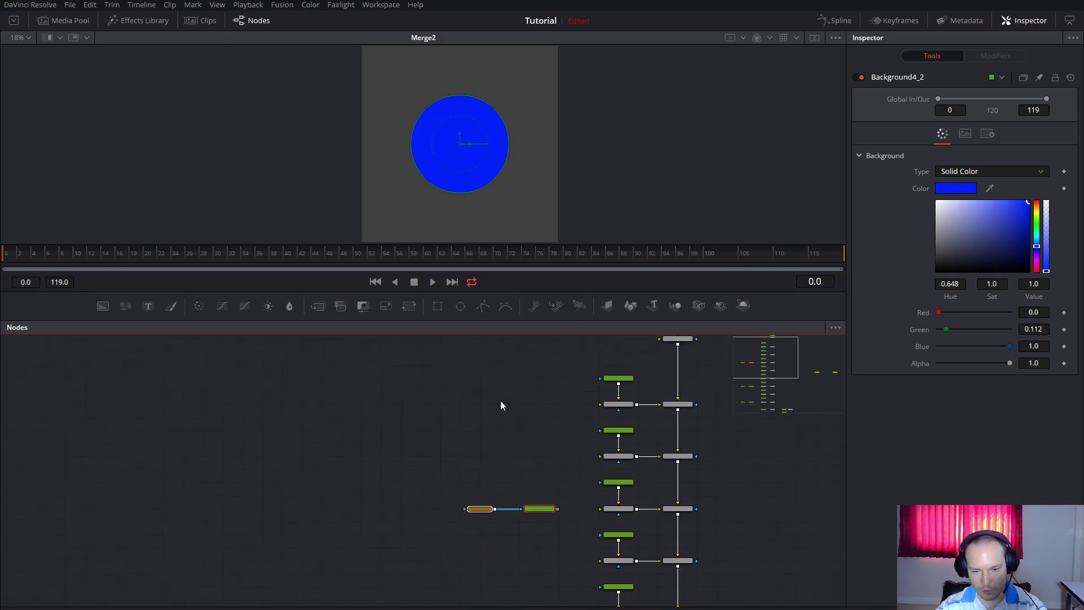
pyautogui.click(481, 402)
pyautogui.hotkey('ctrl', 'v')
# Change the solid color of Background4_1 to a bright green with a hue of about 0.44.
pyautogui.moveTo(567, 556); pyautogui.dragTo(504, 469)
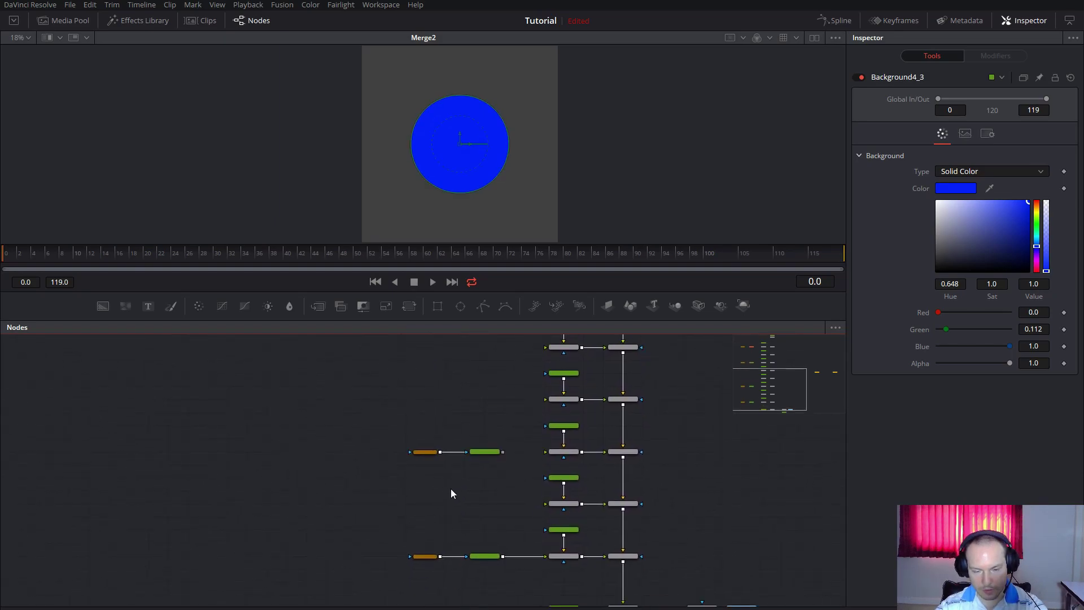
pyautogui.scroll(2, 473, 491)
pyautogui.click(488, 432)
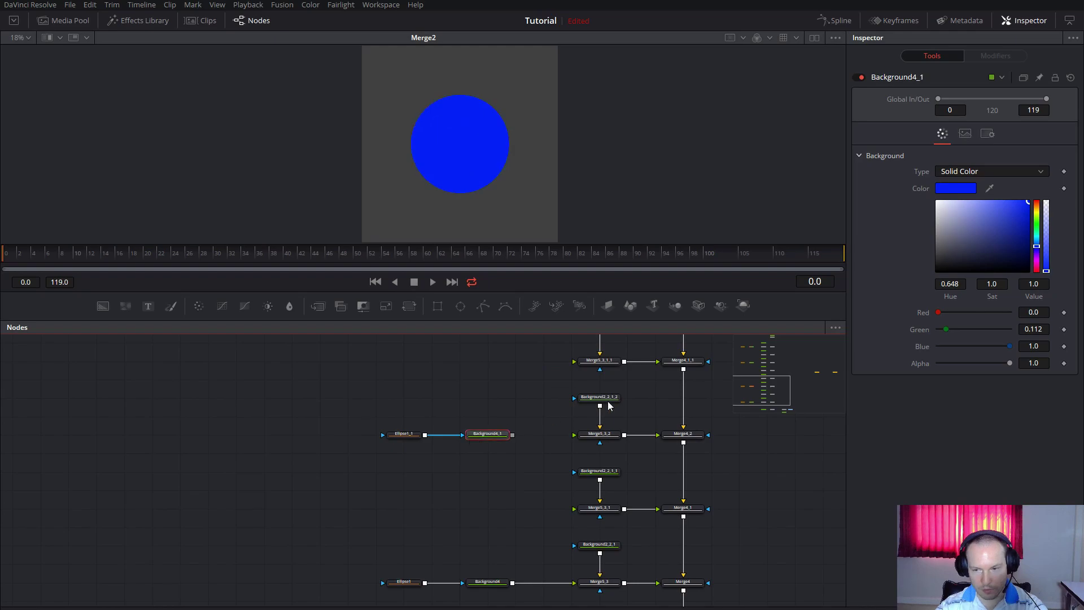
pyautogui.click(1036, 232)
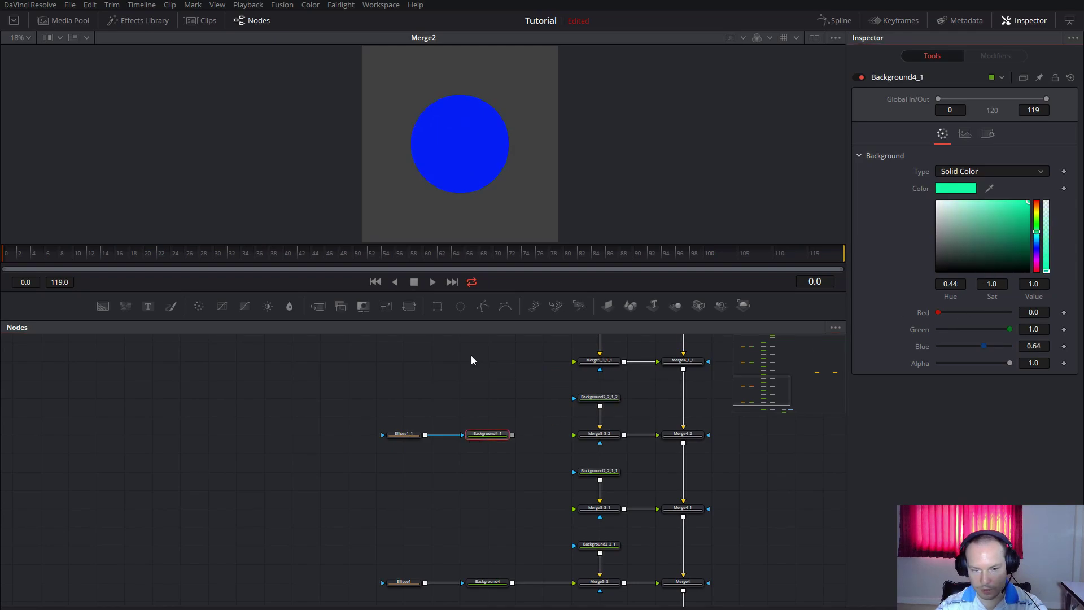
# Change the solid color of Background4_2 to yellow with a hue of about 0.176.
pyautogui.scroll(5, 530, 453)
pyautogui.click(544, 439)
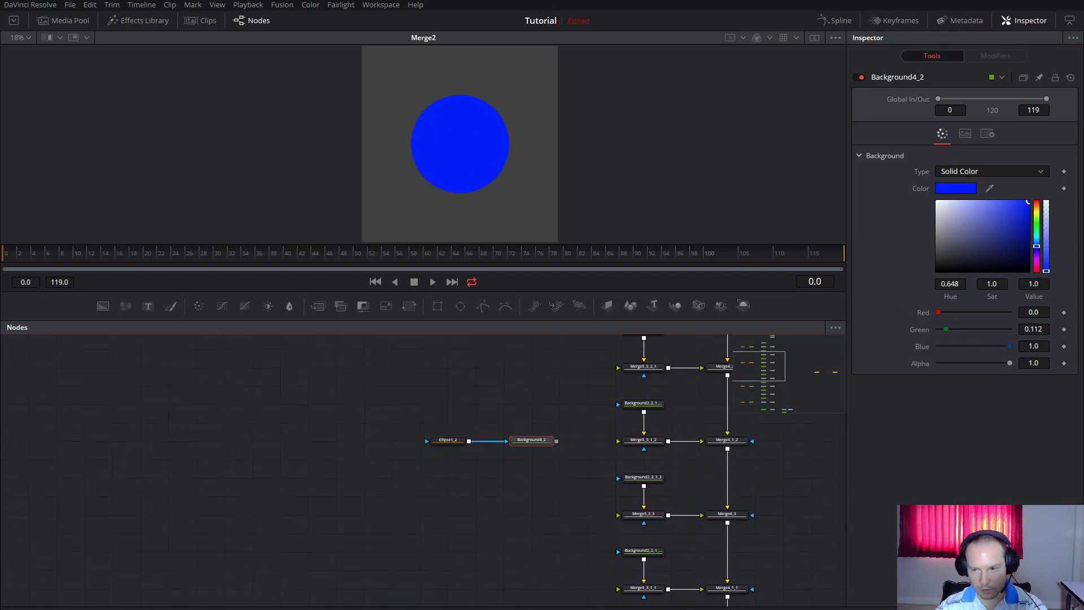
pyautogui.click(1038, 213)
# Change the solid color of Background4_3 to a light gray with a value of about 0.654.
pyautogui.scroll(4, 561, 475)
pyautogui.click(542, 426)
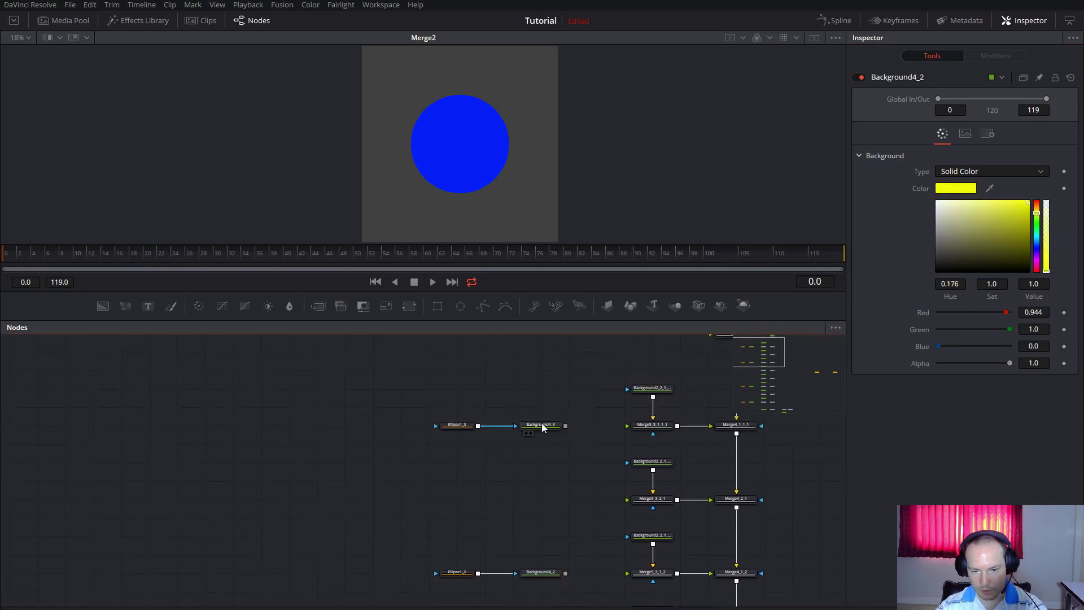
pyautogui.click(542, 426)
pyautogui.moveTo(965, 243); pyautogui.dragTo(935, 228)
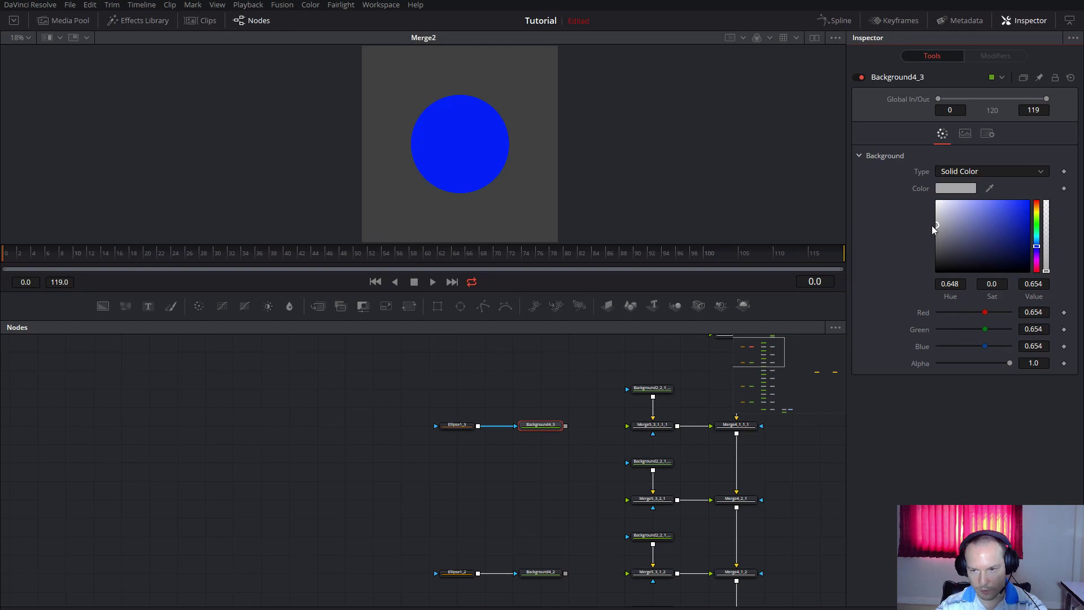
# Connect Background4_3, Background4_2 and Background4_1 each to the foreground input of the merge node level with it.
pyautogui.moveTo(561, 479); pyautogui.dragTo(471, 460)
pyautogui.moveTo(474, 405); pyautogui.dragTo(536, 406)
pyautogui.moveTo(475, 554); pyautogui.dragTo(534, 552)
pyautogui.moveTo(483, 579); pyautogui.dragTo(452, 368)
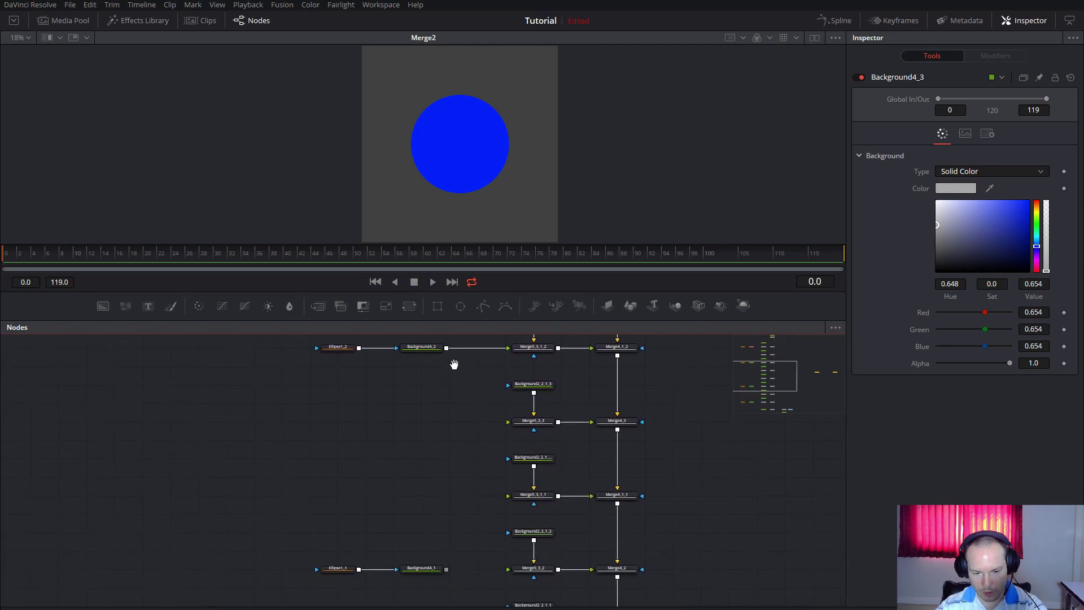
pyautogui.moveTo(448, 557); pyautogui.dragTo(446, 405)
pyautogui.moveTo(399, 420); pyautogui.dragTo(453, 409)
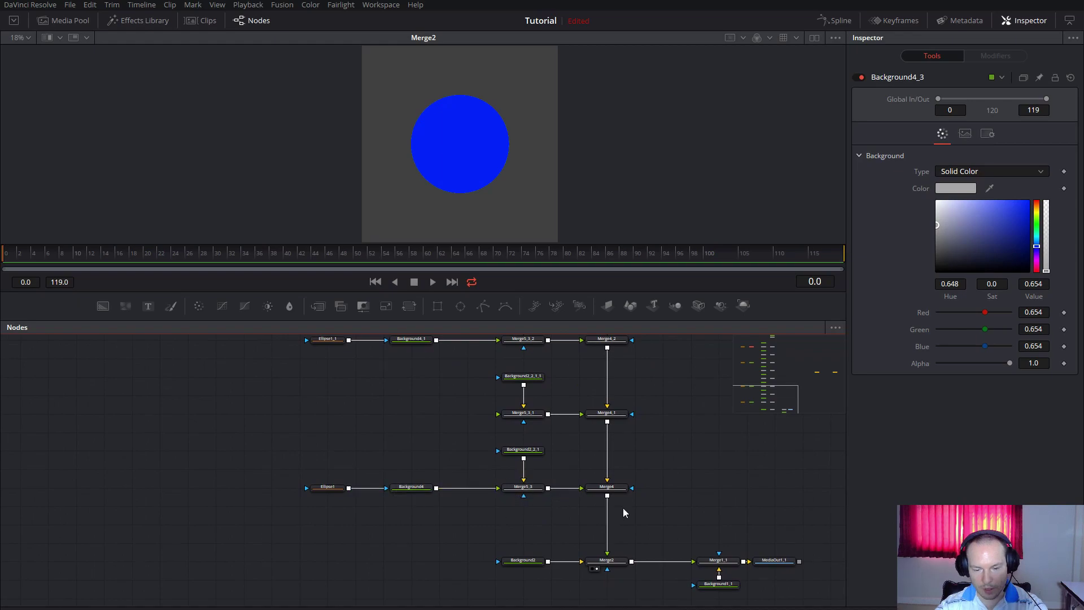
# Examine how the ellipse branches run through the merge column and Merge4 down to Merge2.
pyautogui.scroll(4, 612, 492)
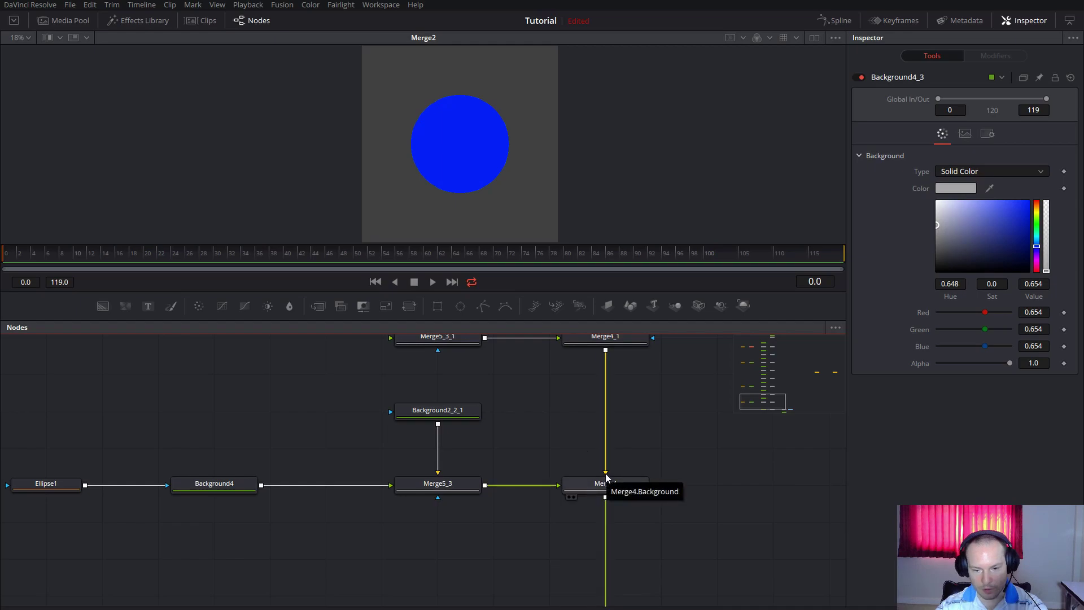
pyautogui.scroll(-4, 582, 456)
pyautogui.scroll(2, 569, 446)
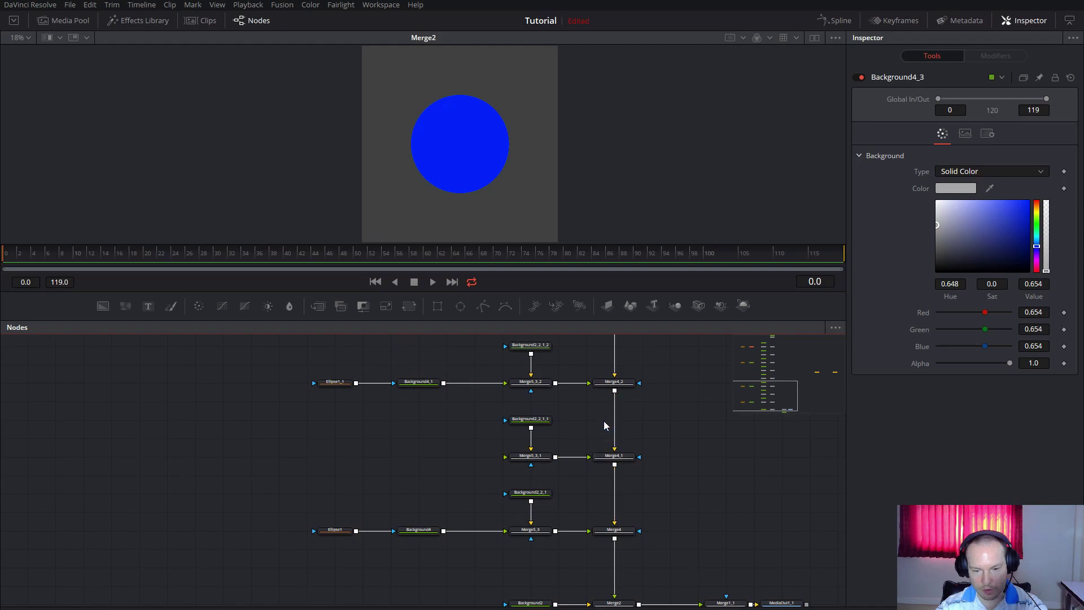
pyautogui.moveTo(604, 423); pyautogui.dragTo(613, 489)
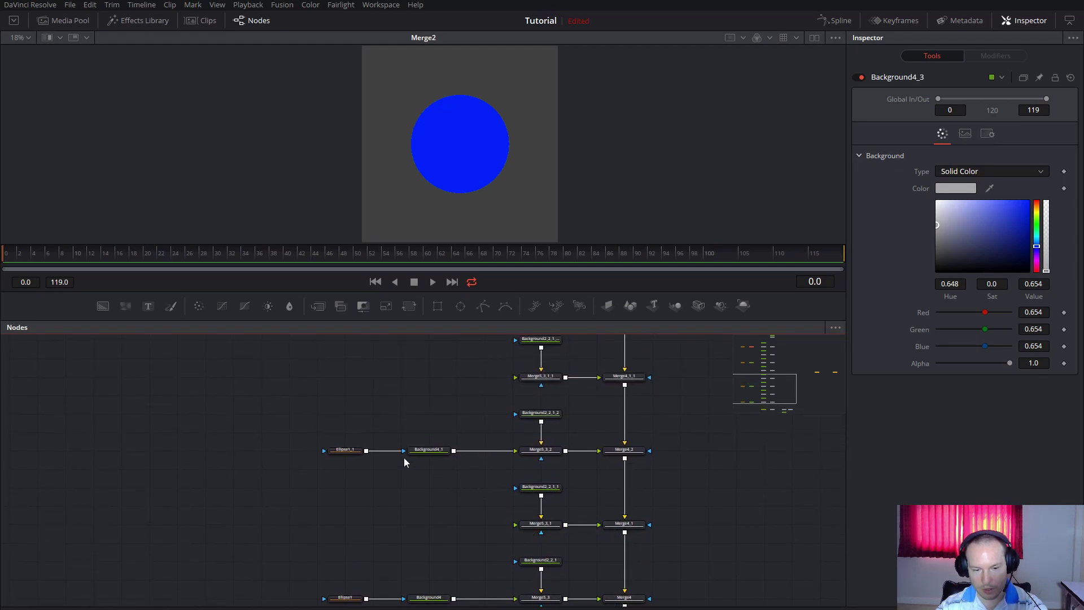
pyautogui.moveTo(454, 428); pyautogui.dragTo(485, 469)
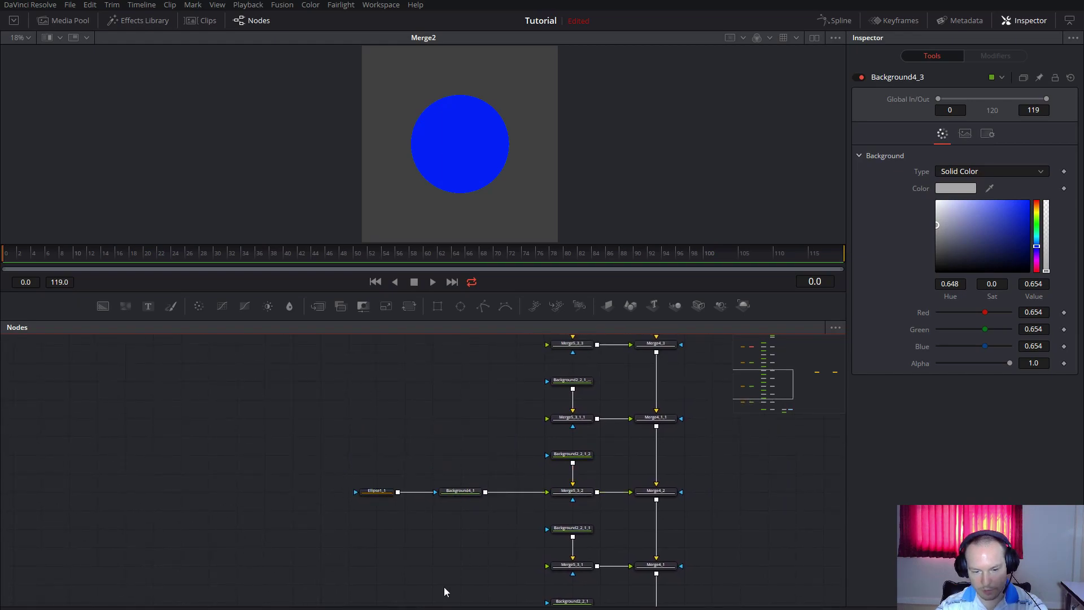
# Scale the blue ellipse to a size of 0.75 in Merge5_3, the merge fed by Background4.
pyautogui.moveTo(443, 588); pyautogui.dragTo(436, 457)
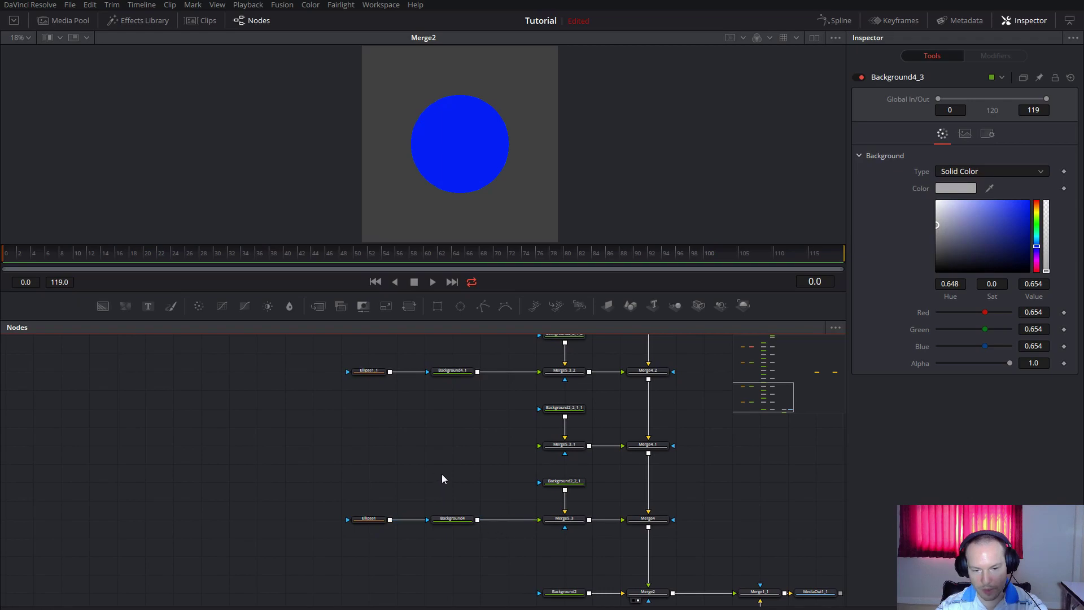
pyautogui.click(563, 520)
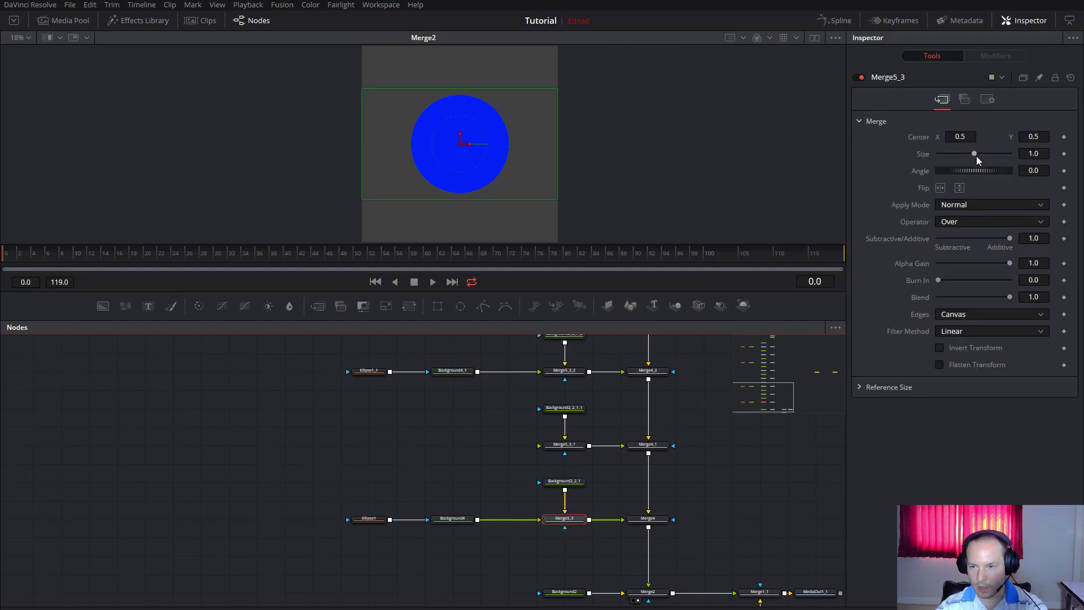
pyautogui.moveTo(976, 155); pyautogui.dragTo(965, 155)
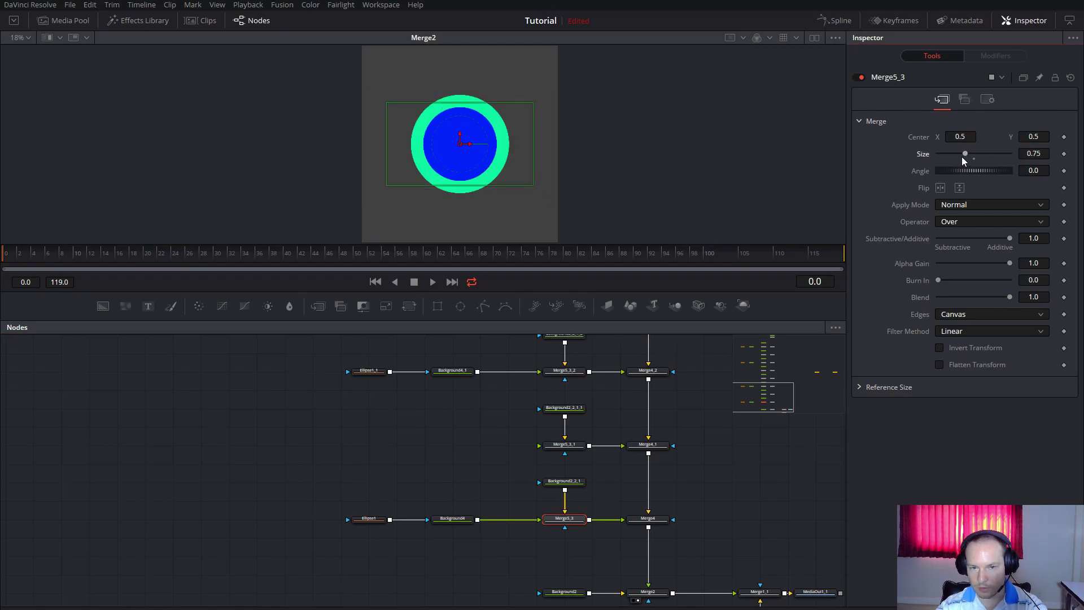
# Check the Background4_1 and Background4_2 branches and shift the teal ellipse leftward through the Center X of Merge5_3_2.
pyautogui.scroll(3, 428, 417)
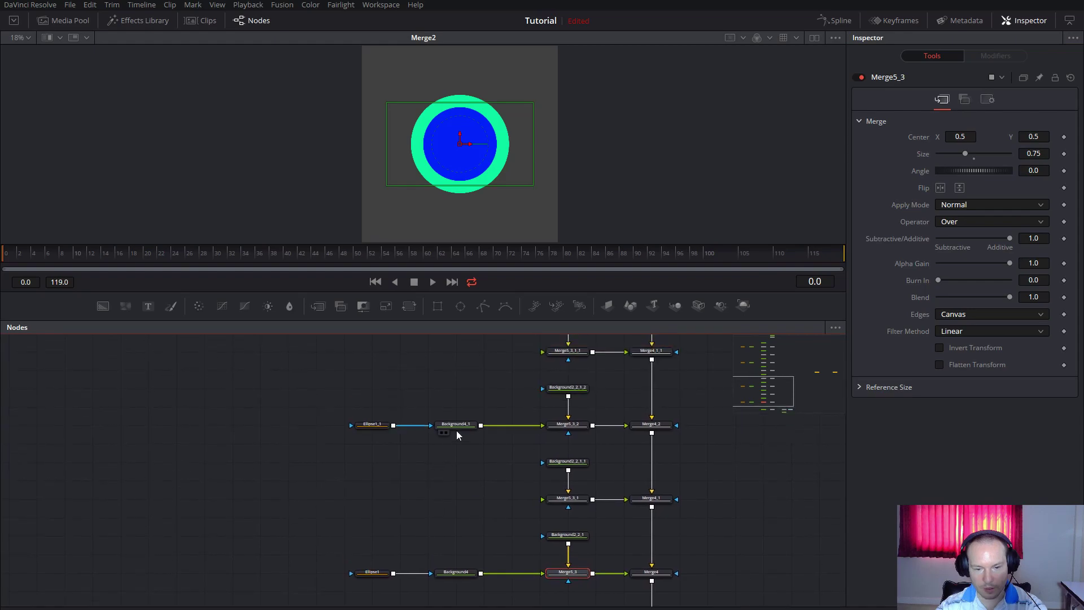
pyautogui.click(458, 425)
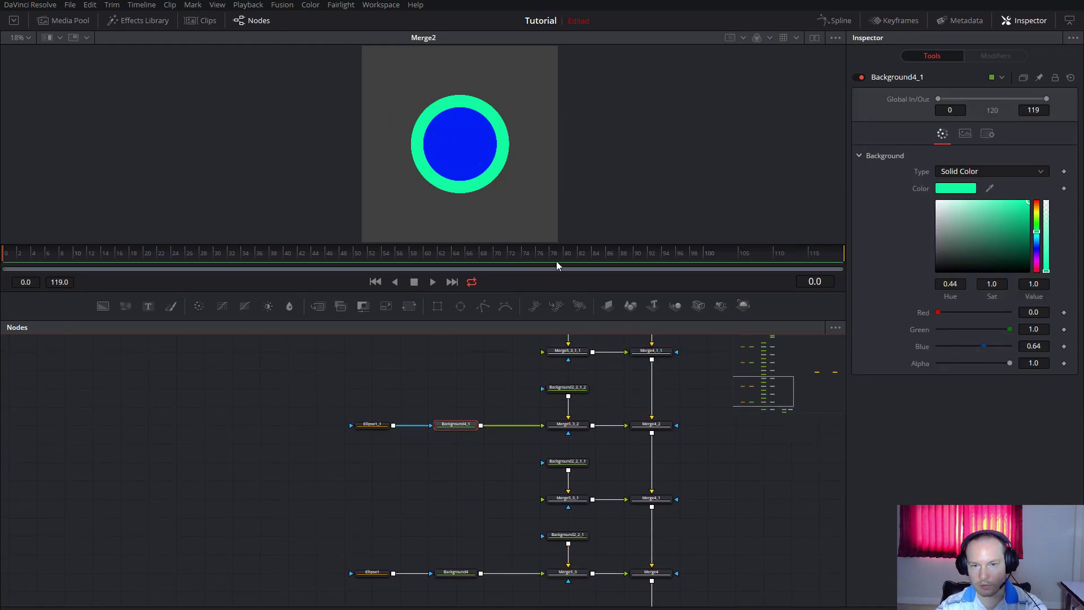
pyautogui.scroll(-2, 625, 443)
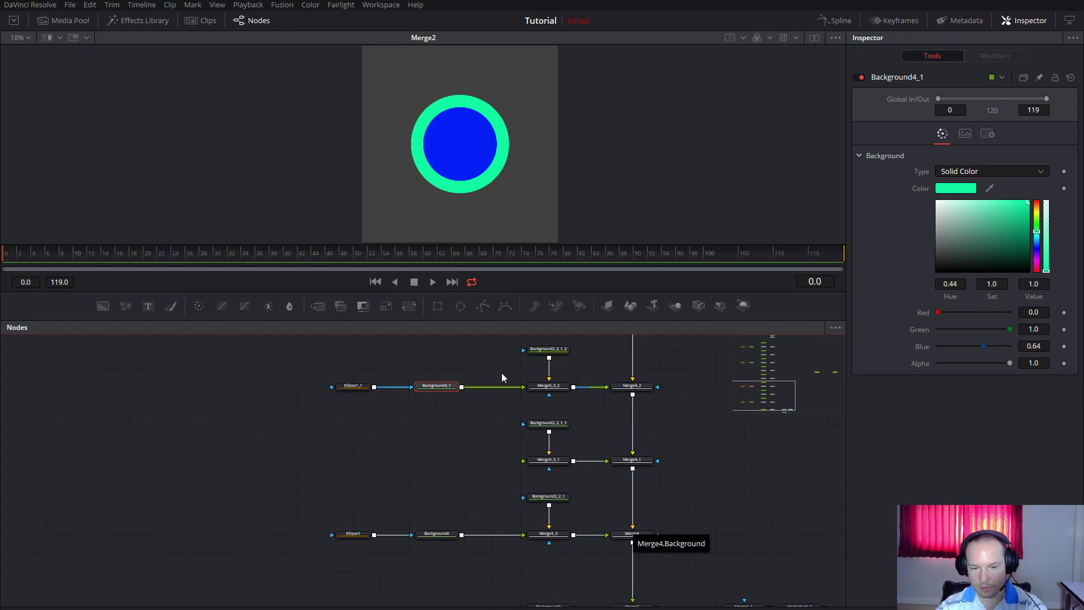
pyautogui.scroll(5, 483, 459)
pyautogui.scroll(5, 484, 530)
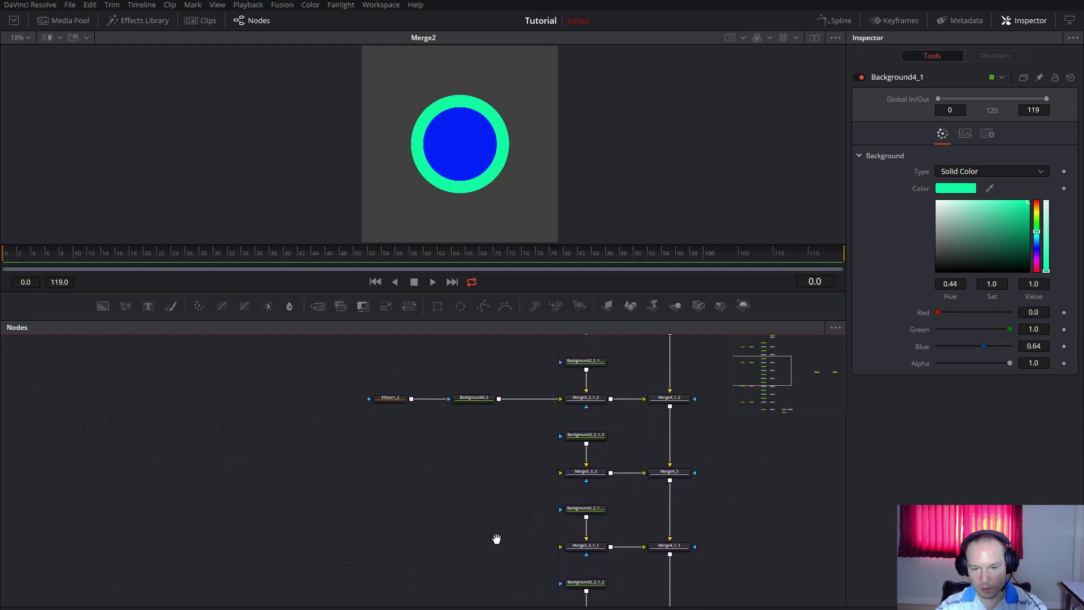
pyautogui.click(477, 421)
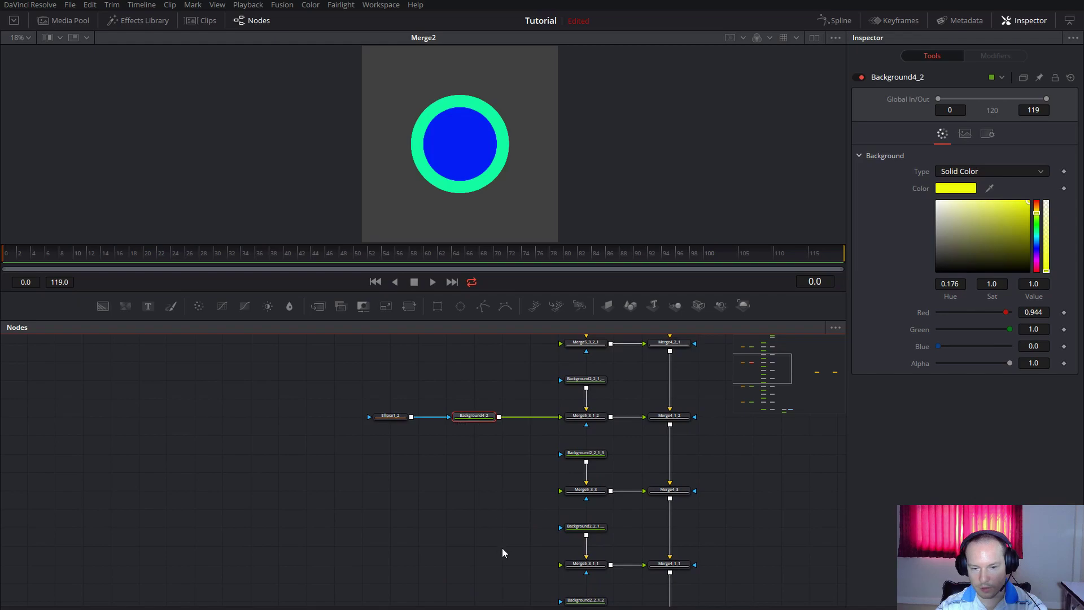
pyautogui.scroll(-6, 502, 548)
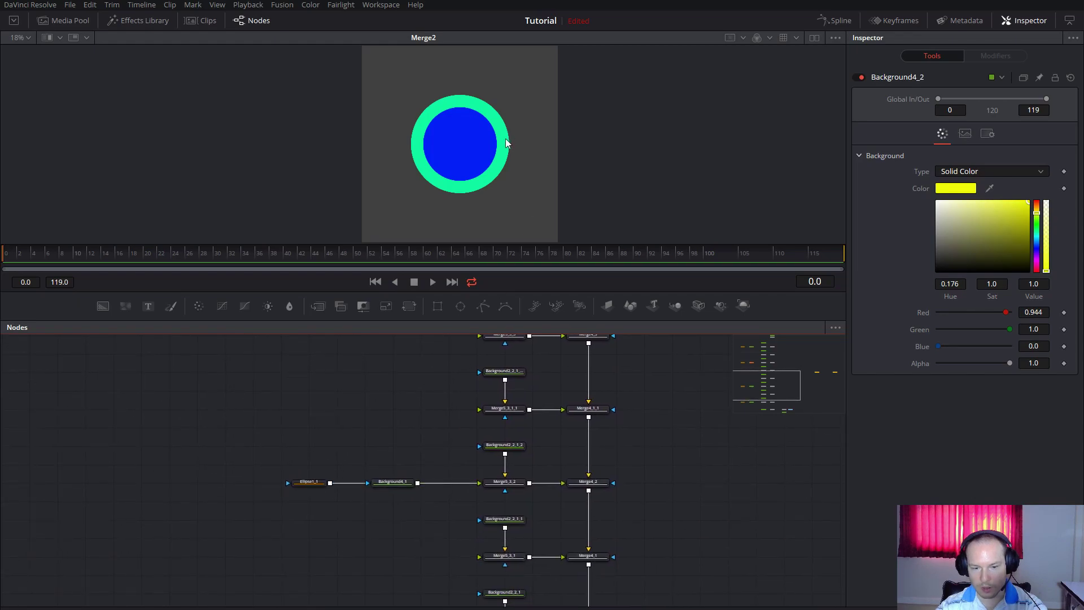
pyautogui.click(510, 484)
pyautogui.click(896, 79)
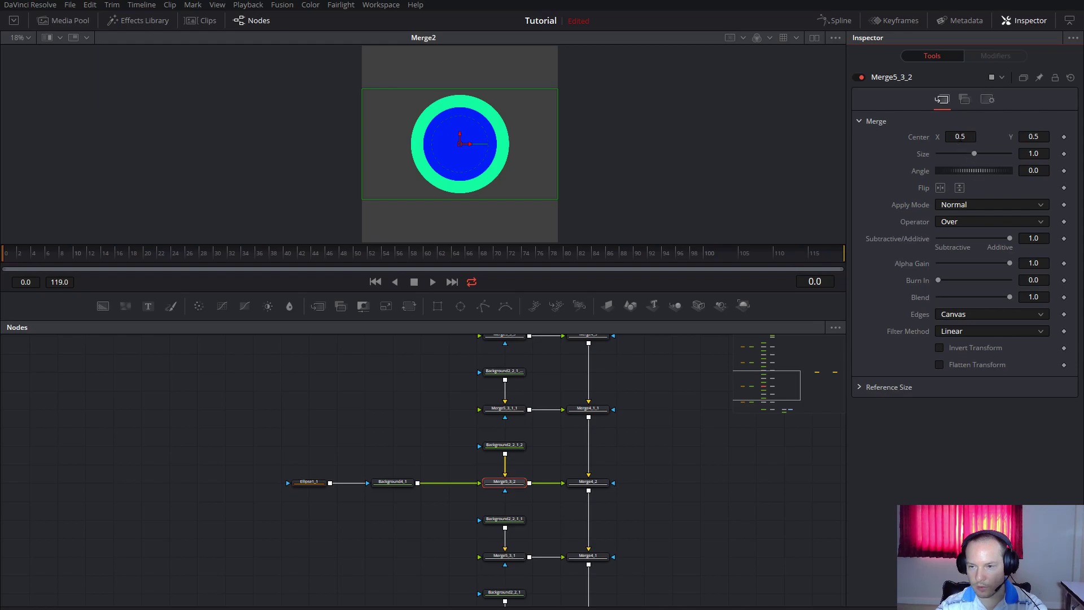
pyautogui.moveTo(959, 136); pyautogui.dragTo(909, 137)
# Add a Background node masked by a Rectangle between the Background4_2 and Background4_1 branches, feeding Merge5_3_3.
pyautogui.moveTo(390, 394); pyautogui.dragTo(436, 584)
pyautogui.click(445, 454)
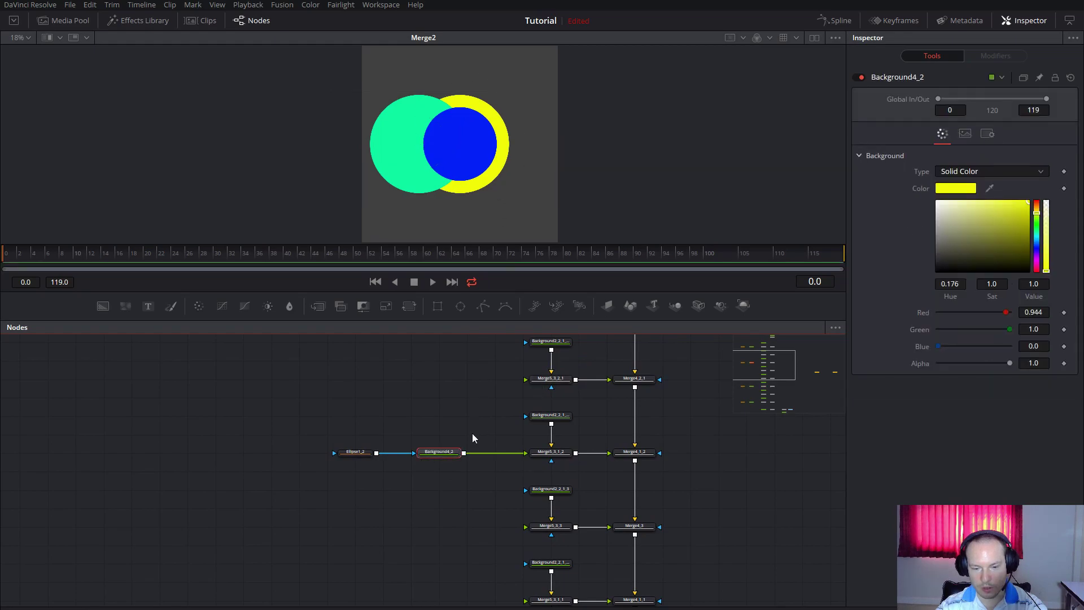
pyautogui.moveTo(491, 426); pyautogui.dragTo(414, 336)
pyautogui.moveTo(399, 452); pyautogui.dragTo(510, 443)
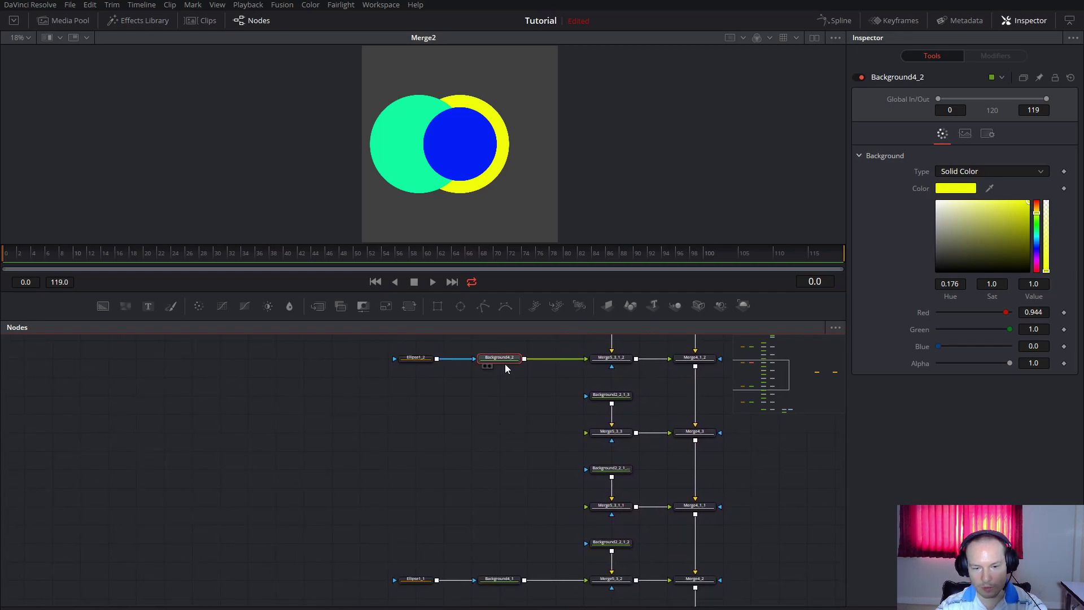
pyautogui.click(501, 579)
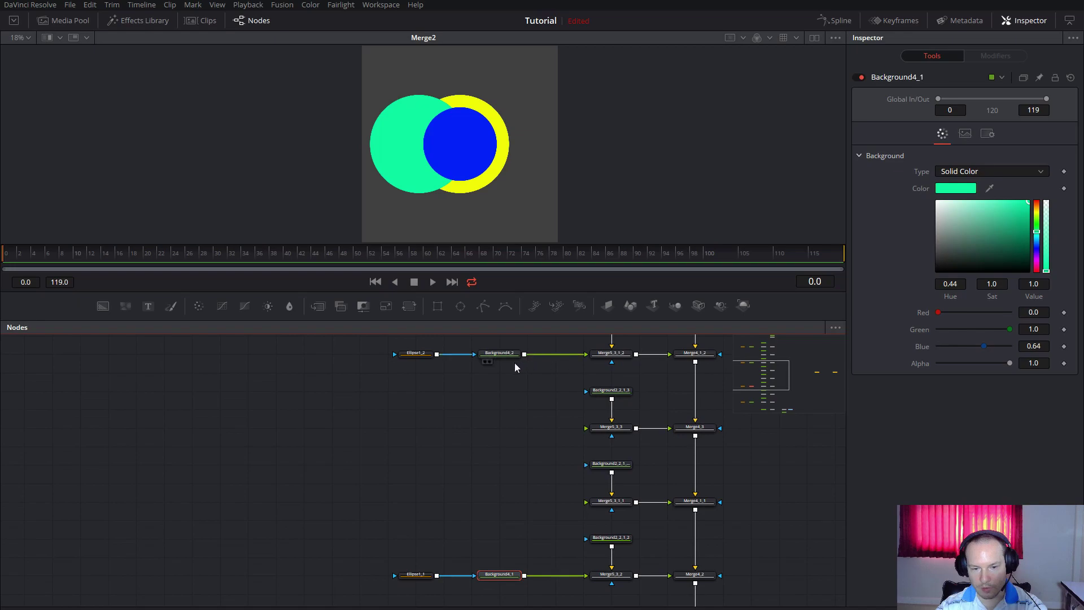
pyautogui.click(496, 354)
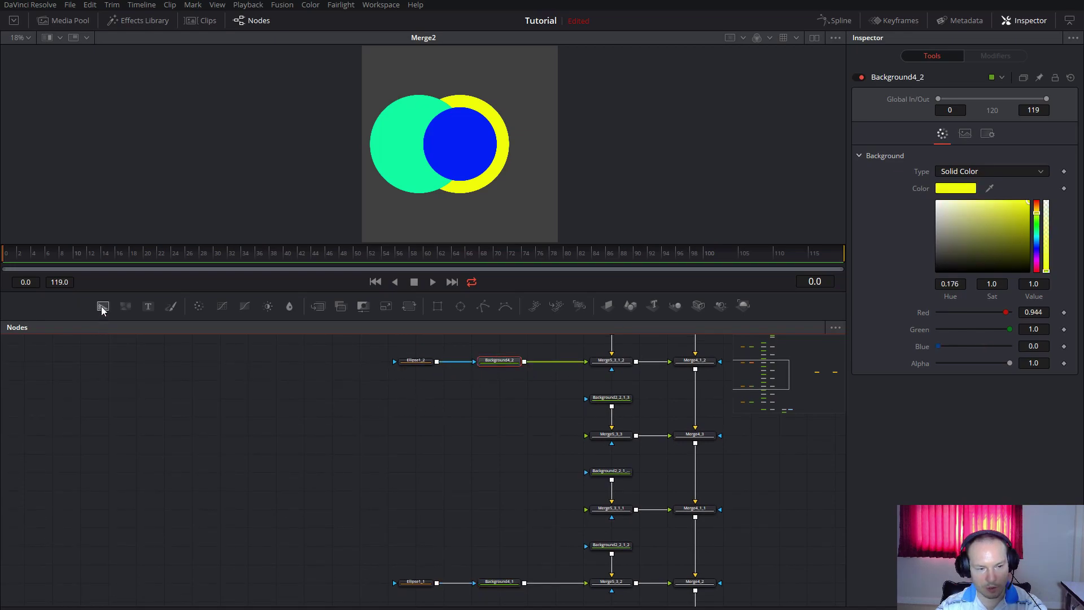
pyautogui.moveTo(103, 319); pyautogui.dragTo(509, 444)
pyautogui.moveTo(438, 310); pyautogui.dragTo(587, 441)
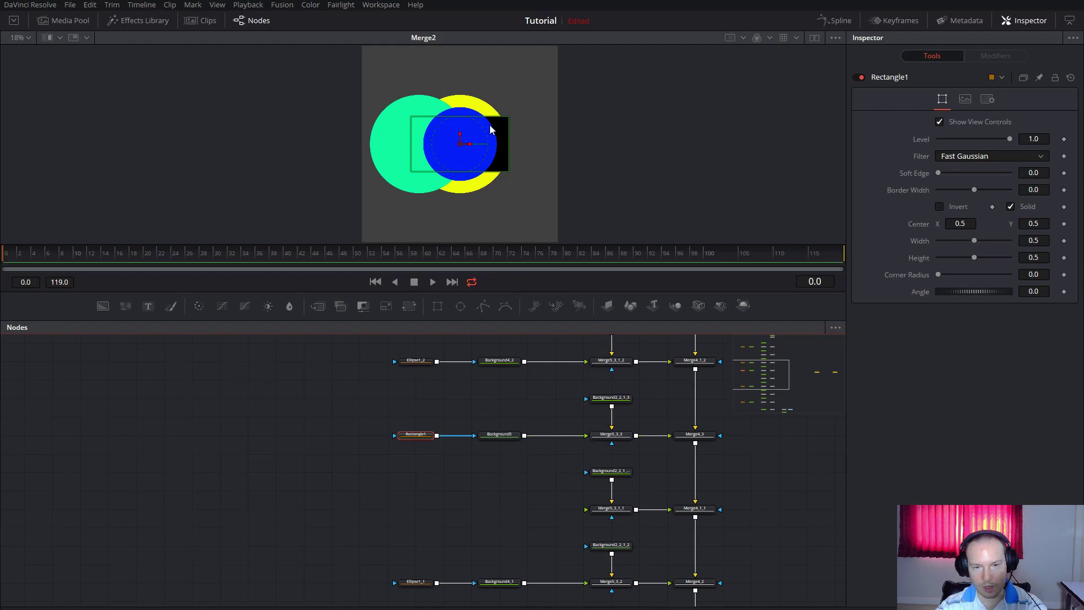
# Change the rectangle's Background5 color to pure red and shift it with Merge5_3_3 to Center X 0.67.
pyautogui.click(499, 438)
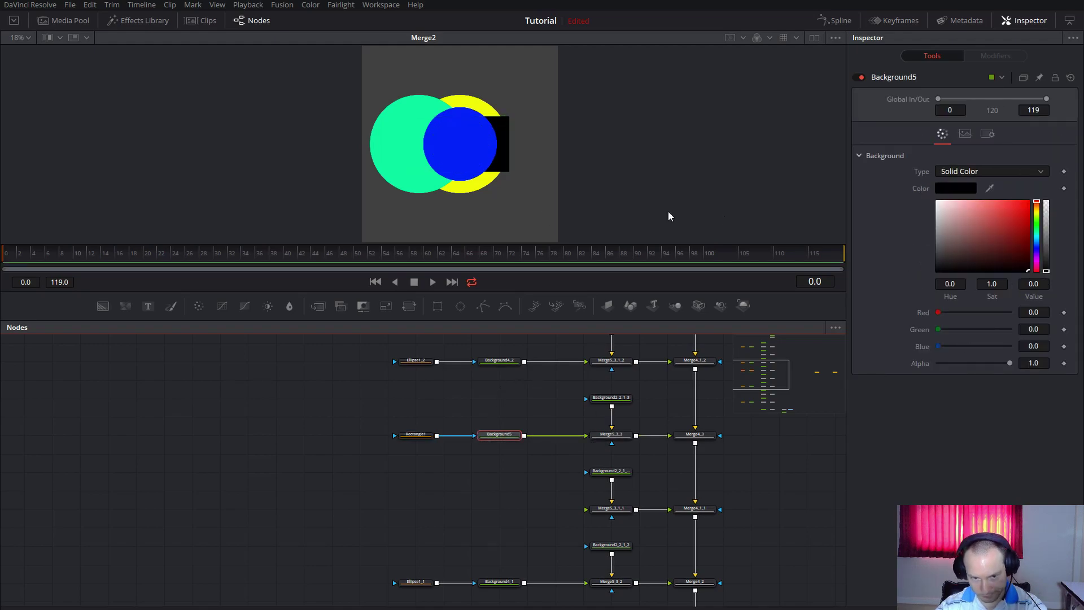
pyautogui.moveTo(990, 240); pyautogui.dragTo(1035, 201)
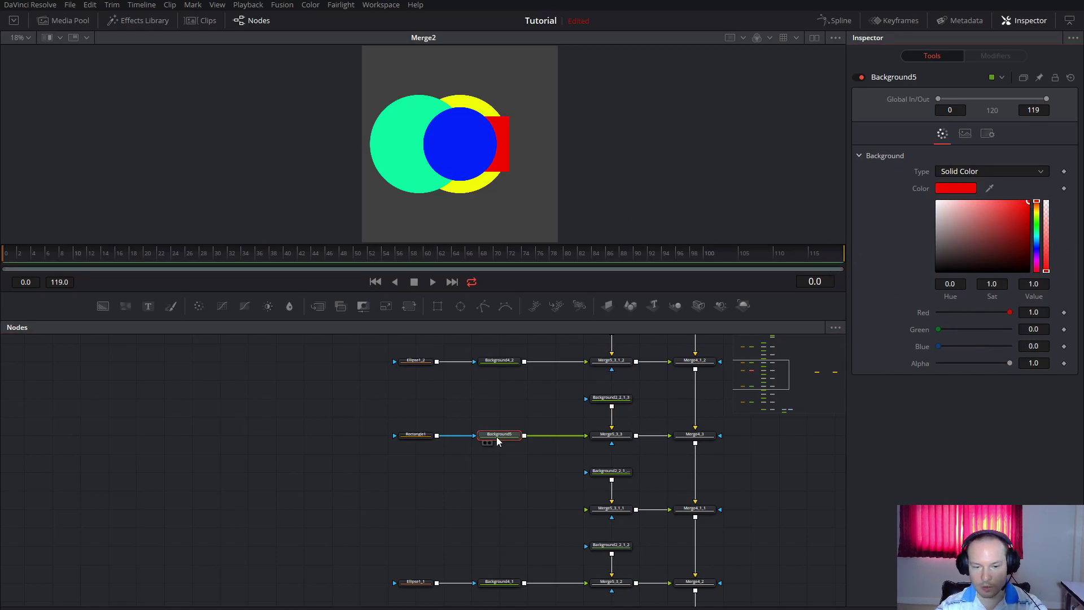
pyautogui.click(608, 437)
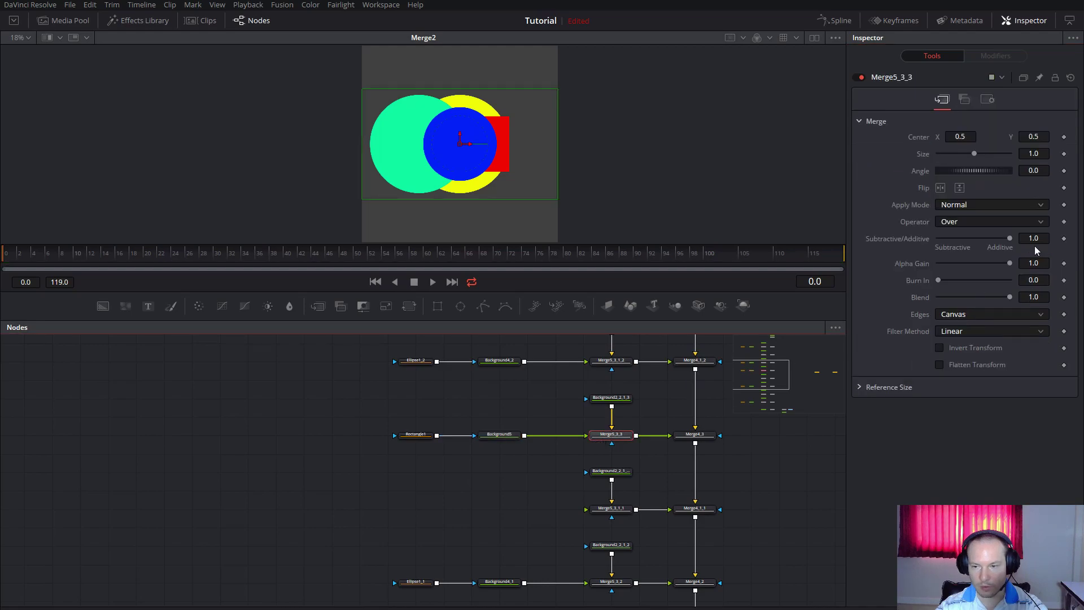
pyautogui.moveTo(960, 136)
pyautogui.mouseDown()
pyautogui.moveTo(1000, 137)
pyautogui.moveTo(974, 137)
pyautogui.mouseUp()
pyautogui.moveTo(464, 142); pyautogui.dragTo(493, 141)
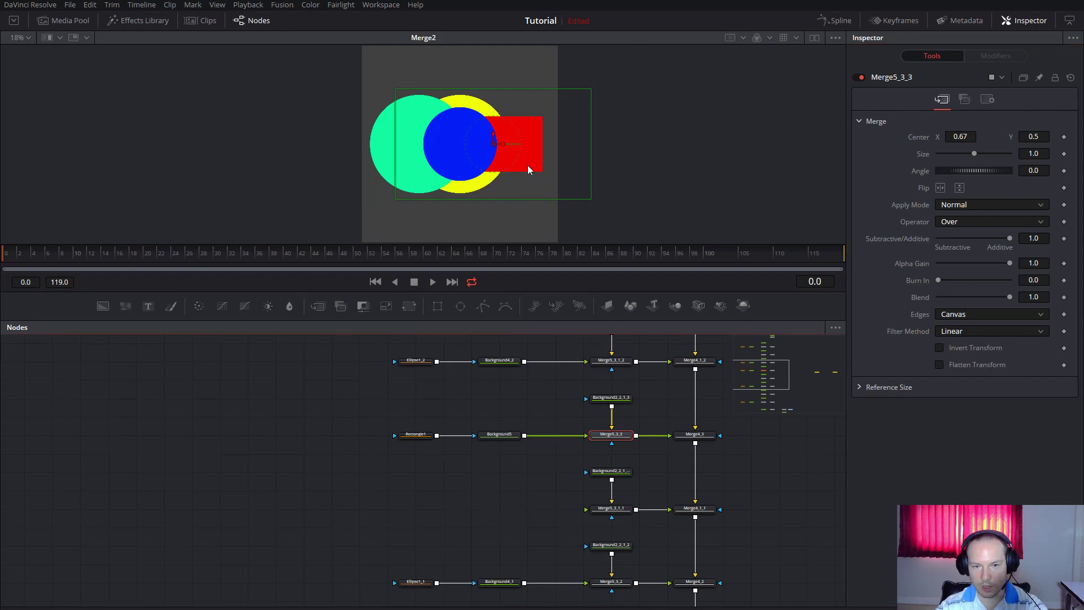
# Cut the yellow branch of Ellipse1_2 and Background4_2 and paste it below the Ellipse1 branch near the end of the tree.
pyautogui.scroll(-1, 519, 531)
pyautogui.click(504, 571)
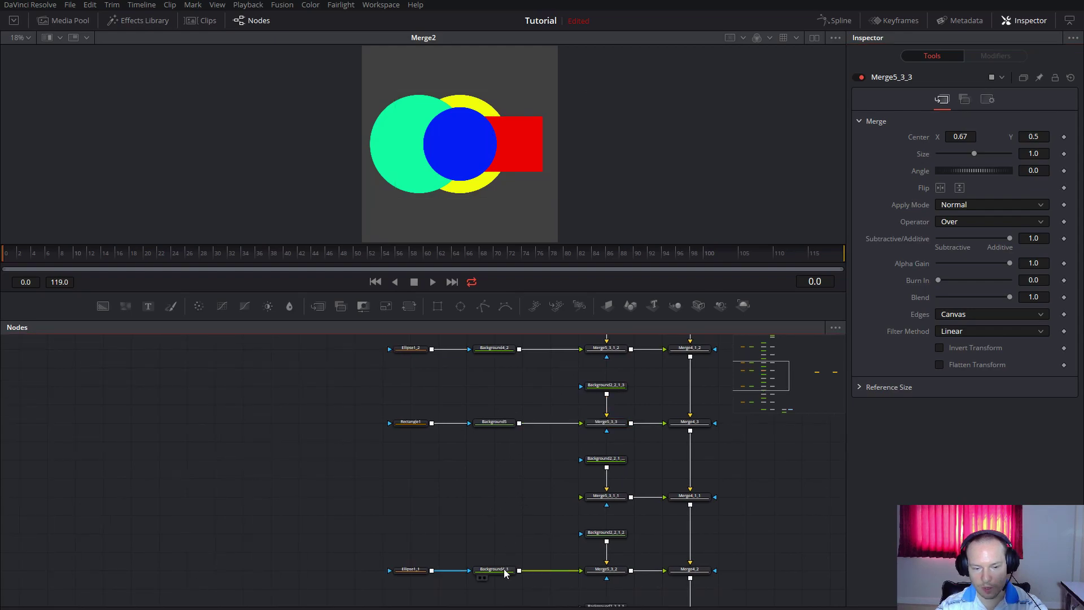
pyautogui.scroll(1, 493, 356)
pyautogui.click(494, 358)
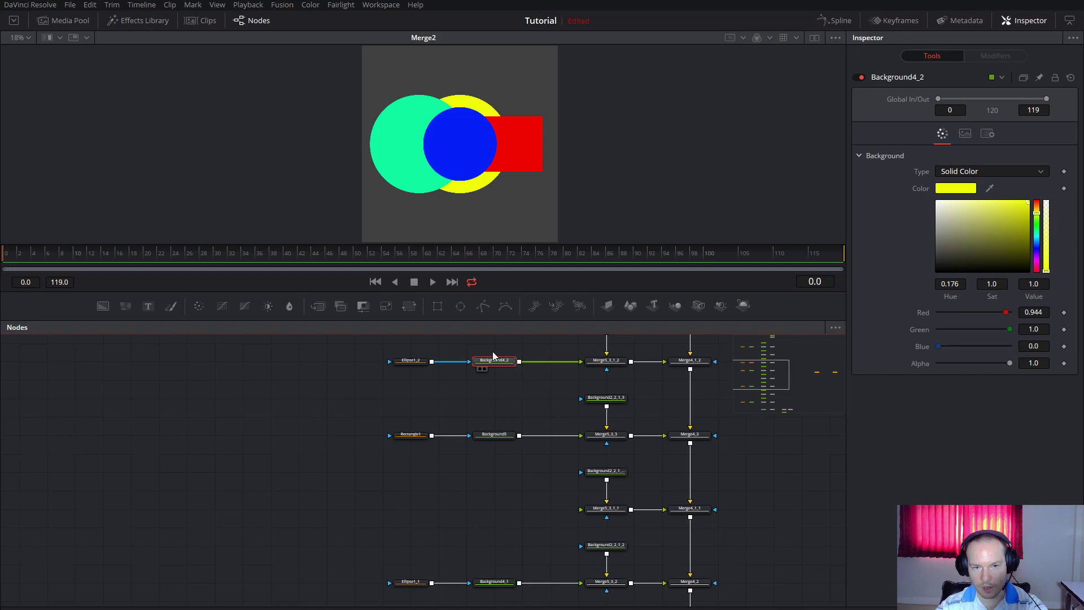
pyautogui.moveTo(535, 482); pyautogui.dragTo(556, 467)
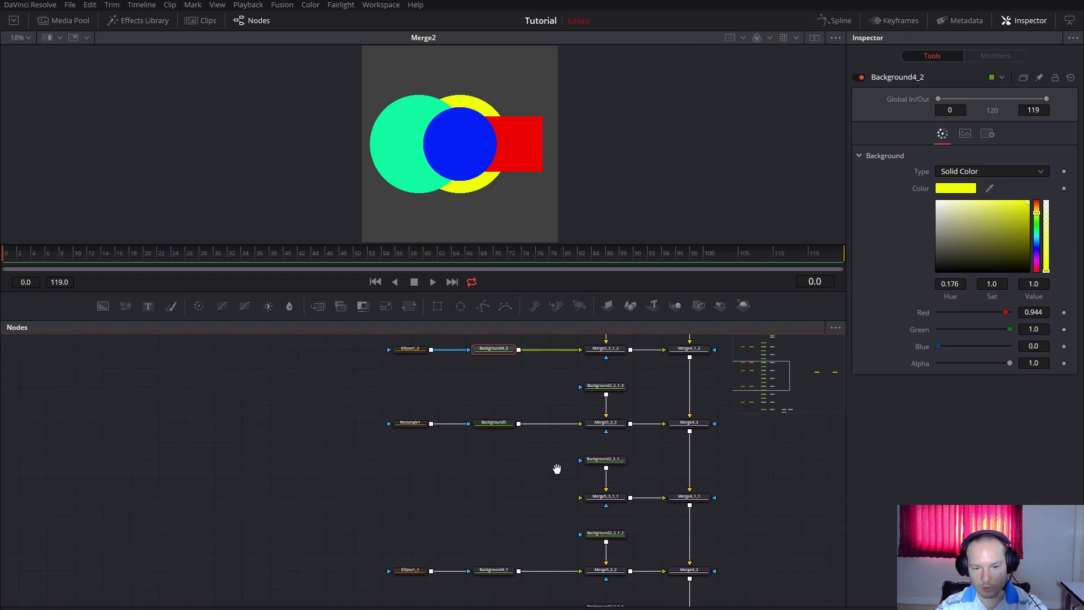
pyautogui.moveTo(366, 348); pyautogui.dragTo(509, 360)
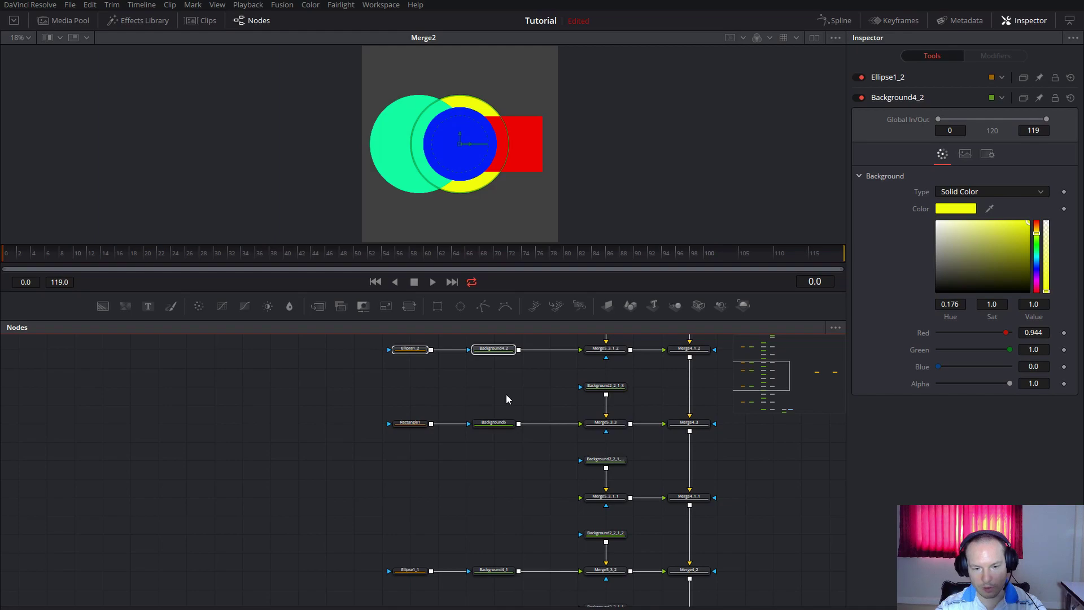
pyautogui.press('Delete')
pyautogui.moveTo(505, 482); pyautogui.dragTo(477, 358)
pyautogui.moveTo(436, 481); pyautogui.dragTo(451, 372)
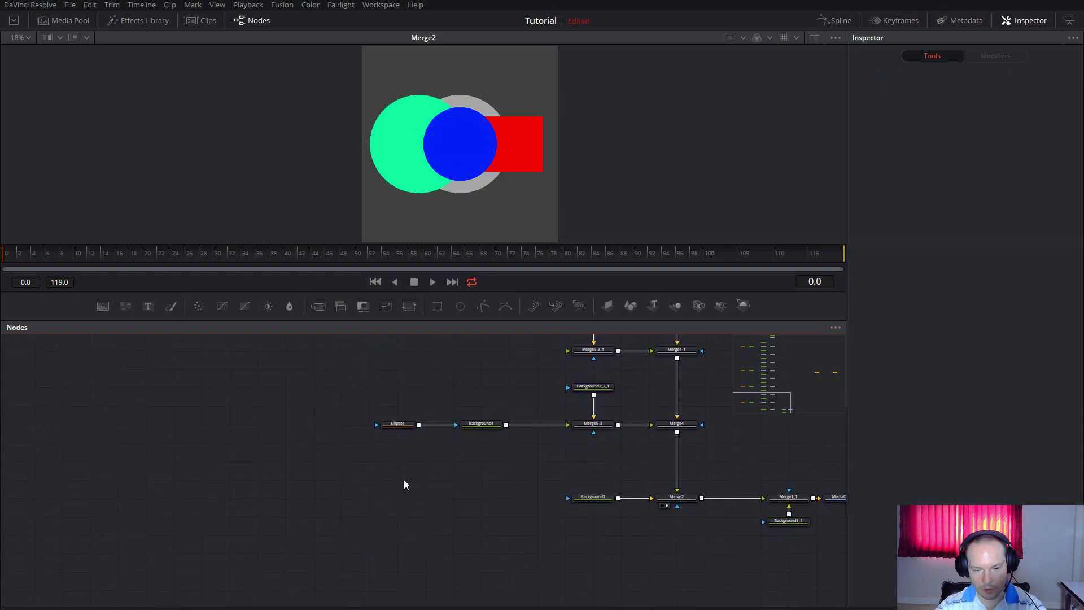
pyautogui.hotkey('ctrl', 'v')
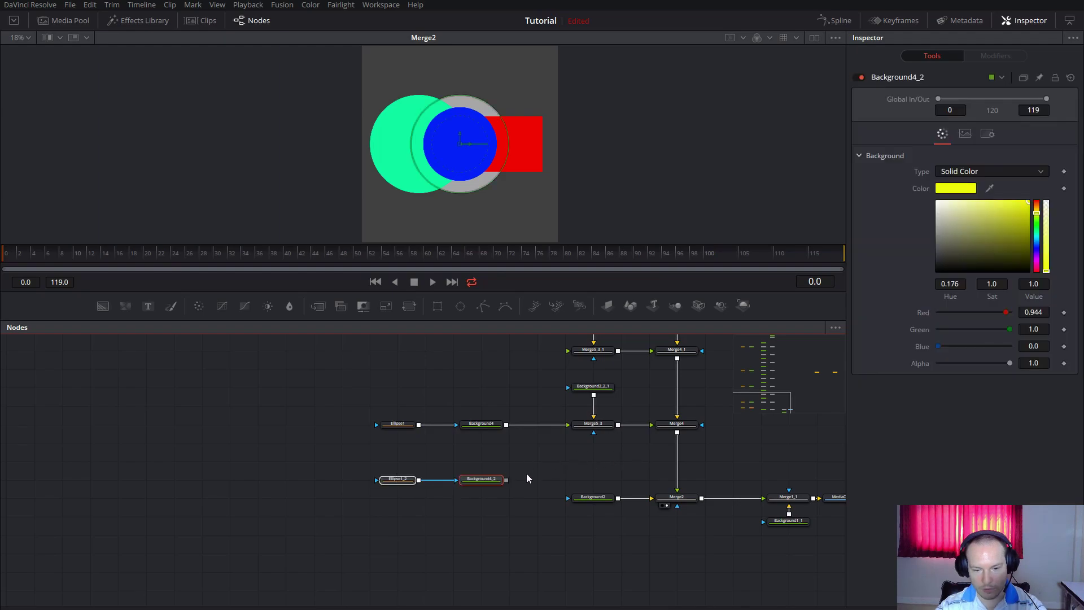
# Duplicate the Merge5_3 and Background2_2_1 pair below the original, beside the pasted yellow branch.
pyautogui.moveTo(618, 378); pyautogui.dragTo(592, 429)
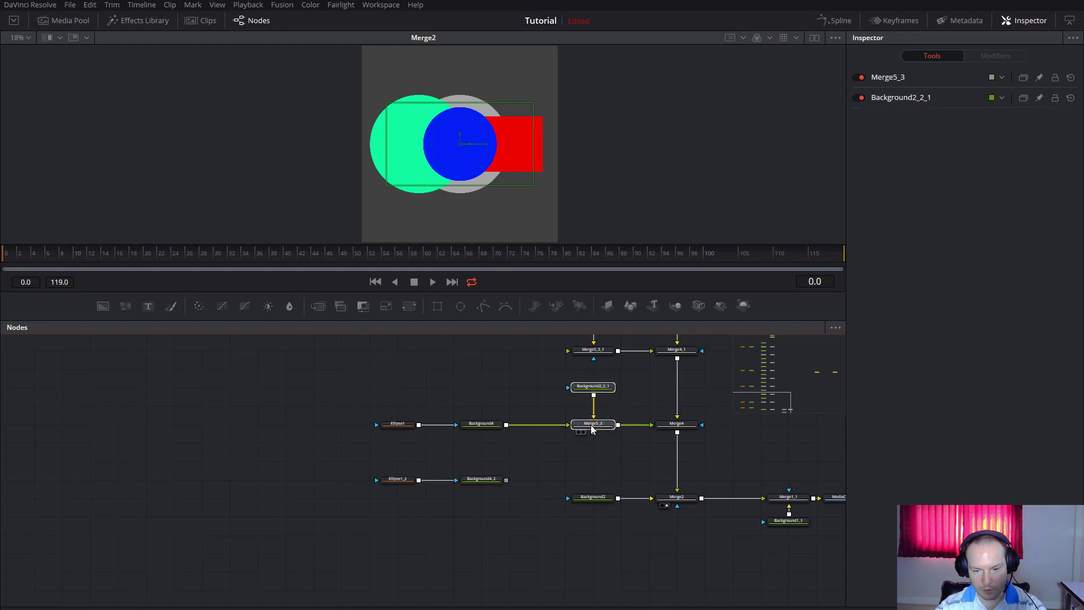
pyautogui.click(592, 477)
pyautogui.hotkey('ctrl', 'v')
# Move the final Background2, Merge2 and output nodes lower and space the duplicated merge and background pair below Merge5_3.
pyautogui.moveTo(602, 492); pyautogui.dragTo(489, 401)
pyautogui.click(497, 459)
pyautogui.moveTo(427, 447); pyautogui.dragTo(830, 523)
pyautogui.moveTo(477, 458); pyautogui.dragTo(472, 569)
pyautogui.moveTo(518, 441); pyautogui.dragTo(459, 389)
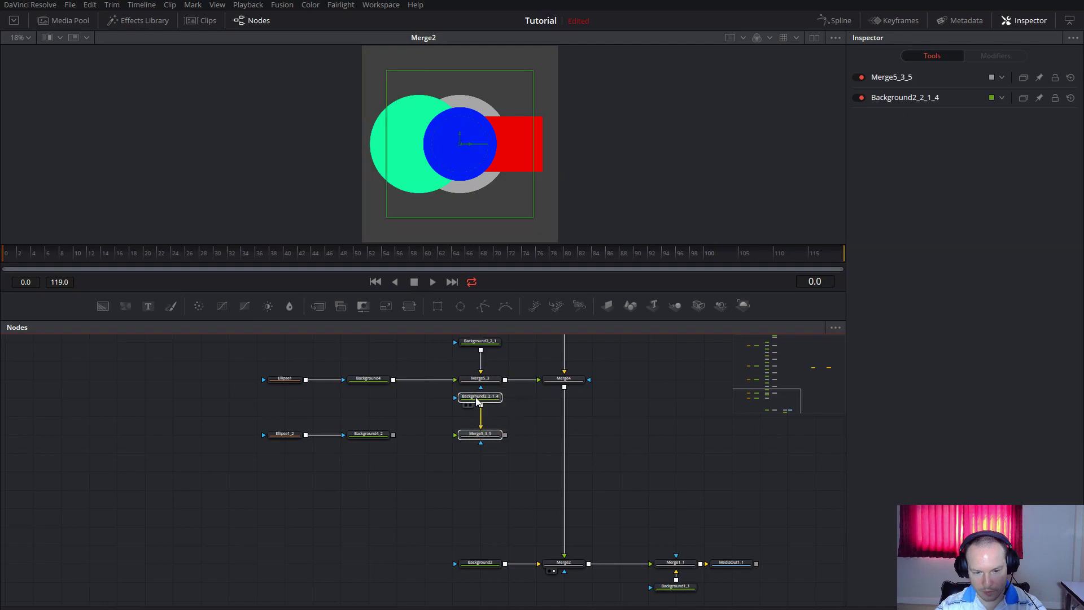
pyautogui.moveTo(480, 435); pyautogui.dragTo(480, 452)
pyautogui.click(533, 459)
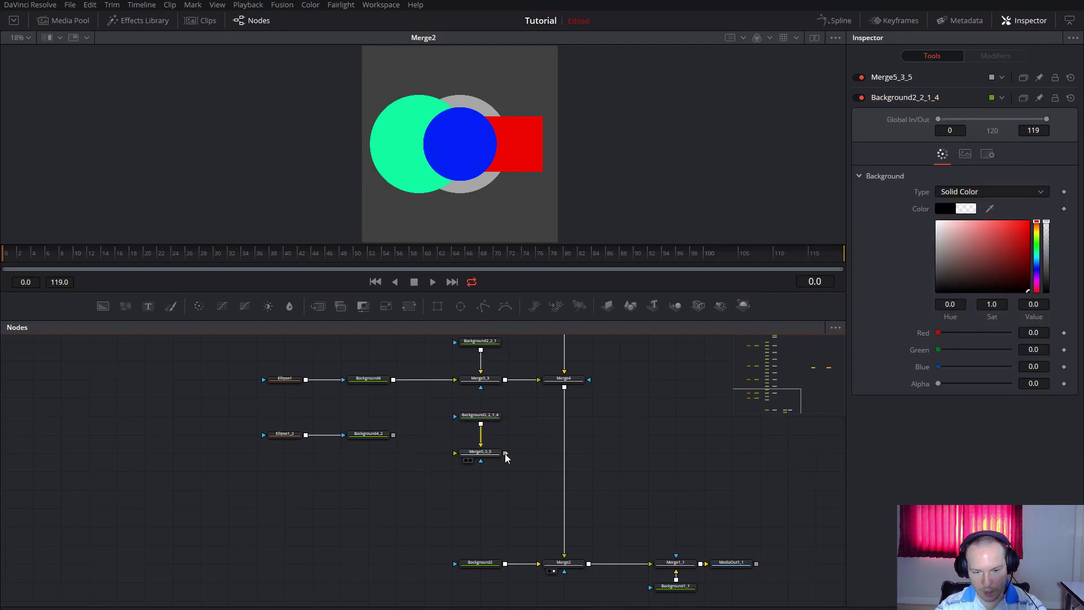
# Merge the output of Merge5_3_5 into the column between Merge4 and Merge2 and feed it the Background4_2 branch.
pyautogui.moveTo(505, 453); pyautogui.dragTo(565, 390)
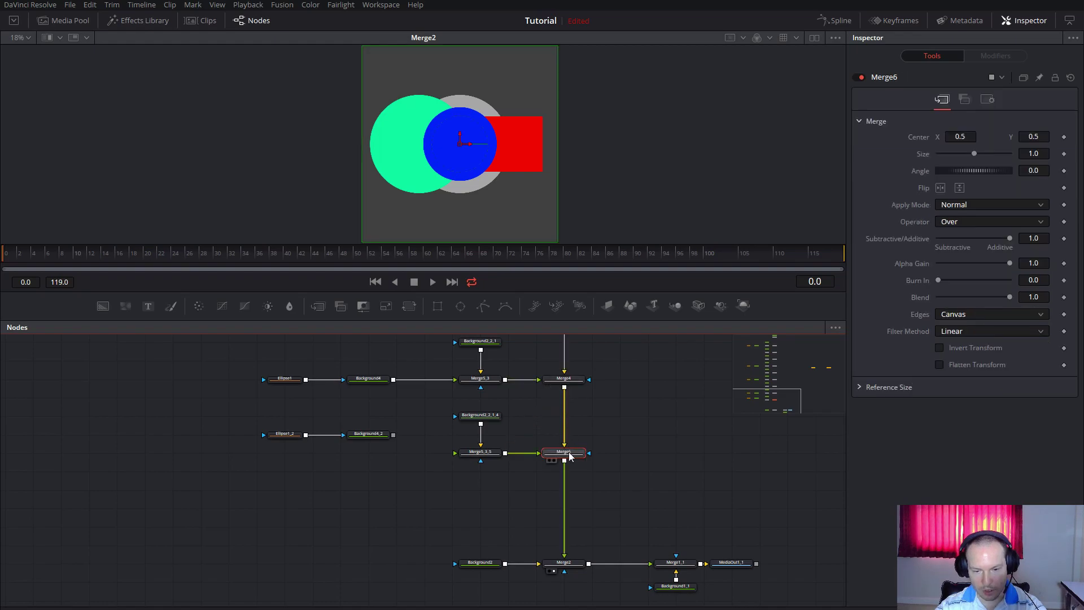
pyautogui.moveTo(240, 422); pyautogui.dragTo(508, 570)
pyautogui.click(384, 457)
pyautogui.click(413, 431)
# Locate the light gray Background4_3 branch and select its merge, Merge5_3_1_1_1.
pyautogui.moveTo(499, 388); pyautogui.dragTo(387, 377)
pyautogui.moveTo(462, 467); pyautogui.dragTo(492, 440)
pyautogui.click(525, 463)
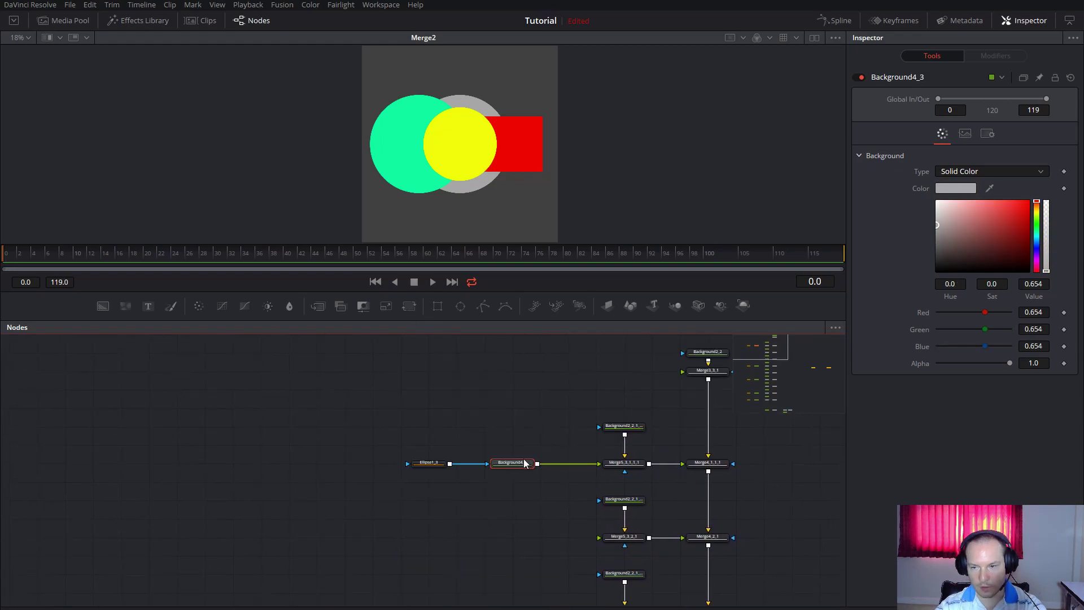
pyautogui.click(621, 463)
pyautogui.moveTo(1021, 137); pyautogui.dragTo(1039, 137)
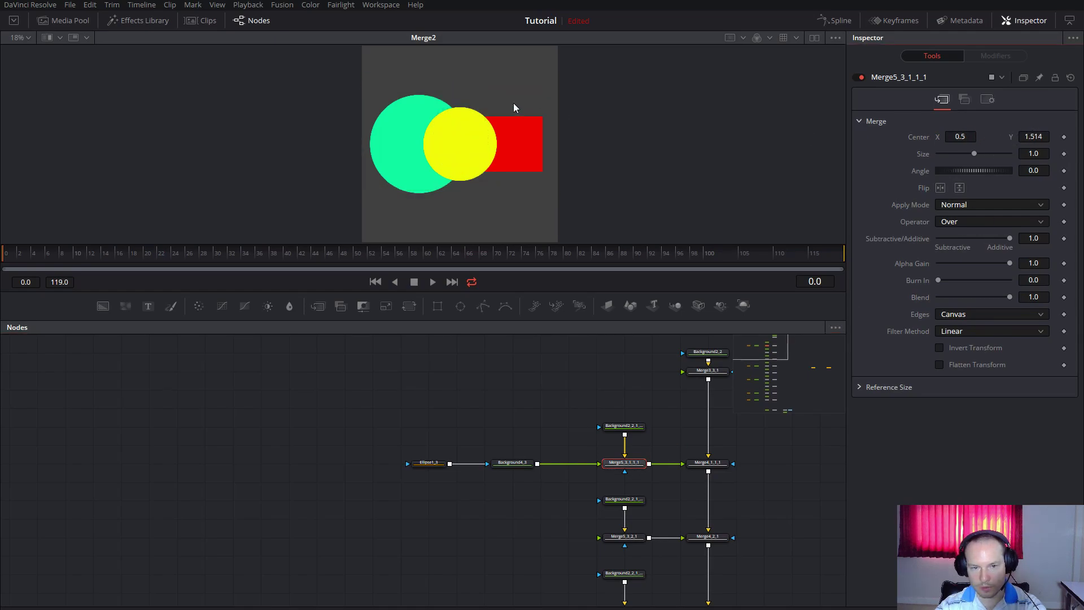
pyautogui.click(1035, 136)
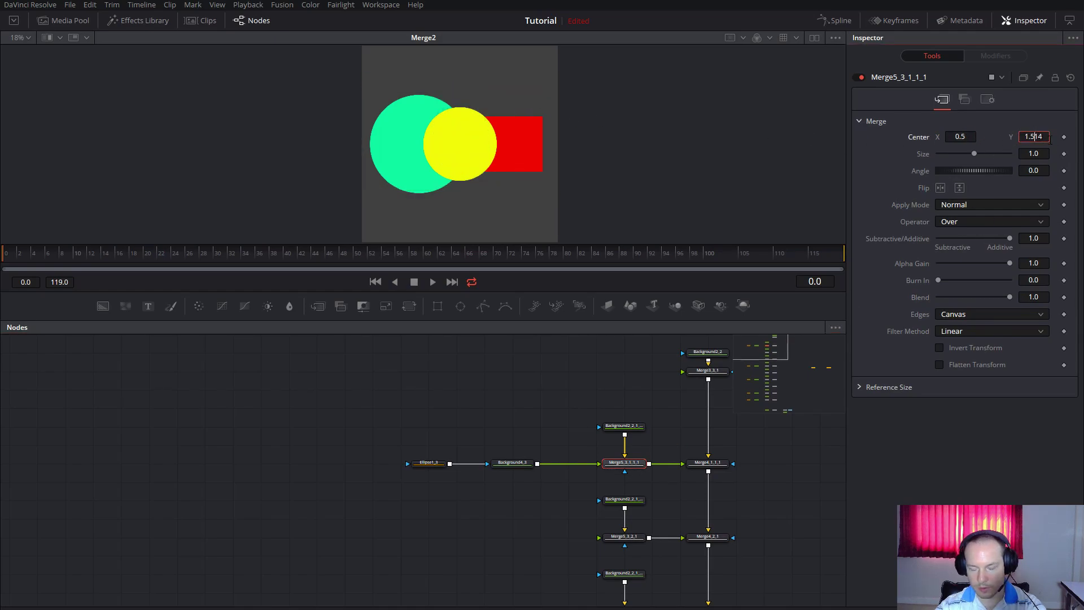
pyautogui.click(533, 364)
pyautogui.hotkey('ctrl', 'z')
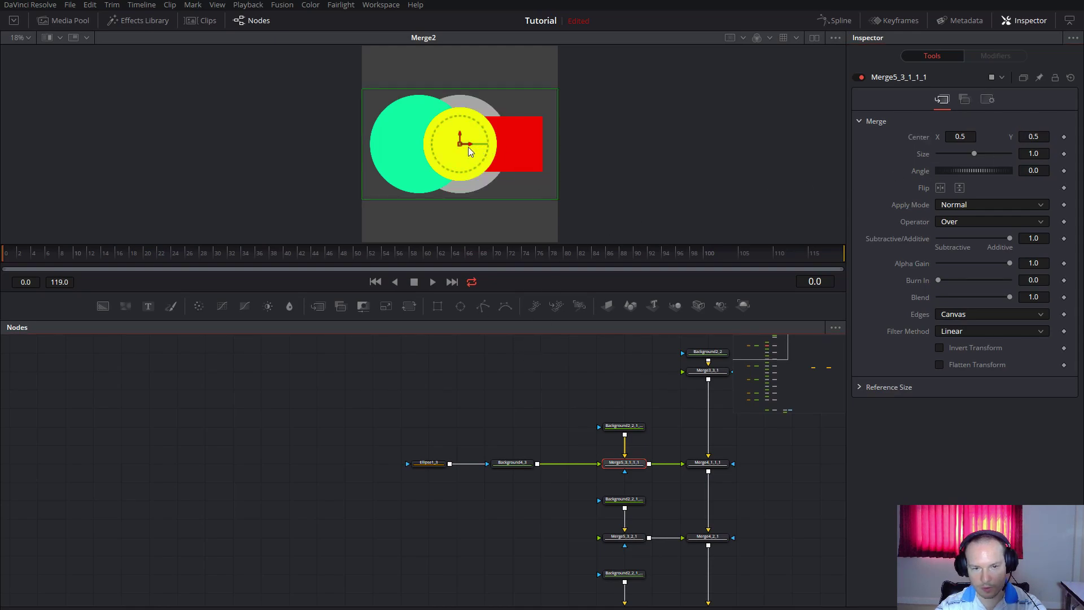
# Reposition the light gray ellipse in Merge5_3_1_1_1 to Center X about 0.359 and Y 0.65.
pyautogui.moveTo(460, 145); pyautogui.dragTo(432, 111)
pyautogui.click(1030, 137)
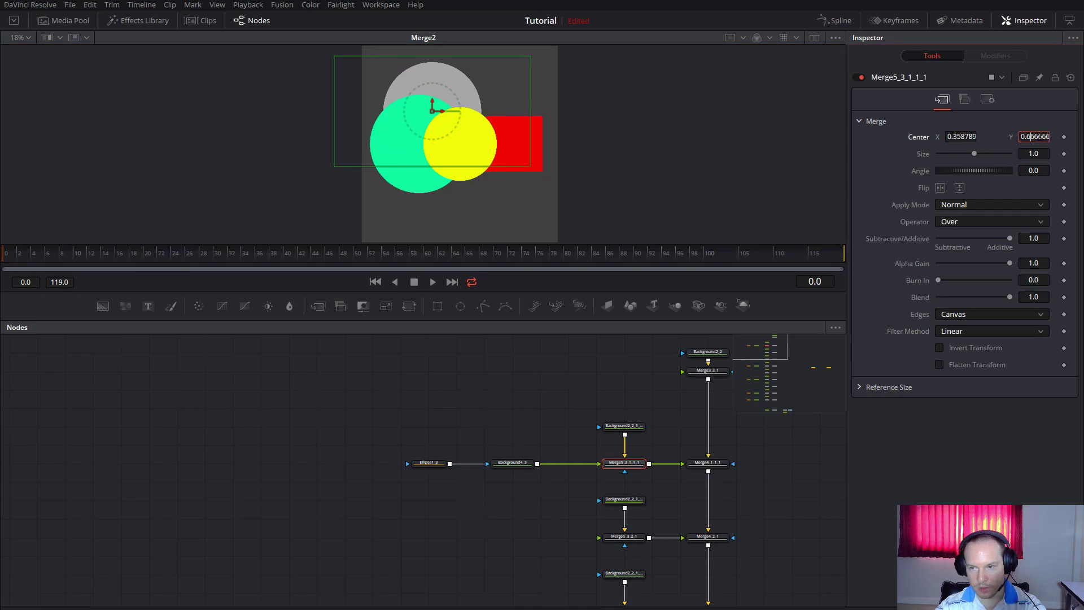
pyautogui.doubleClick(1040, 137)
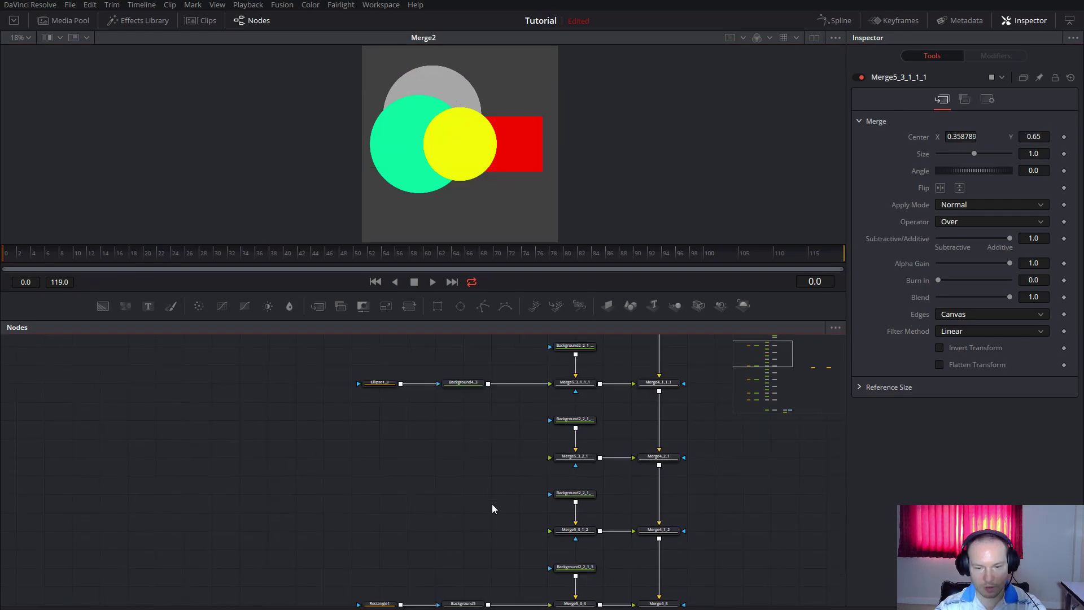
# Delete all the colored ellipse and rectangle branches with their fill backgrounds from the node tree.
pyautogui.moveTo(492, 503); pyautogui.dragTo(453, 373)
pyautogui.moveTo(451, 452); pyautogui.dragTo(488, 361)
pyautogui.moveTo(458, 512); pyautogui.dragTo(496, 394)
pyautogui.scroll(-5, 486, 486)
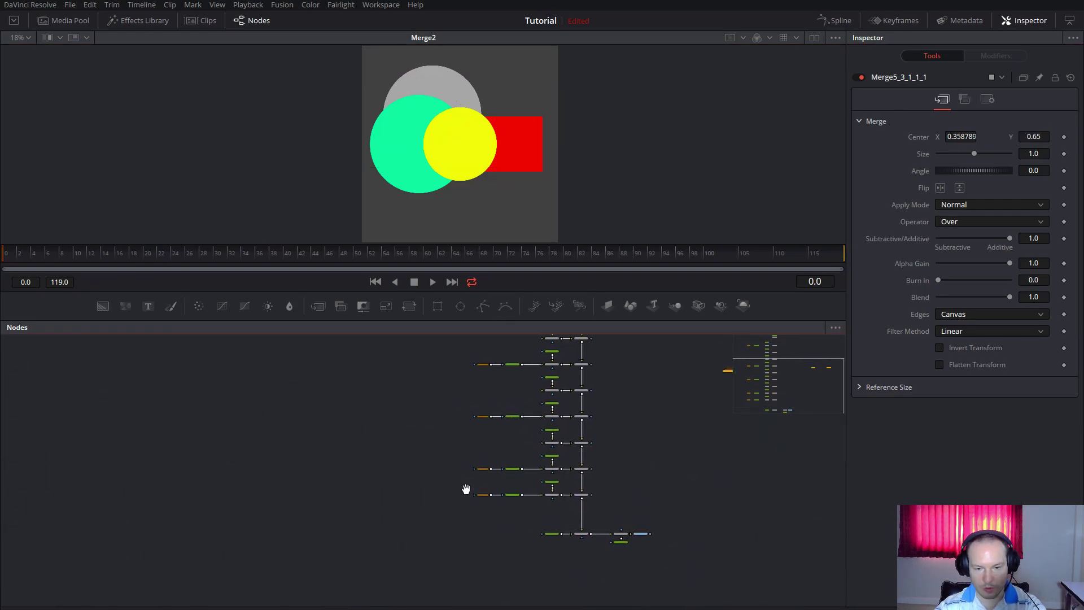
pyautogui.moveTo(464, 343); pyautogui.dragTo(564, 573)
pyautogui.press('Delete')
# Delete all remaining nodes so the composition is empty.
pyautogui.moveTo(415, 504); pyautogui.dragTo(361, 409)
pyautogui.moveTo(468, 384); pyautogui.dragTo(462, 449)
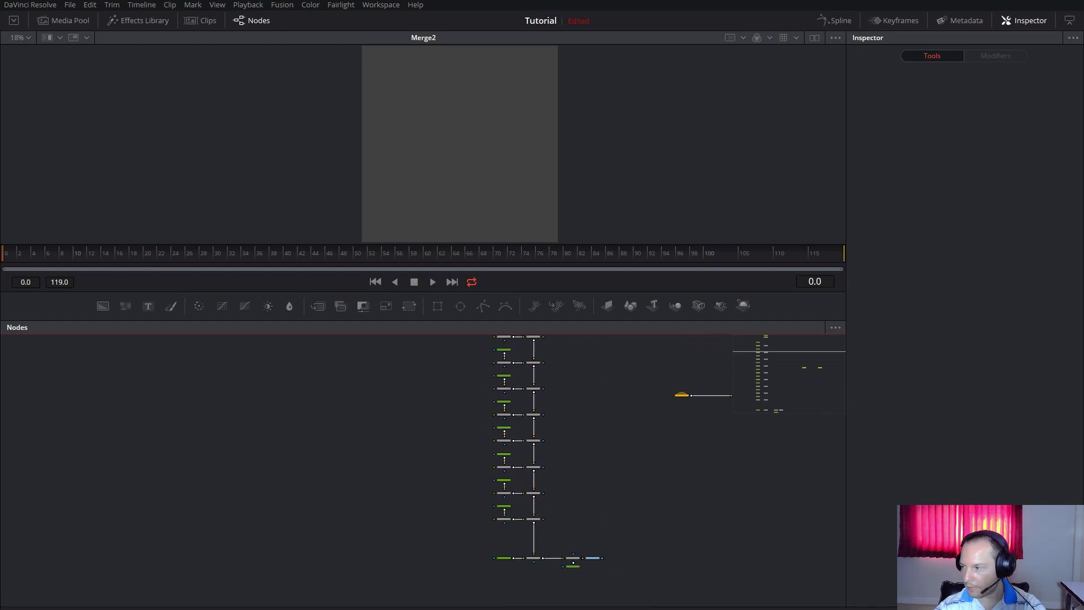
pyautogui.hotkey('ctrl', 'a')
pyautogui.press('Delete')
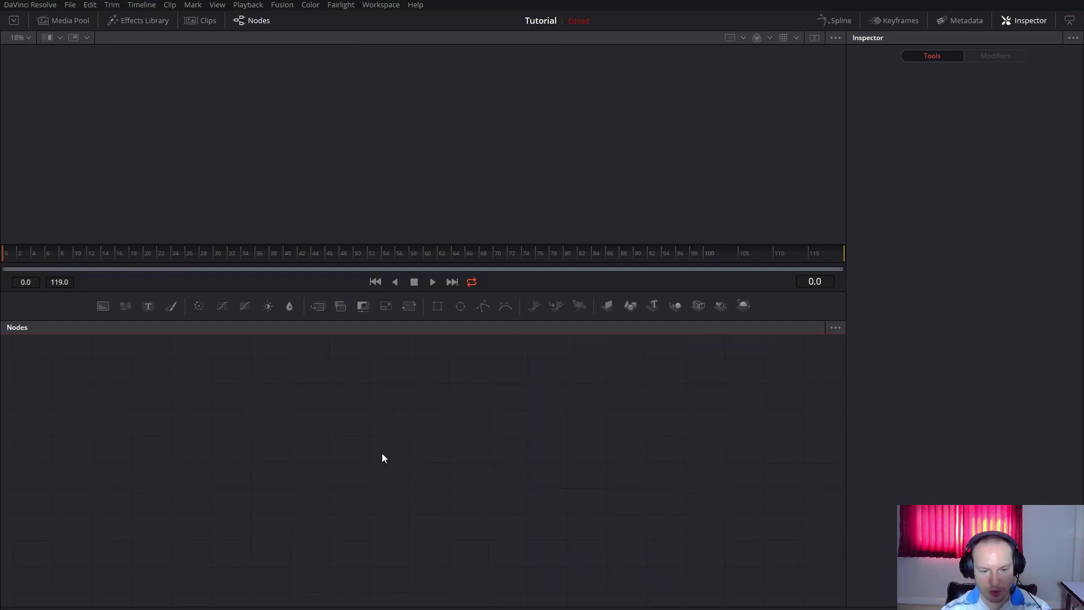
# Add a Media Out node and a Merge whose output feeds it.
pyautogui.hotkey('shift', 'space')
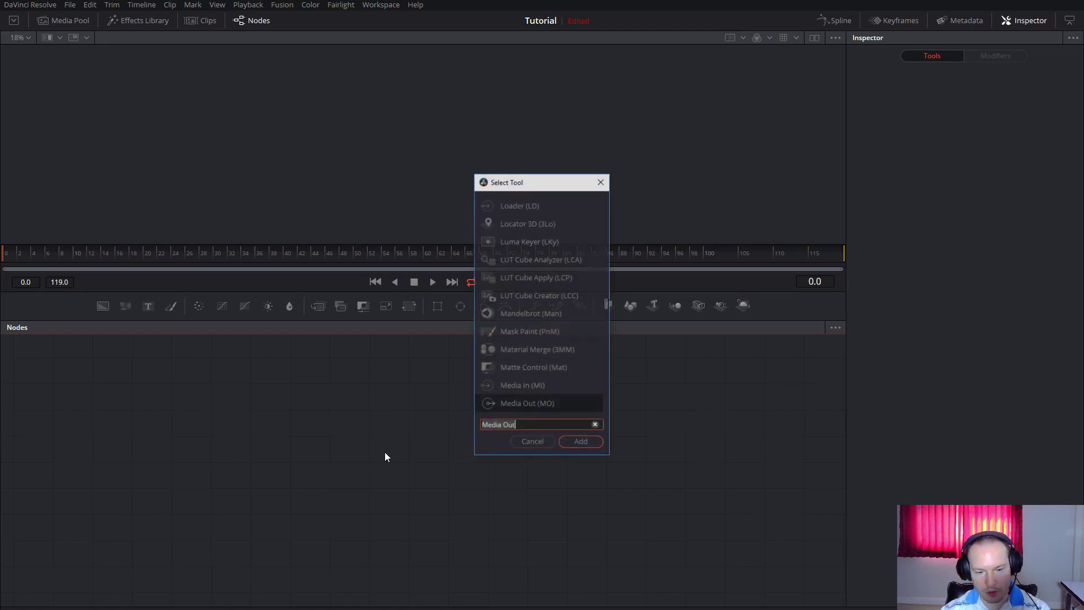
pyautogui.click(587, 441)
pyautogui.moveTo(415, 467); pyautogui.dragTo(694, 491)
pyautogui.moveTo(427, 437); pyautogui.dragTo(358, 388)
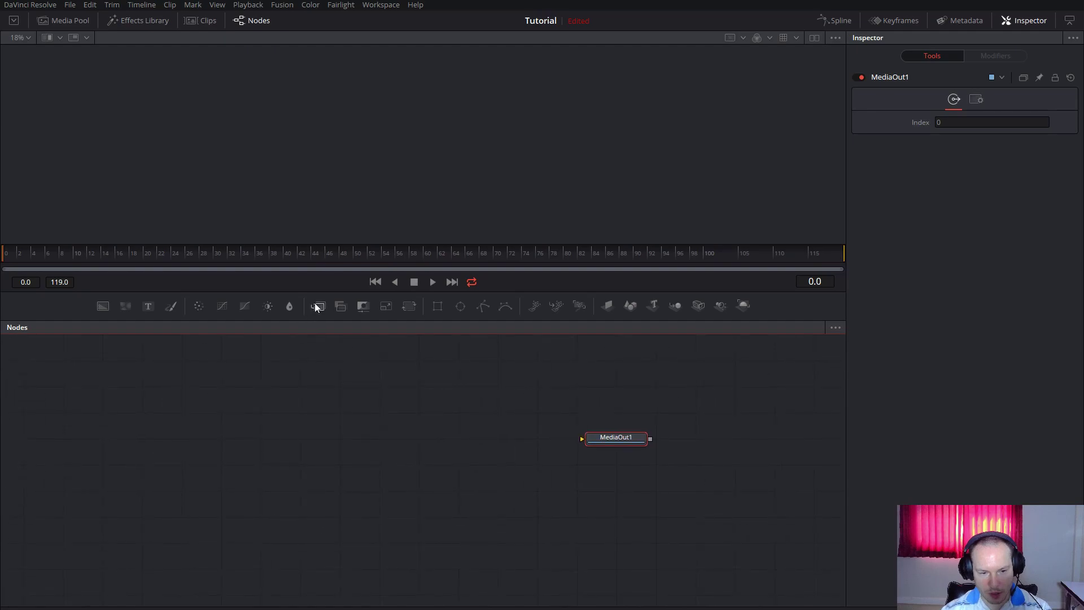
pyautogui.moveTo(458, 418); pyautogui.dragTo(456, 441)
pyautogui.moveTo(490, 440); pyautogui.dragTo(613, 442)
# Add a Background below Merge1 on its background input, with alpha 0 and a fixed 1920 × 1080 resolution.
pyautogui.moveTo(104, 306); pyautogui.dragTo(423, 439)
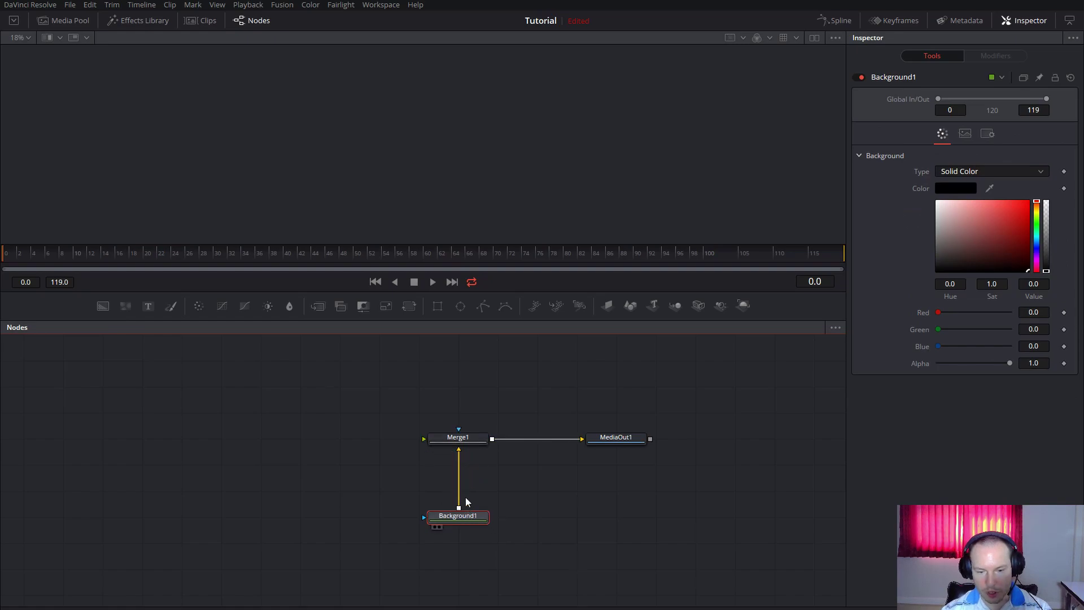
pyautogui.moveTo(466, 521); pyautogui.dragTo(466, 495)
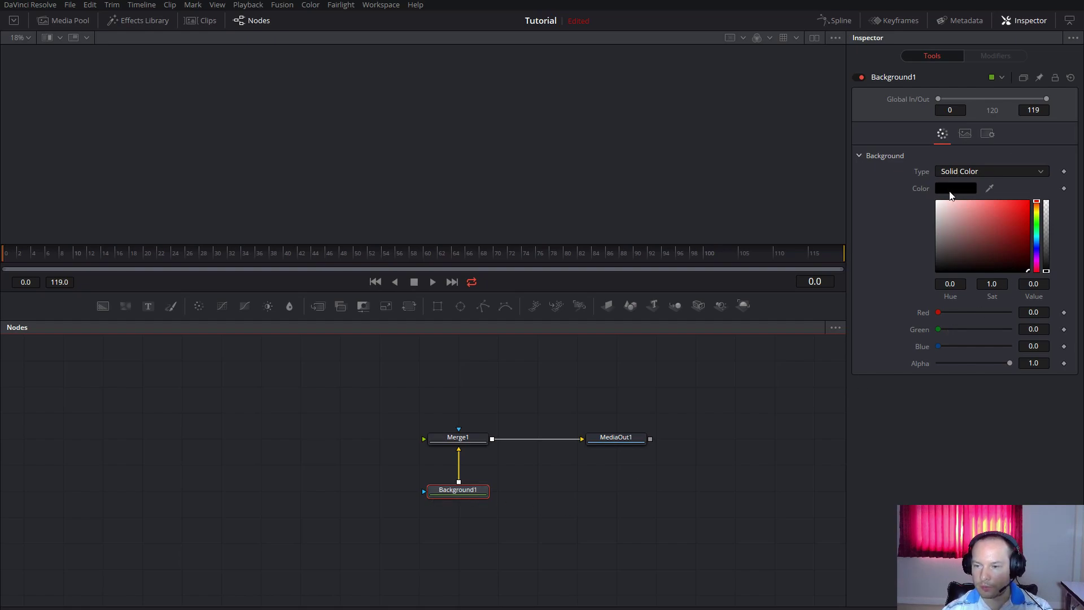
pyautogui.click(1048, 273)
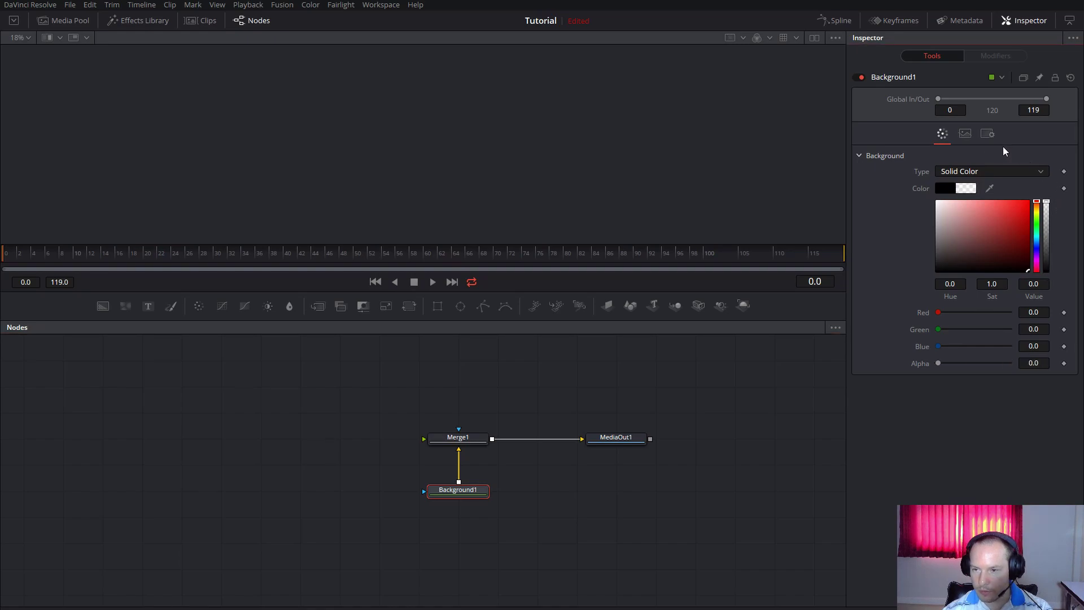
pyautogui.click(965, 134)
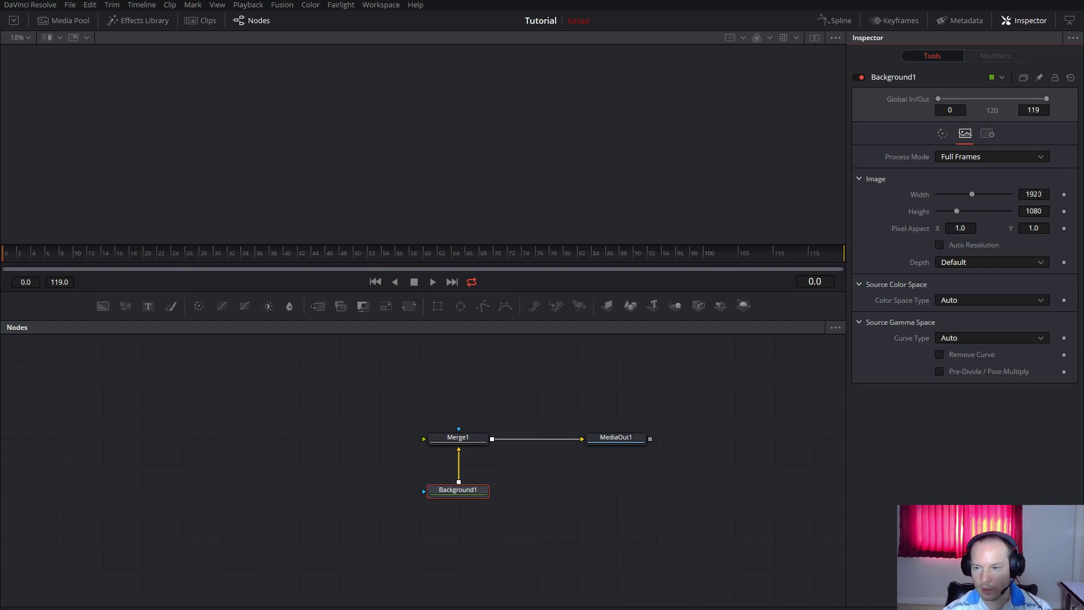
# Add a second Merge feeding Merge1's foreground and a Background close beside it feeding its background input.
pyautogui.moveTo(200, 424); pyautogui.dragTo(385, 436)
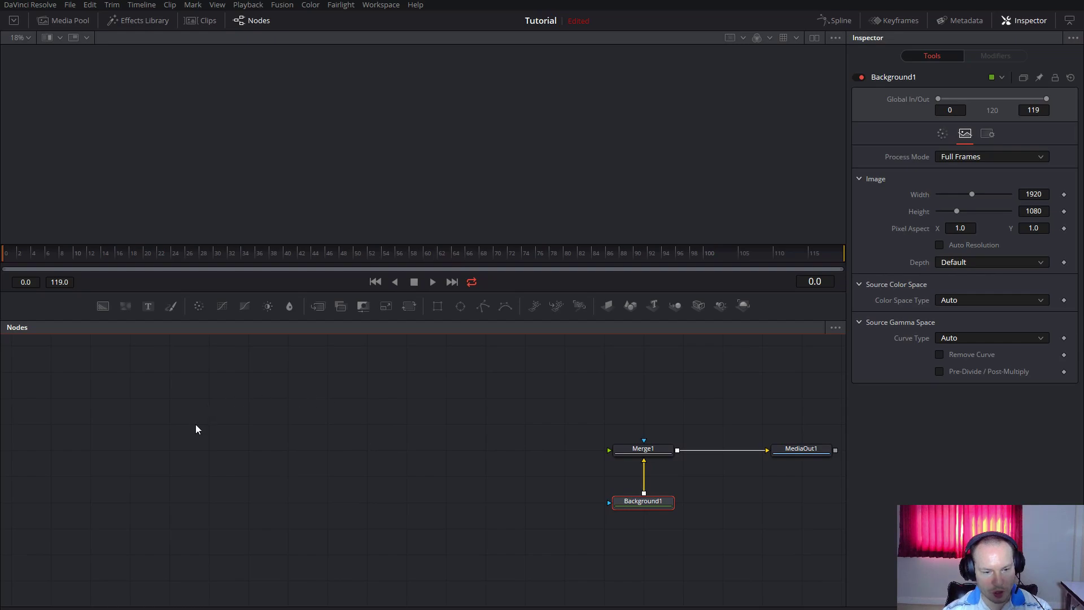
pyautogui.moveTo(321, 306); pyautogui.dragTo(609, 450)
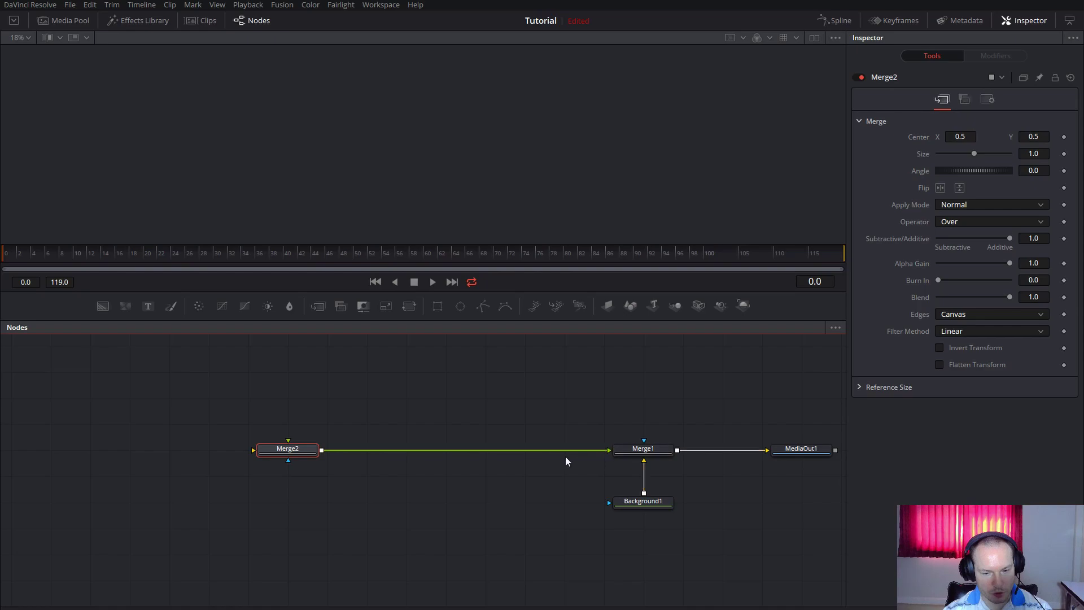
pyautogui.moveTo(102, 306); pyautogui.dragTo(399, 460)
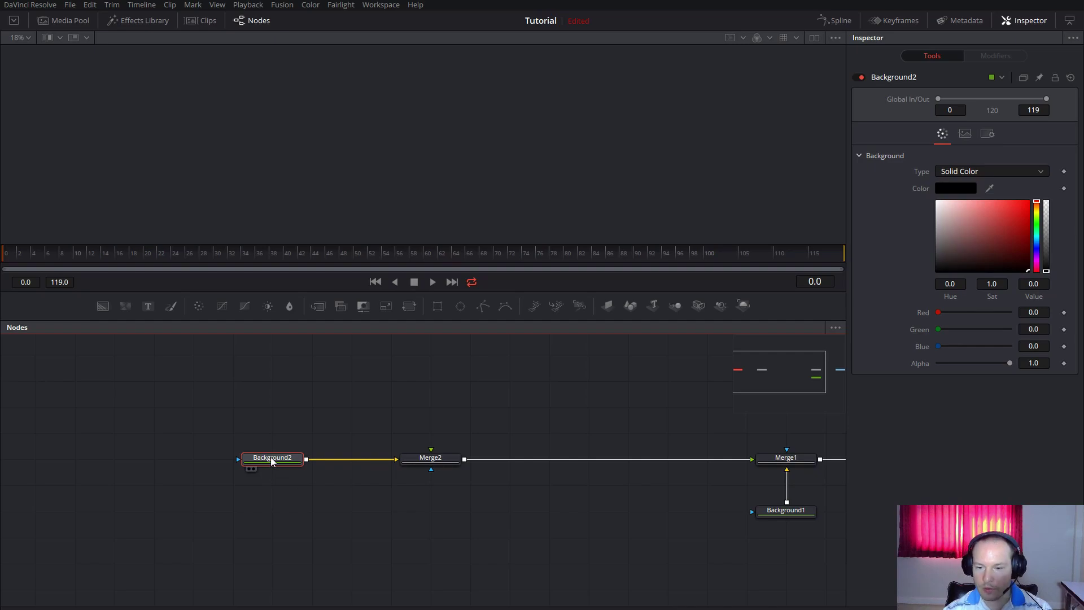
pyautogui.click(782, 514)
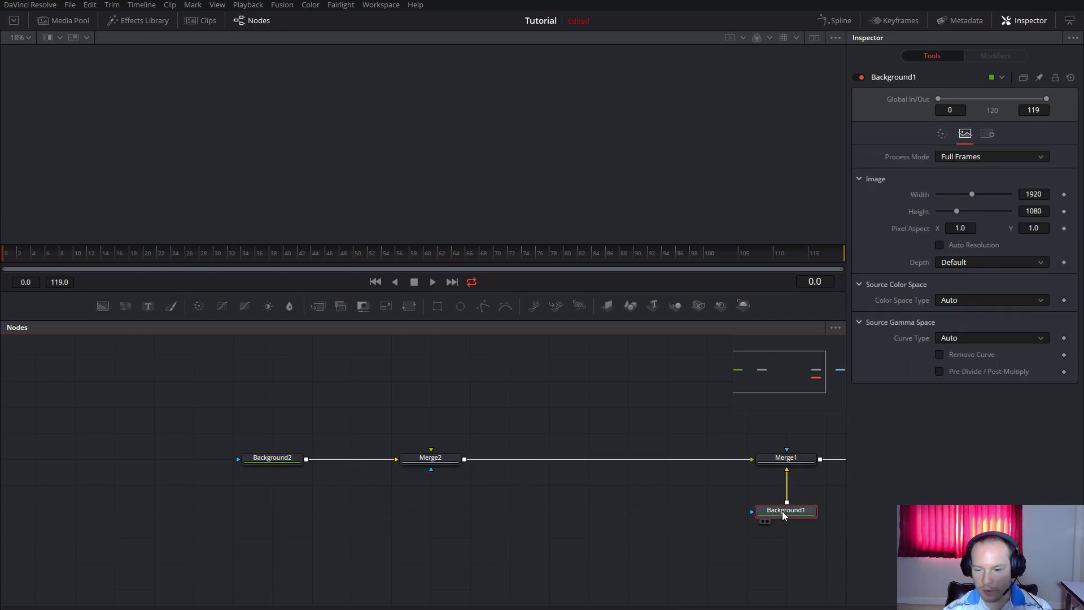
pyautogui.hscroll(2, 706, 513)
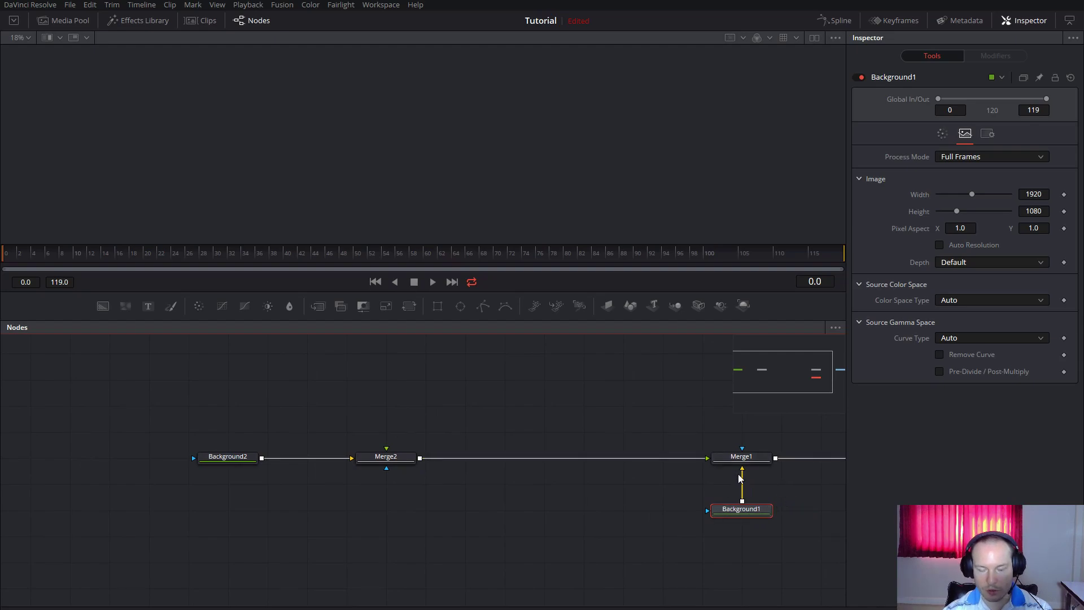
pyautogui.click(223, 460)
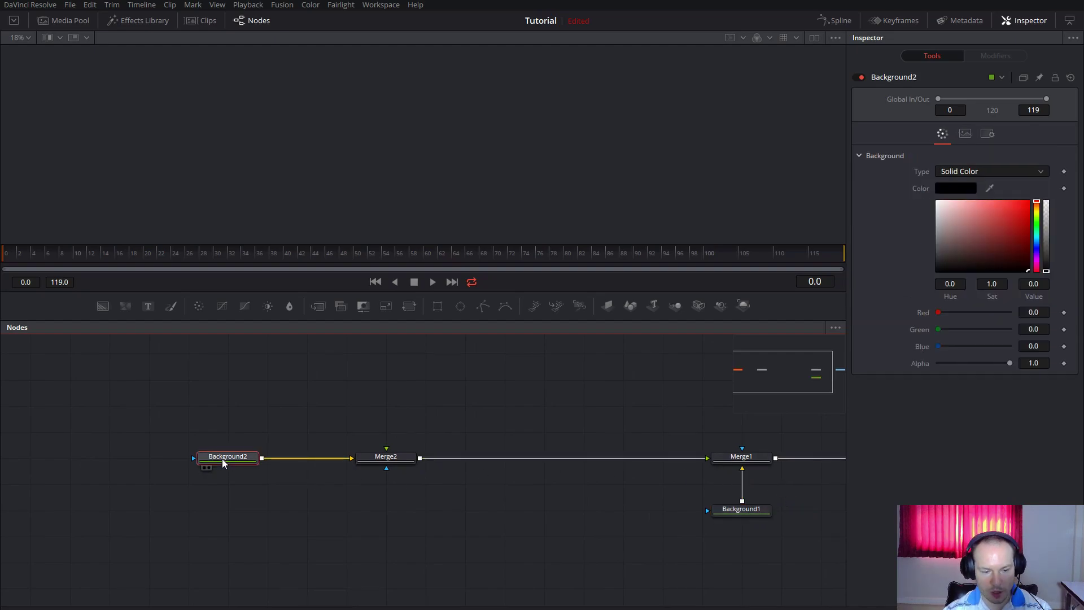
pyautogui.moveTo(217, 459); pyautogui.dragTo(257, 459)
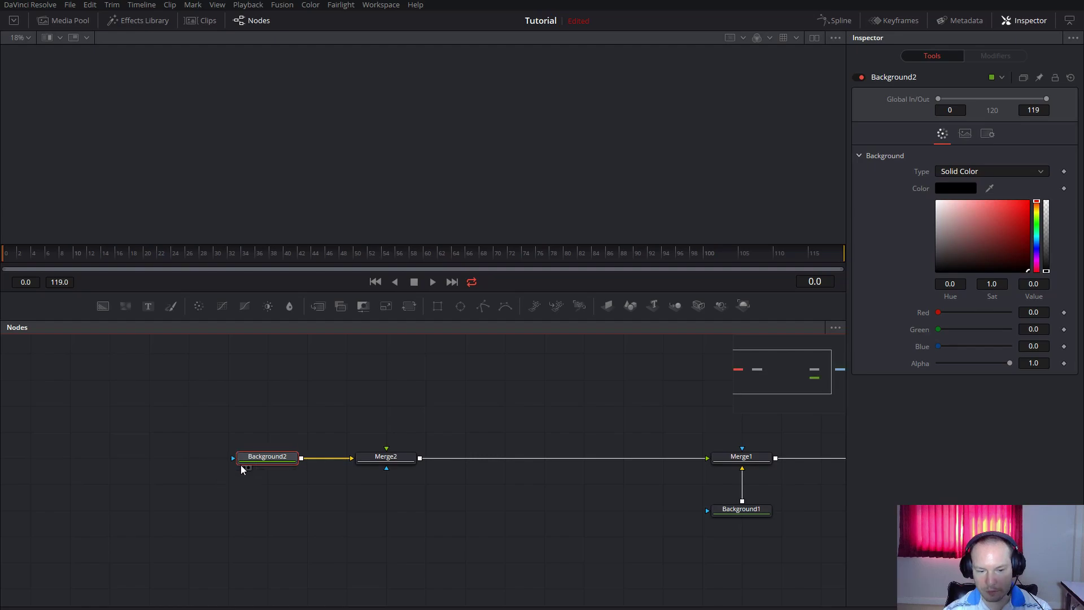
# Give Background2 a linear gradient fill from dark gray (value 0.228) to lighter gray (value 0.606).
pyautogui.click(987, 172)
pyautogui.click(954, 226)
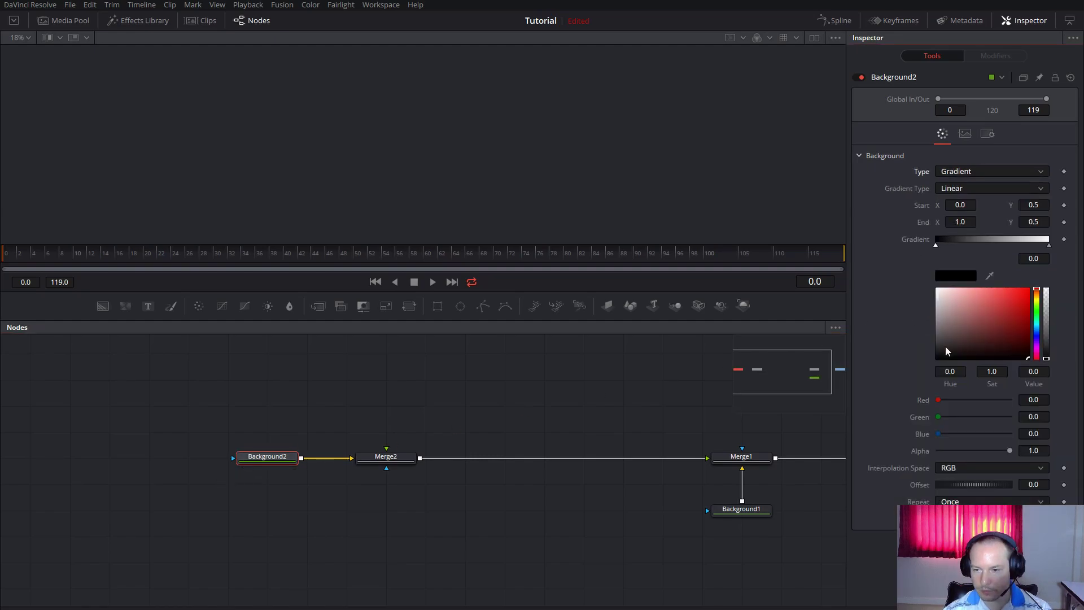
pyautogui.moveTo(957, 333); pyautogui.dragTo(916, 343)
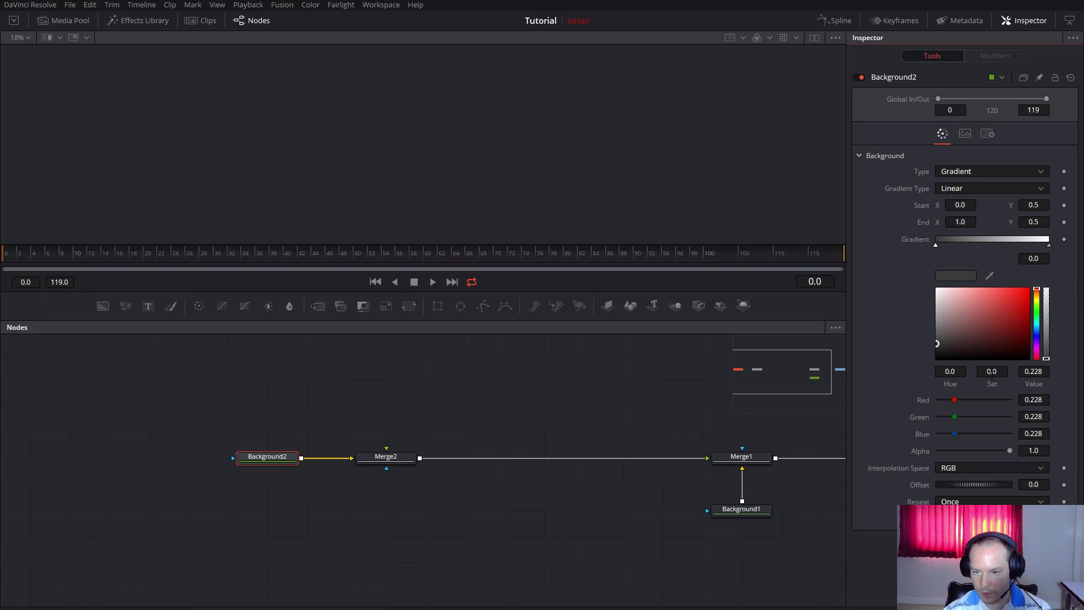
pyautogui.click(1049, 247)
pyautogui.moveTo(939, 323); pyautogui.dragTo(932, 316)
# Show the MediaOut1 output in the viewer.
pyautogui.moveTo(572, 416); pyautogui.dragTo(344, 413)
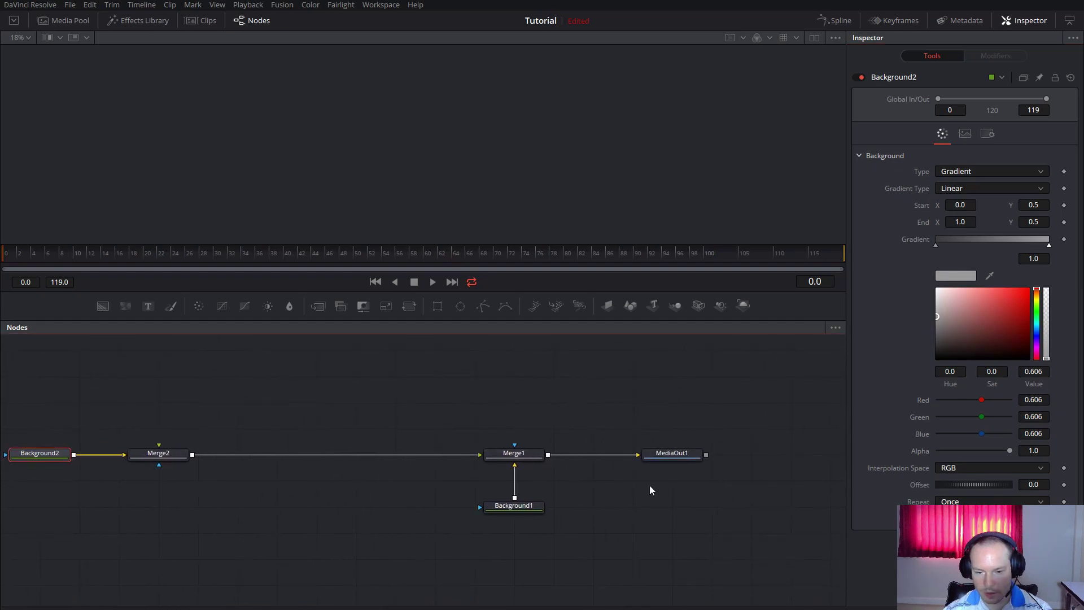
pyautogui.click(679, 455)
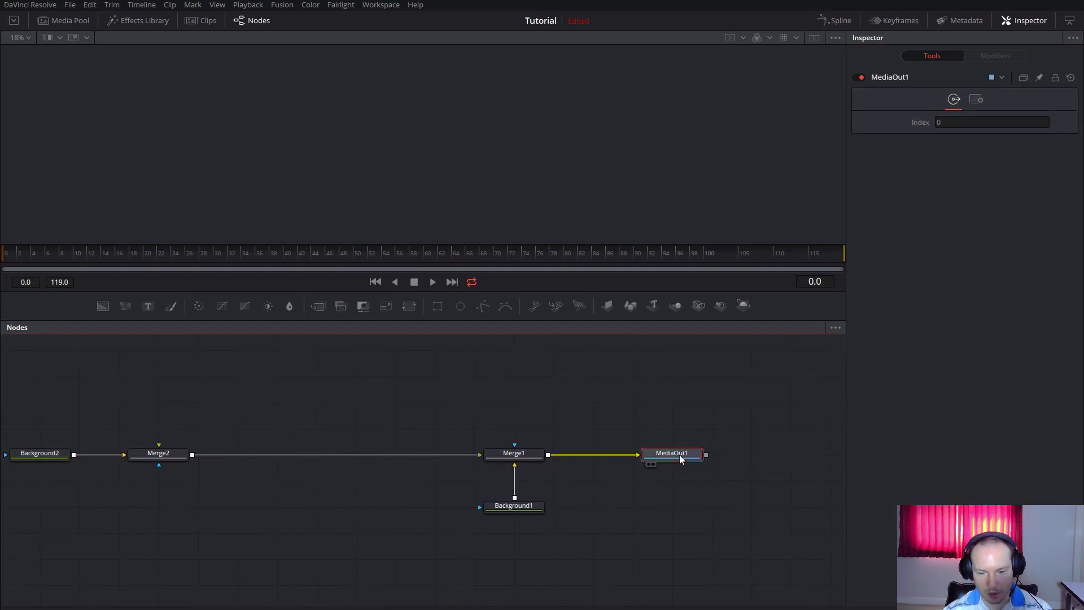
pyautogui.press('1')
# Group Merge1, Background1 and MediaOut1 and rename the group Mediaout.
pyautogui.moveTo(350, 417); pyautogui.dragTo(380, 431)
pyautogui.moveTo(517, 422); pyautogui.dragTo(795, 537)
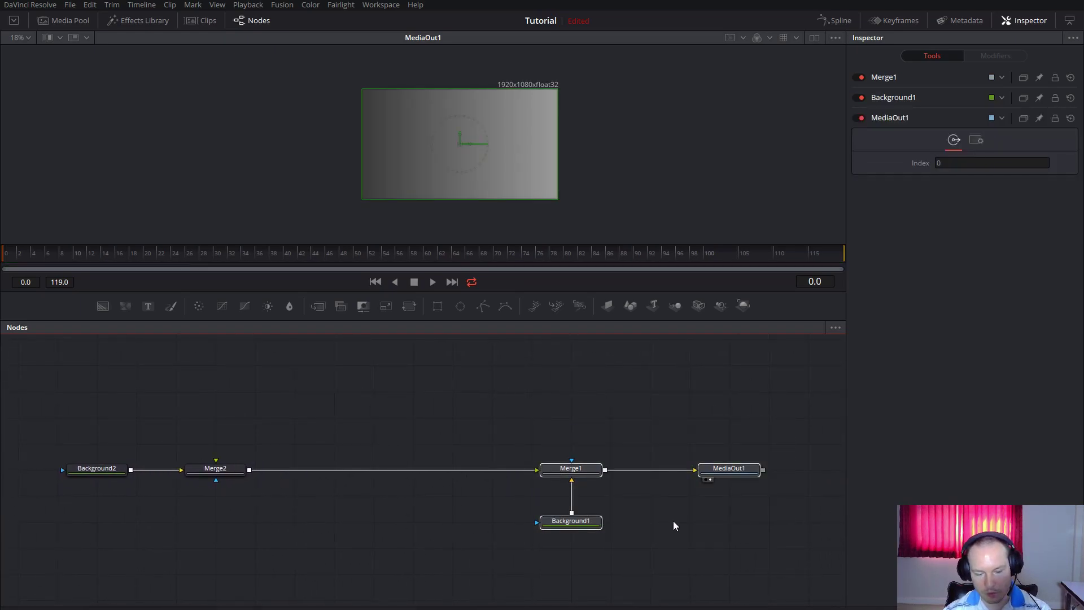
pyautogui.hotkey('ctrl', 'g')
pyautogui.moveTo(652, 472); pyautogui.dragTo(597, 473)
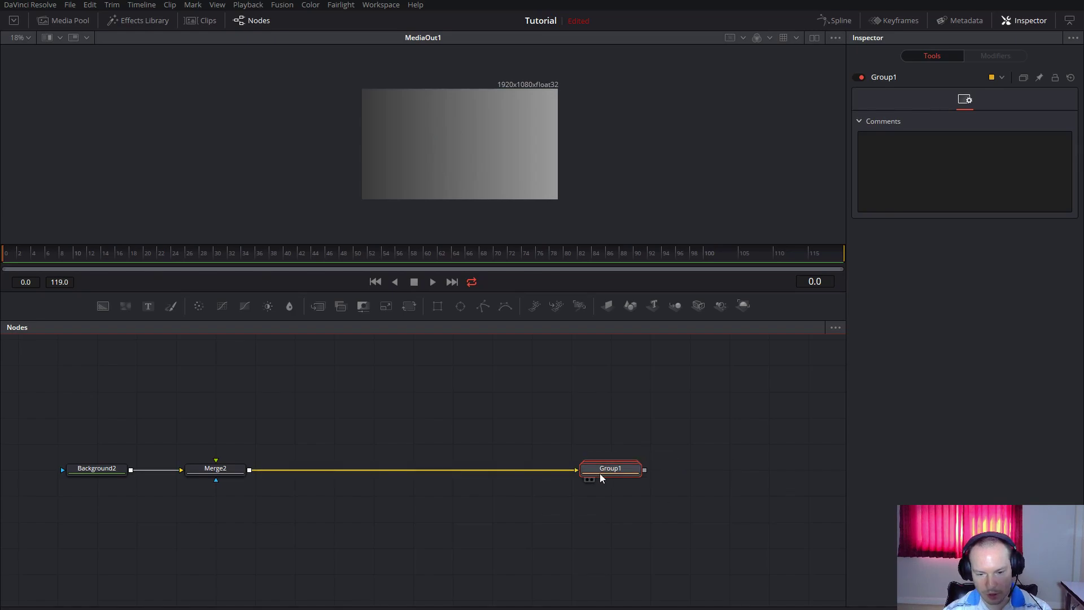
pyautogui.press('F2')
pyautogui.write('Mediaout')
pyautogui.press('Return')
# Add a new Merge well above Merge2 with a Background directly over it feeding its background input.
pyautogui.moveTo(293, 405); pyautogui.dragTo(520, 499)
pyautogui.scroll(-2, 501, 450)
pyautogui.moveTo(532, 417); pyautogui.dragTo(532, 483)
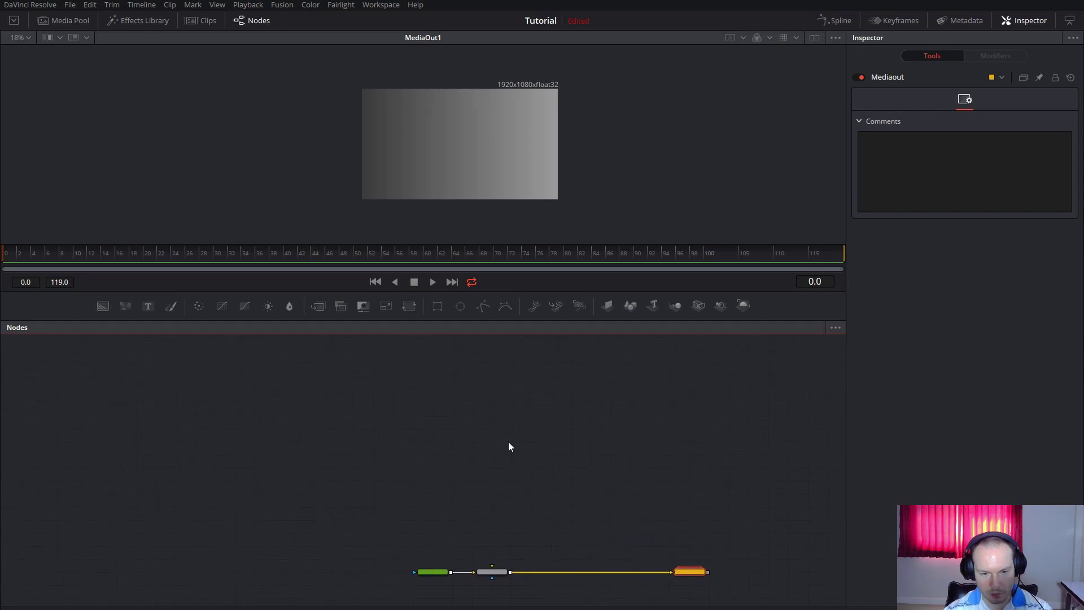
pyautogui.moveTo(323, 306); pyautogui.dragTo(533, 372)
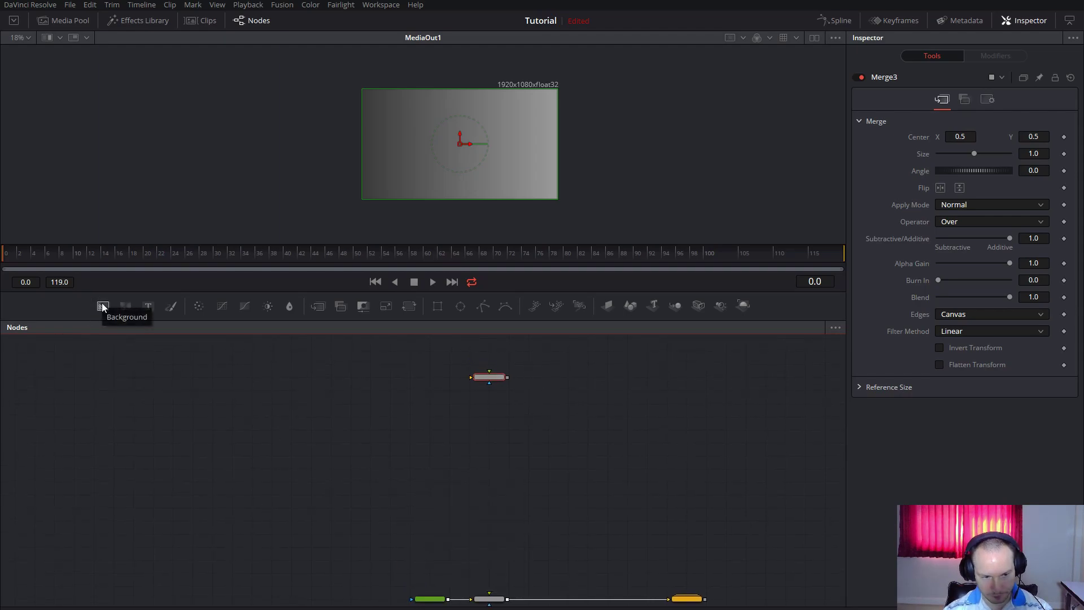
pyautogui.moveTo(460, 354); pyautogui.dragTo(482, 357)
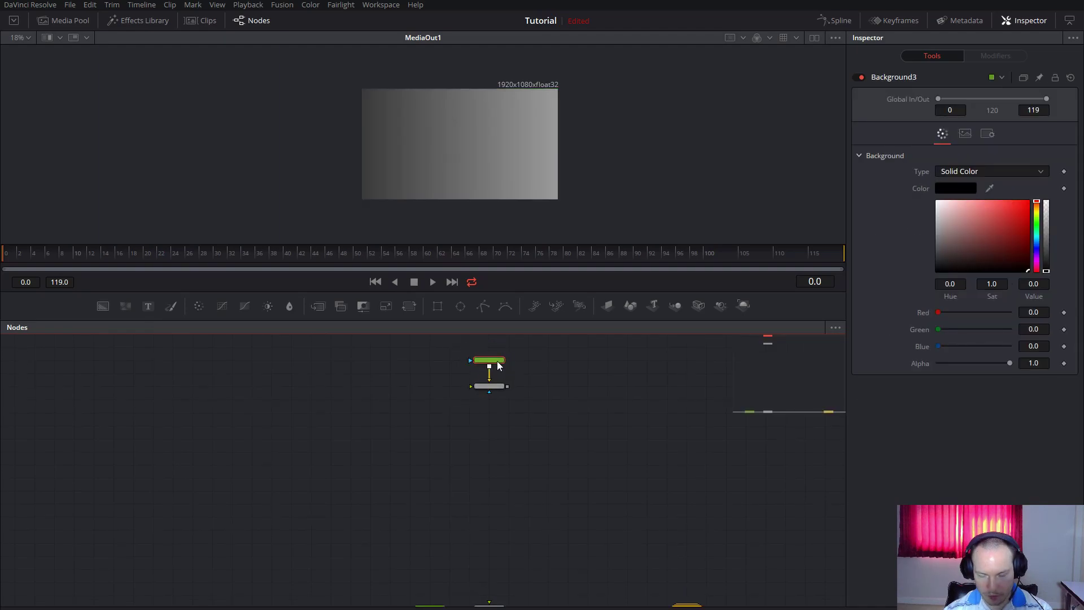
# Set Background3's height to 1920 with auto resolution off, making it a 1920 × 1920 square.
pyautogui.click(971, 133)
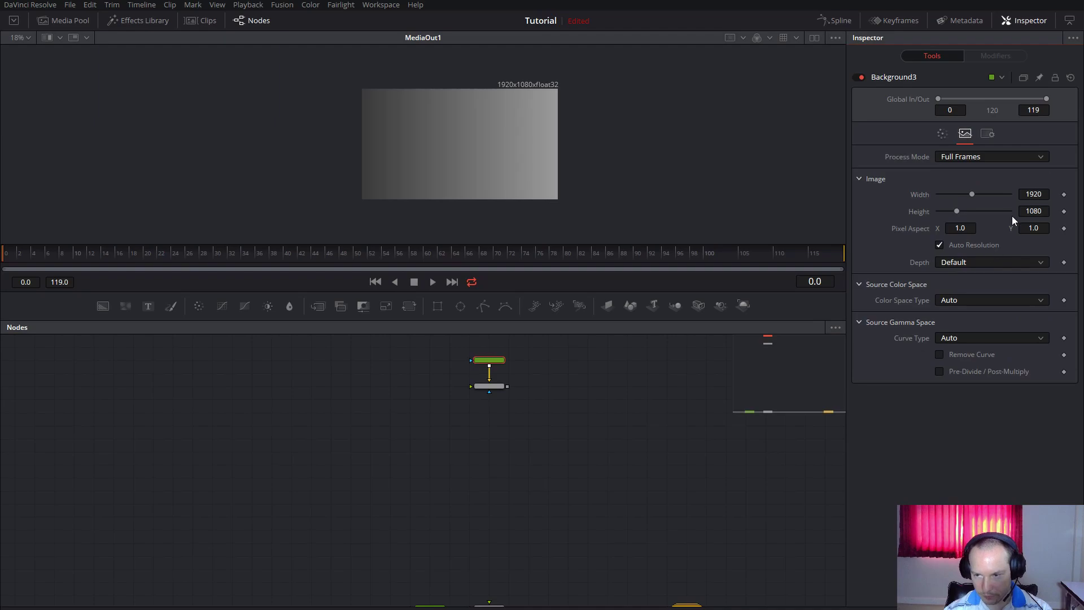
pyautogui.click(1034, 211)
pyautogui.moveTo(1042, 211); pyautogui.dragTo(994, 205)
pyautogui.write('1920')
pyautogui.press('Tab')
# Connect the output of Merge3 down to the foreground input of Merge2.
pyautogui.scroll(-2, 531, 418)
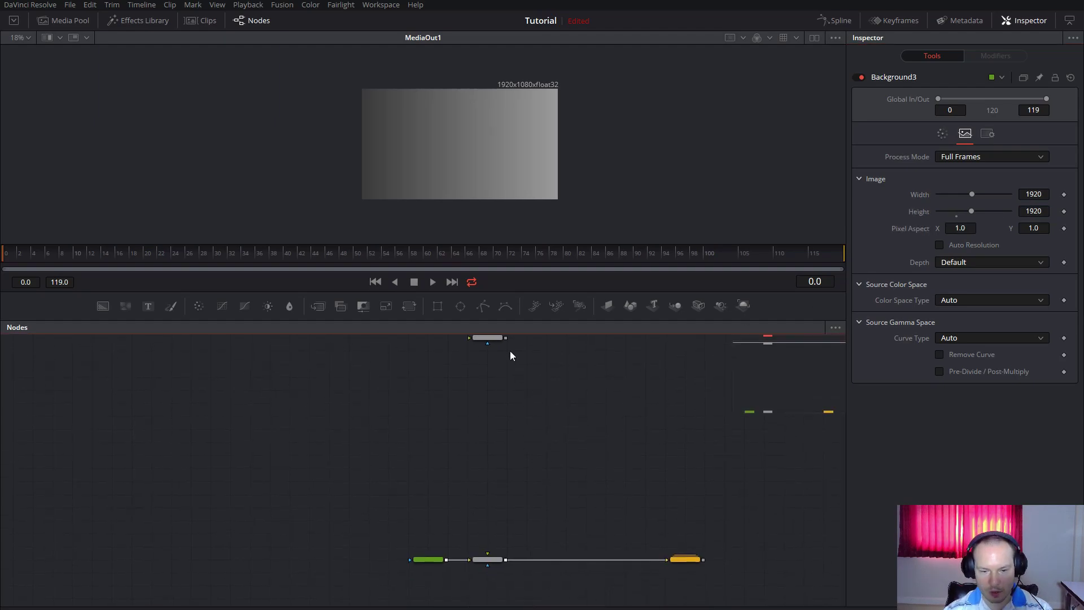
pyautogui.moveTo(507, 338); pyautogui.dragTo(487, 556)
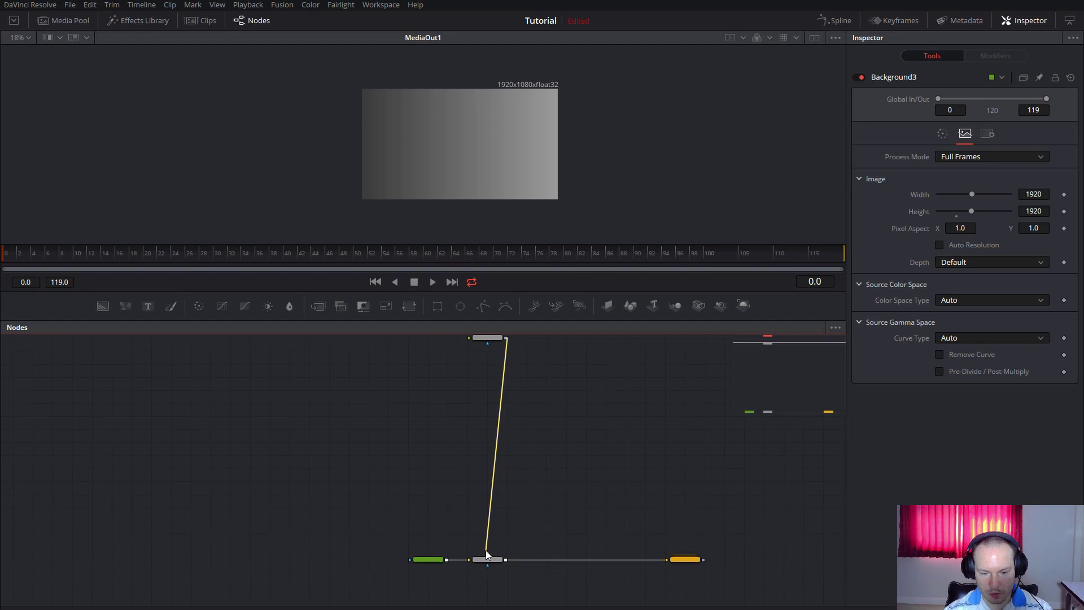
pyautogui.moveTo(397, 452); pyautogui.dragTo(515, 473)
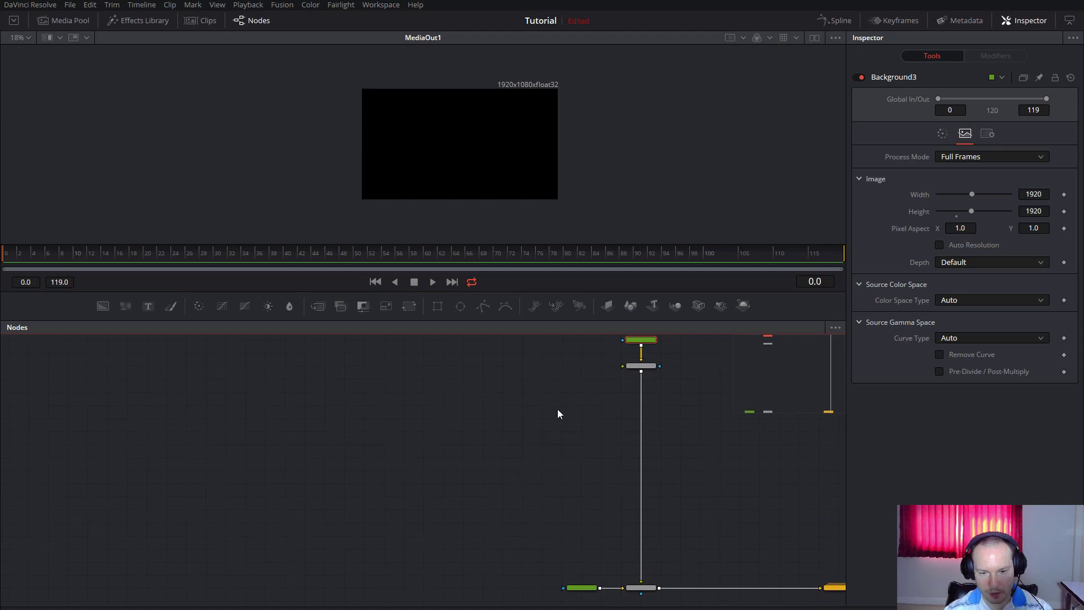
pyautogui.moveTo(678, 348); pyautogui.dragTo(671, 367)
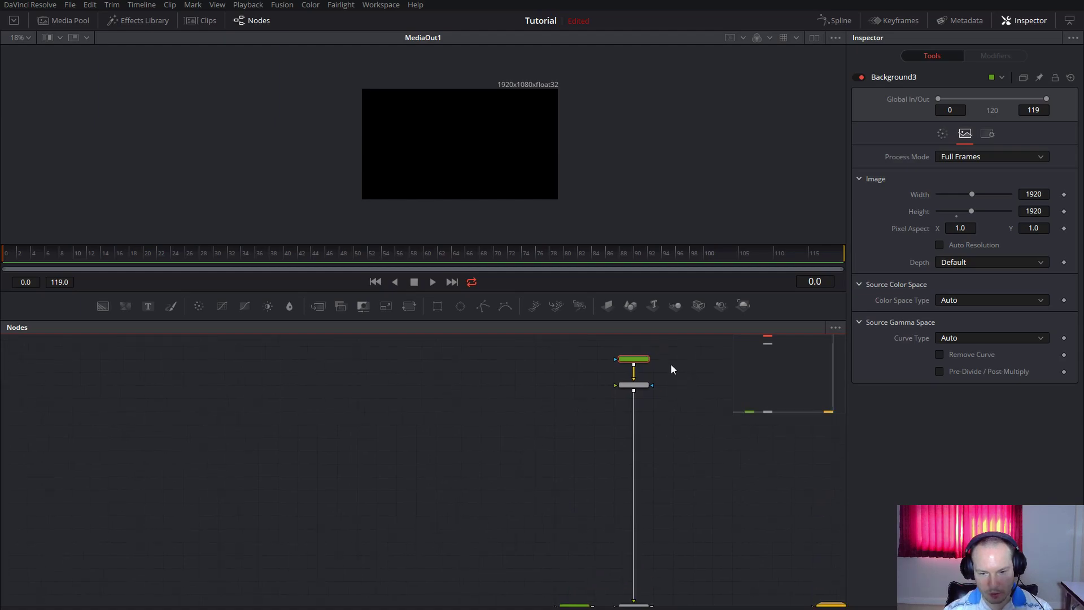
# Duplicate the Background3 and Merge3 pair, merge the copy into the column above Merge2 and place it close beside its merge.
pyautogui.click(632, 385)
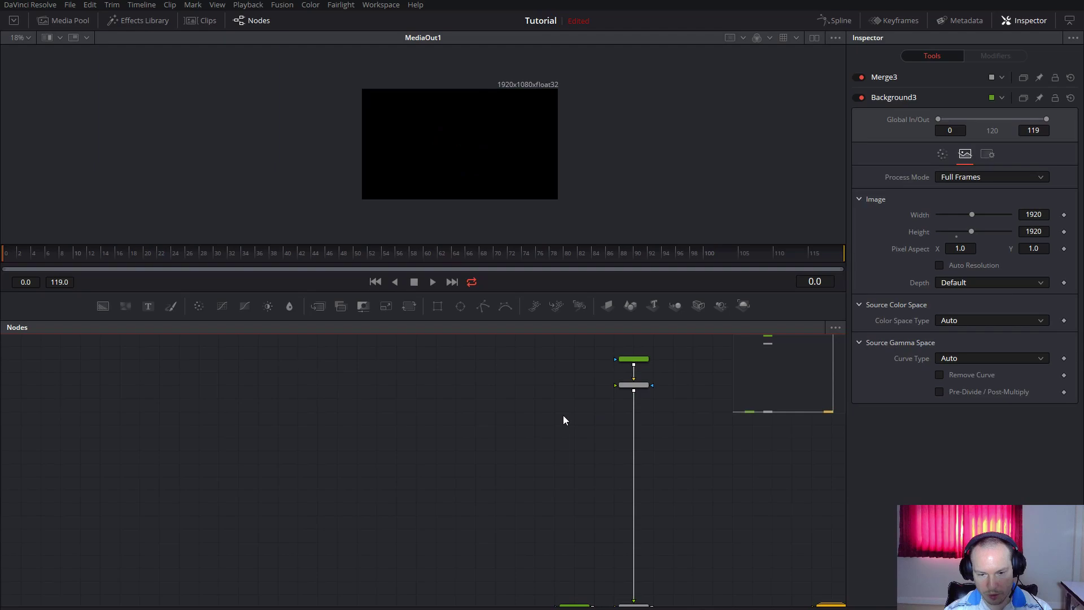
pyautogui.hotkey('ctrl', 'v')
pyautogui.moveTo(572, 438); pyautogui.dragTo(637, 494)
pyautogui.moveTo(561, 408); pyautogui.dragTo(614, 388)
pyautogui.click(611, 386)
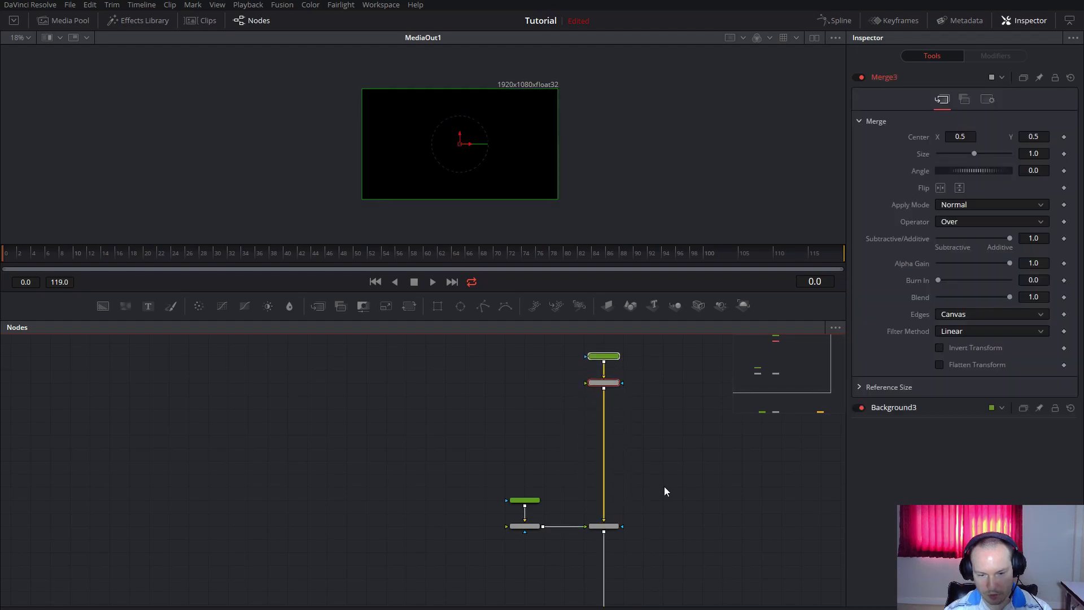
pyautogui.moveTo(664, 491); pyautogui.dragTo(694, 424)
pyautogui.moveTo(534, 416); pyautogui.dragTo(584, 457)
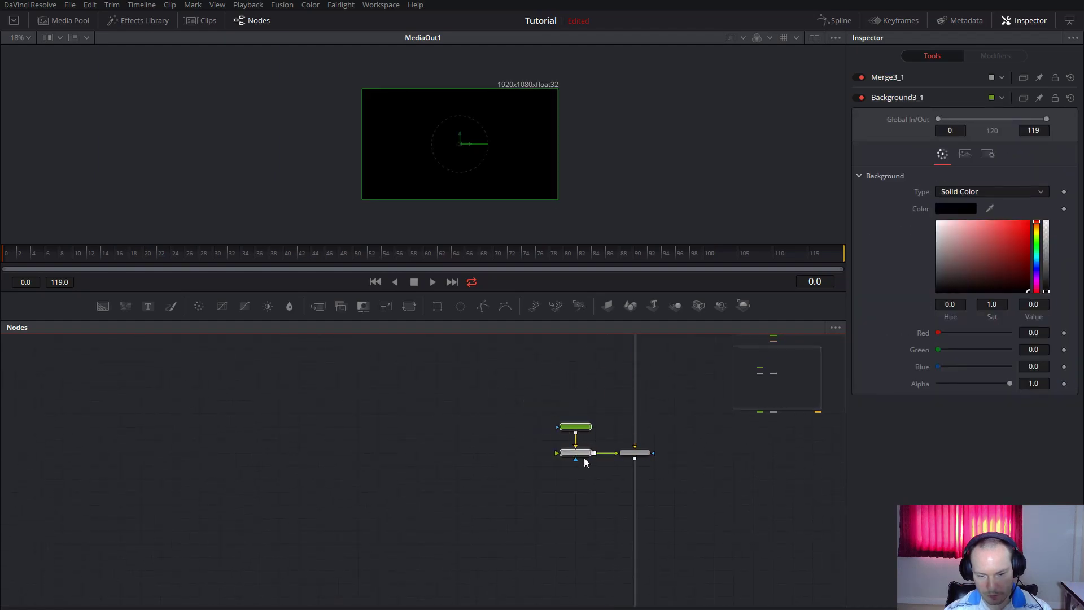
# Duplicate the Merge3_1 and Background3_1 pair and place the copy directly below it.
pyautogui.click(578, 455)
pyautogui.click(539, 558)
pyautogui.moveTo(539, 558); pyautogui.dragTo(479, 507)
pyautogui.moveTo(481, 381); pyautogui.dragTo(530, 448)
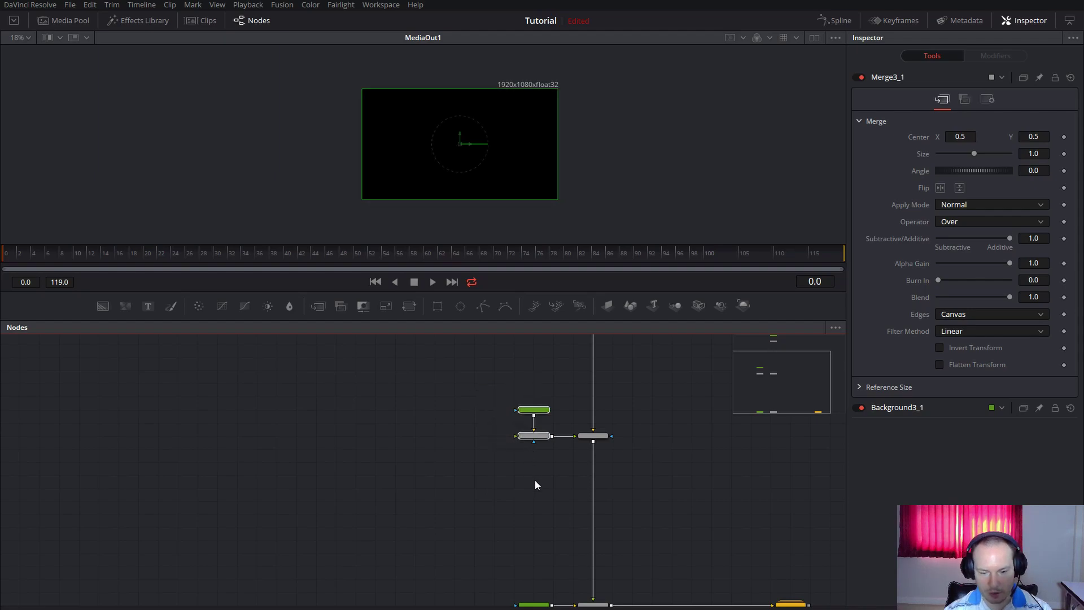
pyautogui.click(534, 496)
pyautogui.hotkey('ctrl', 'v')
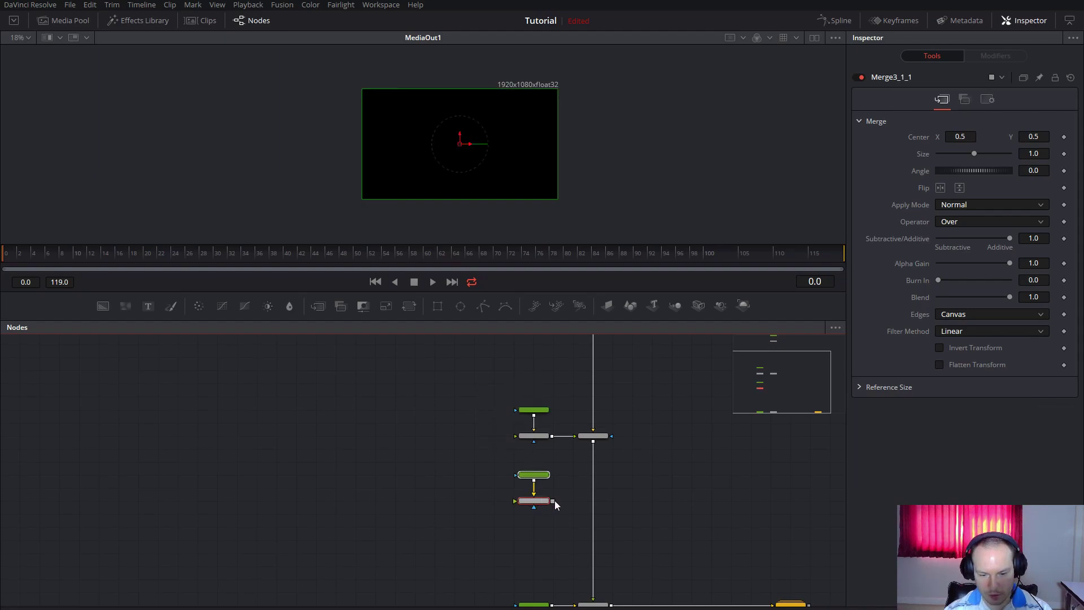
# Merge the lowest copied pair into the column above Merge2, add another copy below it and merge that in as well.
pyautogui.moveTo(552, 500); pyautogui.dragTo(588, 477)
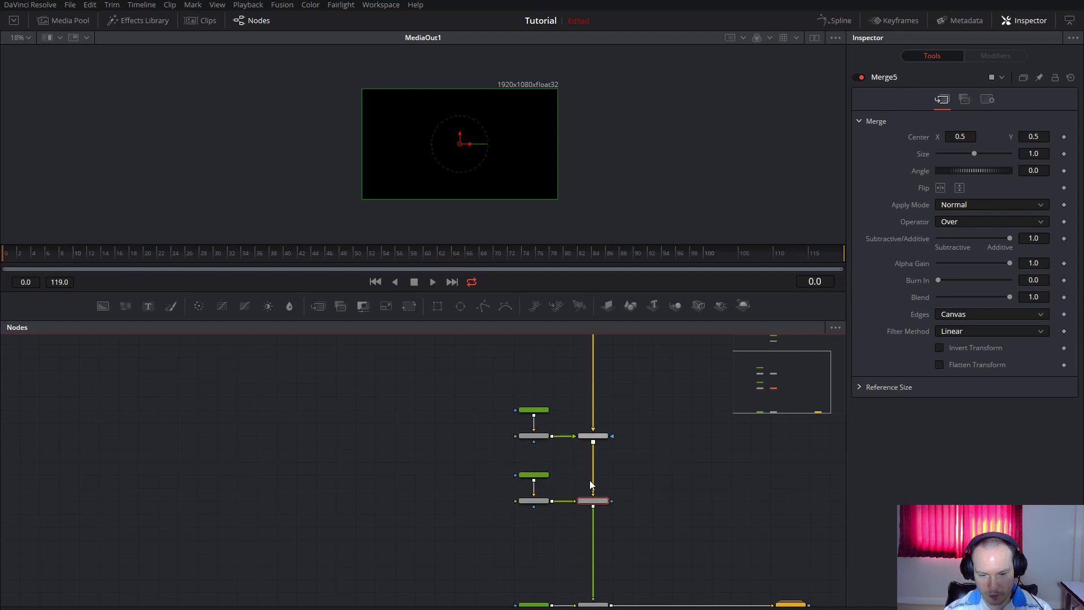
pyautogui.hotkey('ctrl', 'v')
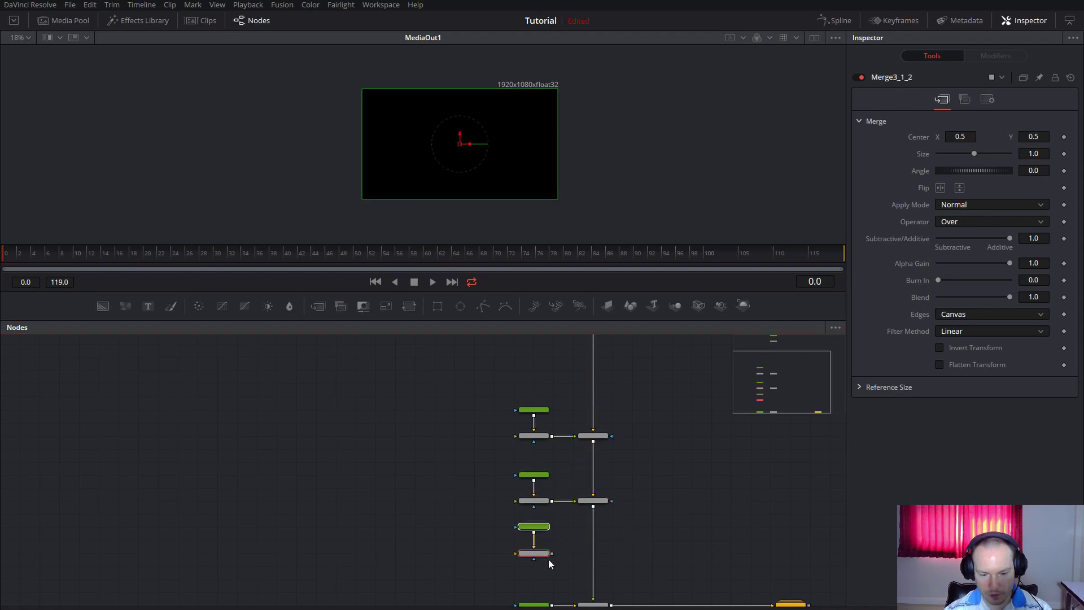
pyautogui.moveTo(552, 553); pyautogui.dragTo(596, 508)
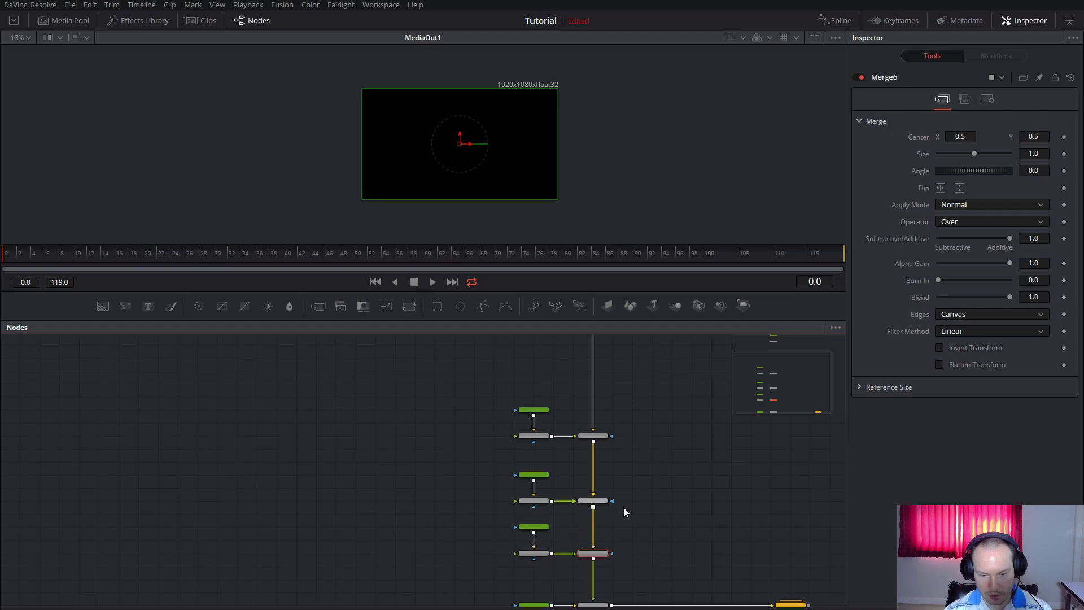
# Move Merge4 with its Merge3_1 and Background3_1 pair down so it sits closely above the next row.
pyautogui.moveTo(479, 382); pyautogui.dragTo(602, 448)
pyautogui.click(625, 445)
pyautogui.moveTo(630, 390); pyautogui.dragTo(648, 449)
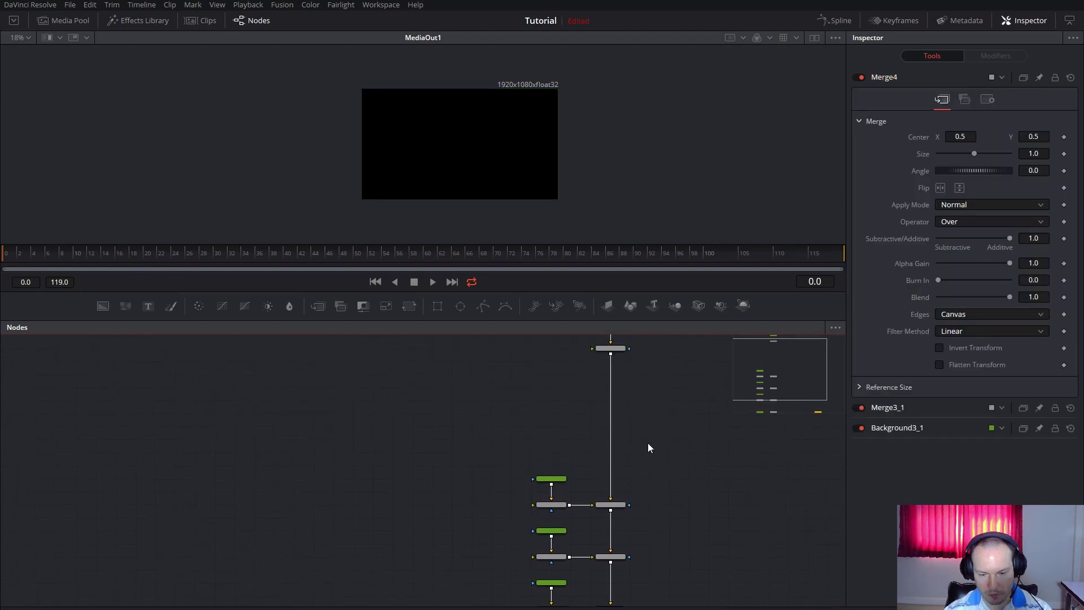
# Paste another background and merge pair above Merge3_1, merge it into the column between Merge3 and Merge4, and place it close above that row.
pyautogui.hotkey('ctrl', 'v')
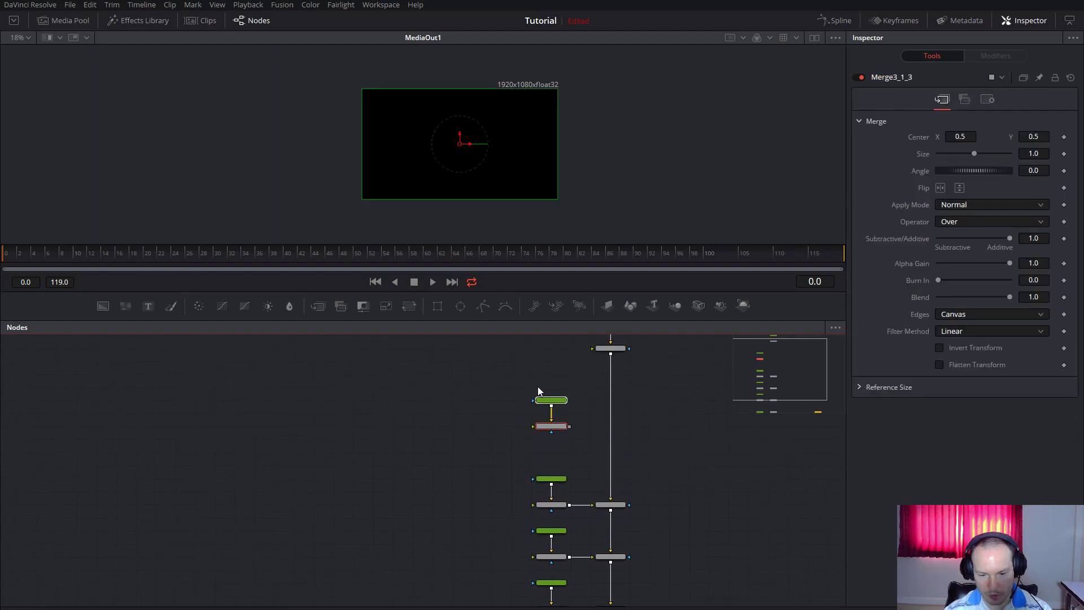
pyautogui.moveTo(552, 428); pyautogui.dragTo(611, 360)
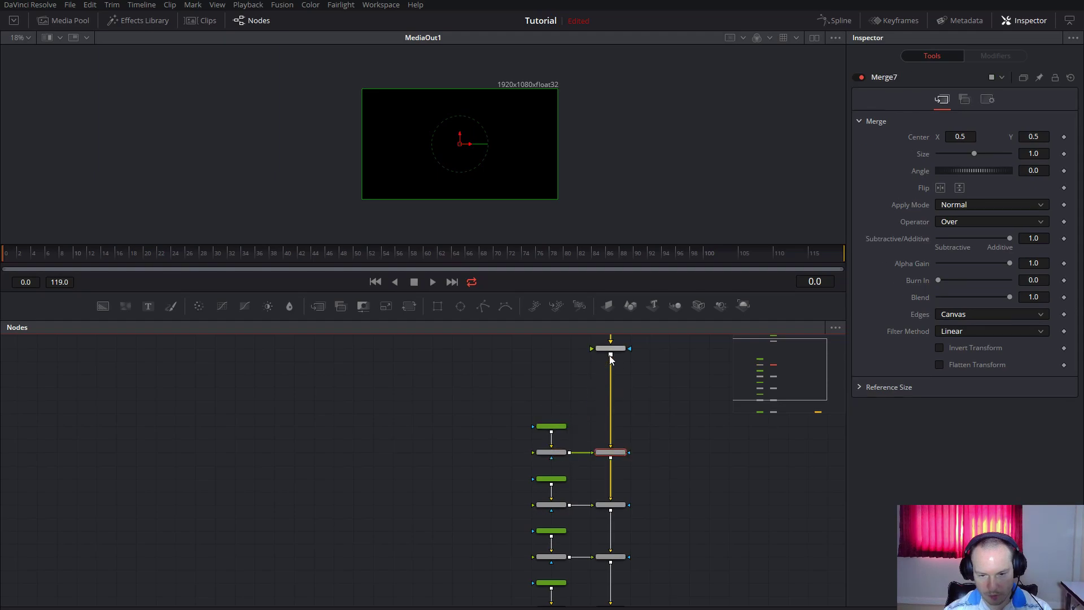
pyautogui.moveTo(407, 525); pyautogui.dragTo(457, 452)
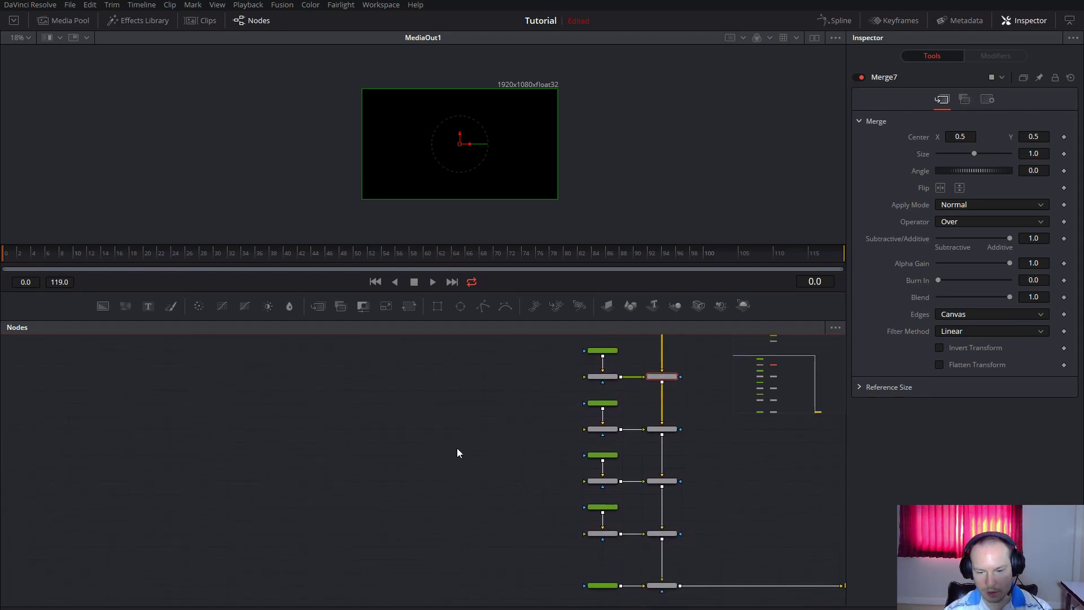
# Examine the stacked rows of merges and backgrounds down to the gradient Background2 and Merge2 at the bottom of the column.
pyautogui.click(480, 486)
pyautogui.moveTo(500, 510); pyautogui.dragTo(546, 509)
pyautogui.scroll(4, 568, 500)
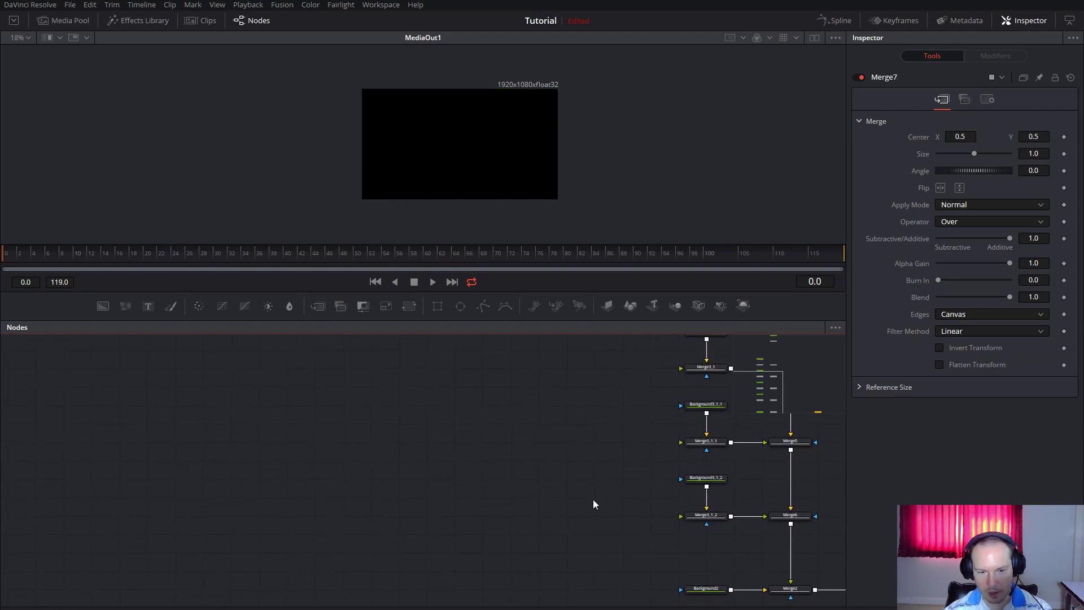
pyautogui.moveTo(612, 484); pyautogui.dragTo(465, 384)
pyautogui.moveTo(472, 529); pyautogui.dragTo(473, 368)
pyautogui.click(616, 521)
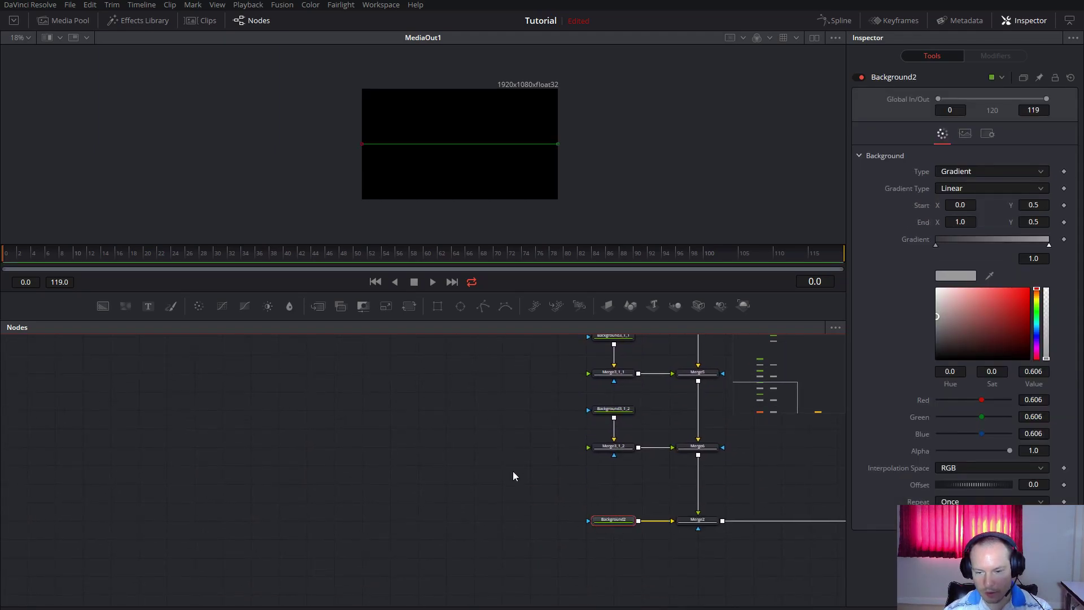
pyautogui.moveTo(530, 493); pyautogui.dragTo(493, 609)
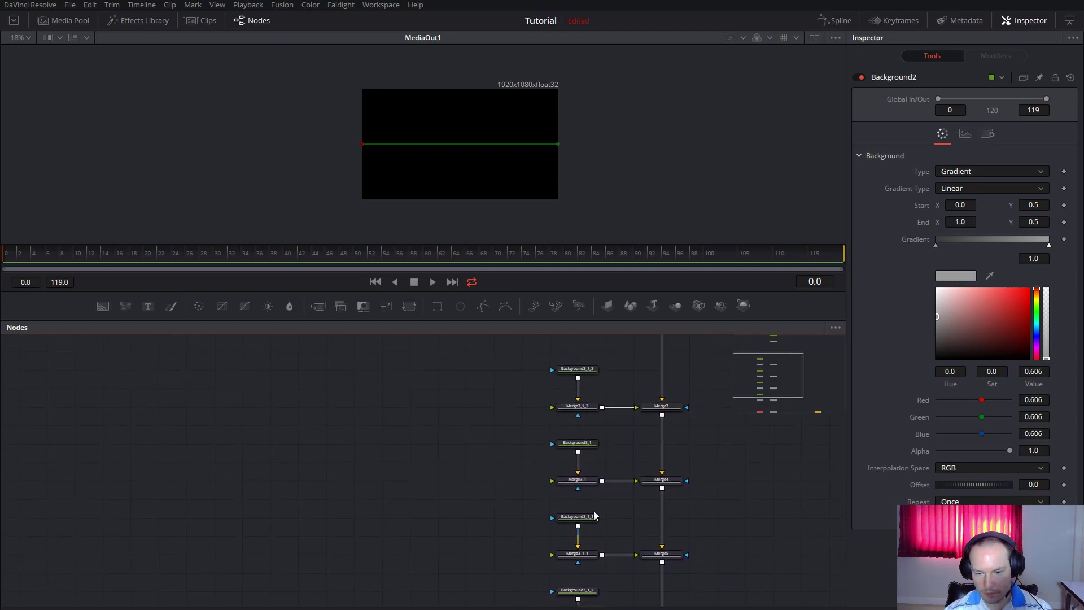
pyautogui.moveTo(750, 555); pyautogui.dragTo(748, 448)
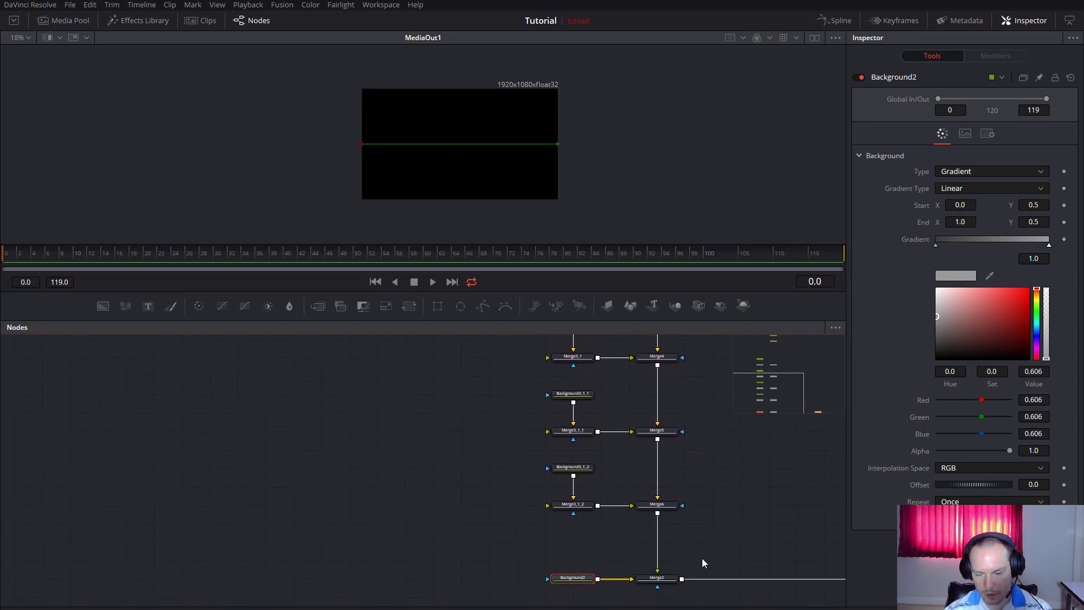
pyautogui.click(656, 584)
# Make Background3_1_2 and Background3_1_1 fully transparent by setting their alpha to 0.
pyautogui.scroll(3, 503, 527)
pyautogui.click(603, 550)
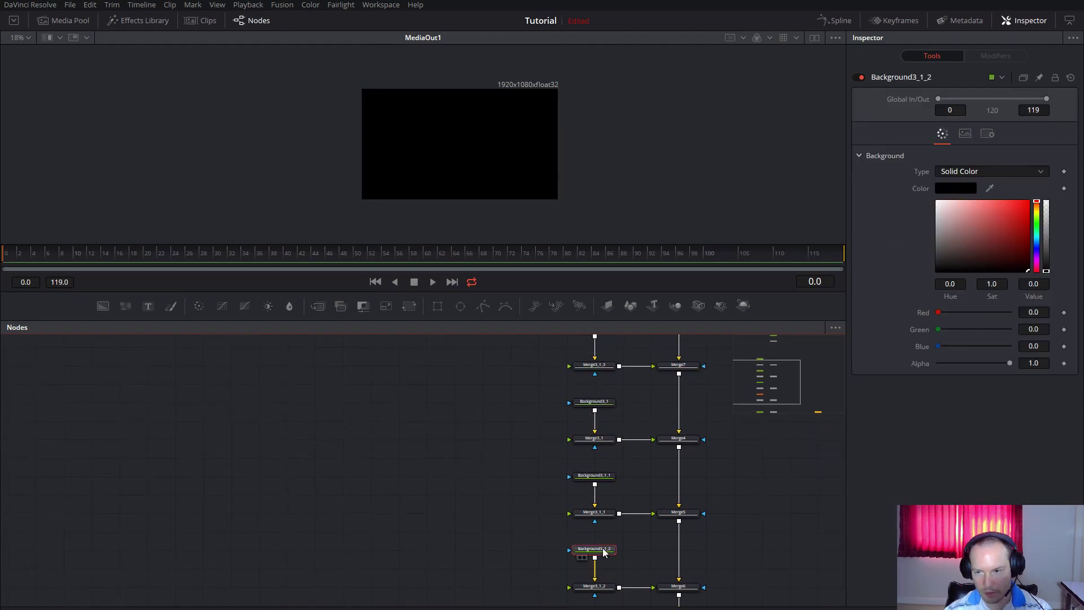
pyautogui.moveTo(1046, 275); pyautogui.dragTo(1060, 186)
pyautogui.click(600, 479)
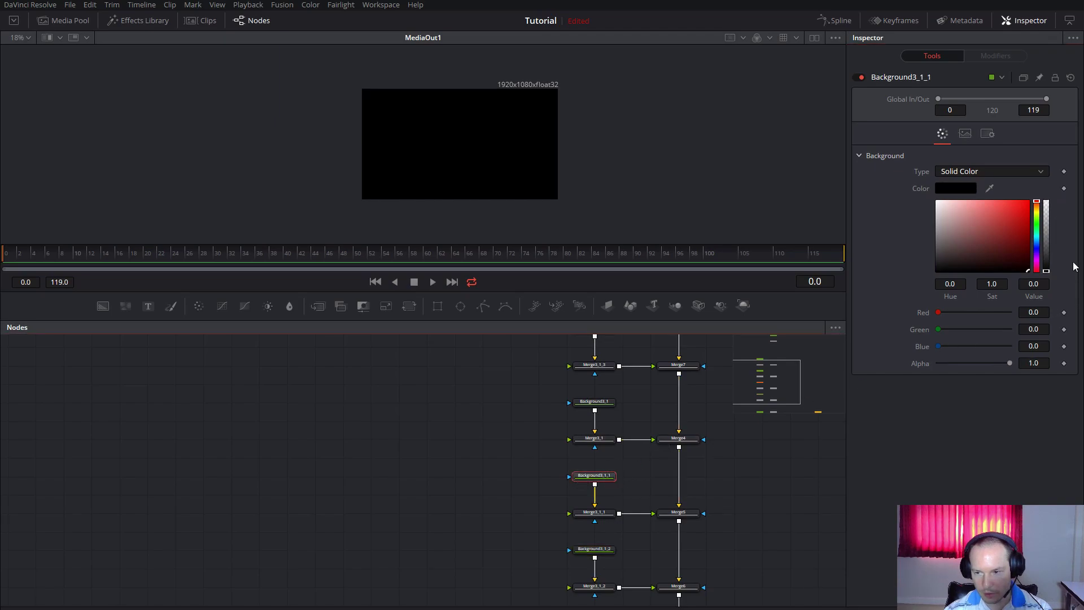
pyautogui.moveTo(1048, 266); pyautogui.dragTo(1052, 178)
# Set the alpha of Background3_1 and Background3_1_3 to 0.
pyautogui.scroll(3, 559, 463)
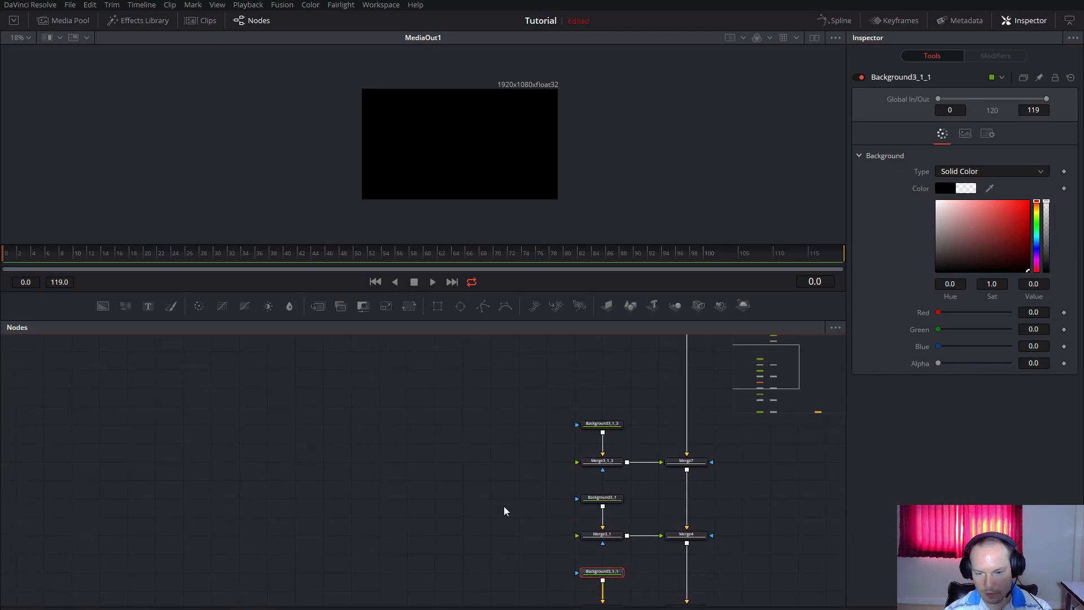
pyautogui.click(584, 500)
pyautogui.click(1048, 216)
pyautogui.click(607, 425)
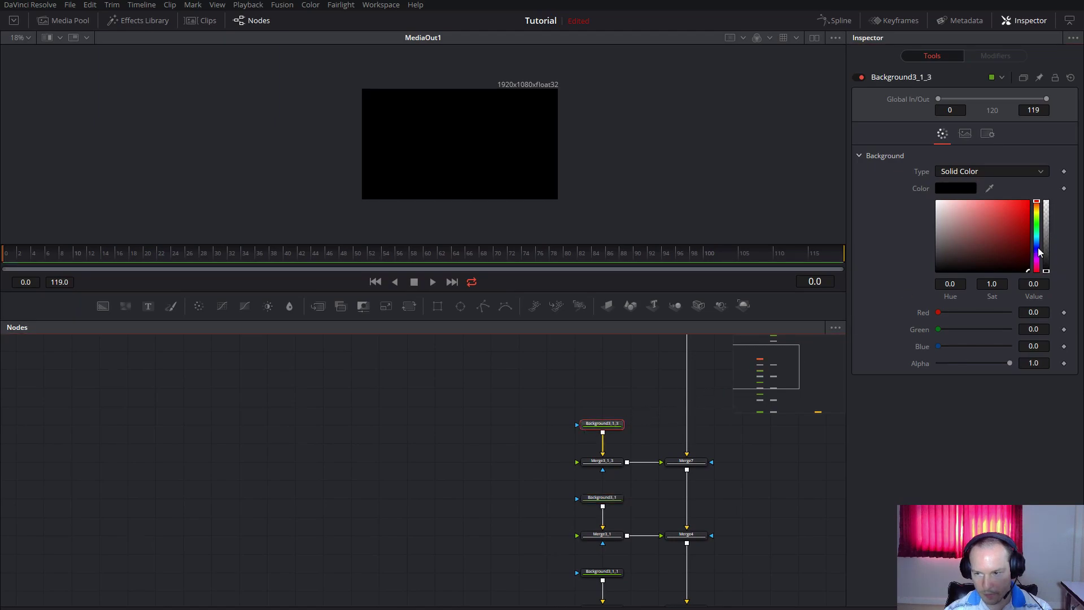
pyautogui.moveTo(1045, 245); pyautogui.dragTo(1046, 201)
# Set the alpha of Background3, at the head of the column, to 0 in its color settings.
pyautogui.scroll(3, 649, 401)
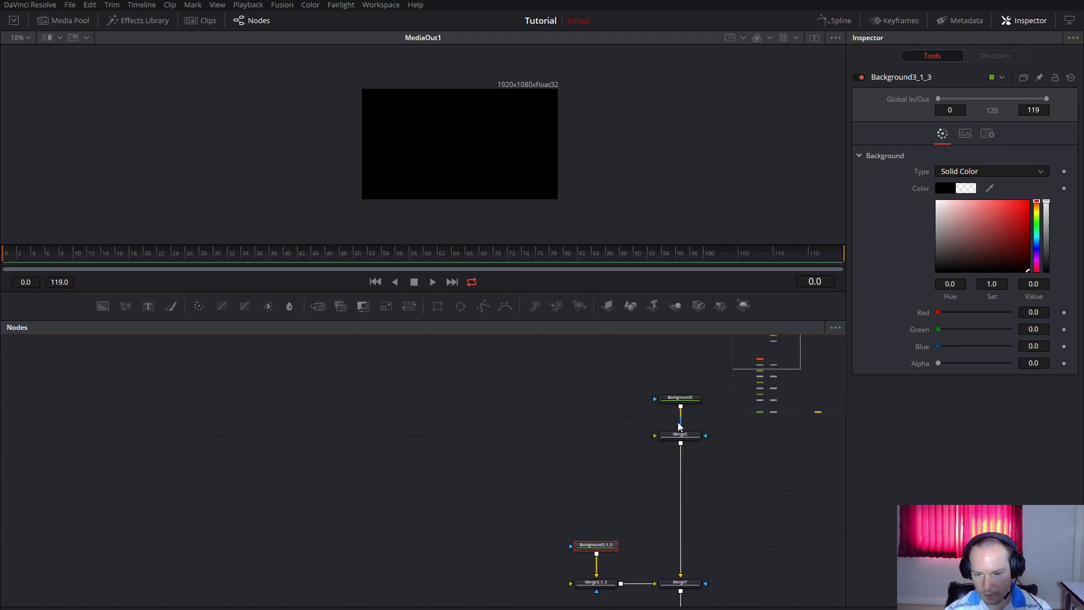
pyautogui.click(685, 407)
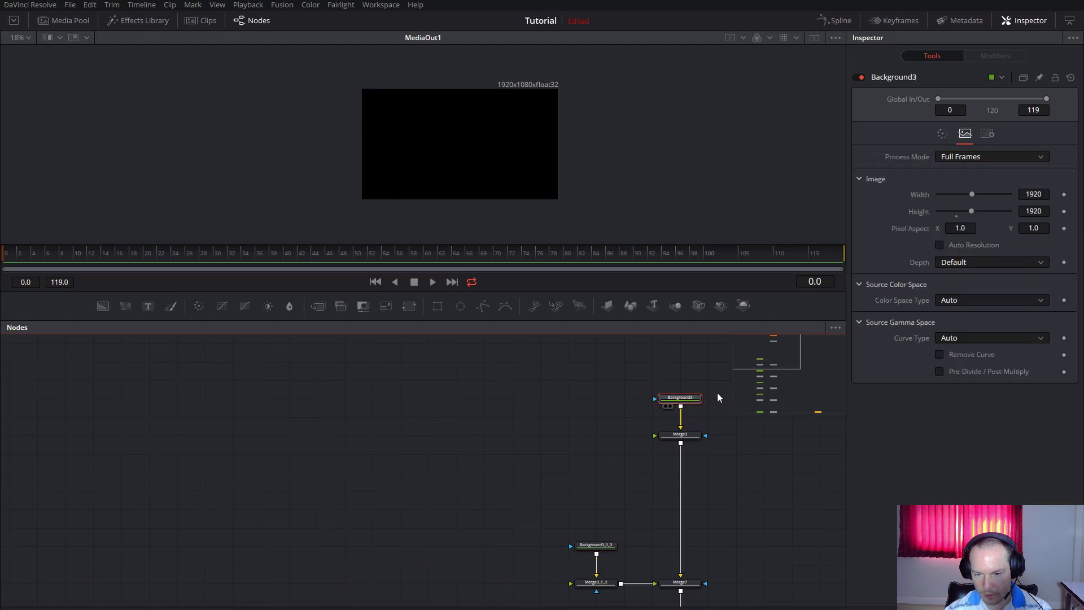
pyautogui.click(952, 135)
pyautogui.moveTo(1047, 213); pyautogui.dragTo(1050, 187)
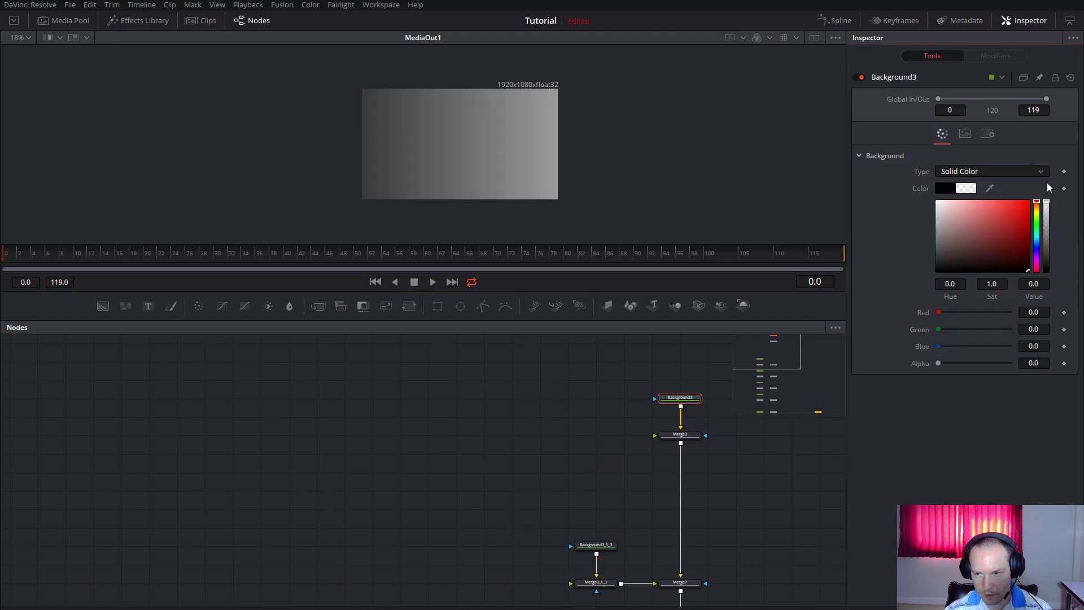
# Duplicate Background3_1_3 into the empty area beside the column and connect the copy to the foreground input of Merge3_1_3.
pyautogui.moveTo(436, 510); pyautogui.dragTo(460, 441)
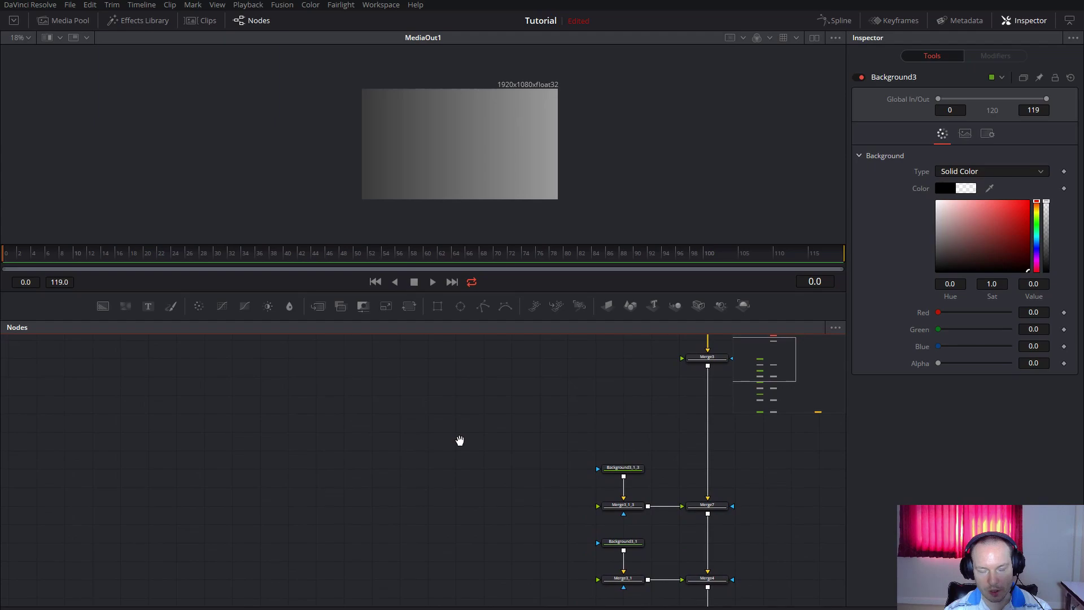
pyautogui.moveTo(486, 530); pyautogui.dragTo(523, 445)
pyautogui.click(621, 408)
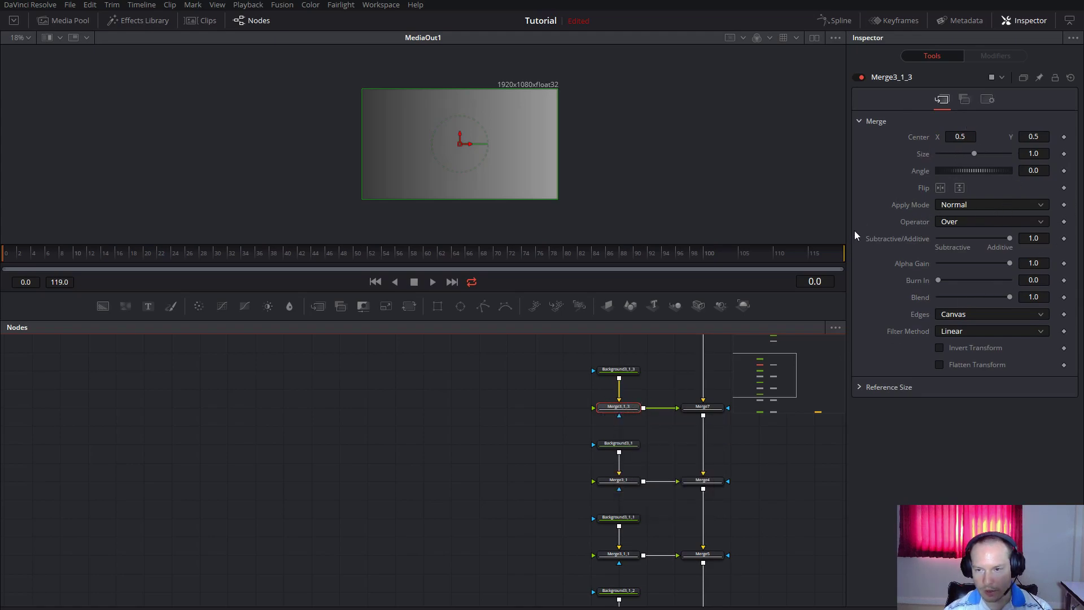
pyautogui.click(665, 442)
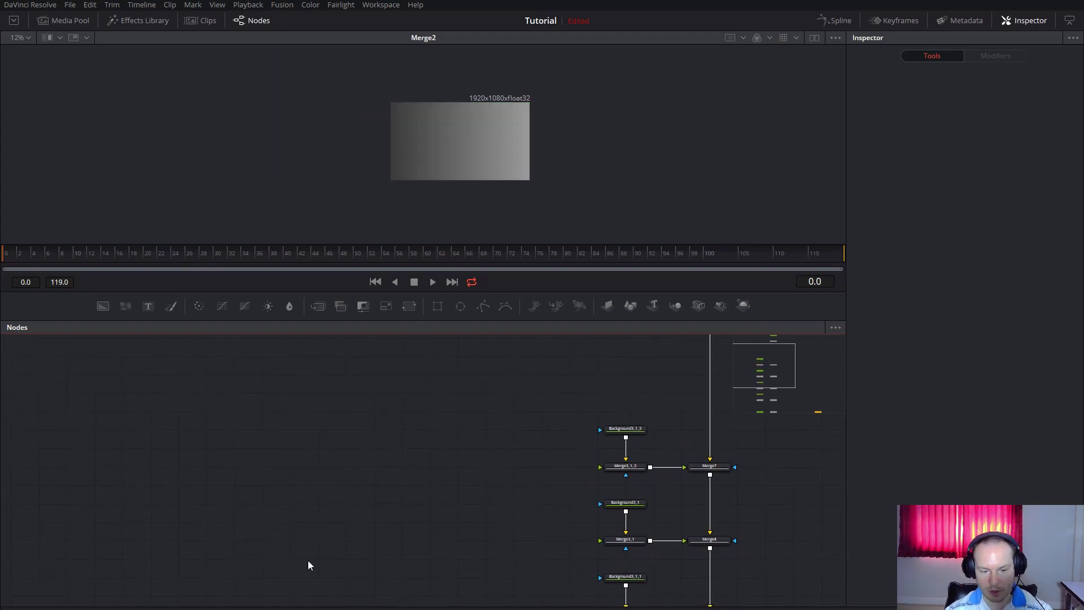
pyautogui.click(625, 429)
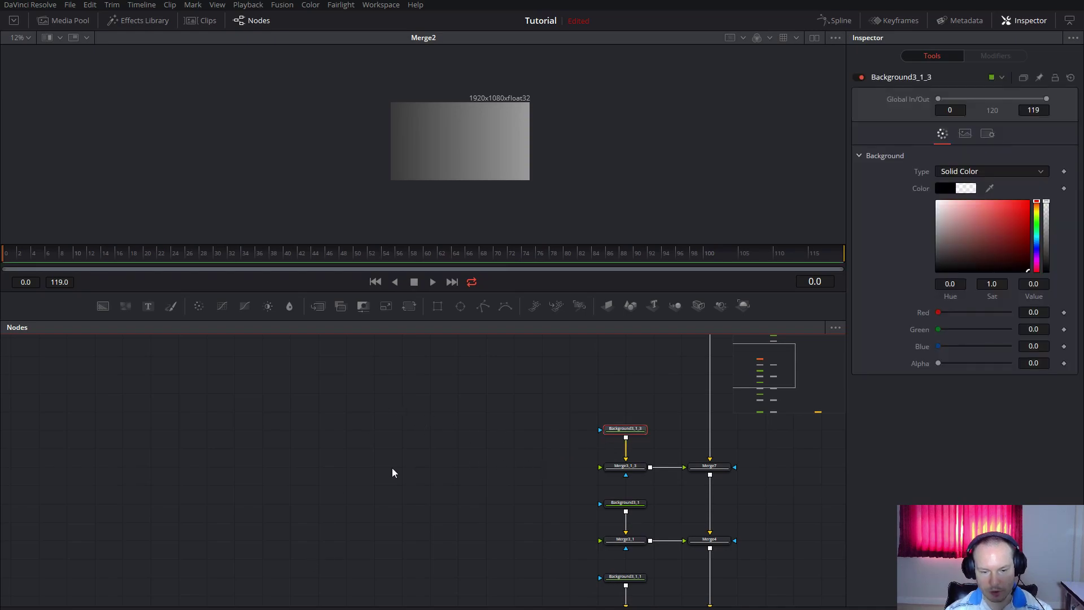
pyautogui.hotkey('ctrl', 'v')
pyautogui.moveTo(398, 467); pyautogui.dragTo(632, 468)
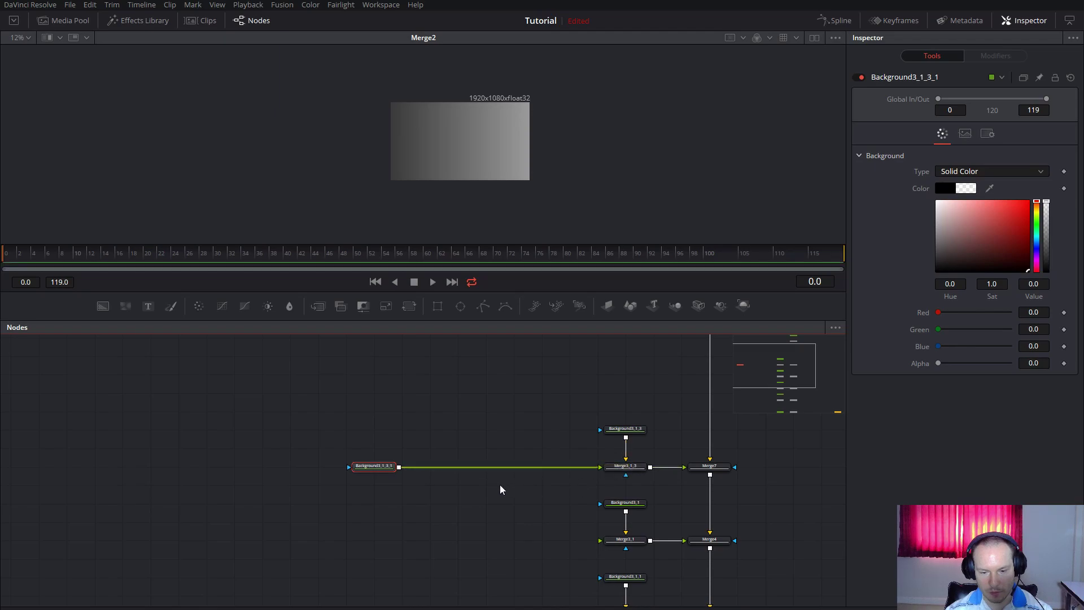
# Add a Rectangle mask to the copied background and set its height to 1.0 and width to 0.15.
pyautogui.moveTo(438, 308); pyautogui.dragTo(349, 467)
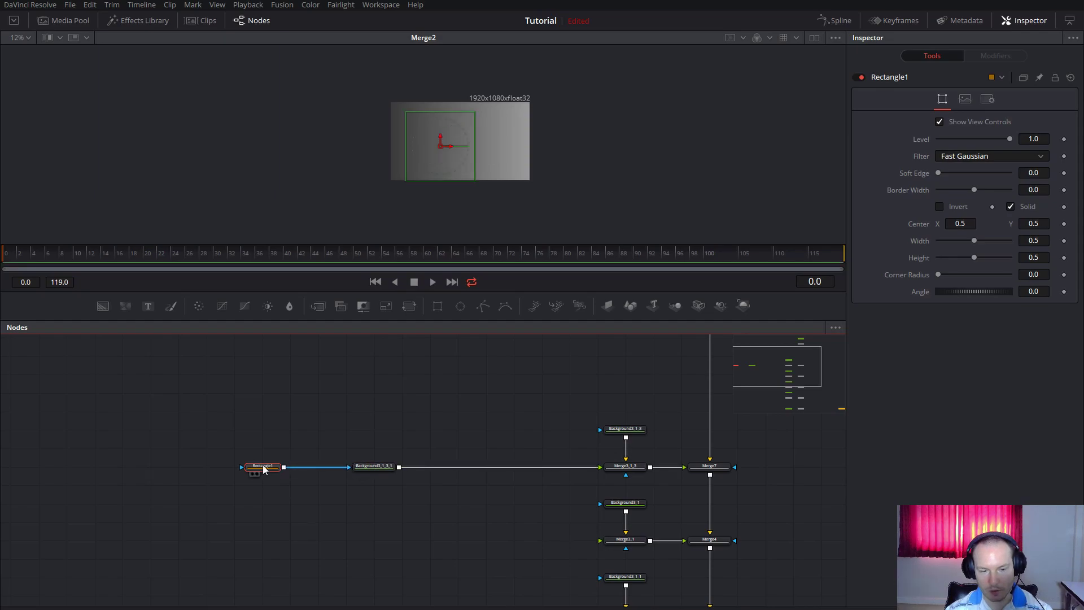
pyautogui.moveTo(975, 259); pyautogui.dragTo(1028, 264)
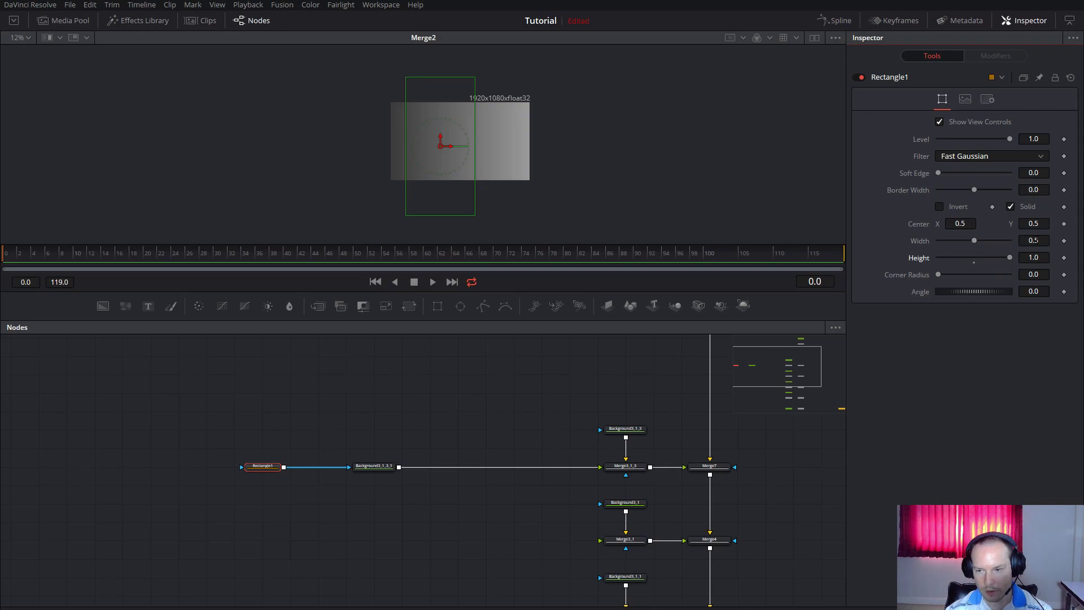
pyautogui.doubleClick(1034, 240)
pyautogui.write('0.15')
pyautogui.press('Tab')
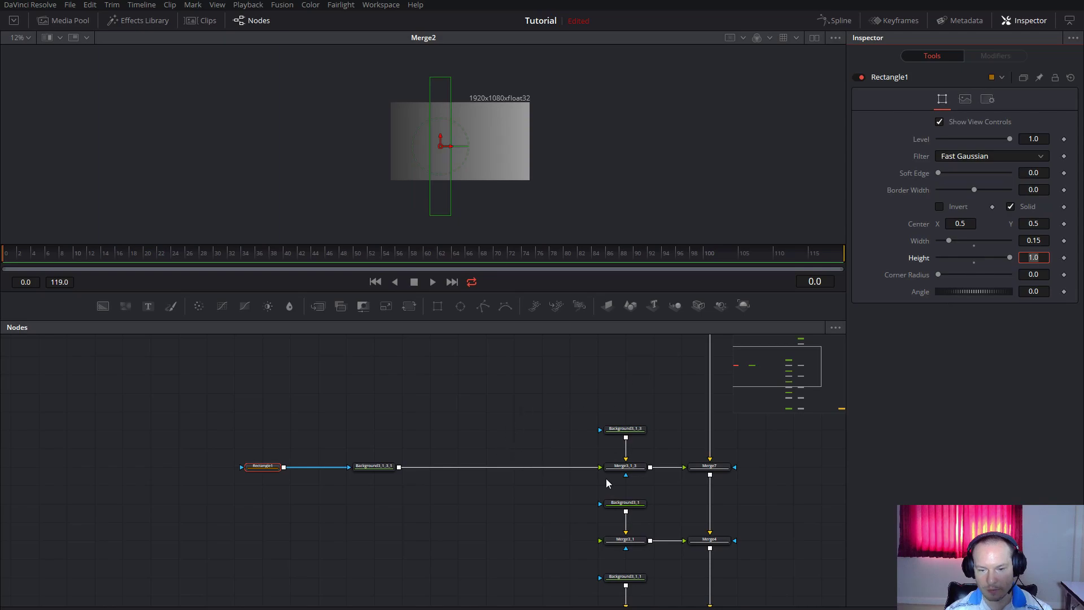
# Show Merge3_1_3 in the viewer and move its center to about X 0.77, Y 0.52.
pyautogui.click(631, 469)
pyautogui.moveTo(572, 567); pyautogui.dragTo(515, 573)
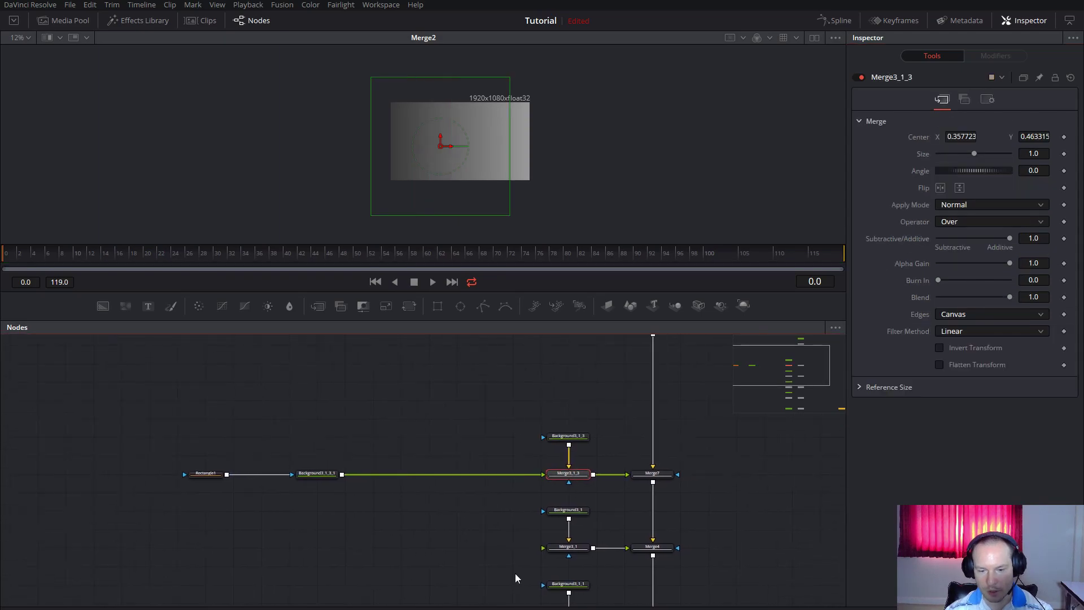
pyautogui.moveTo(577, 481)
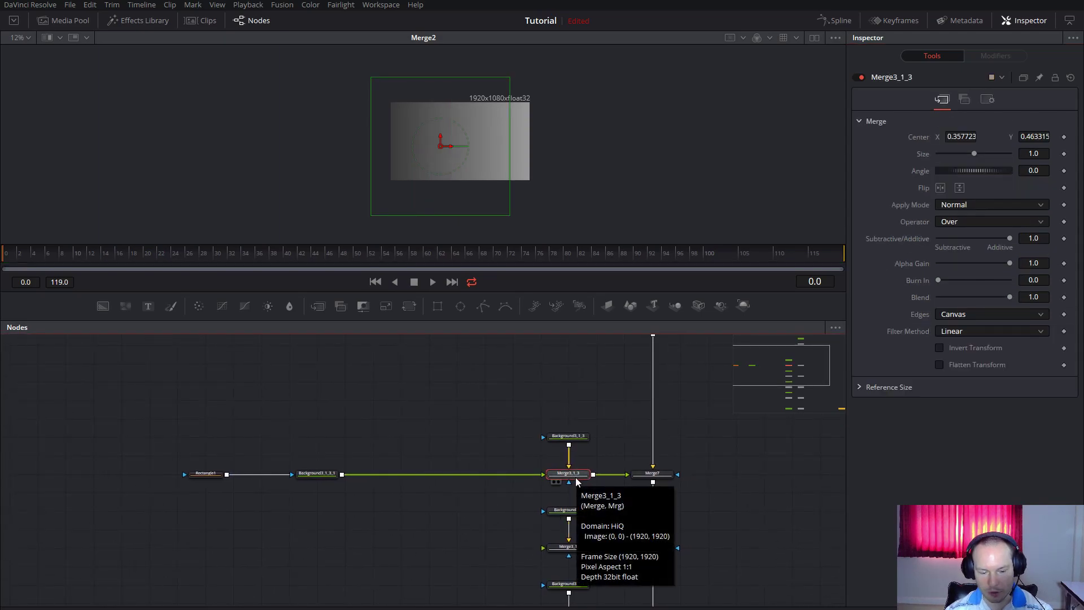
pyautogui.press('1')
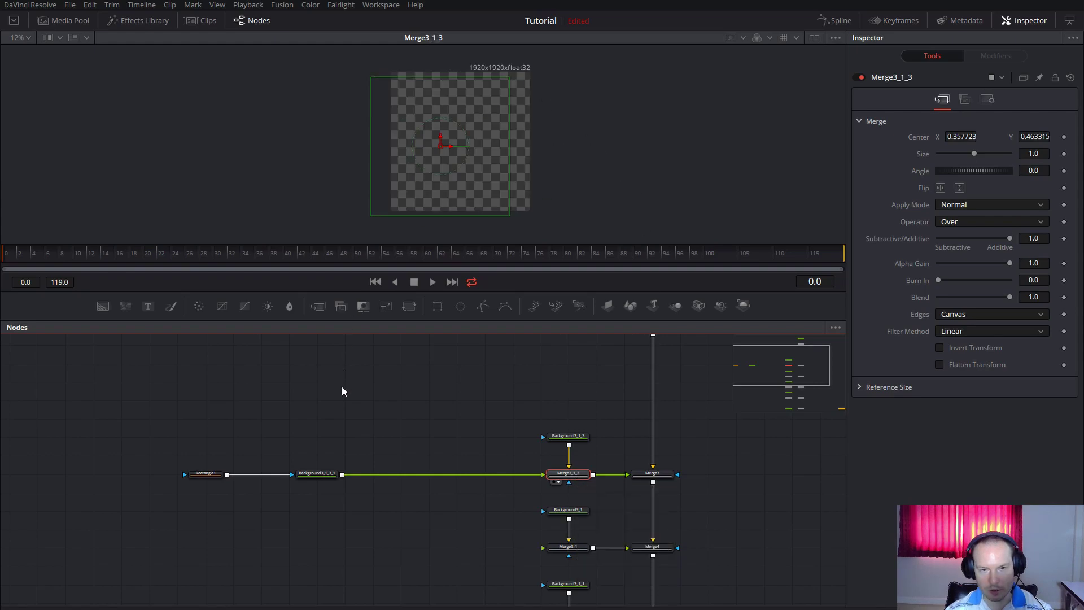
pyautogui.moveTo(350, 430); pyautogui.dragTo(408, 425)
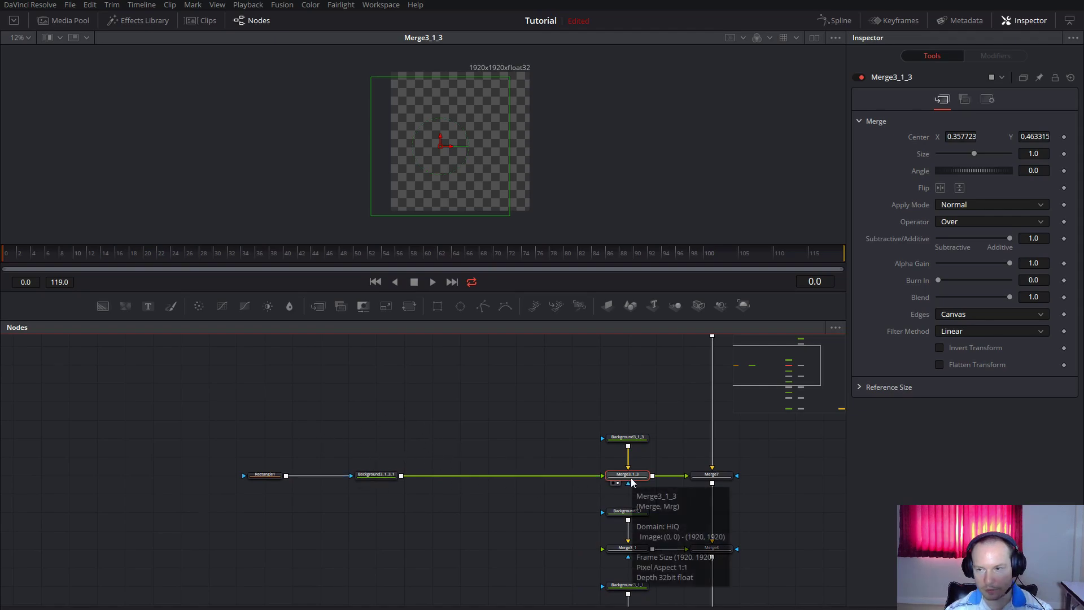
pyautogui.moveTo(440, 147); pyautogui.dragTo(495, 136)
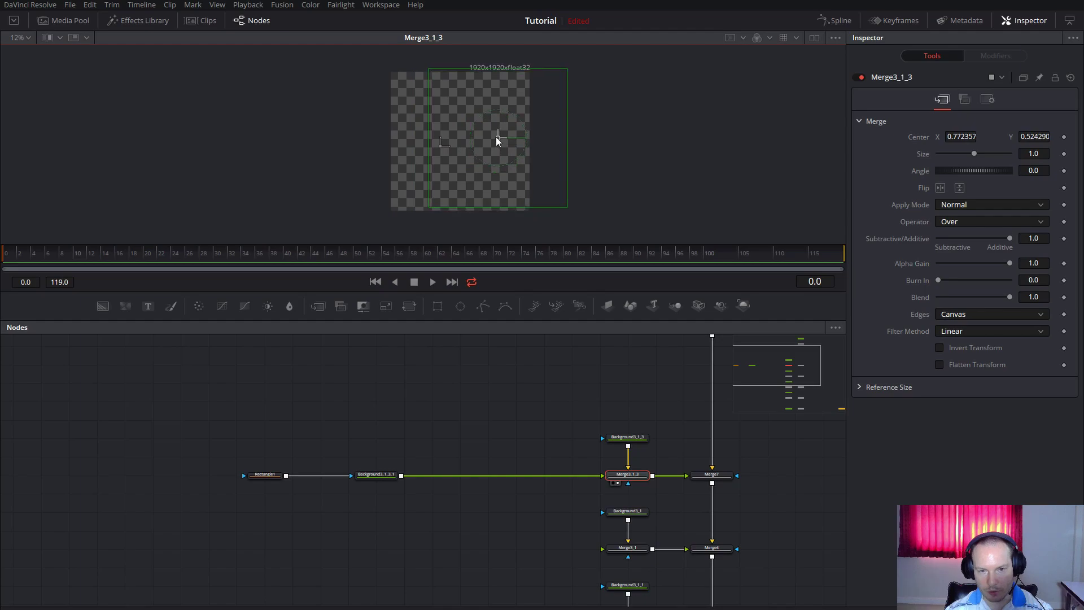
# Make Background3_1_3_1 opaque with alpha 1.0 and color it light pink with red 1.0, green and blue about 0.602.
pyautogui.click(381, 476)
pyautogui.moveTo(1046, 259); pyautogui.dragTo(1048, 272)
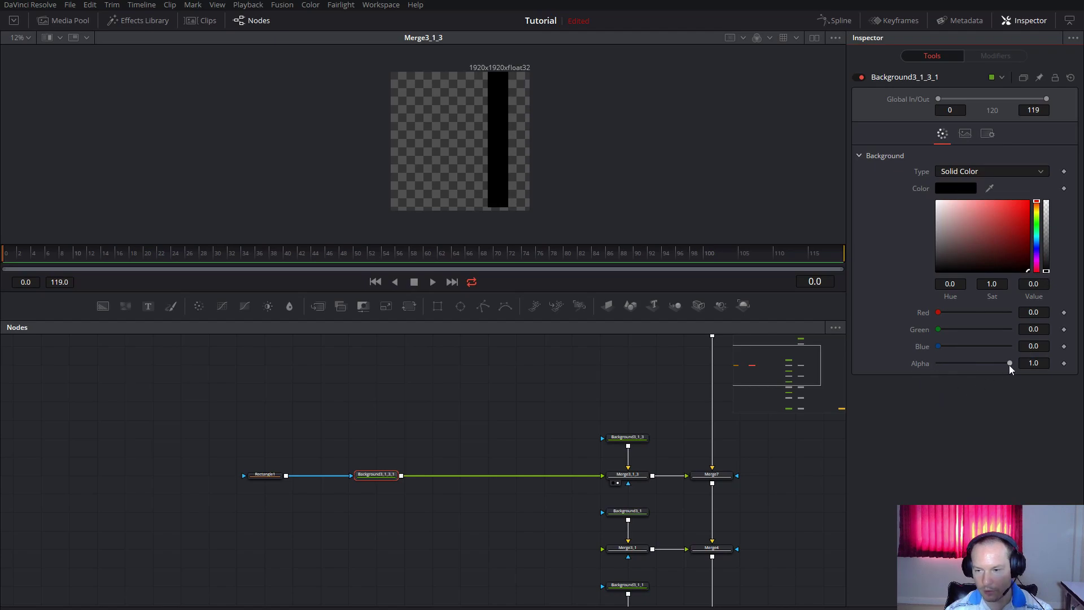
pyautogui.moveTo(966, 248); pyautogui.dragTo(973, 195)
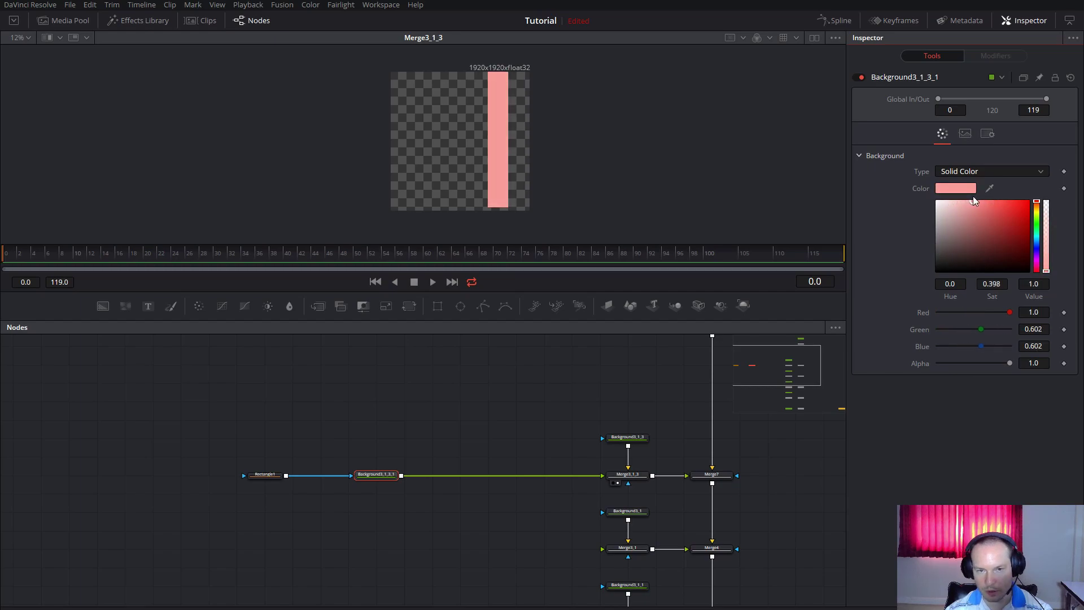
# Reset Merge3_1_3 to its default settings, returning its center to X 0.5, Y 0.5.
pyautogui.click(638, 479)
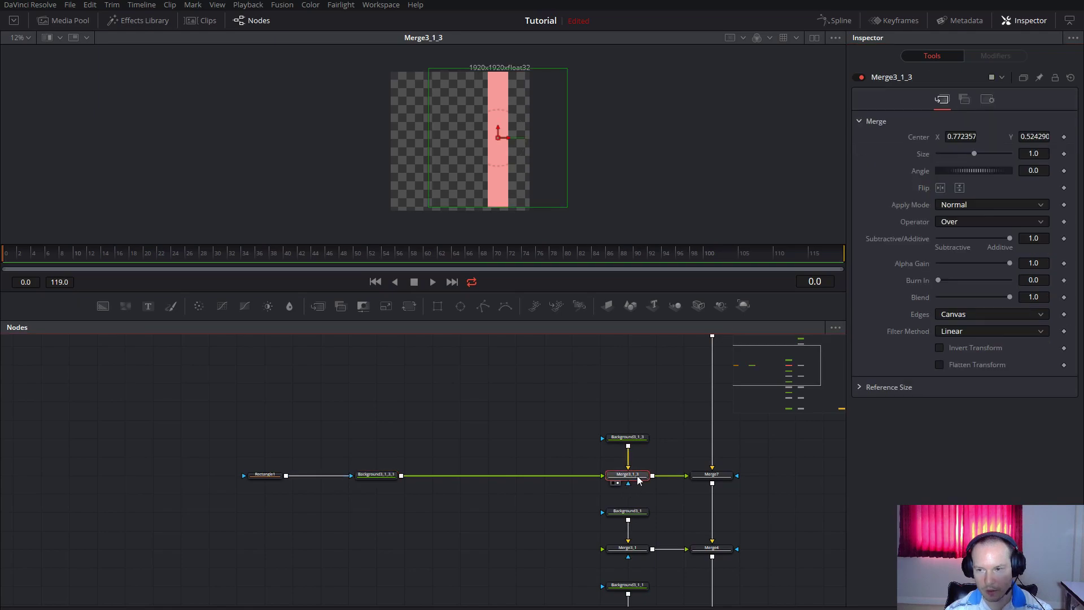
pyautogui.click(1071, 81)
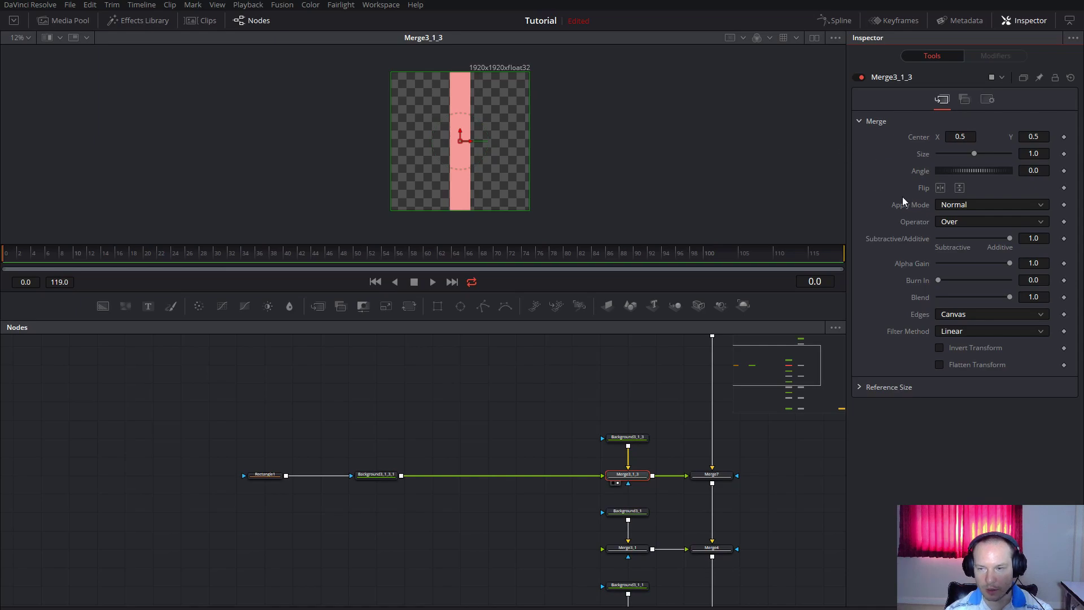
# Move Merge3_1_3's center horizontally to X 0.08, placing the pink strip along the frame's left edge.
pyautogui.moveTo(961, 137); pyautogui.dragTo(843, 137)
pyautogui.click(970, 137)
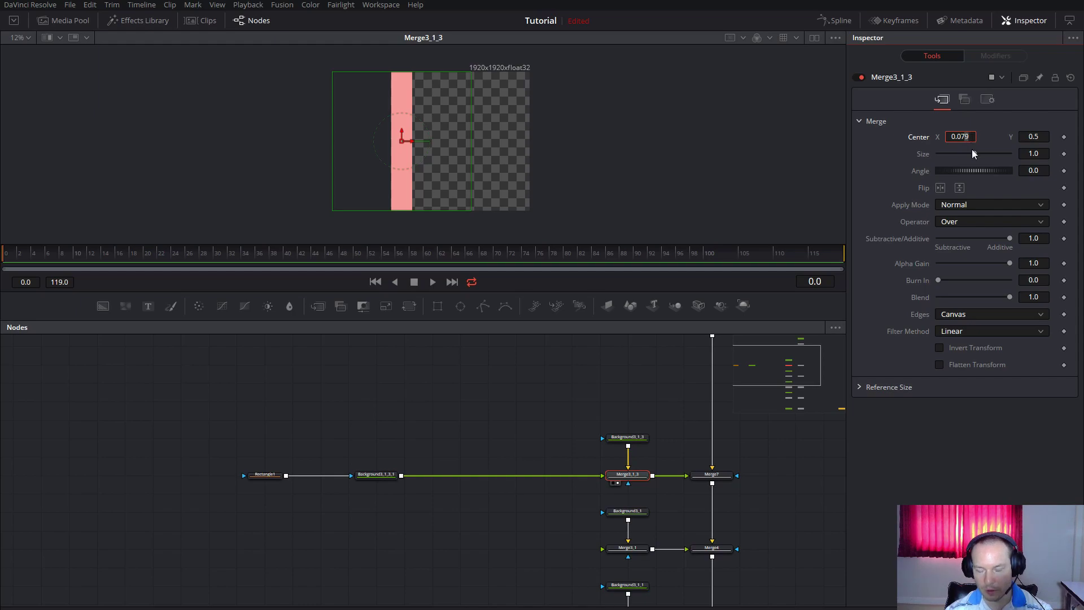
pyautogui.write('0')
pyautogui.press('BackSpace')
pyautogui.press('BackSpace')
pyautogui.press('BackSpace')
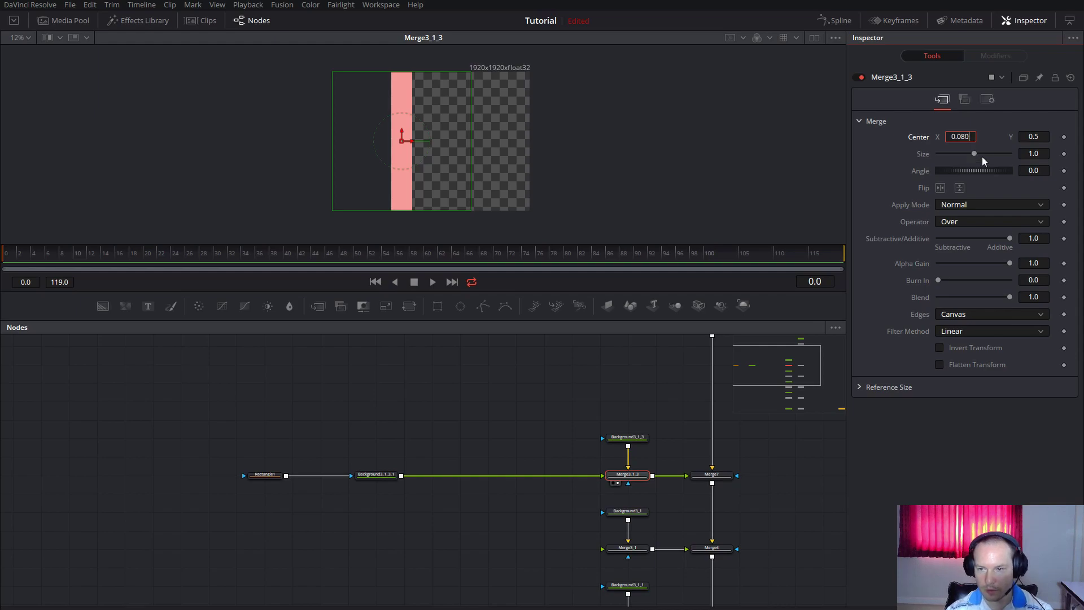
pyautogui.press('Tab')
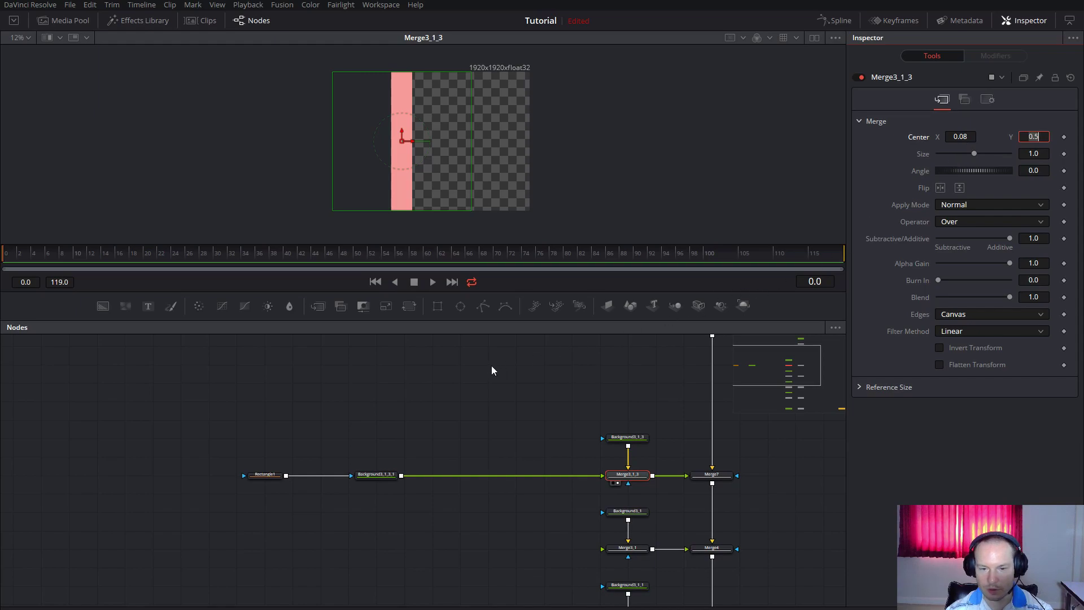
# Add a Shadow node after Background3_1_3_1 in the first row's chain.
pyautogui.moveTo(490, 412); pyautogui.dragTo(484, 380)
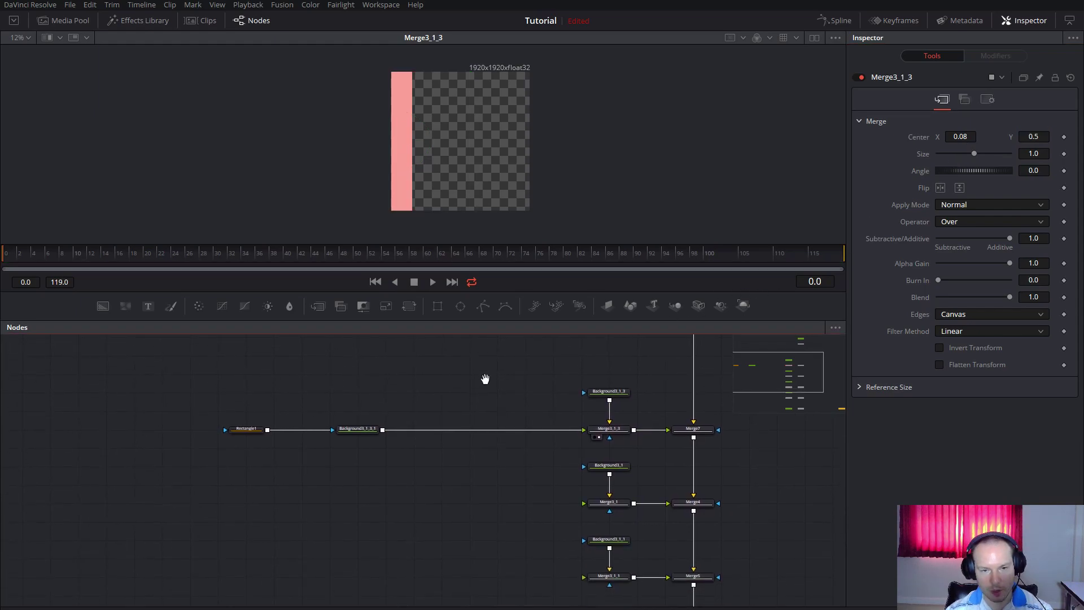
pyautogui.click(357, 432)
pyautogui.hotkey('shift', 'space')
pyautogui.write('Media Out')
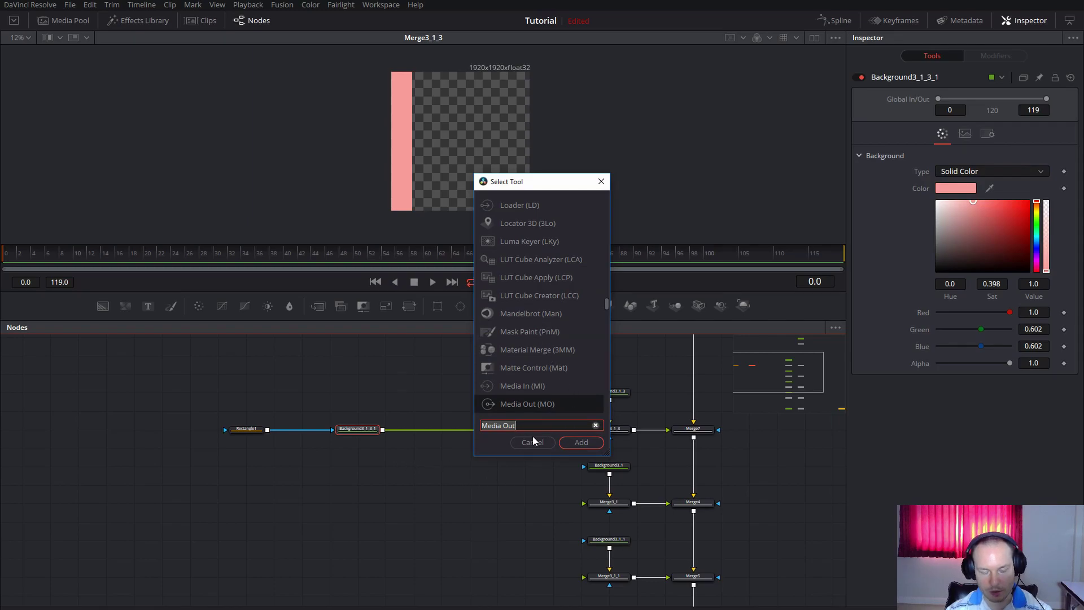
pyautogui.hotkey('ctrl', 'a')
pyautogui.write('shado')
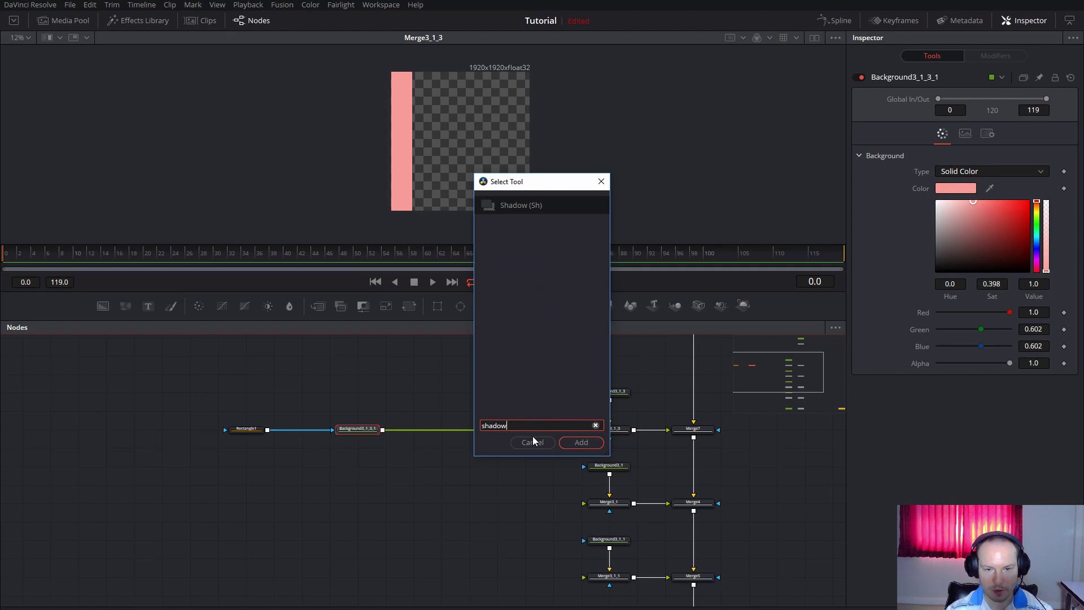
pyautogui.press('Return')
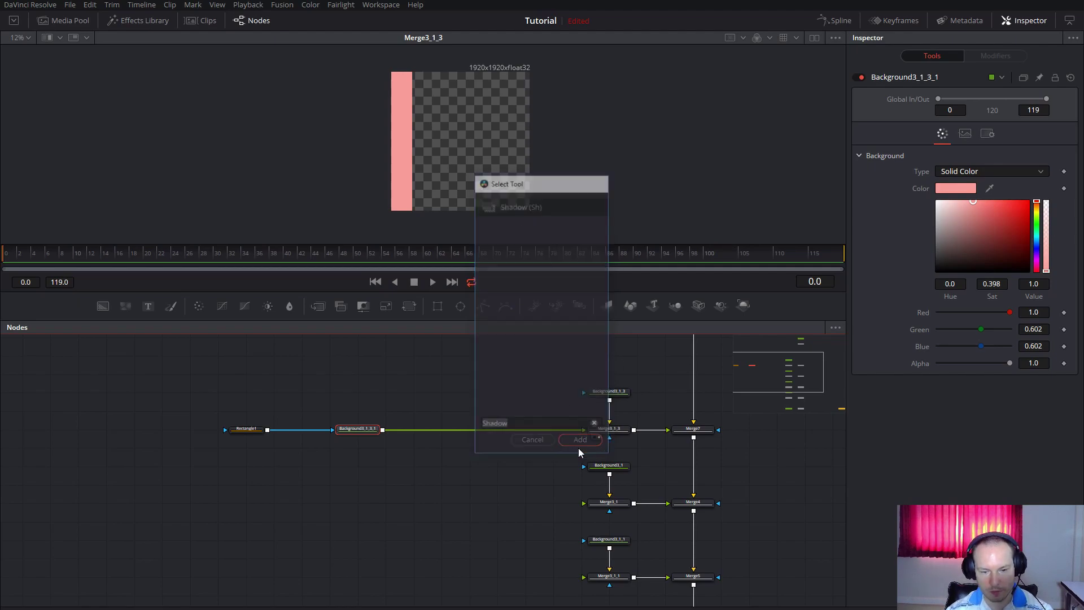
pyautogui.click(580, 441)
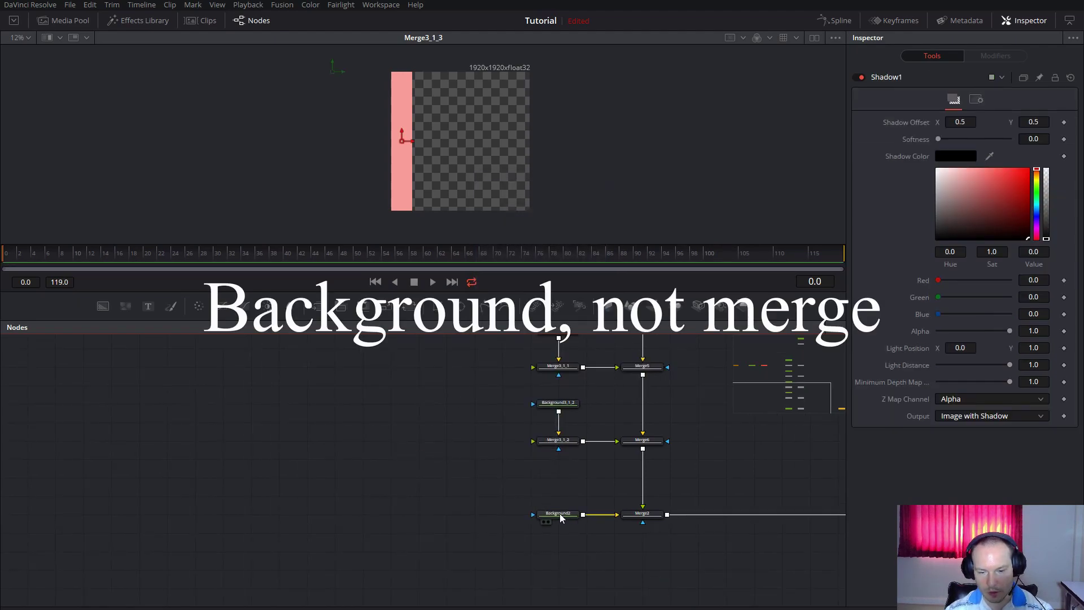
# Turn off auto resolution on Background2 and set its height to 1920.
pyautogui.click(560, 515)
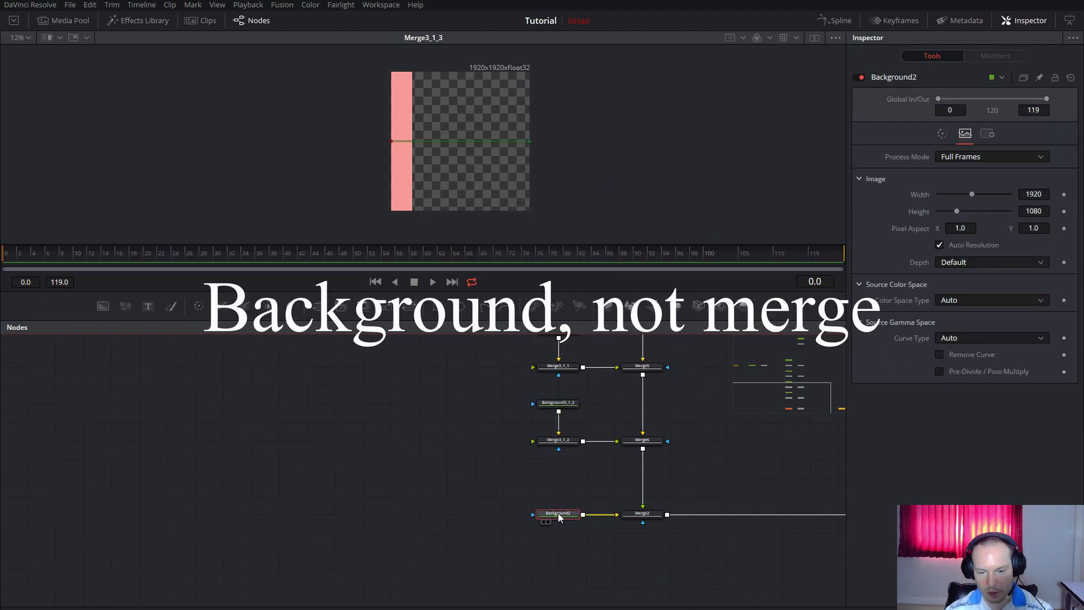
pyautogui.click(970, 245)
pyautogui.click(1034, 211)
pyautogui.write('1920')
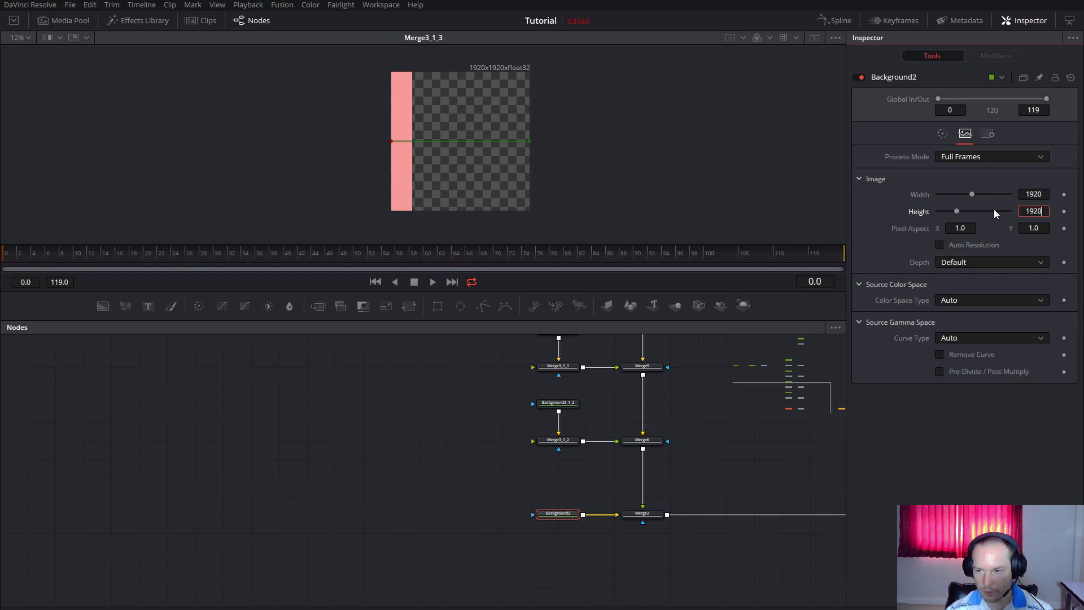
pyautogui.press('Tab')
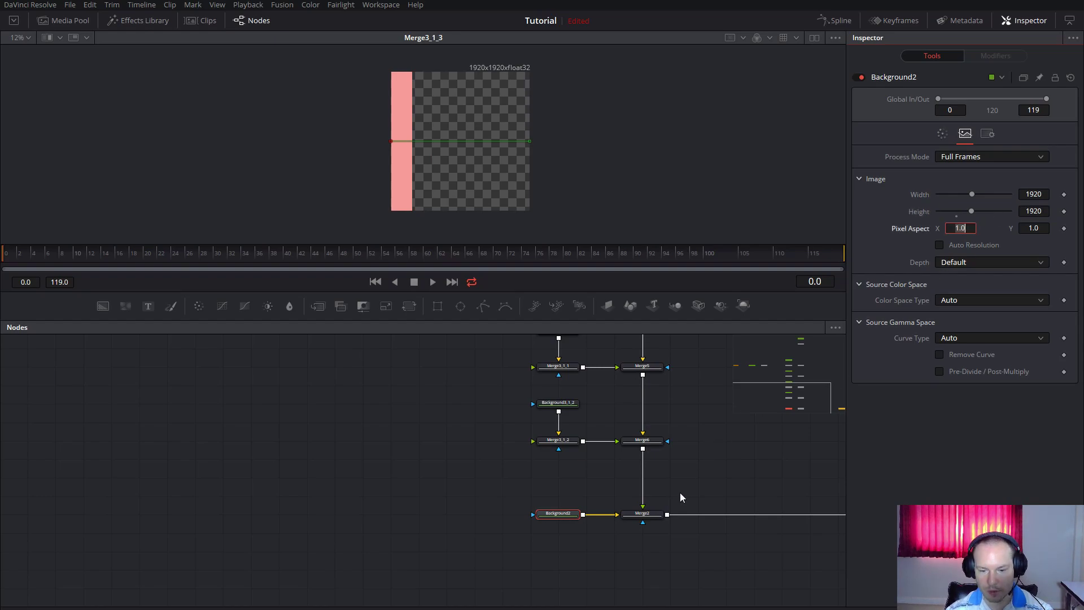
# Show Merge2 in the viewer and set Shadow1's softness to 0.05.
pyautogui.click(644, 514)
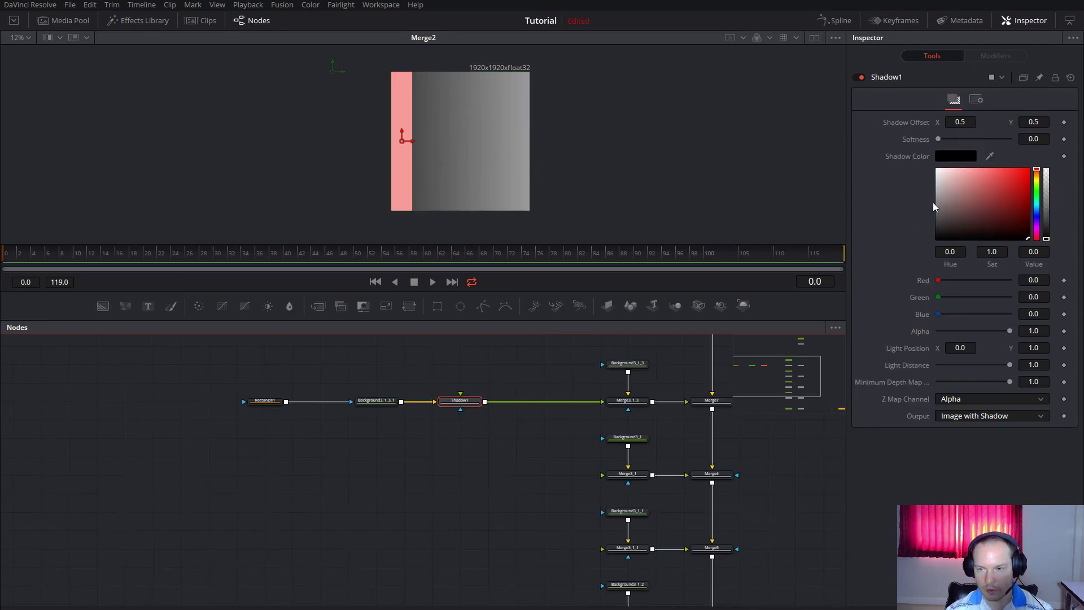
pyautogui.moveTo(939, 137); pyautogui.dragTo(1014, 137)
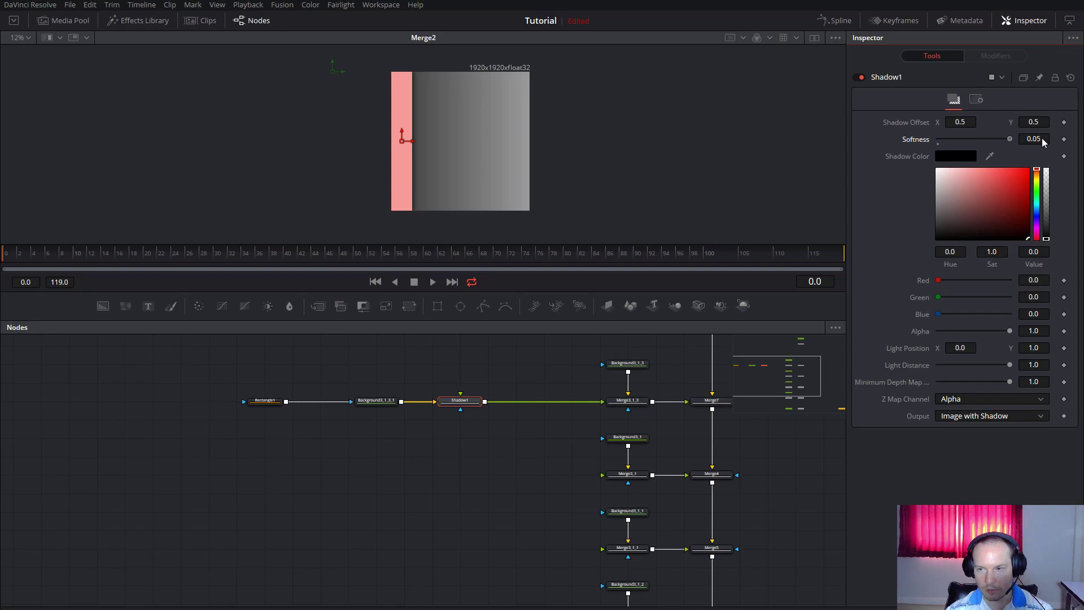
# Duplicate the Rectangle, Background and Shadow chain into the second row and connect it to Merge3_1's foreground.
pyautogui.moveTo(228, 380); pyautogui.dragTo(509, 412)
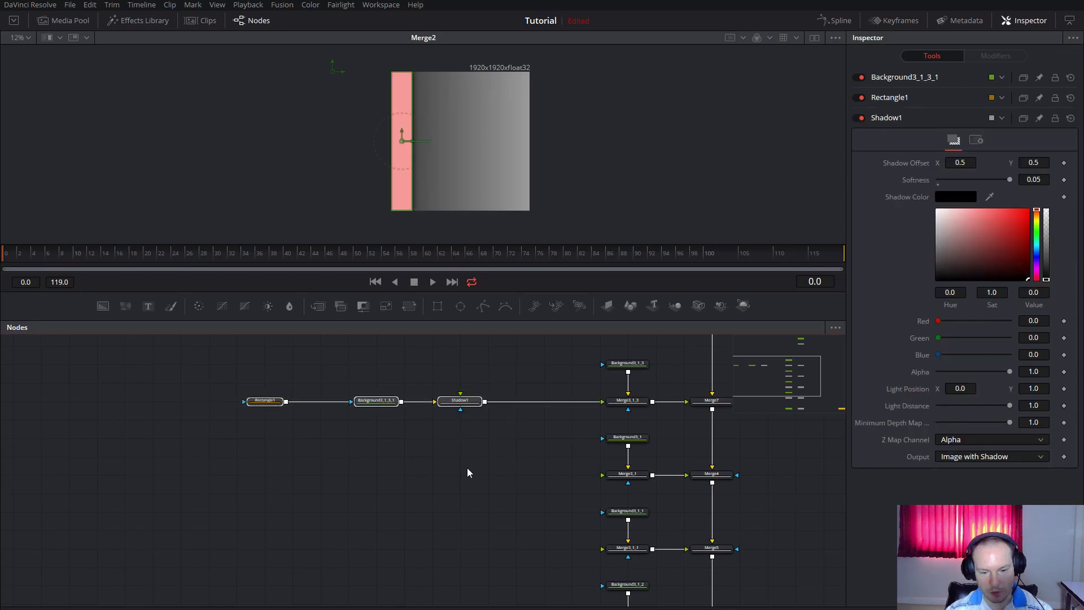
pyautogui.hotkey('ctrl', 'v')
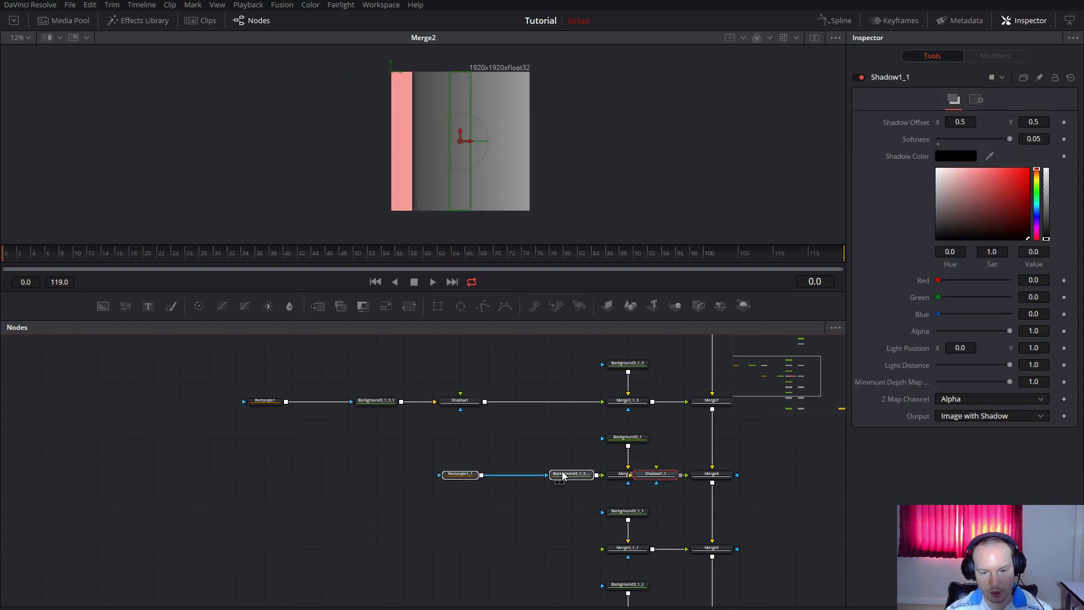
pyautogui.moveTo(563, 476); pyautogui.dragTo(367, 476)
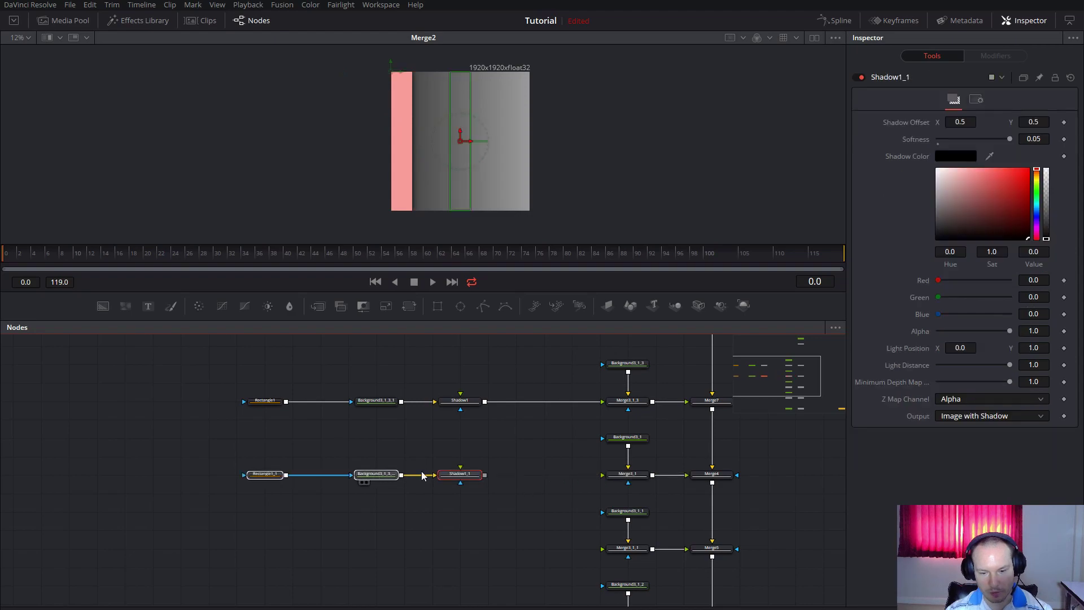
pyautogui.moveTo(484, 476); pyautogui.dragTo(602, 475)
# Set Merge3_1's center X to 0.15.
pyautogui.click(627, 474)
pyautogui.moveTo(963, 138); pyautogui.dragTo(767, 138)
pyautogui.click(967, 136)
pyautogui.press('BackSpace')
pyautogui.write('0.15')
pyautogui.press('Tab')
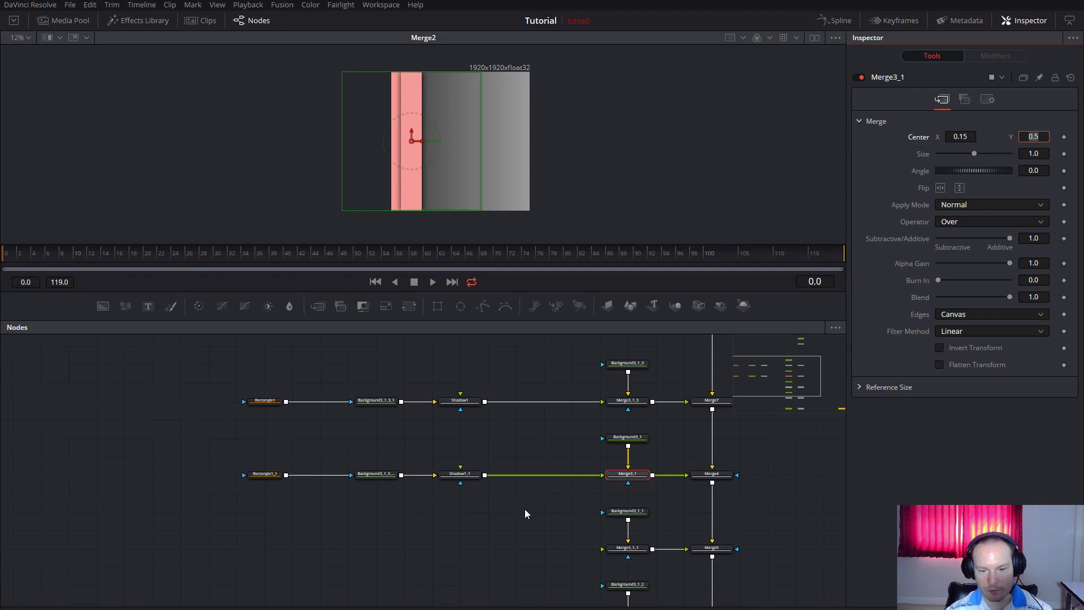
# Duplicate the second row's Rectangle, Background and Shadow chain into the third row, aligned below the original.
pyautogui.middleClick(479, 534)
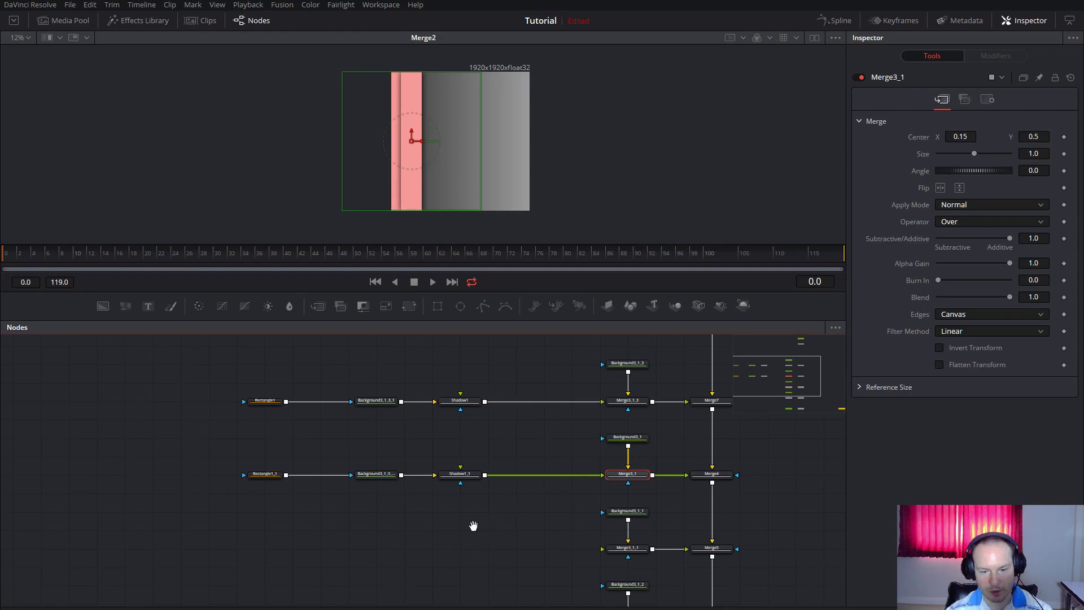
pyautogui.moveTo(473, 526); pyautogui.dragTo(470, 469)
pyautogui.moveTo(195, 395); pyautogui.dragTo(490, 430)
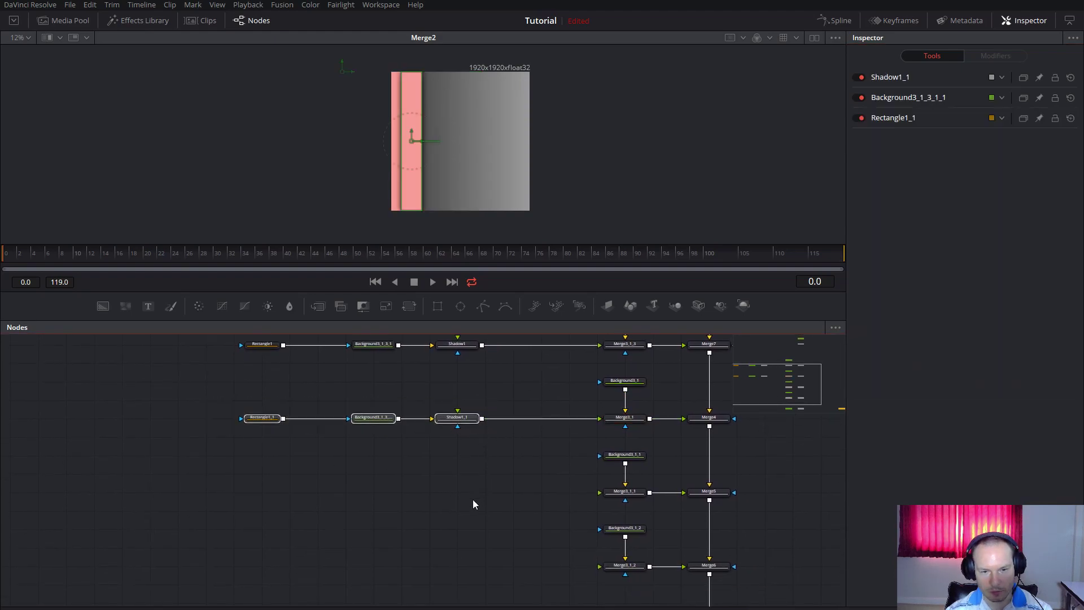
pyautogui.hotkey('ctrl', 'c')
pyautogui.hotkey('ctrl', 'v')
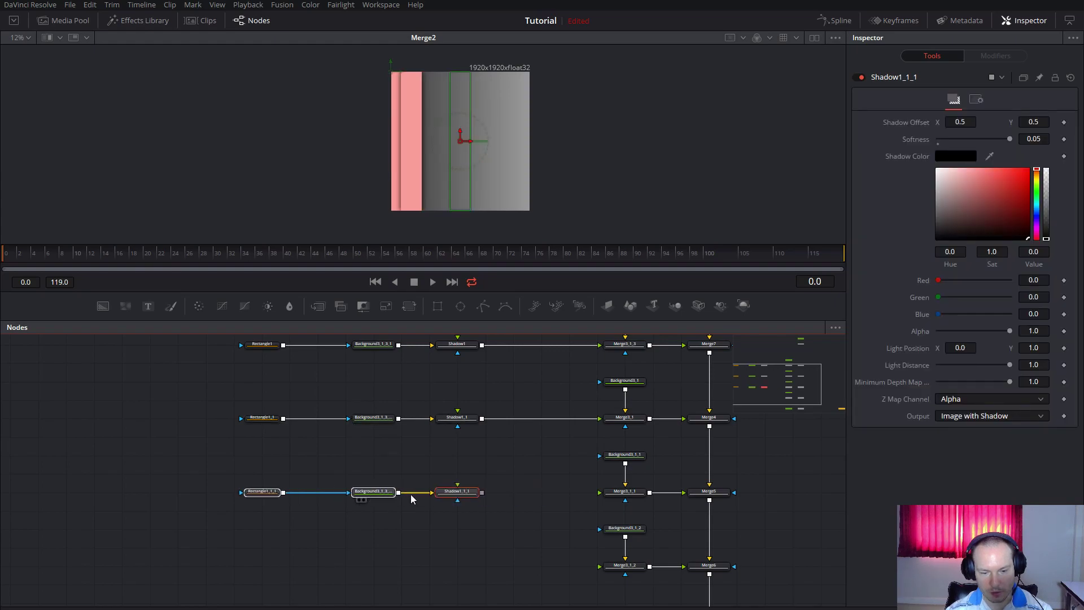
pyautogui.click(398, 495)
# Connect the third row's Shadow to Merge3_1_1 and move its rectangle mask's center to about X 0.25.
pyautogui.moveTo(481, 492); pyautogui.dragTo(605, 496)
pyautogui.moveTo(470, 142); pyautogui.dragTo(434, 138)
pyautogui.click(490, 556)
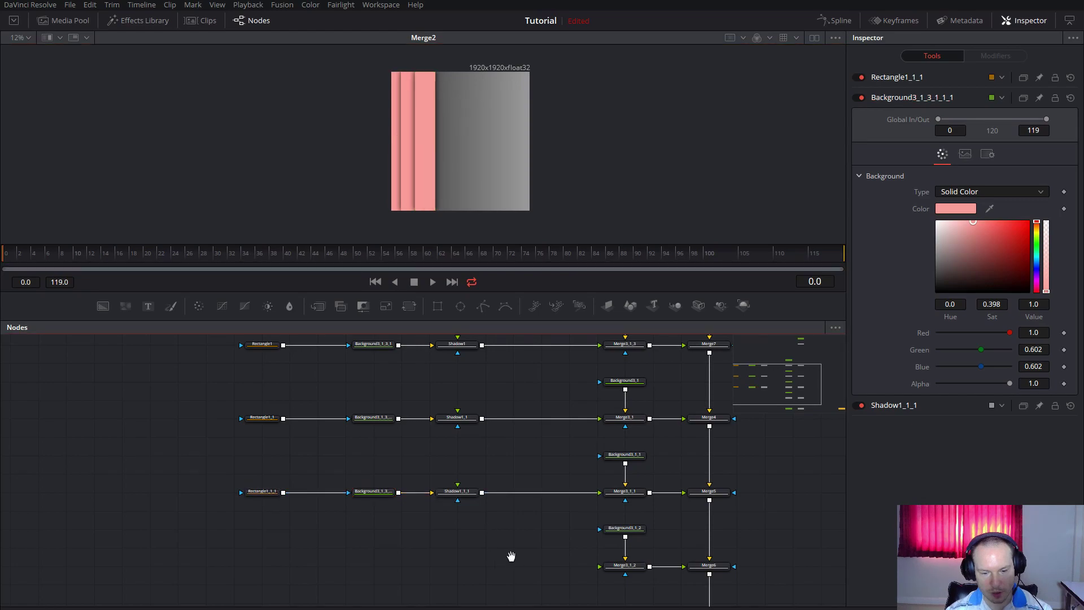
# Duplicate the third row's Rectangle, Background and Shadow chain into the fourth row and connect it to Merge3_1_2.
pyautogui.scroll(-3, 508, 508)
pyautogui.moveTo(240, 392); pyautogui.dragTo(492, 450)
pyautogui.click(477, 498)
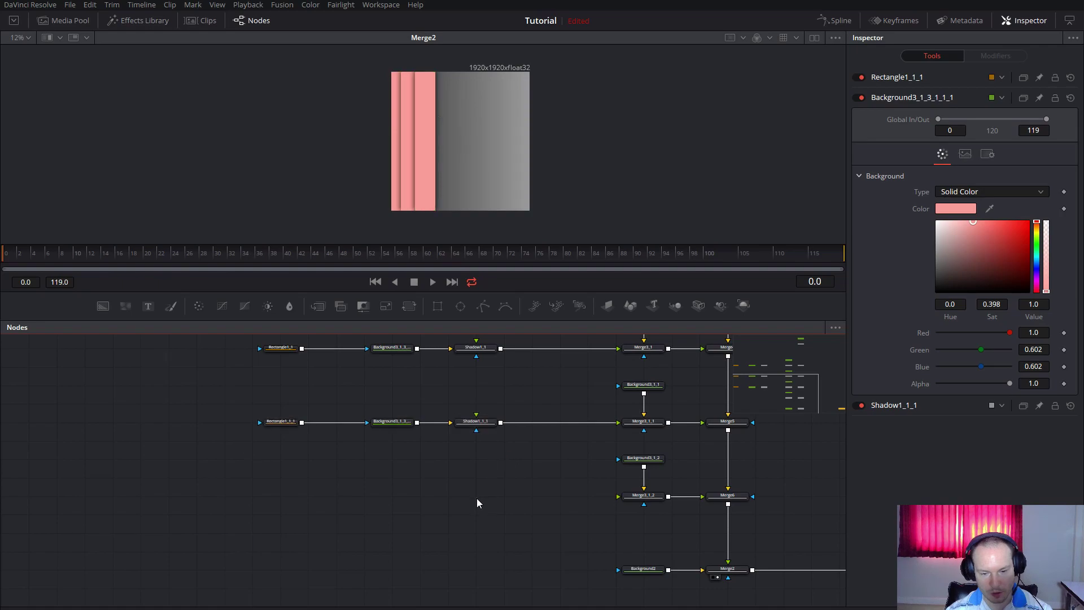
pyautogui.hotkey('ctrl', 'v')
pyautogui.moveTo(578, 497); pyautogui.dragTo(396, 491)
pyautogui.click(397, 495)
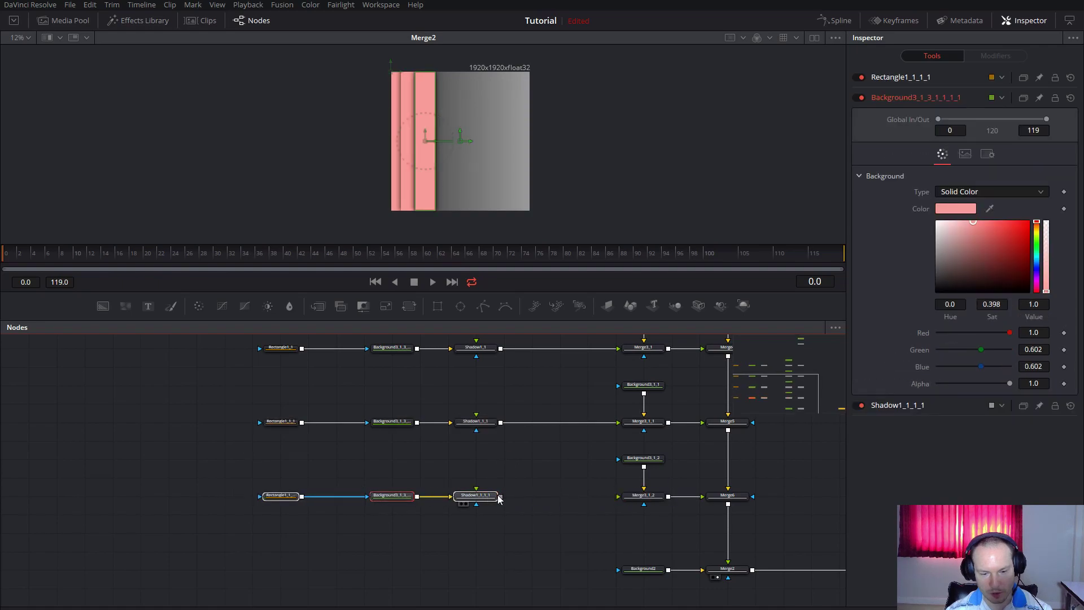
pyautogui.moveTo(500, 496); pyautogui.dragTo(642, 501)
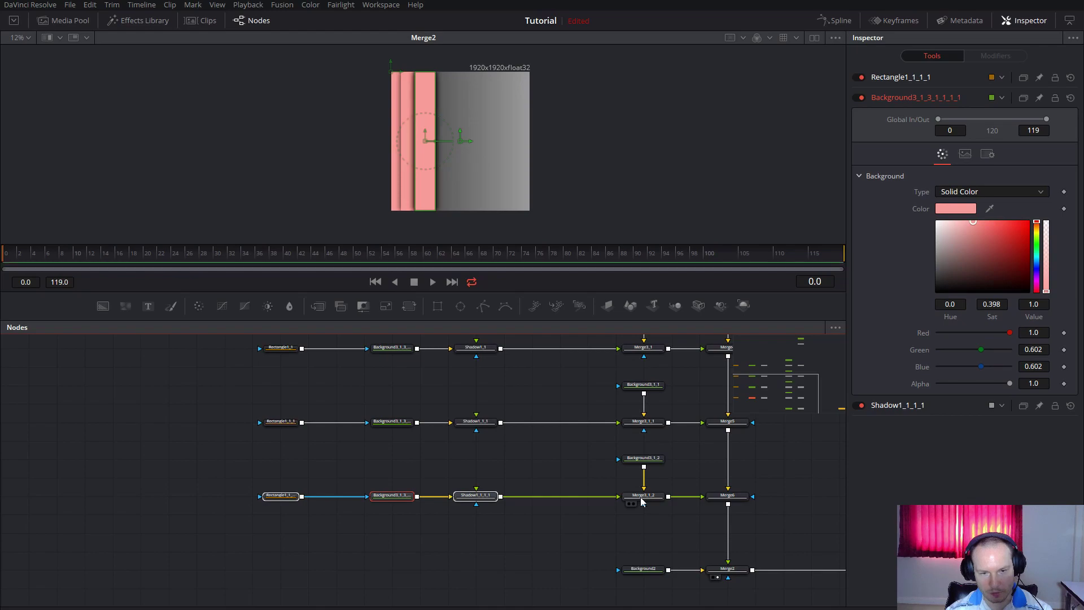
# Set the fourth row's Rectangle1_1_1_1 mask width to 0.25.
pyautogui.click(298, 494)
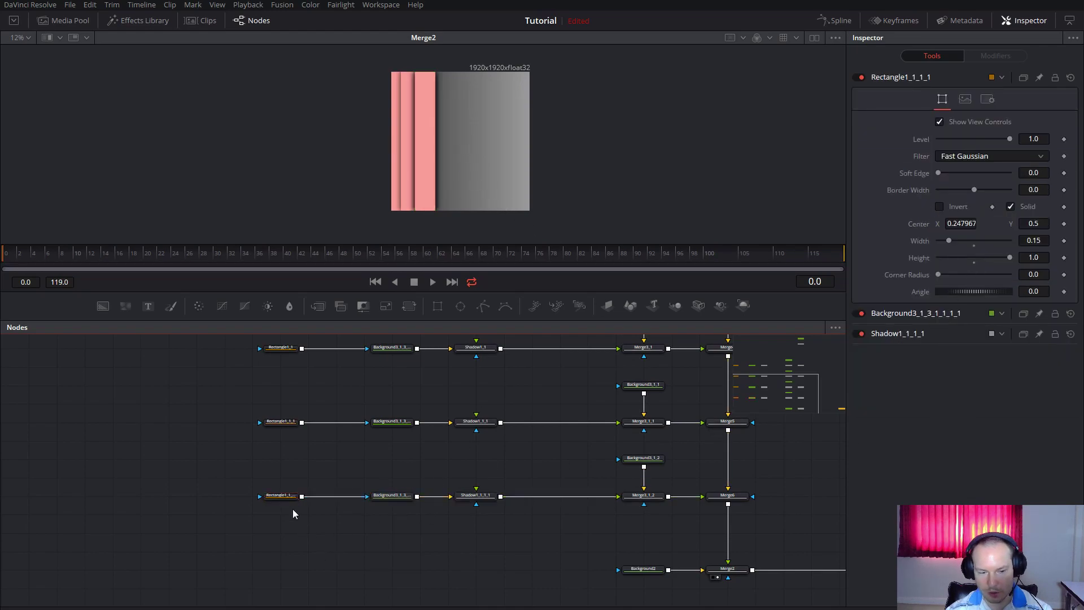
pyautogui.click(278, 500)
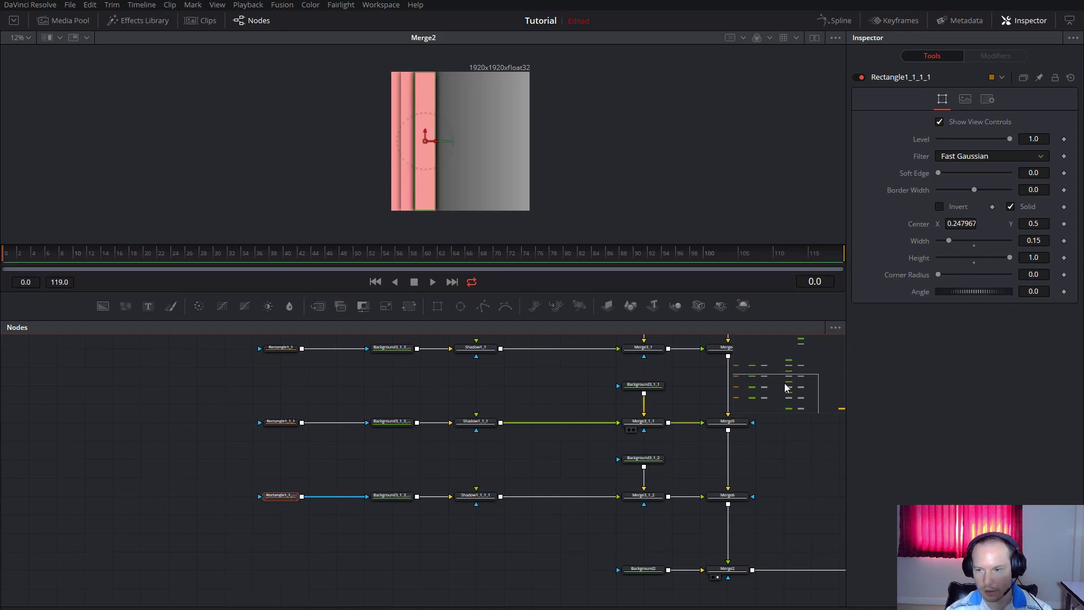
pyautogui.click(1038, 240)
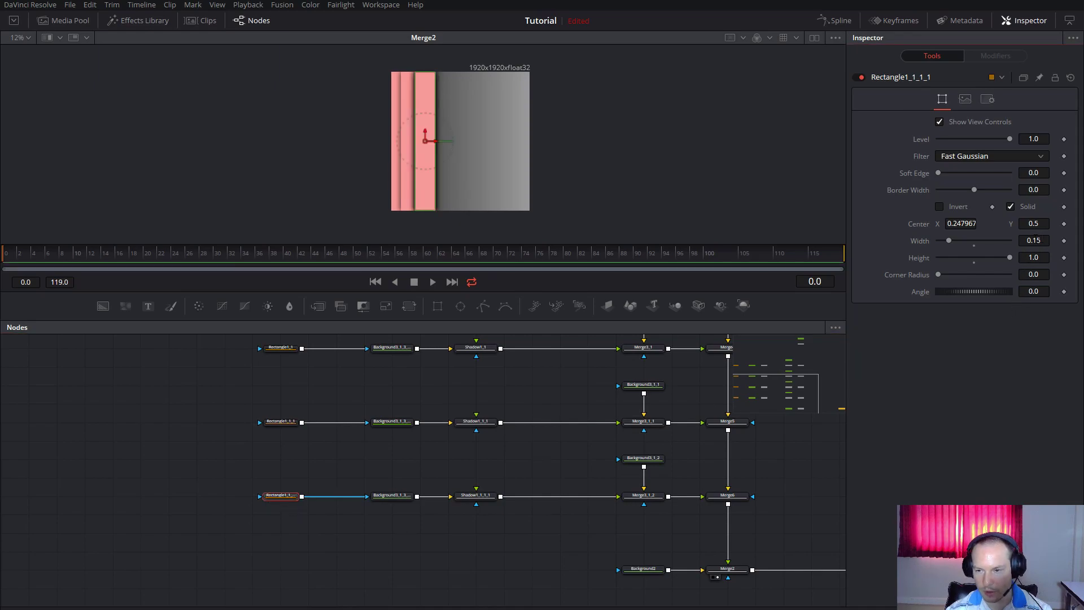
pyautogui.press('BackSpace')
pyautogui.write('2')
pyautogui.press('Tab')
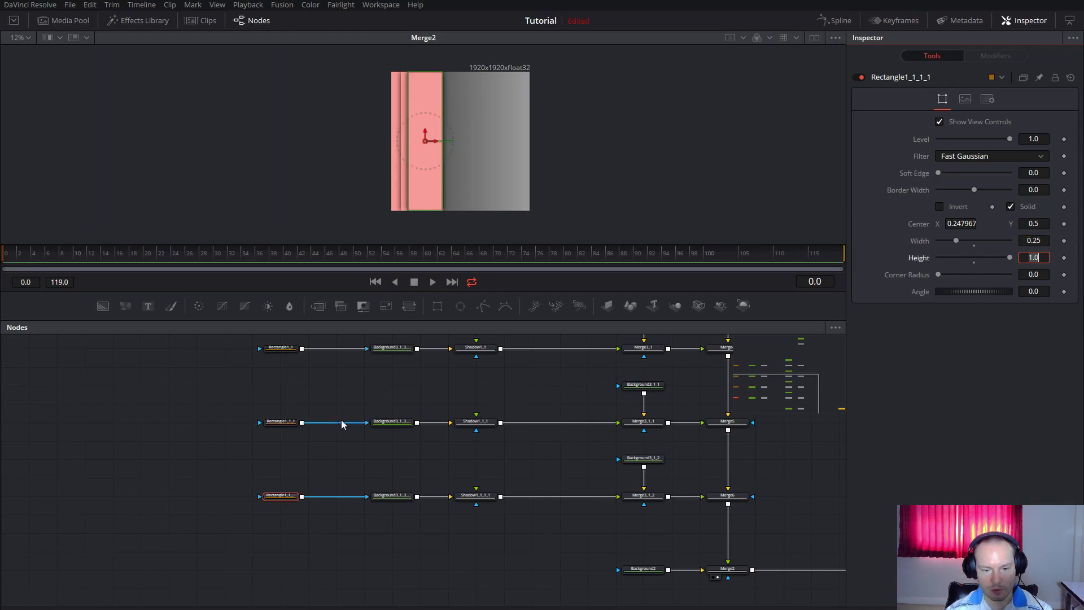
# Move Merge3_1_2's center in the viewer to about X 0.69, keeping Y at 0.5.
pyautogui.click(652, 503)
pyautogui.click(650, 498)
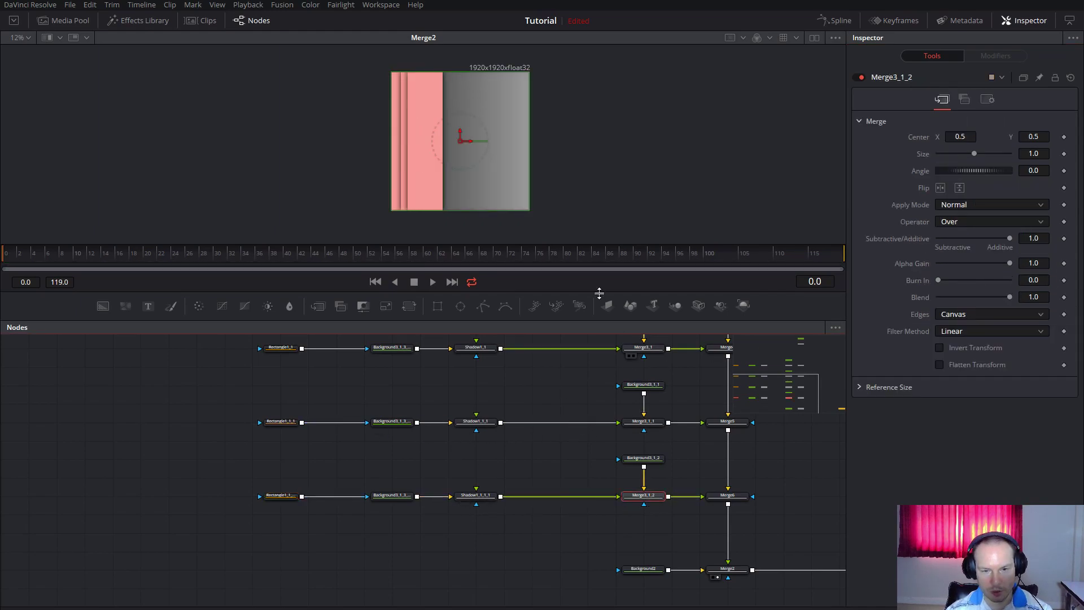
pyautogui.click(481, 145)
pyautogui.moveTo(481, 145); pyautogui.dragTo(496, 142)
pyautogui.click(222, 493)
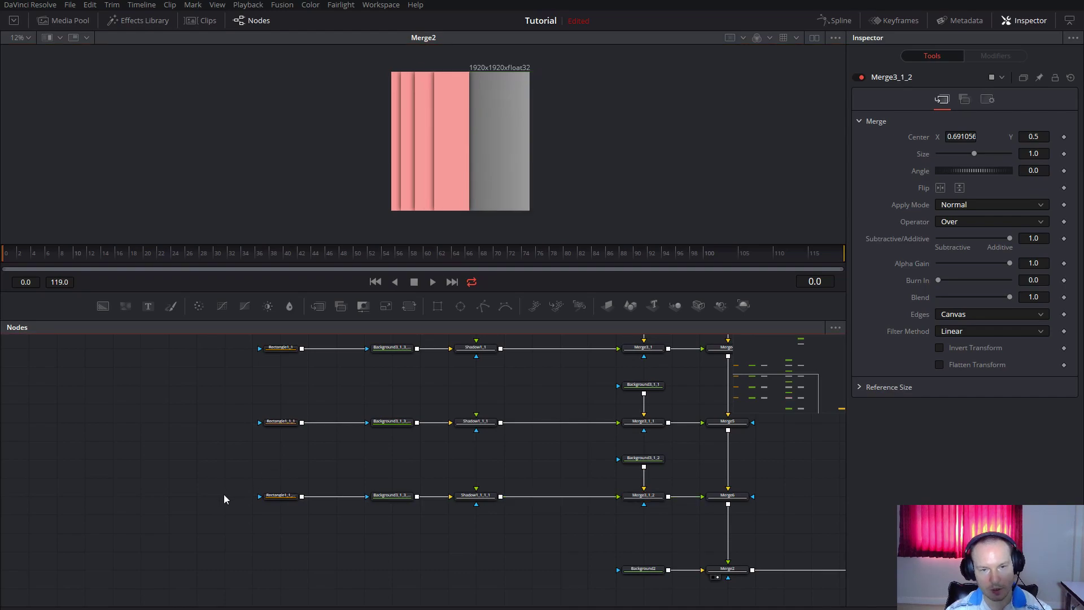
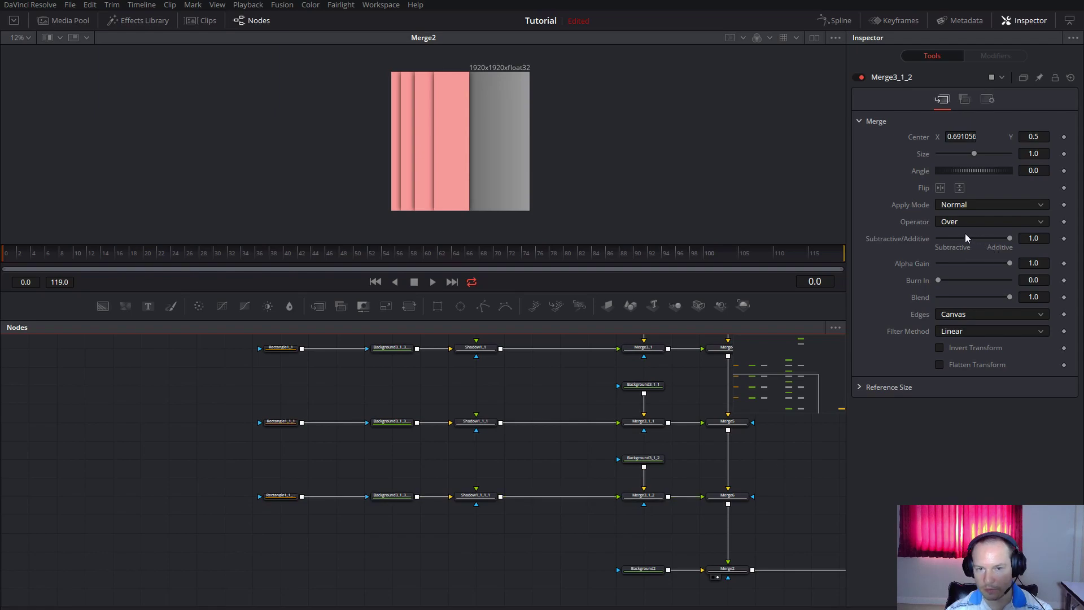
# Rotate Merge3_1_2 to an angle of -13.0 and set its center X to 0.7.
pyautogui.moveTo(988, 172); pyautogui.dragTo(984, 173)
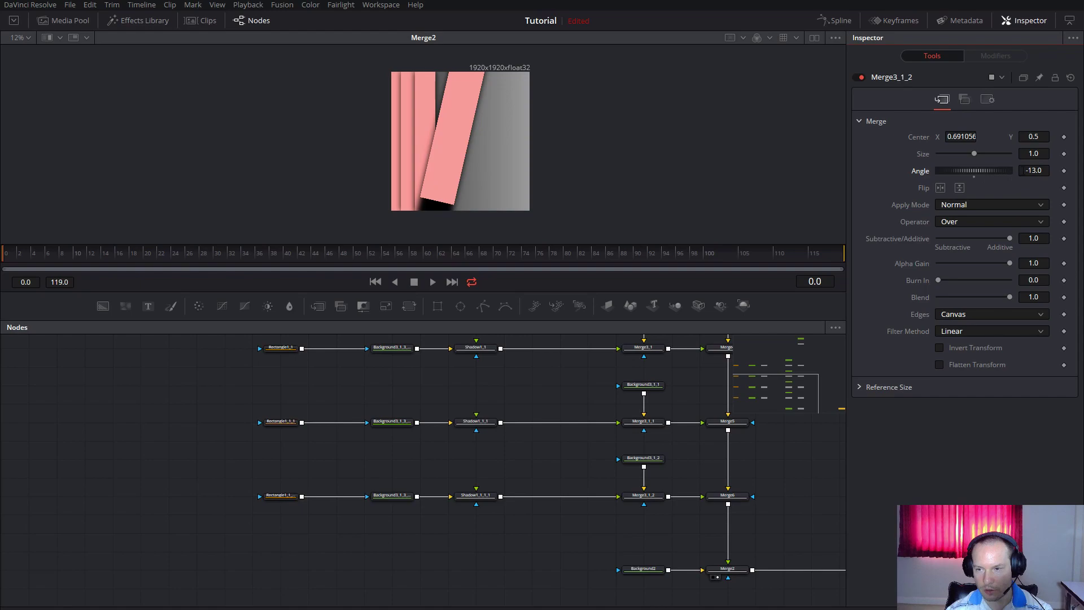
pyautogui.moveTo(957, 136); pyautogui.dragTo(996, 140)
pyautogui.write('0.70')
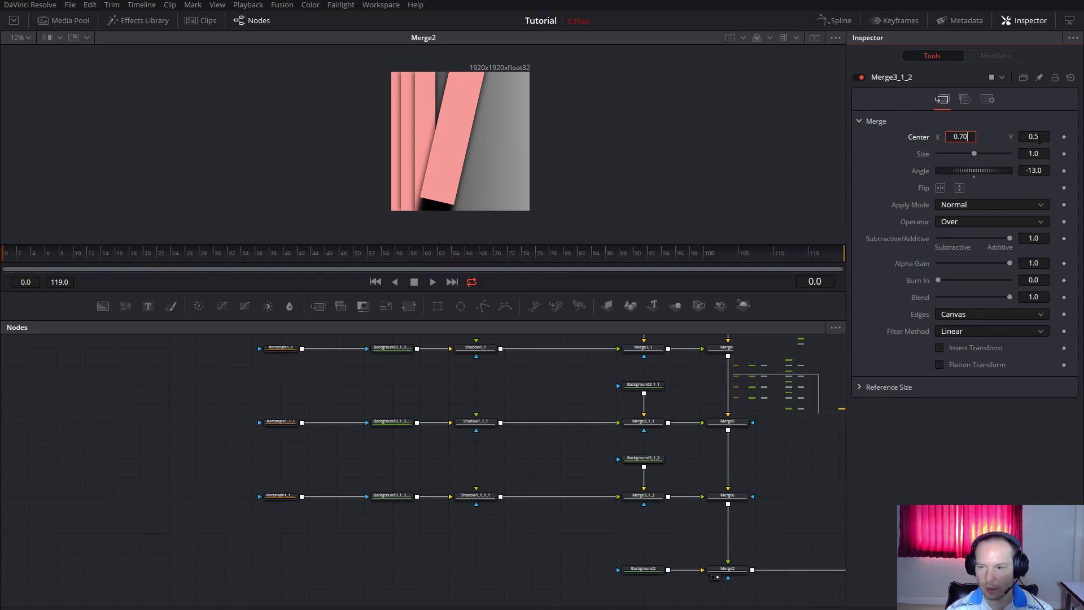
pyautogui.press('Return')
# Lower Merge3_1_2 by setting its center Y to 0.4.
pyautogui.moveTo(1033, 137); pyautogui.dragTo(990, 137)
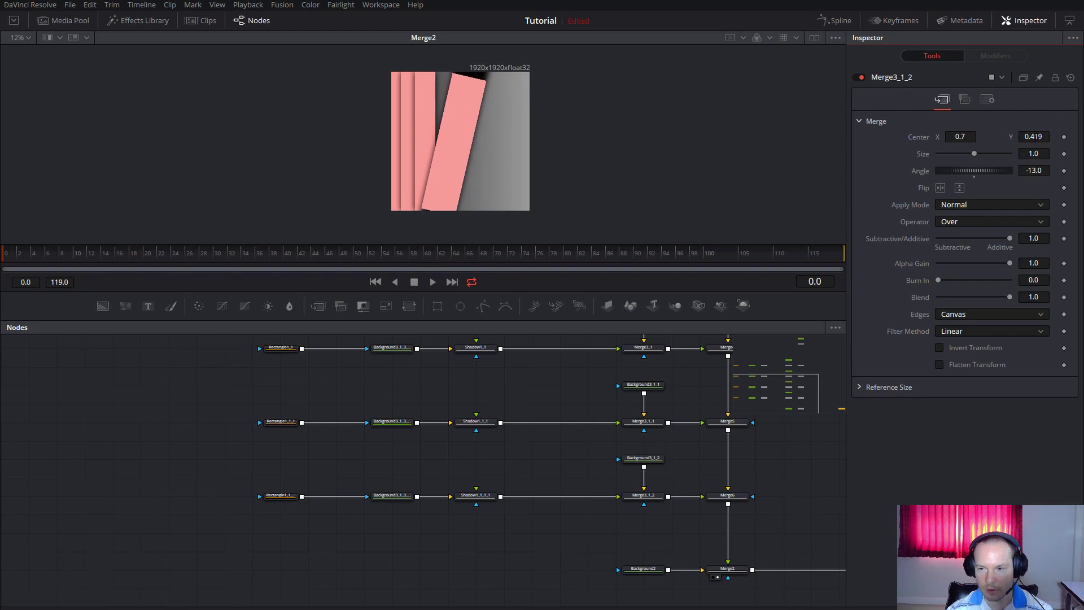
pyautogui.click(1041, 137)
pyautogui.press('BackSpace')
pyautogui.press('BackSpace')
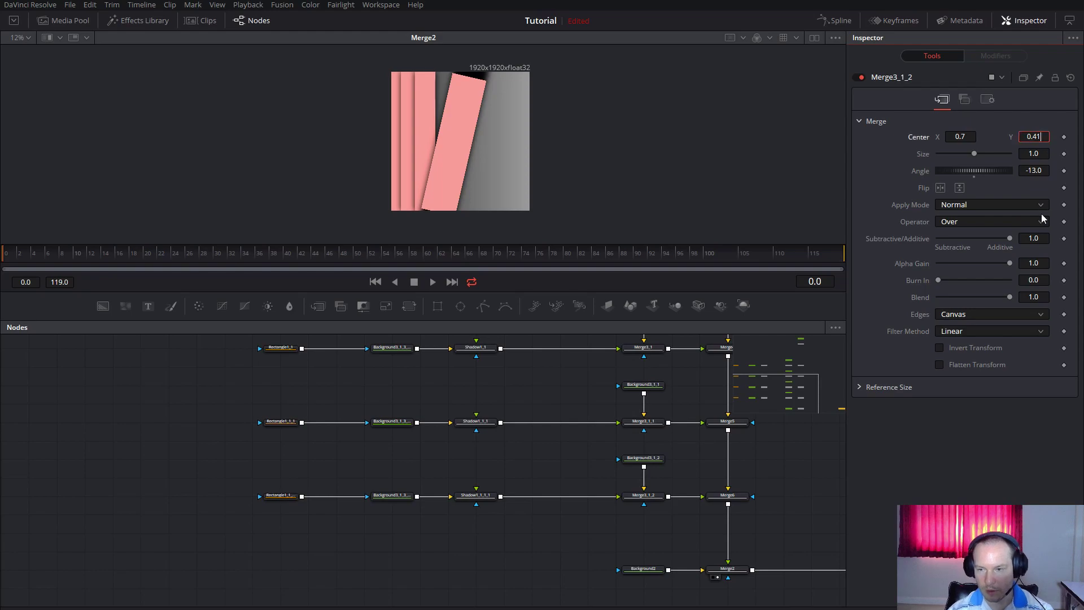
pyautogui.press('Tab')
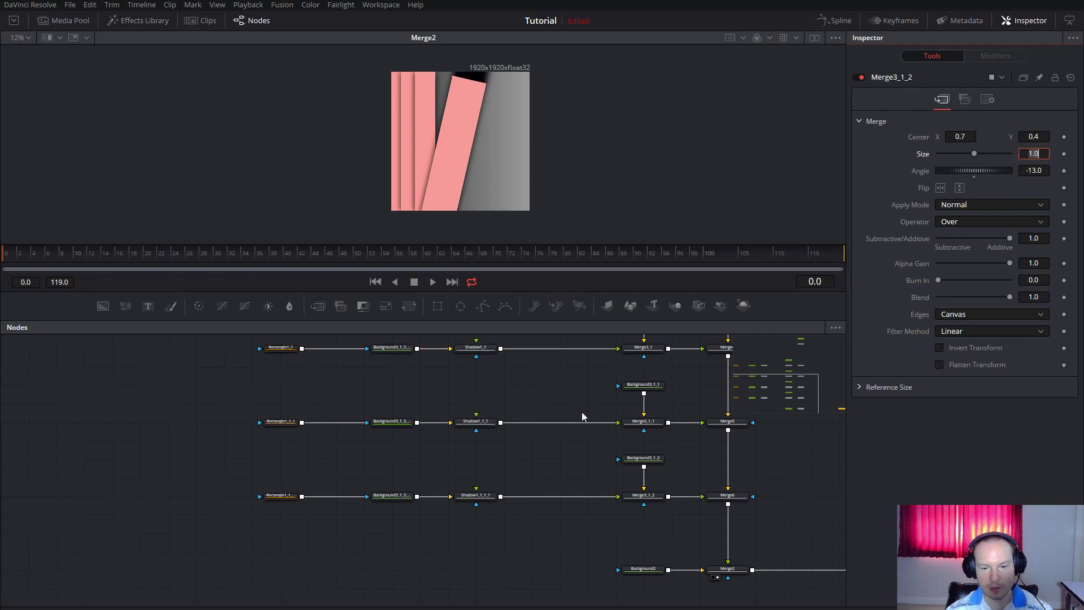
# Rotate Merge3_1_1 to an angle of -13.0 and set its center to X 0.515, Y 0.455.
pyautogui.click(642, 423)
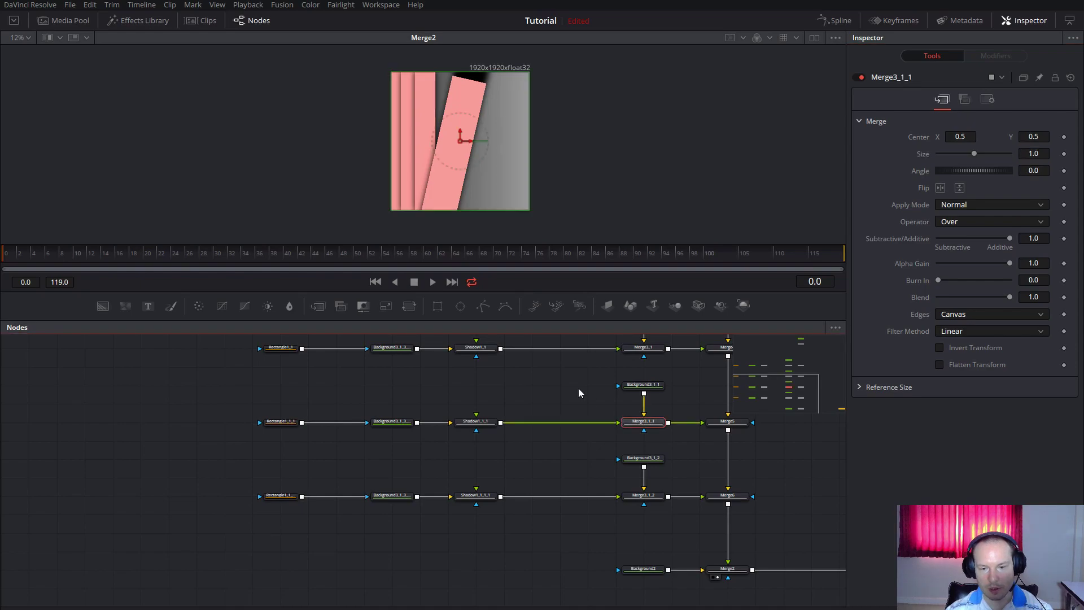
pyautogui.scroll(1, 581, 403)
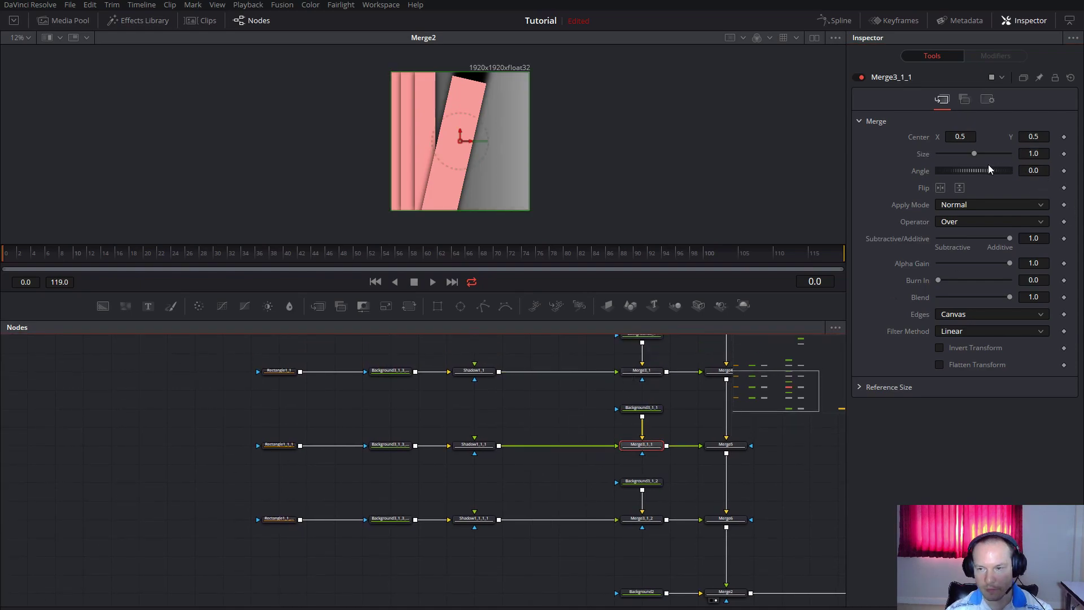
pyautogui.moveTo(987, 172); pyautogui.dragTo(1030, 136)
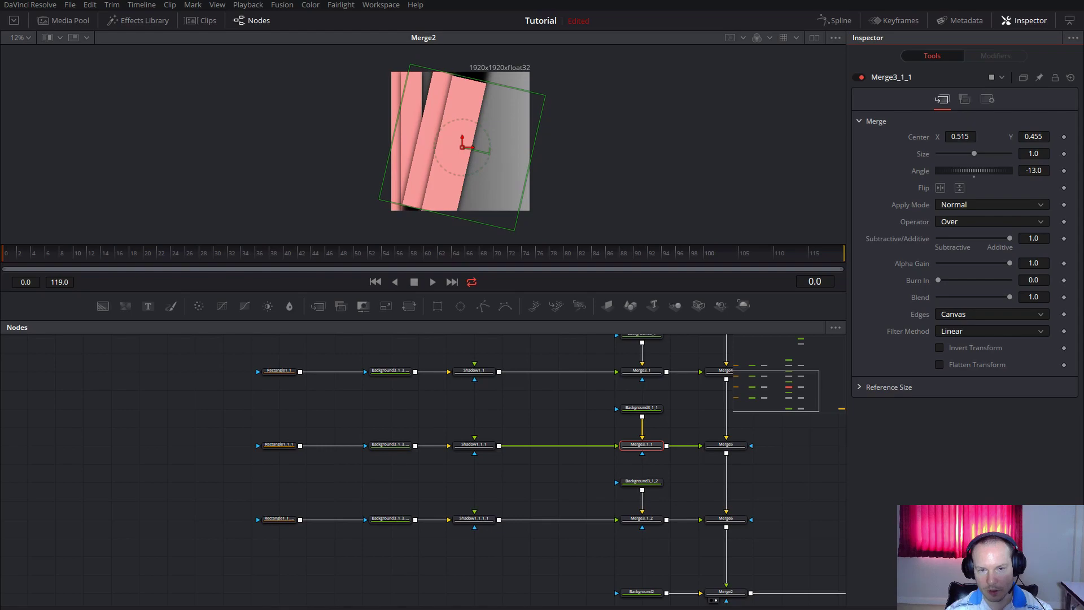
pyautogui.click(242, 430)
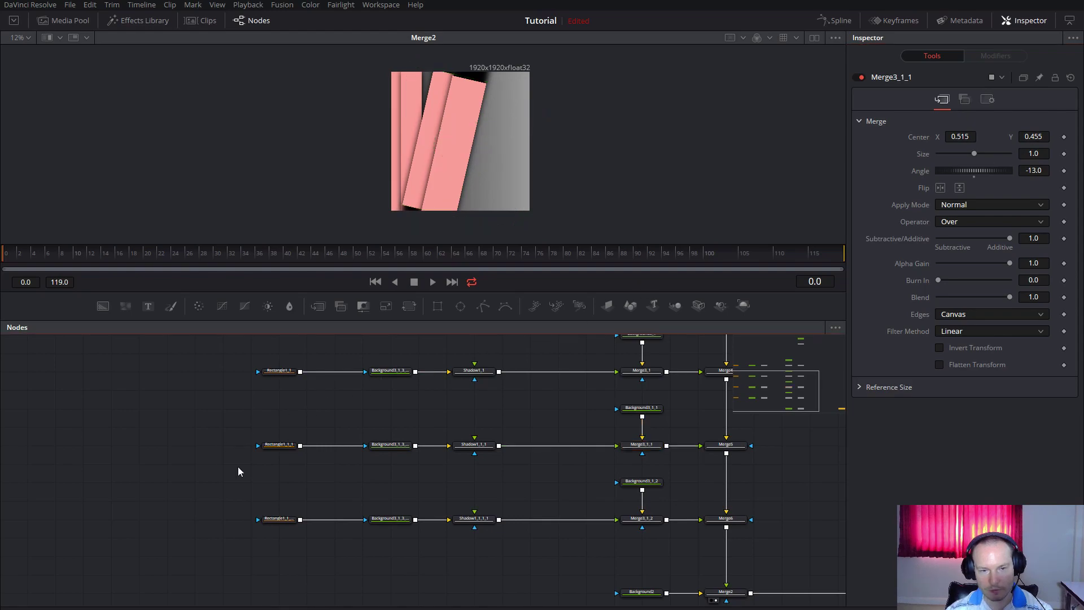
# Show the Mediaout node's output in the viewer.
pyautogui.moveTo(581, 489); pyautogui.dragTo(447, 414)
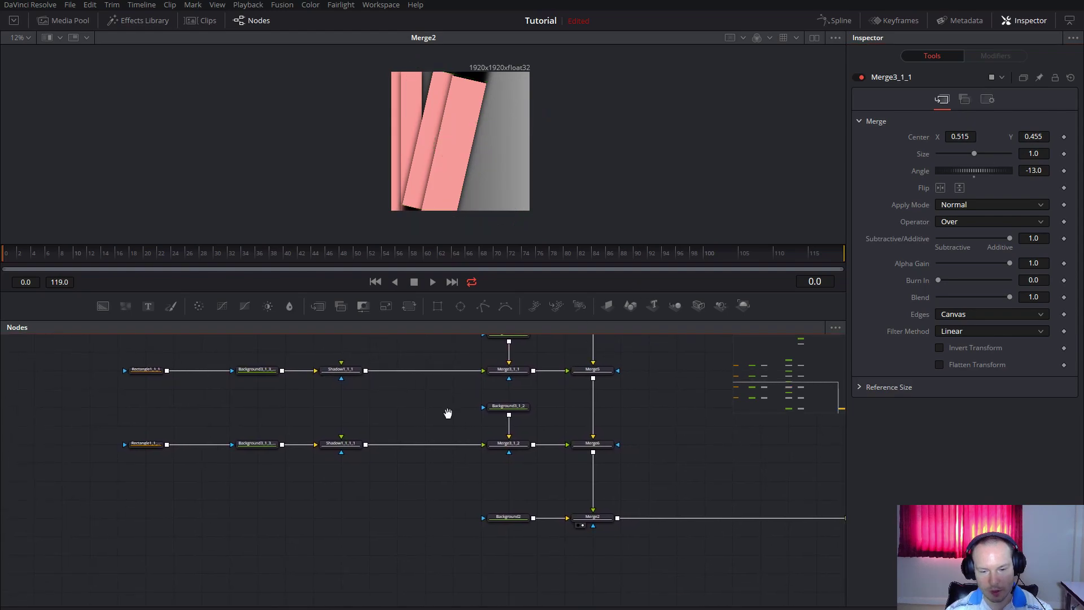
pyautogui.moveTo(793, 532); pyautogui.dragTo(529, 511)
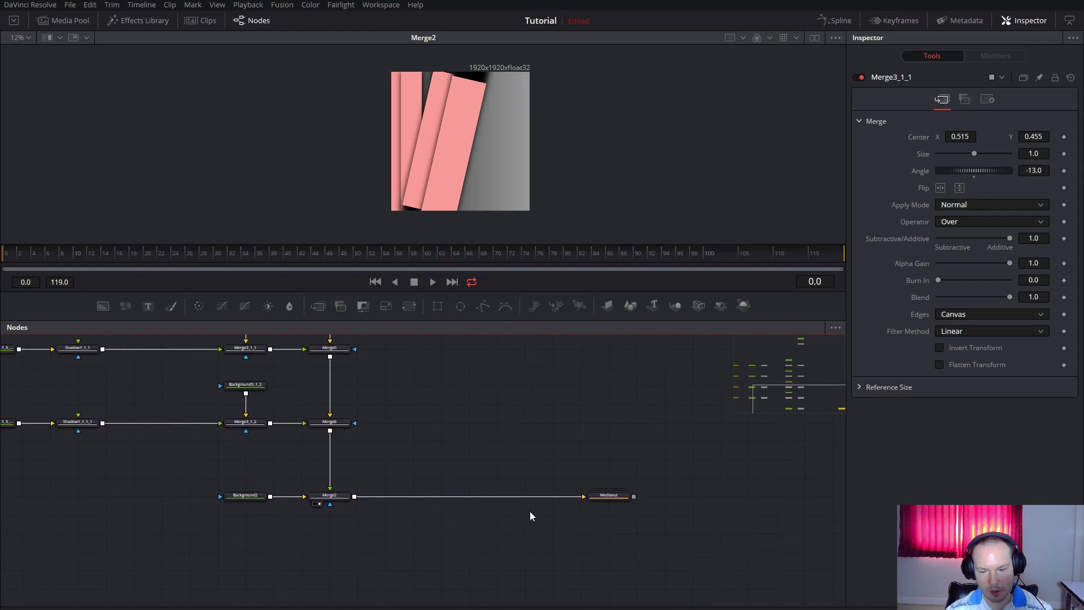
pyautogui.click(615, 501)
pyautogui.press('1')
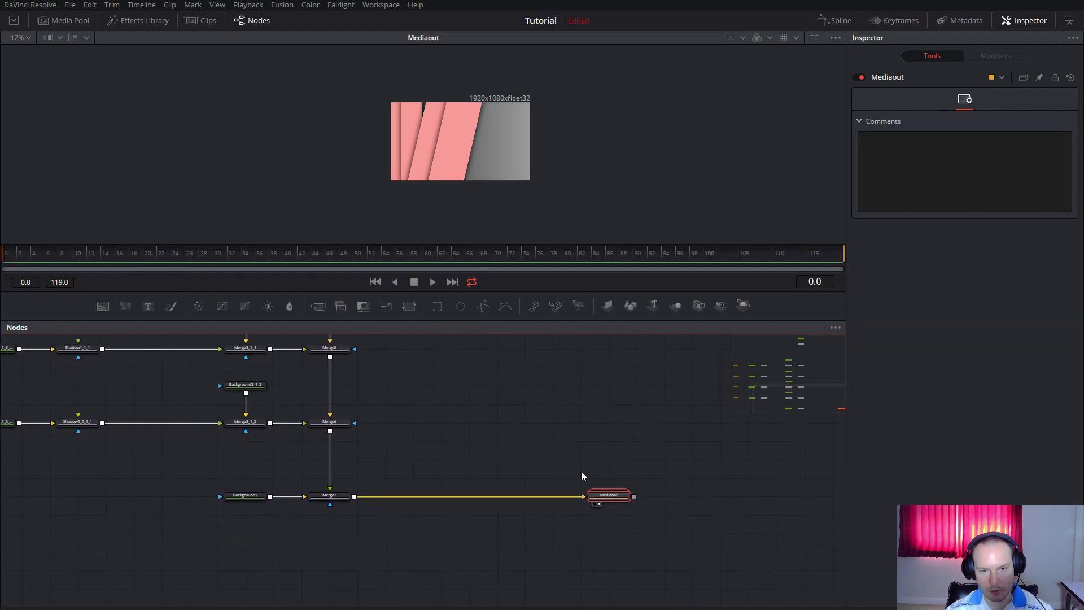
# Recolor the third row's strip Background to a pale yellow with a hue of about 0.128.
pyautogui.moveTo(490, 439); pyautogui.dragTo(740, 503)
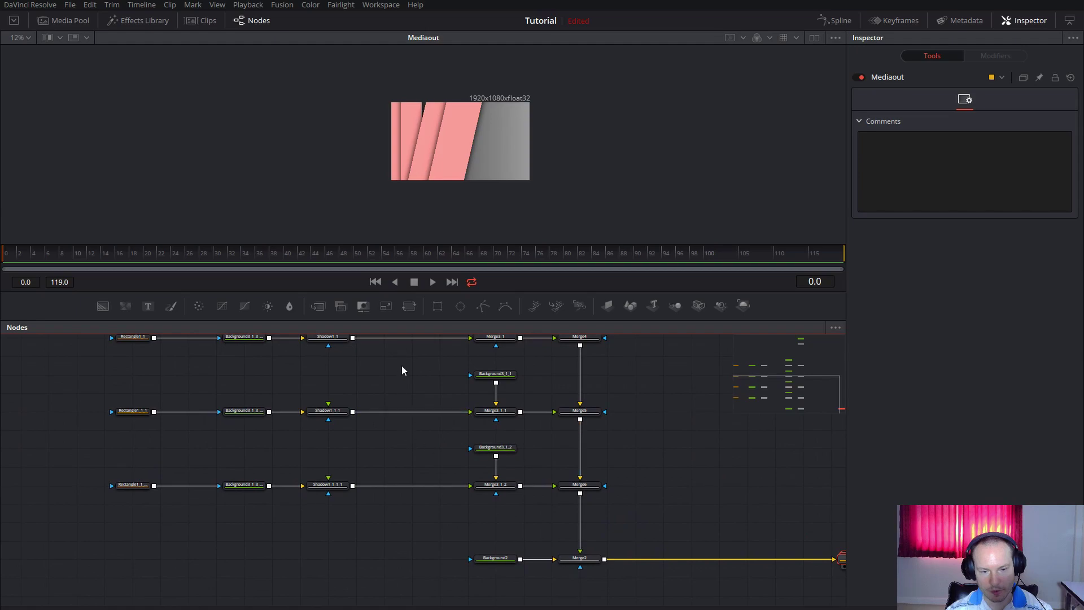
pyautogui.moveTo(402, 370); pyautogui.dragTo(526, 436)
pyautogui.click(368, 479)
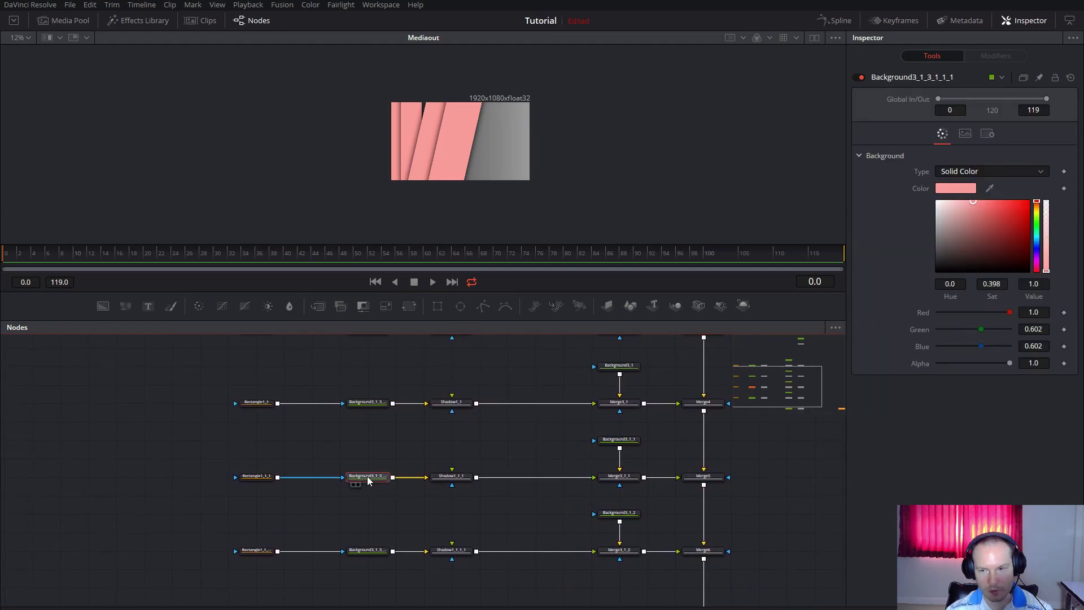
pyautogui.click(1038, 215)
pyautogui.moveTo(1039, 215); pyautogui.dragTo(1040, 210)
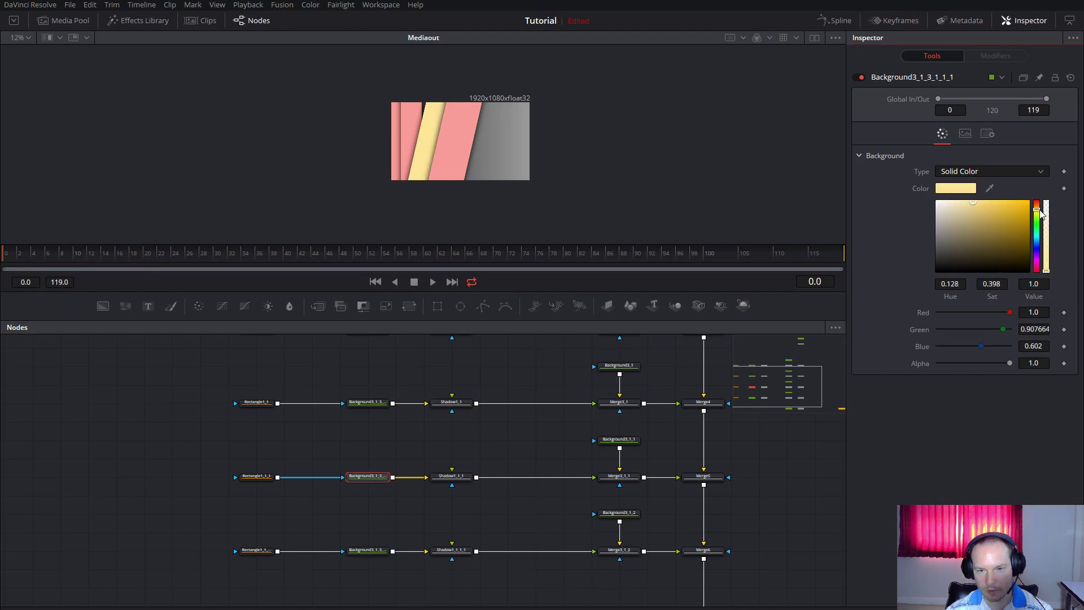
# Recolor the second row's strip Background to a light green with a hue of about 0.256.
pyautogui.click(372, 406)
pyautogui.moveTo(402, 367); pyautogui.dragTo(435, 424)
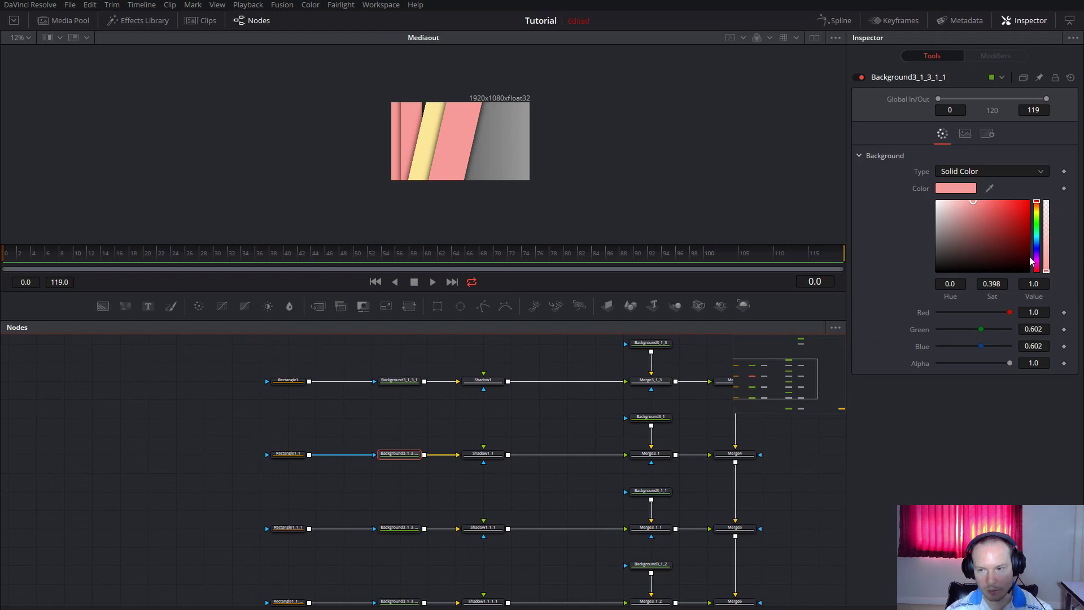
pyautogui.click(1039, 219)
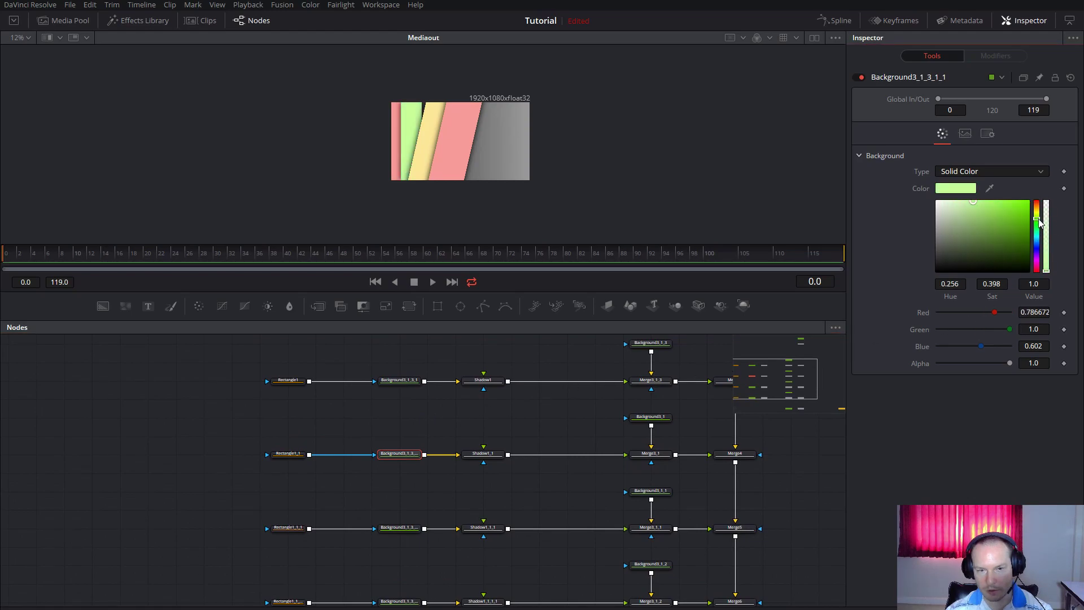
# Recolor the first row's strip Background3_1_3_1 to a light violet with a hue of about 0.72.
pyautogui.moveTo(533, 393); pyautogui.dragTo(539, 463)
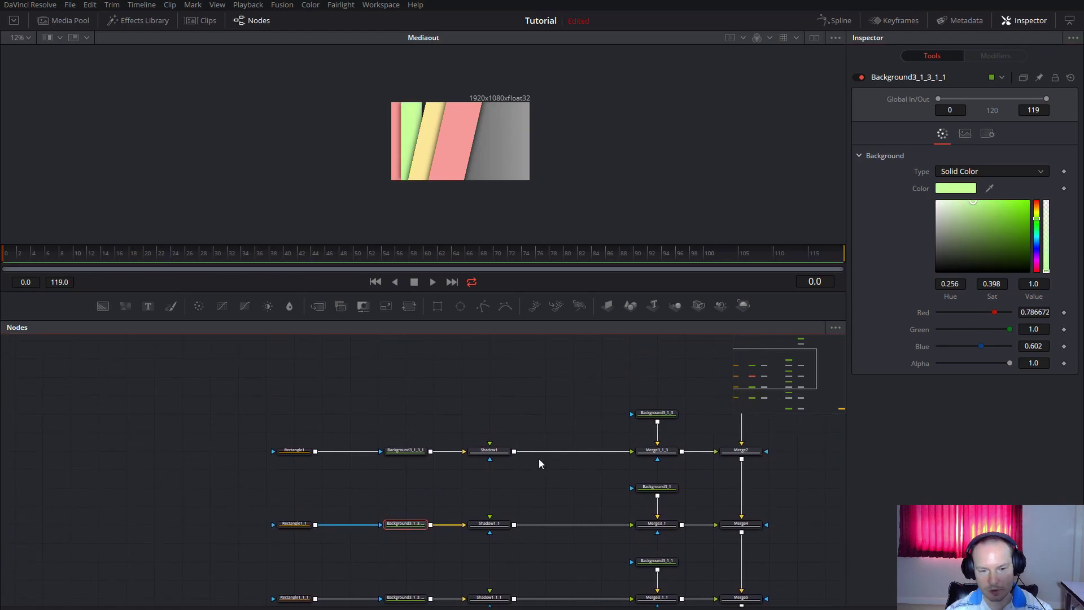
pyautogui.click(408, 450)
pyautogui.click(1037, 256)
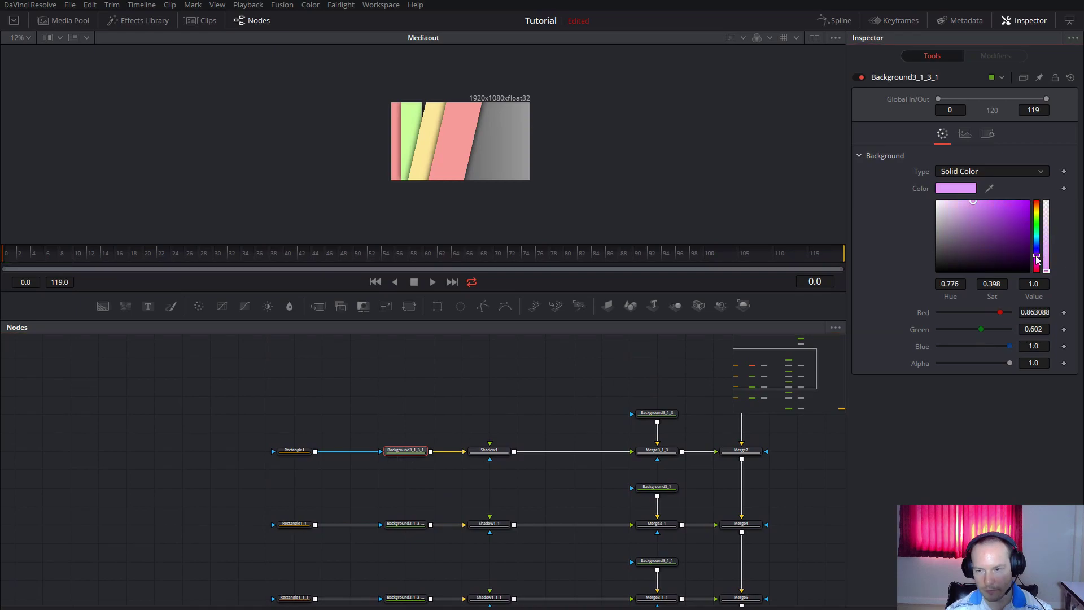
pyautogui.moveTo(1038, 258); pyautogui.dragTo(1039, 253)
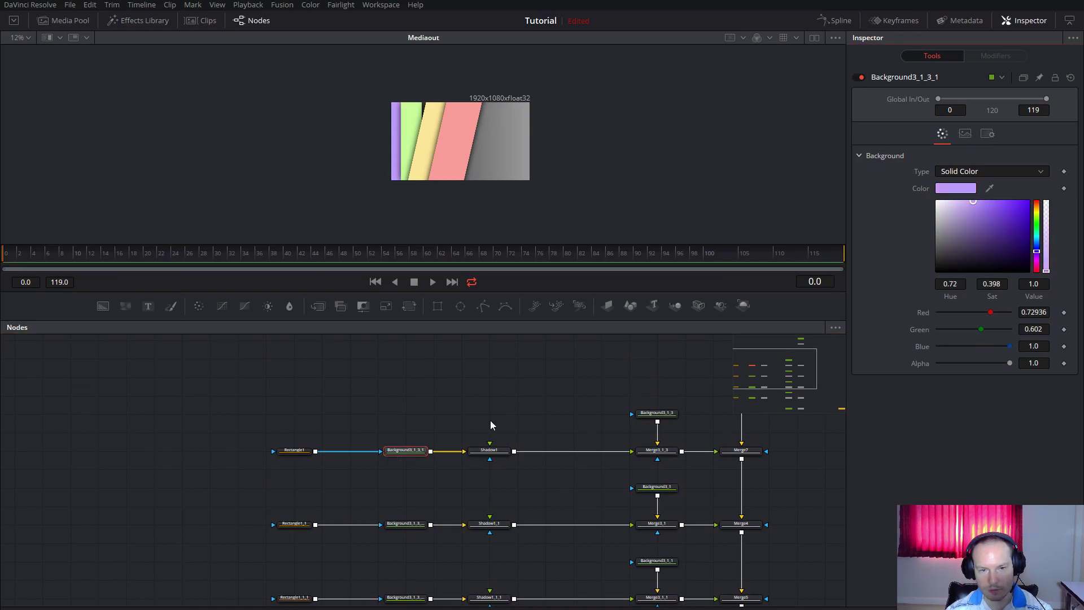
# Move Background2, Merge2 and Mediaout down together to make room for another row below the fourth strip.
pyautogui.moveTo(500, 412); pyautogui.dragTo(391, 346)
pyautogui.scroll(-3, 412, 367)
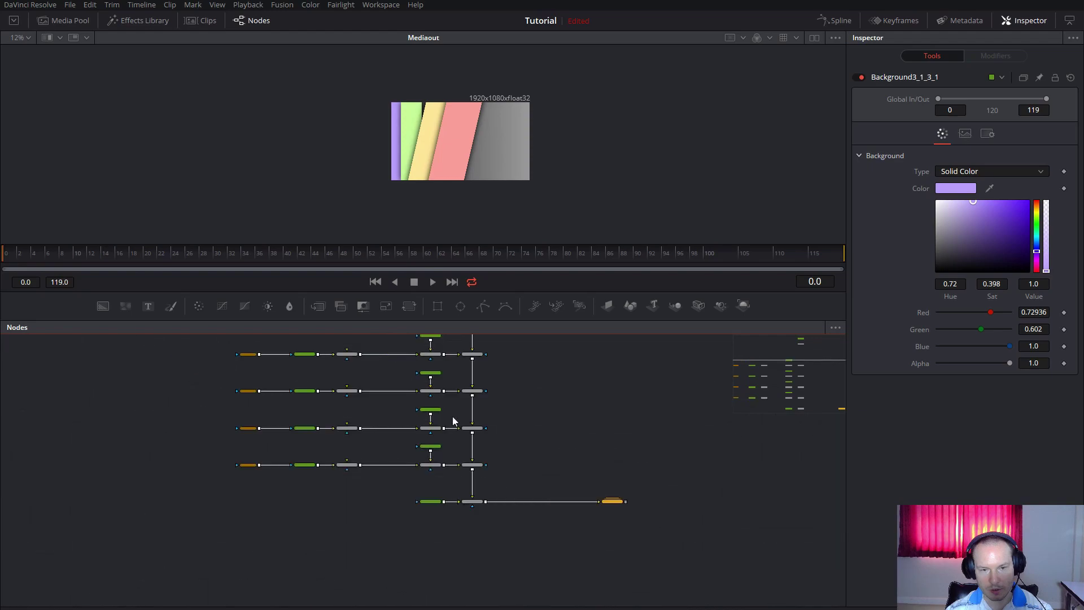
pyautogui.moveTo(729, 567); pyautogui.dragTo(367, 514)
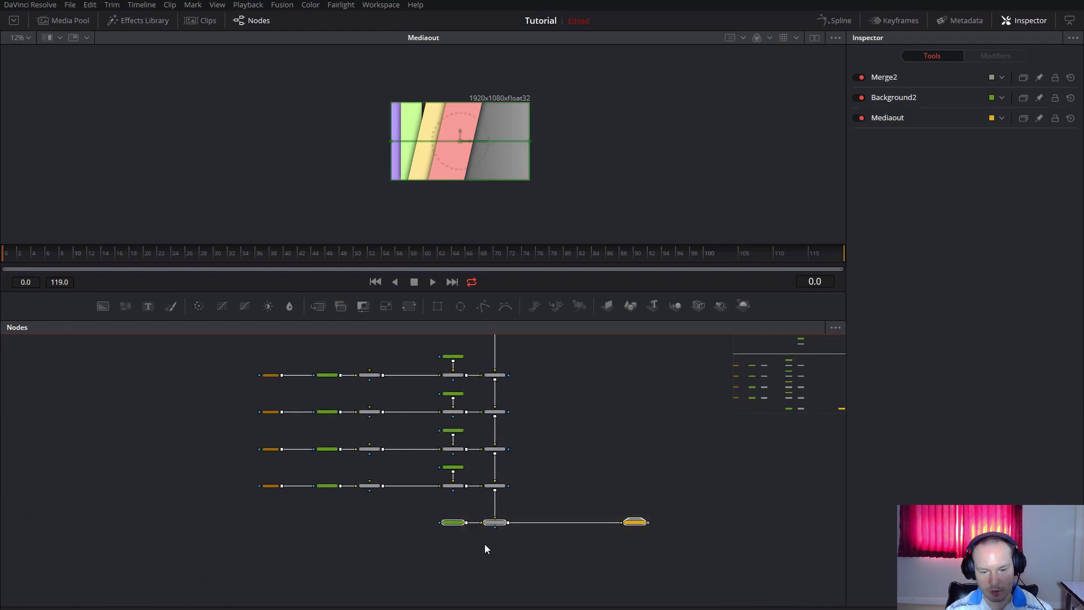
pyautogui.moveTo(497, 525); pyautogui.dragTo(502, 576)
pyautogui.click(388, 537)
pyautogui.scroll(3, 384, 527)
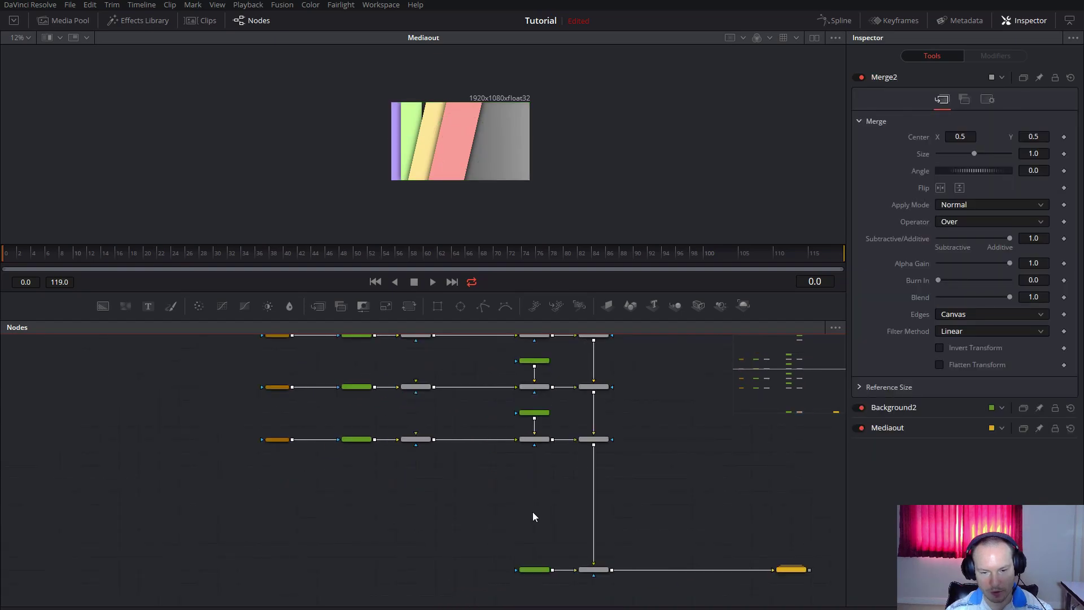
# Duplicate the fourth row's transparent Background and its two merges below it, inserting the copied Merge8 into the main line above Merge2.
pyautogui.scroll(2, 529, 518)
pyautogui.hscroll(2, 508, 497)
pyautogui.moveTo(507, 421); pyautogui.dragTo(464, 469)
pyautogui.hotkey('ctrl', 'c')
pyautogui.click(476, 512)
pyautogui.hotkey('ctrl', 'v')
pyautogui.moveTo(484, 534); pyautogui.dragTo(536, 459)
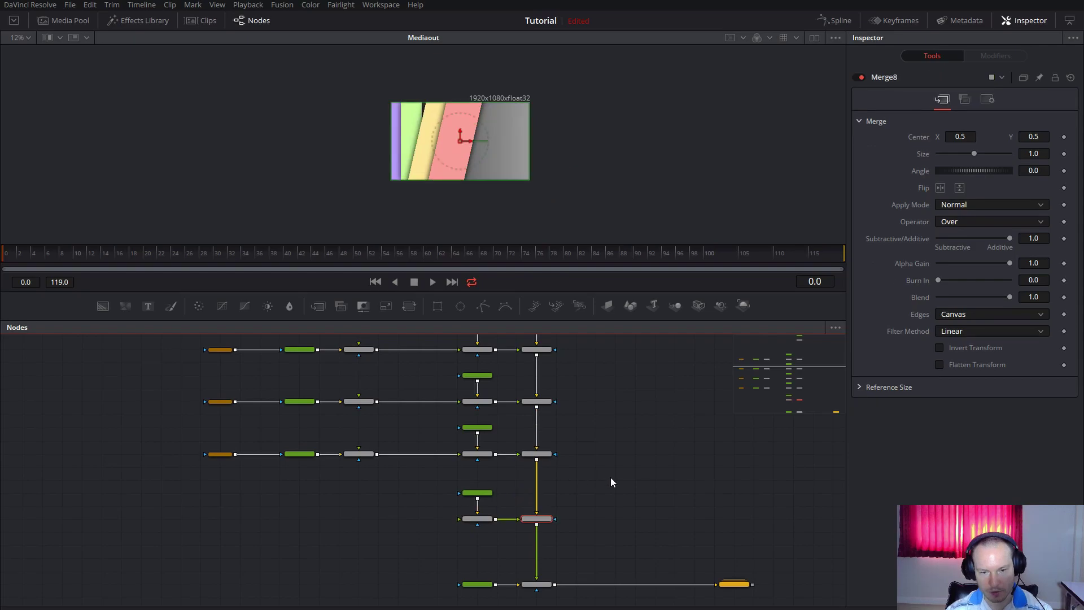
# Reset the copied Merge3_1_2_1 to its default settings.
pyautogui.moveTo(610, 477); pyautogui.dragTo(653, 482)
pyautogui.click(526, 516)
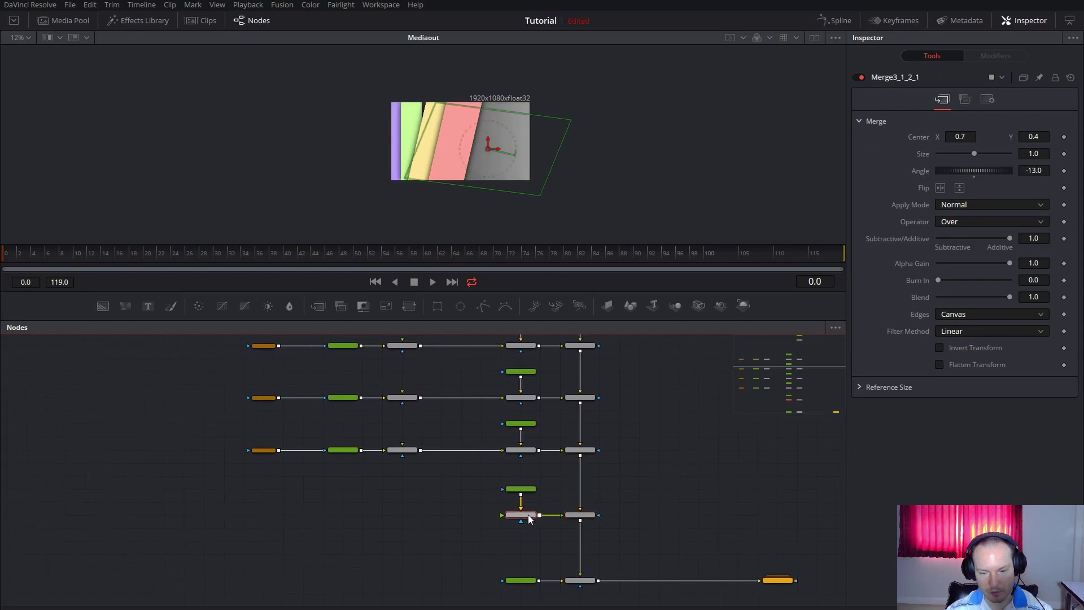
pyautogui.click(1070, 79)
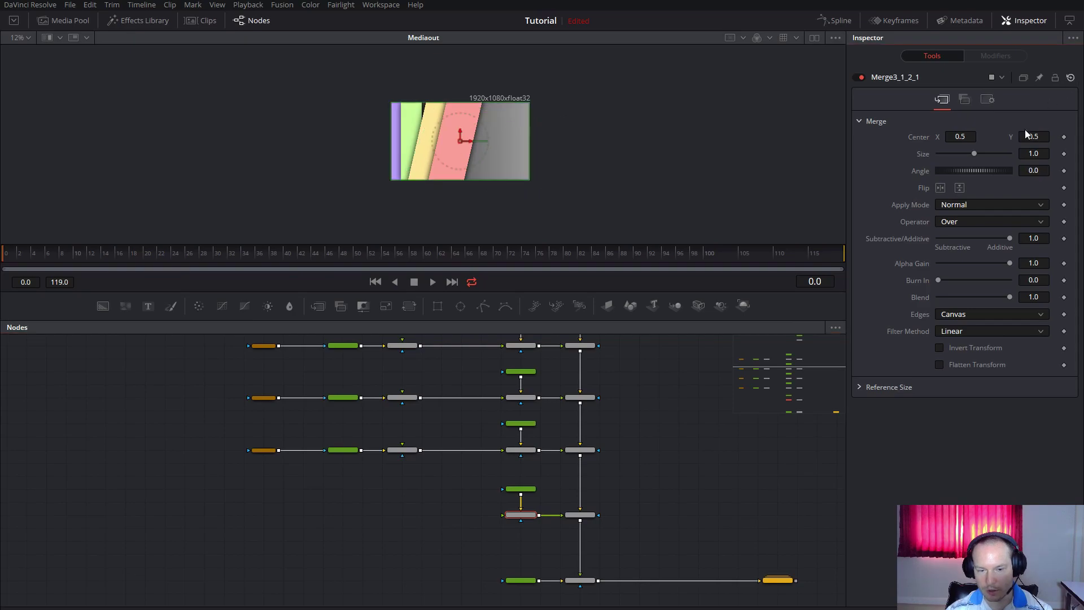
# Add a Text+ node to the new row and connect it to the foreground of Merge3_1_2_1.
pyautogui.moveTo(310, 520); pyautogui.dragTo(379, 479)
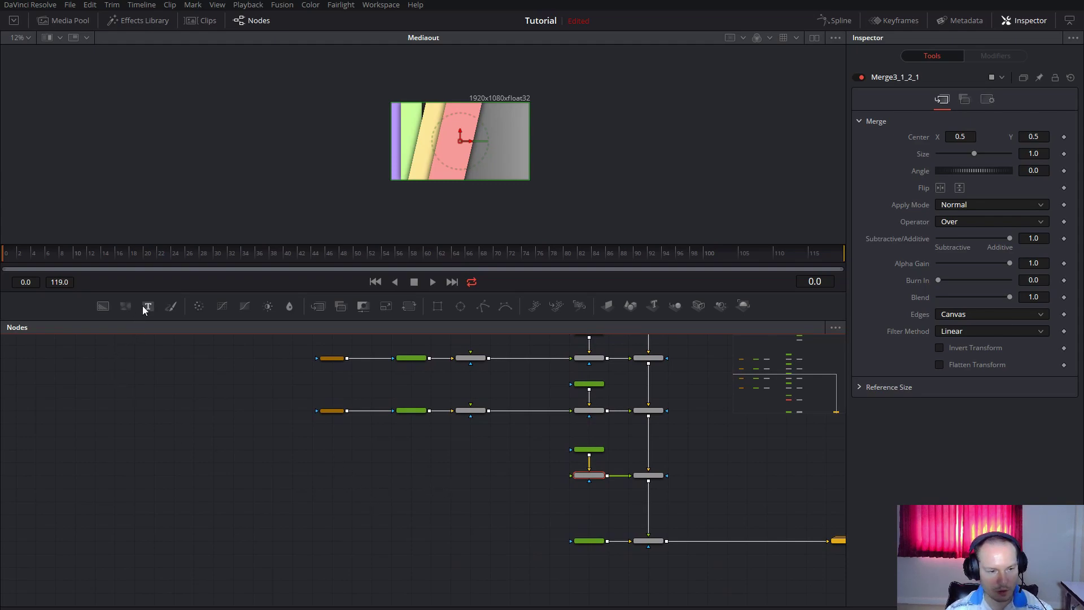
pyautogui.moveTo(147, 306); pyautogui.dragTo(576, 477)
pyautogui.scroll(3, 569, 482)
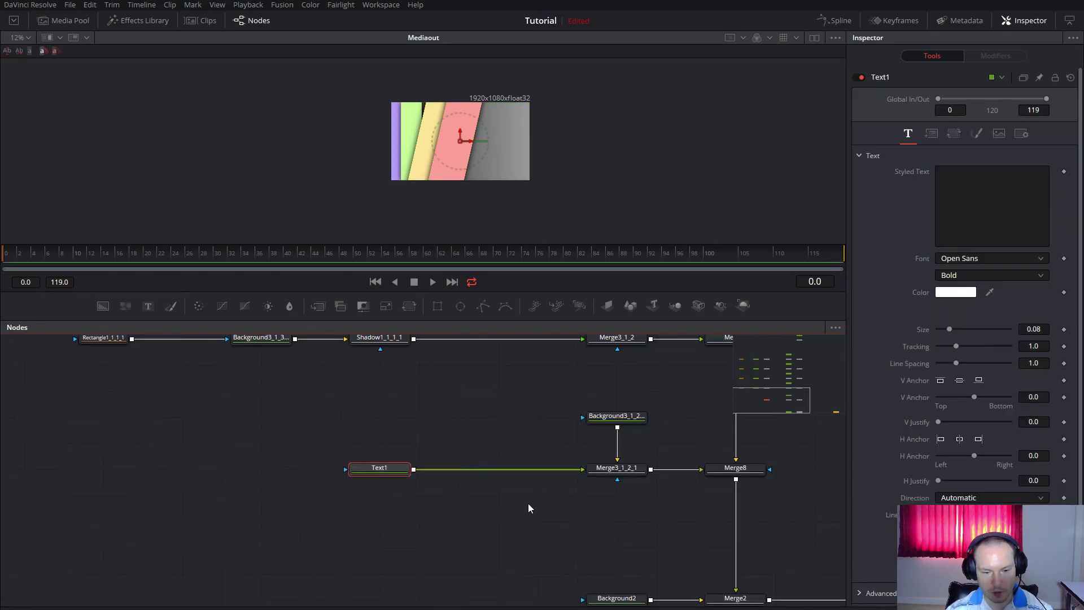
# Enter "My first Template" as the styled text of Text1.
pyautogui.click(981, 182)
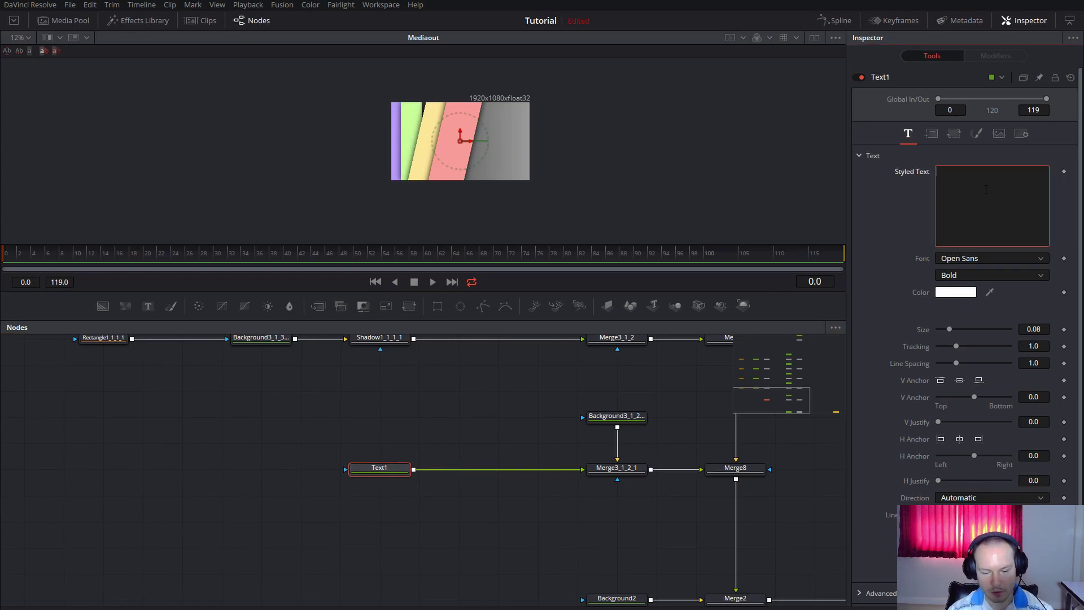
pyautogui.write('My ')
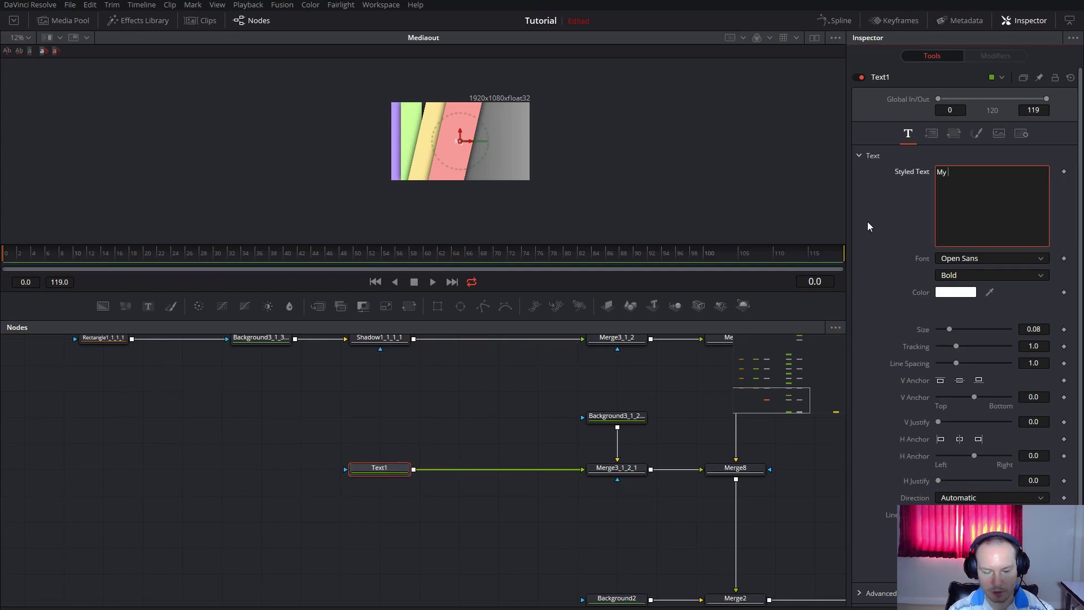
pyautogui.write('first Temple')
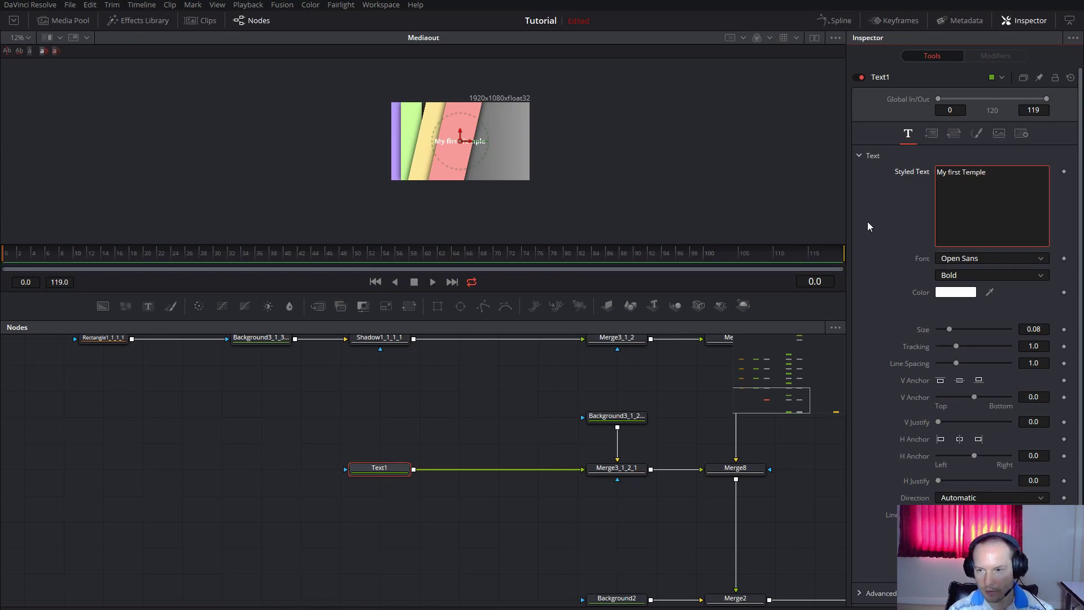
pyautogui.press('BackSpace')
pyautogui.write('a')
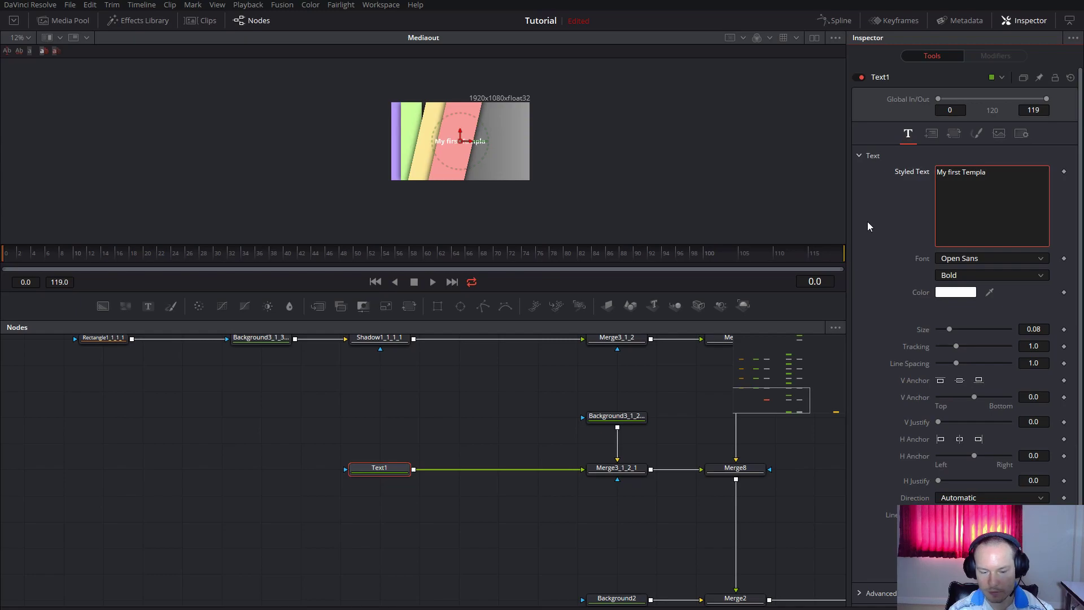
pyautogui.write('te')
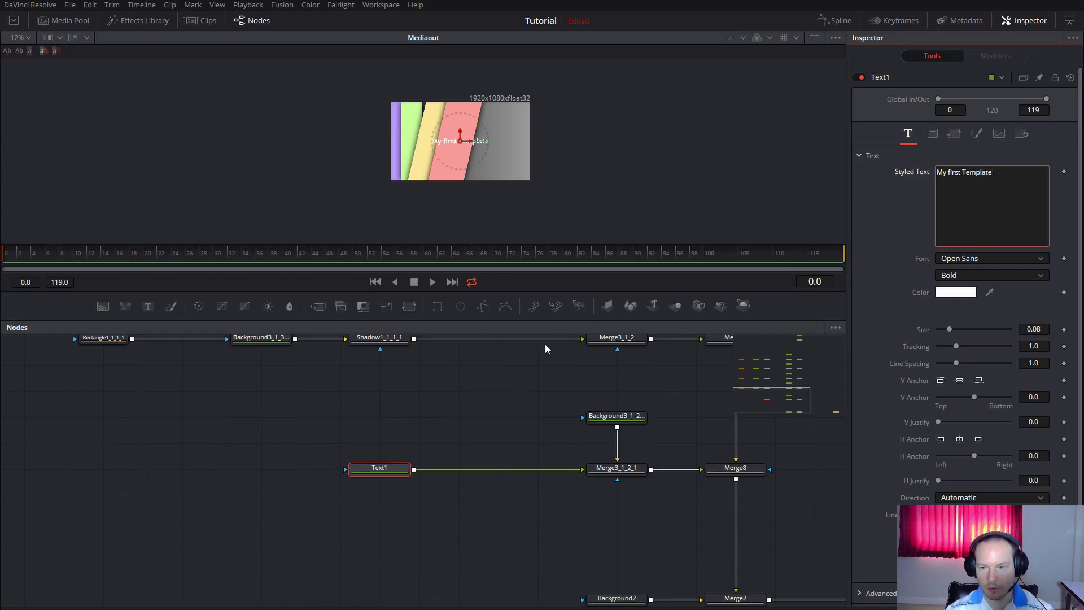
# Change the font of Text1 to DejaVu Serif.
pyautogui.click(964, 260)
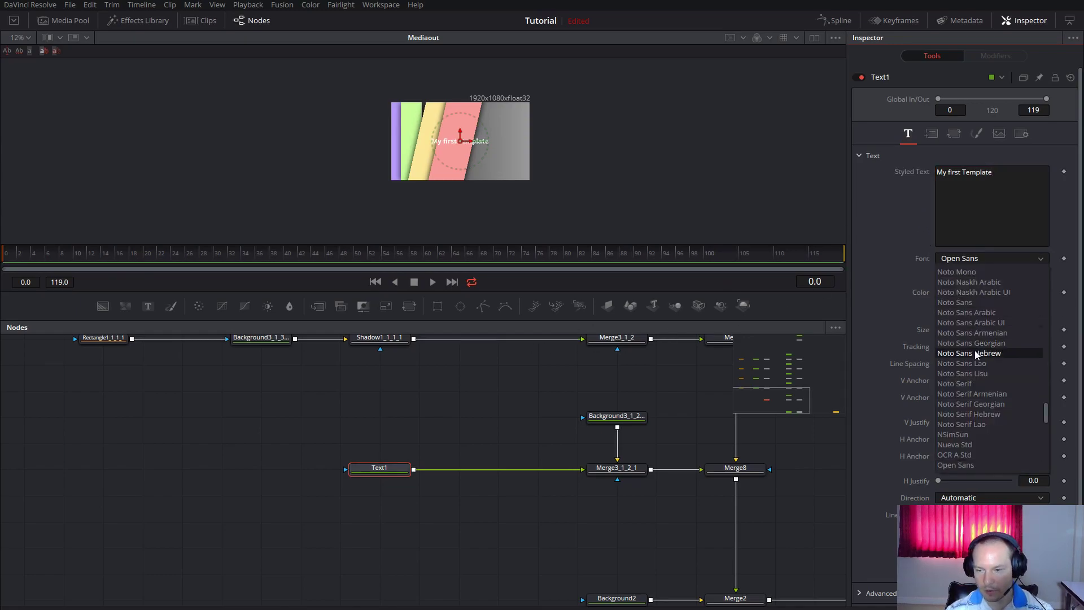
pyautogui.scroll(10, 978, 350)
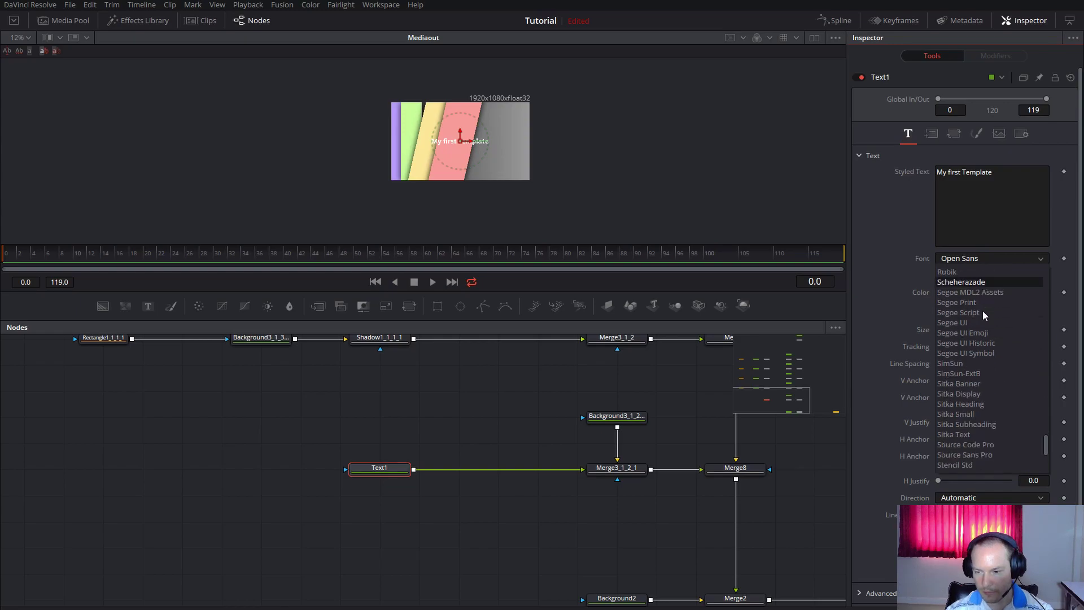
pyautogui.click(953, 292)
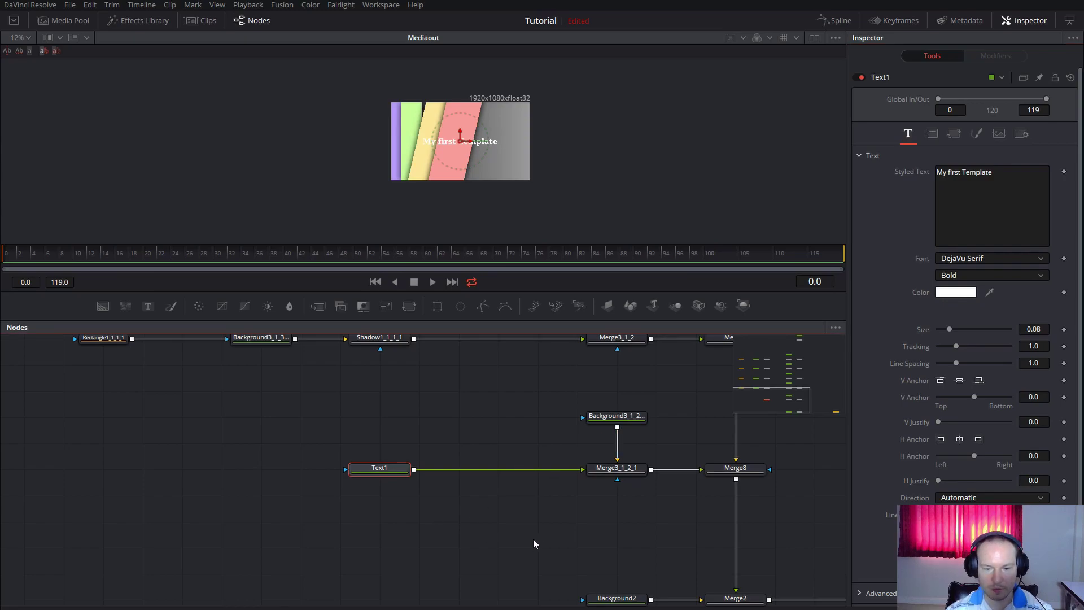
pyautogui.scroll(-3, 527, 508)
pyautogui.moveTo(572, 497); pyautogui.dragTo(464, 463)
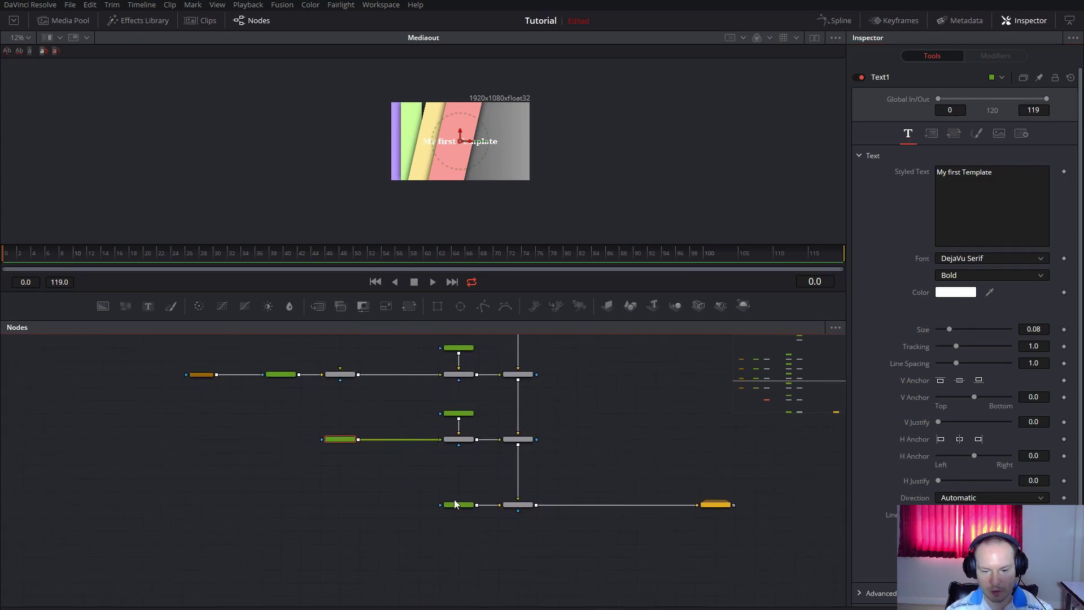
# Make room above the last node row and duplicate the text row there, merged into the main chain through Merge9.
pyautogui.moveTo(403, 482); pyautogui.dragTo(729, 531)
pyautogui.moveTo(523, 511); pyautogui.dragTo(525, 599)
pyautogui.moveTo(325, 402); pyautogui.dragTo(472, 439)
pyautogui.hotkey('ctrl', 'c')
pyautogui.hotkey('ctrl', 'v')
pyautogui.moveTo(596, 487); pyautogui.dragTo(518, 430)
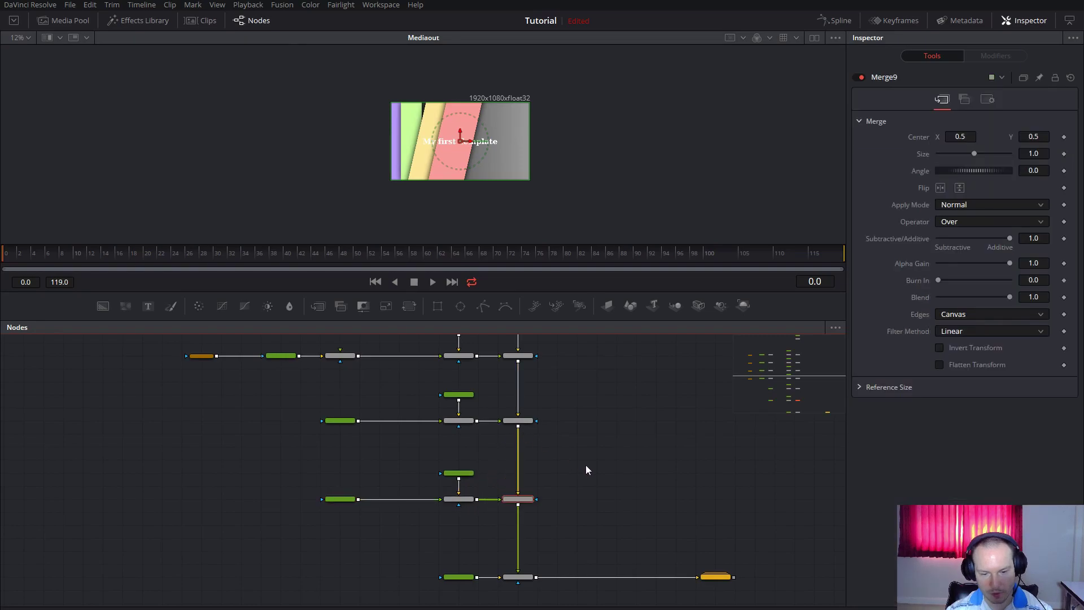
# Set the text color of Text1 to gray, #7a7a7a.
pyautogui.scroll(5, 691, 492)
pyautogui.moveTo(442, 448); pyautogui.dragTo(484, 475)
pyautogui.scroll(2, 460, 145)
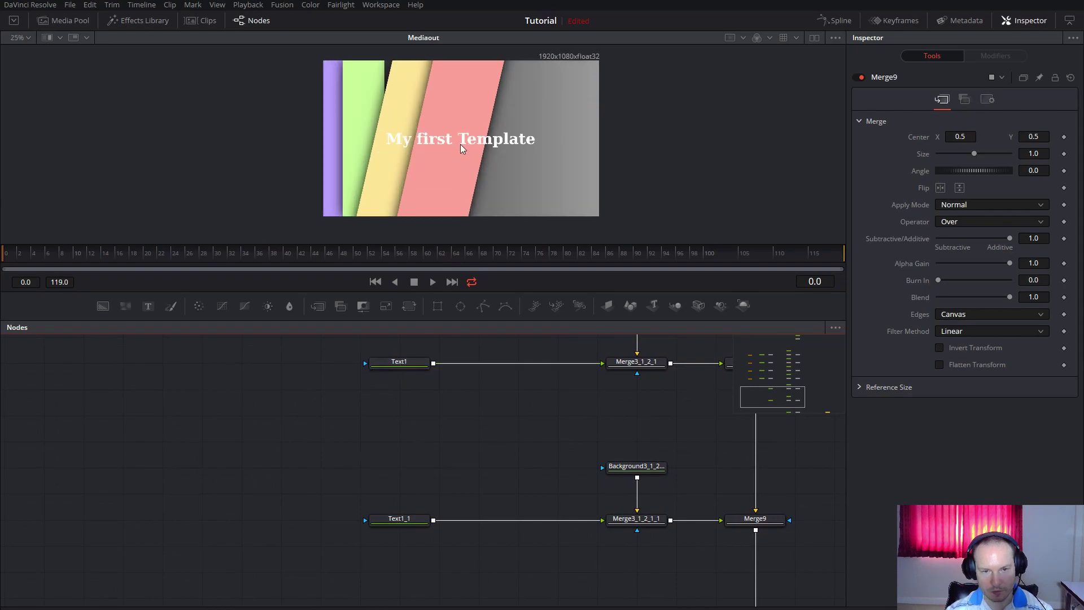
pyautogui.click(384, 362)
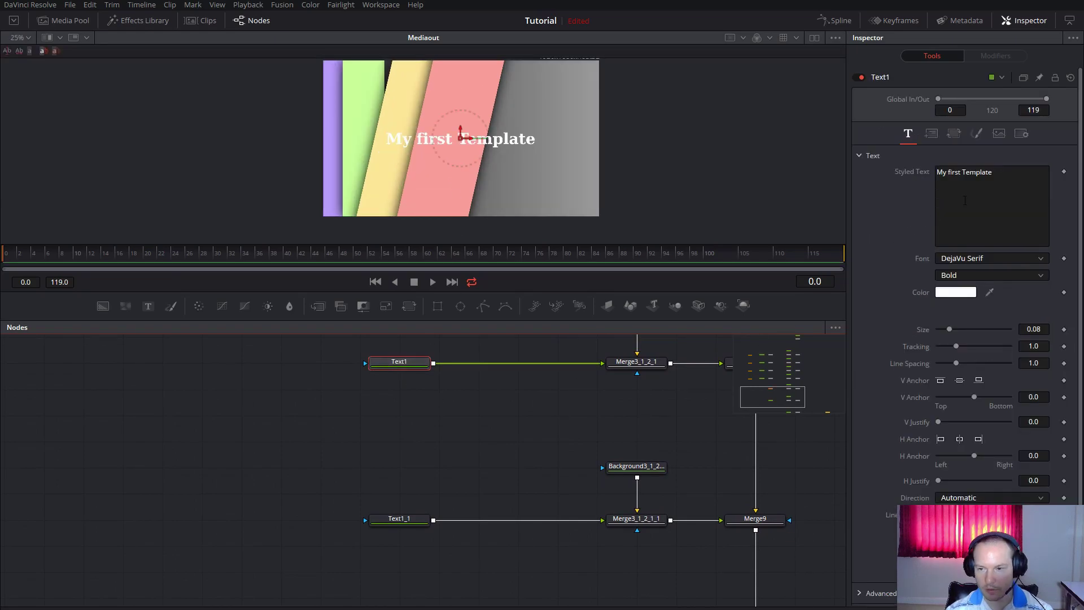
pyautogui.click(956, 292)
pyautogui.click(661, 304)
pyautogui.moveTo(659, 303); pyautogui.dragTo(662, 273)
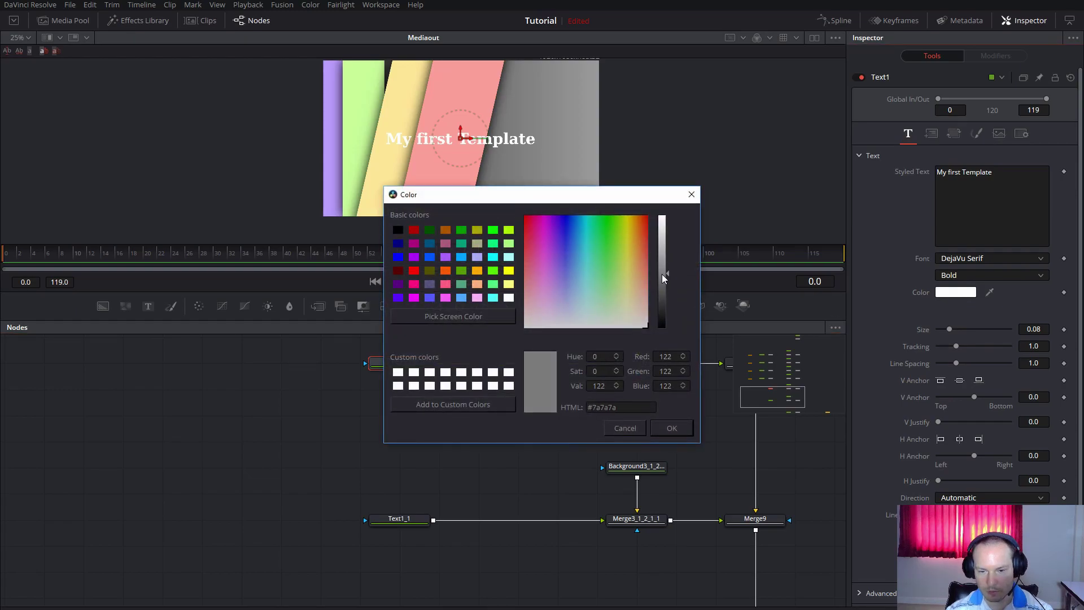
pyautogui.click(672, 429)
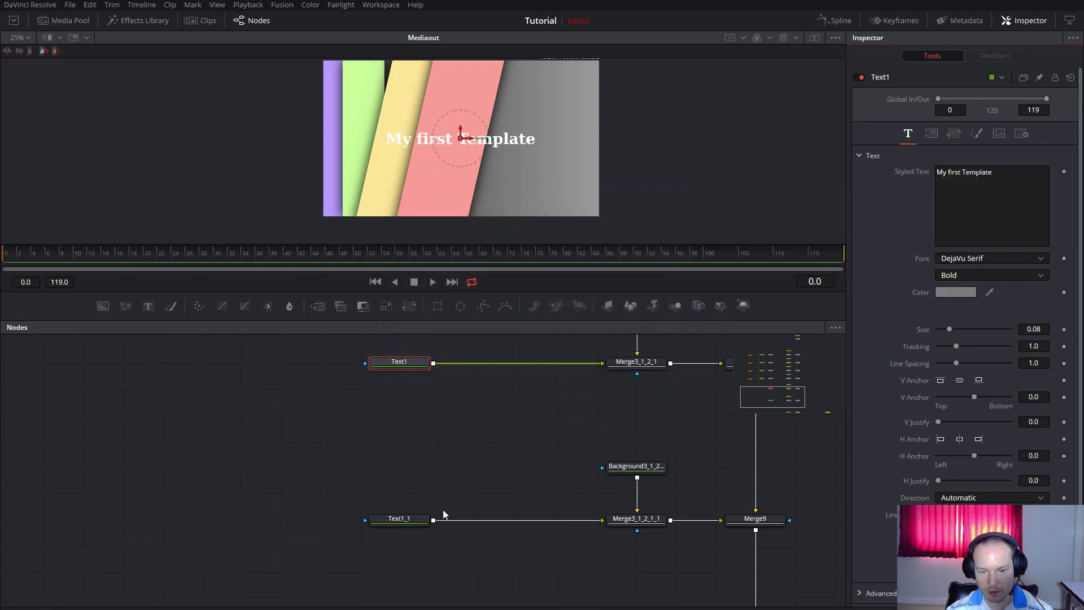
# Change the shading appearance of Text1_1 from a solid fill to a text outline.
pyautogui.click(407, 522)
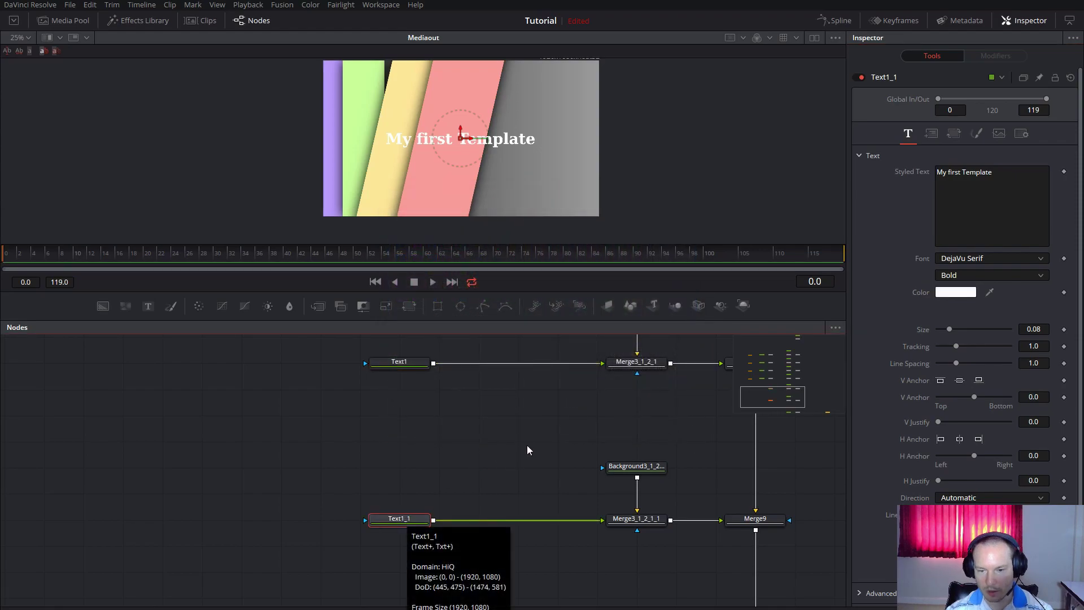
pyautogui.moveTo(587, 437); pyautogui.dragTo(505, 426)
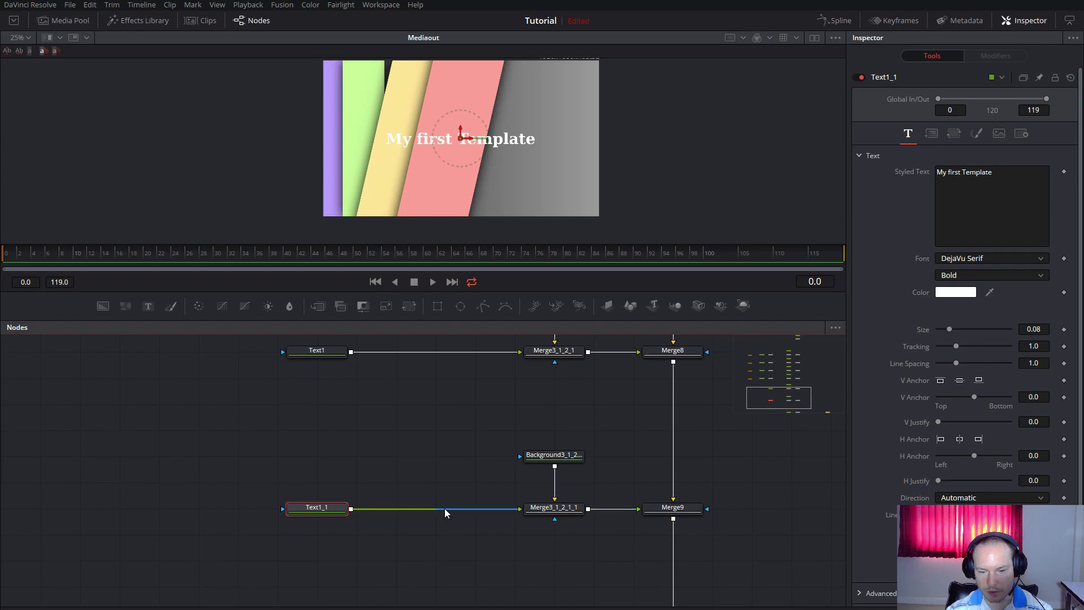
pyautogui.click(975, 136)
pyautogui.click(955, 244)
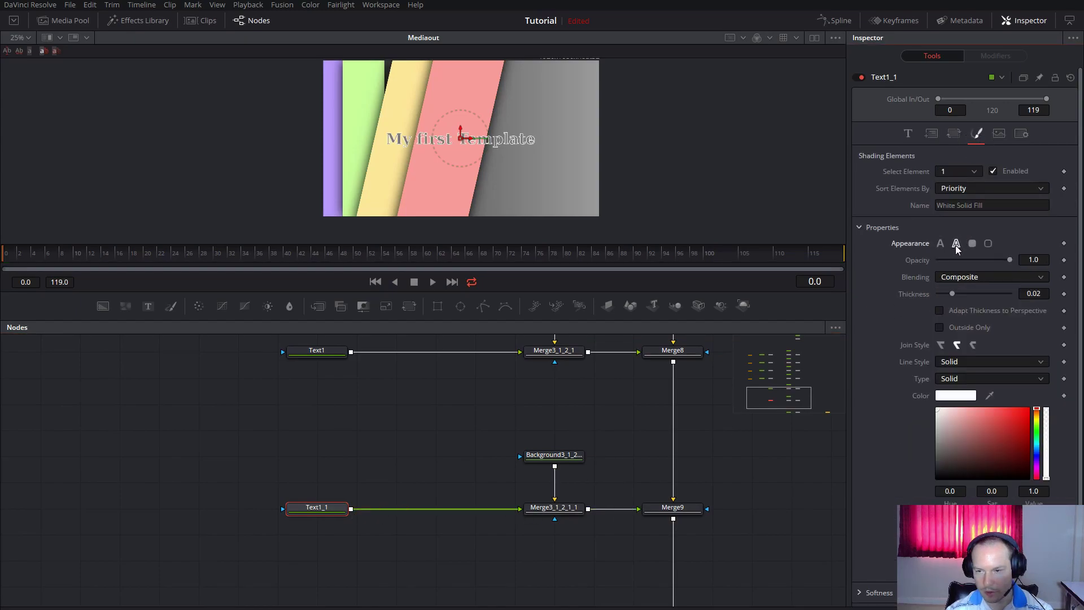
pyautogui.click(492, 443)
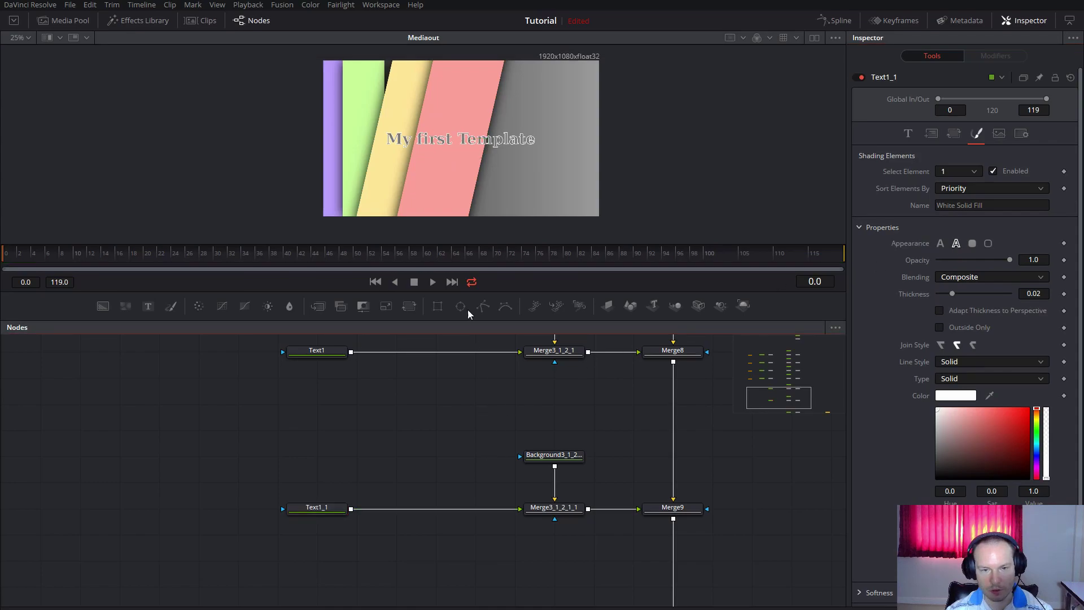
pyautogui.scroll(4, 438, 145)
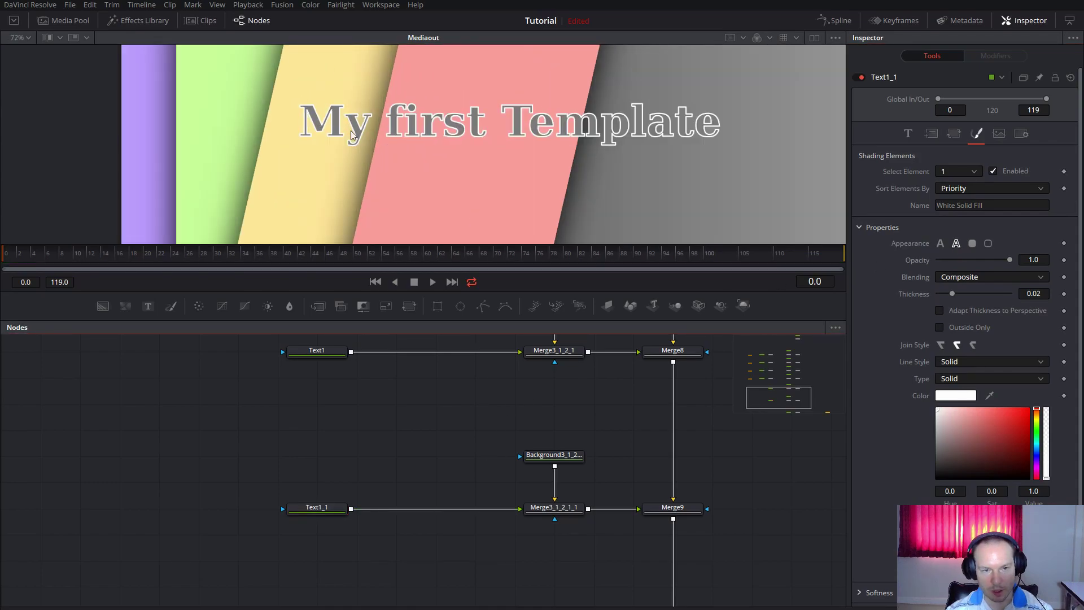
# Copy the Shadow1_1_1_1 node and insert the copy between Text1 and Merge3_1_2_1.
pyautogui.moveTo(430, 458); pyautogui.dragTo(520, 468)
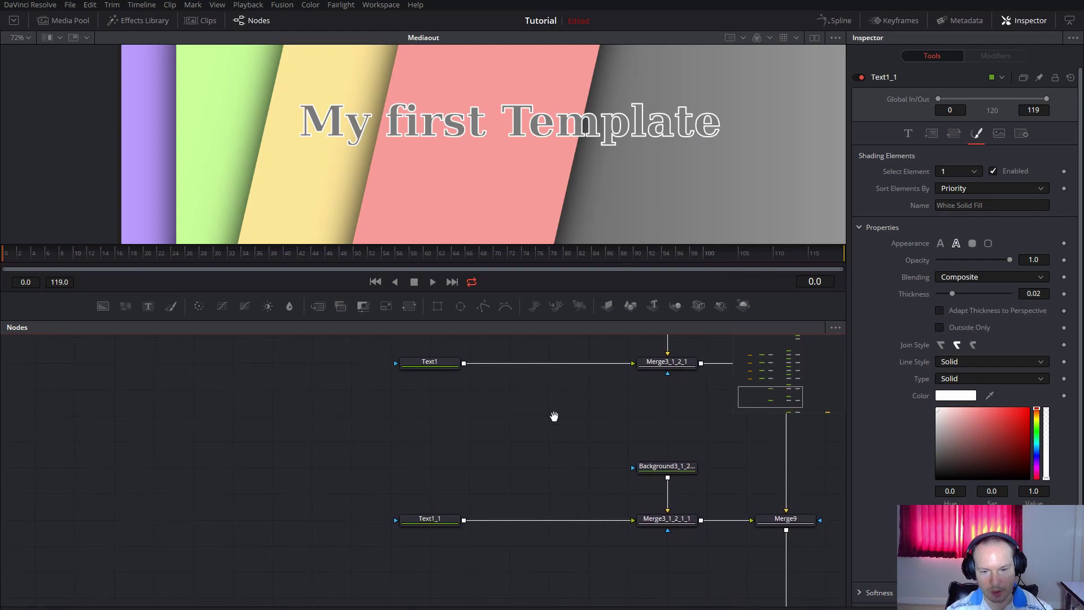
pyautogui.moveTo(559, 411); pyautogui.dragTo(517, 556)
pyautogui.click(390, 381)
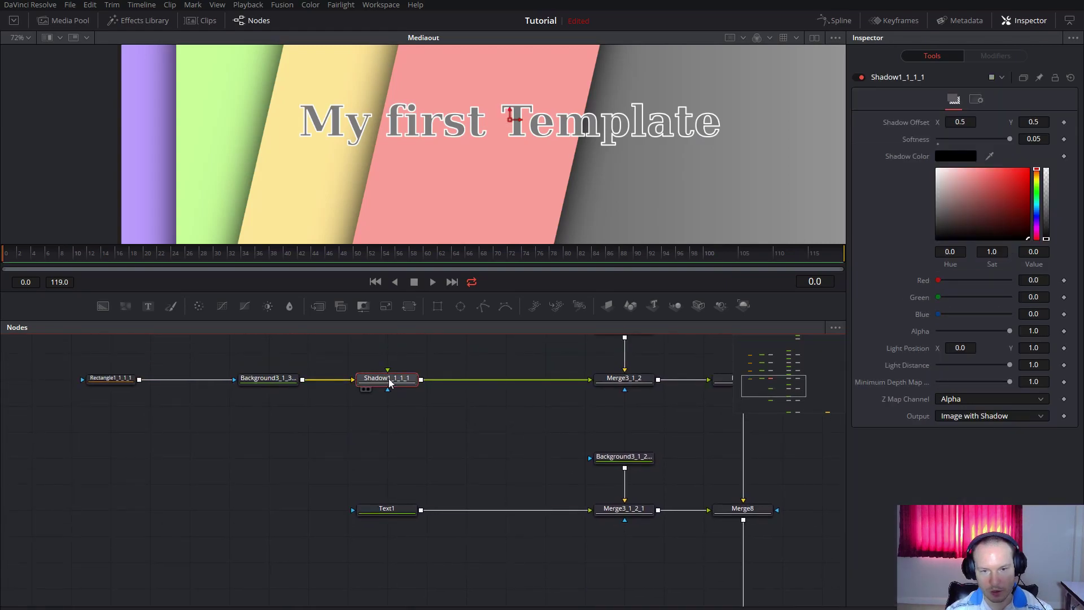
pyautogui.click(390, 511)
pyautogui.moveTo(543, 453); pyautogui.dragTo(496, 392)
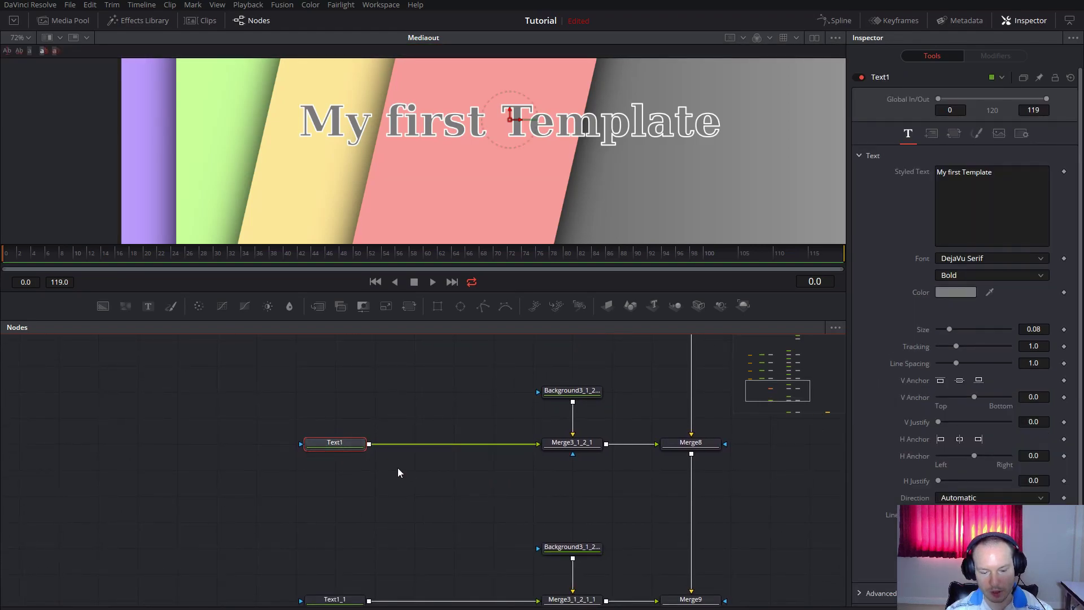
pyautogui.hotkey('ctrl', 'v')
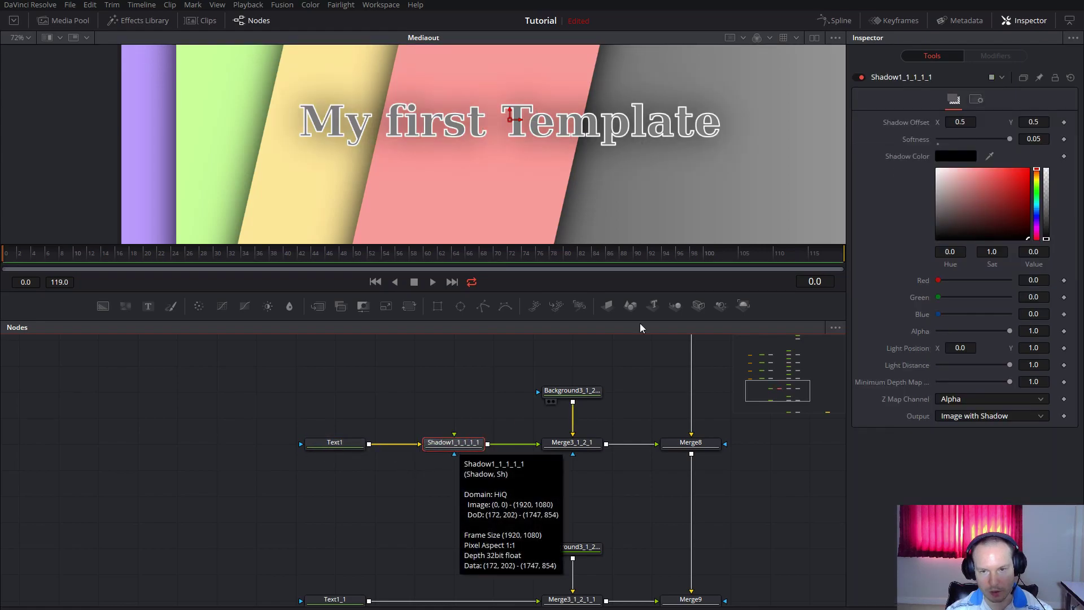
# Reduce the softness of the shadow behind Text1 to 0.005.
pyautogui.moveTo(1010, 140); pyautogui.dragTo(1037, 139)
pyautogui.click(1034, 139)
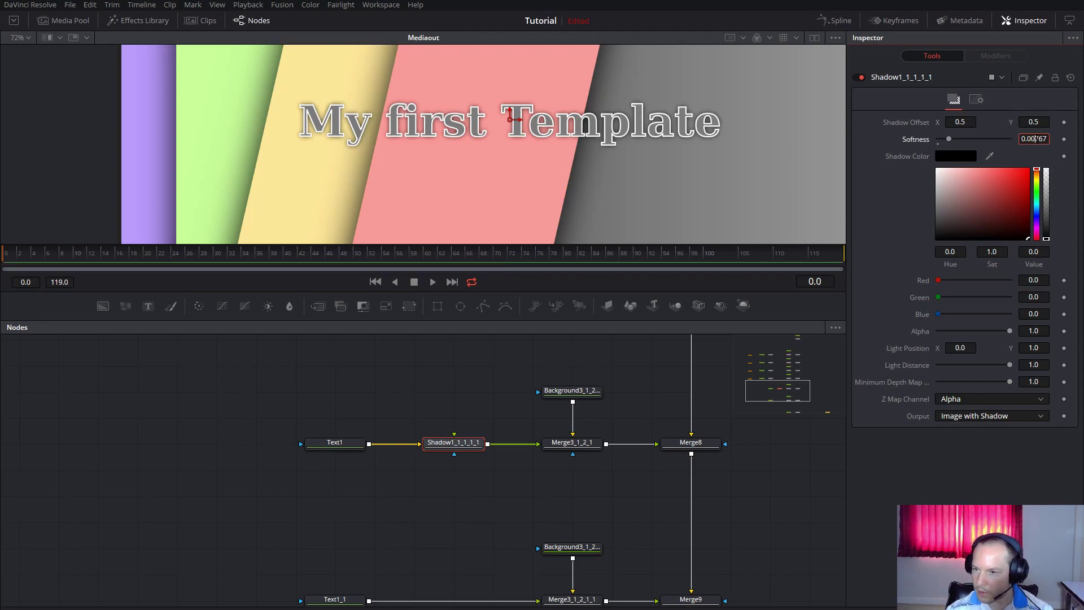
pyautogui.press('Delete')
pyautogui.press('Delete')
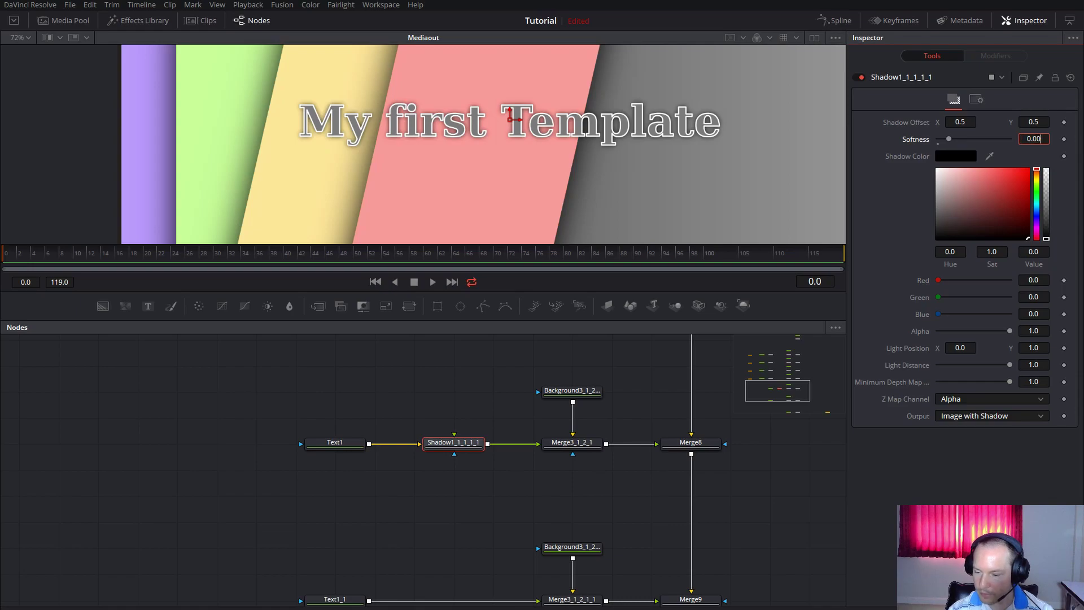
pyautogui.press('Tab')
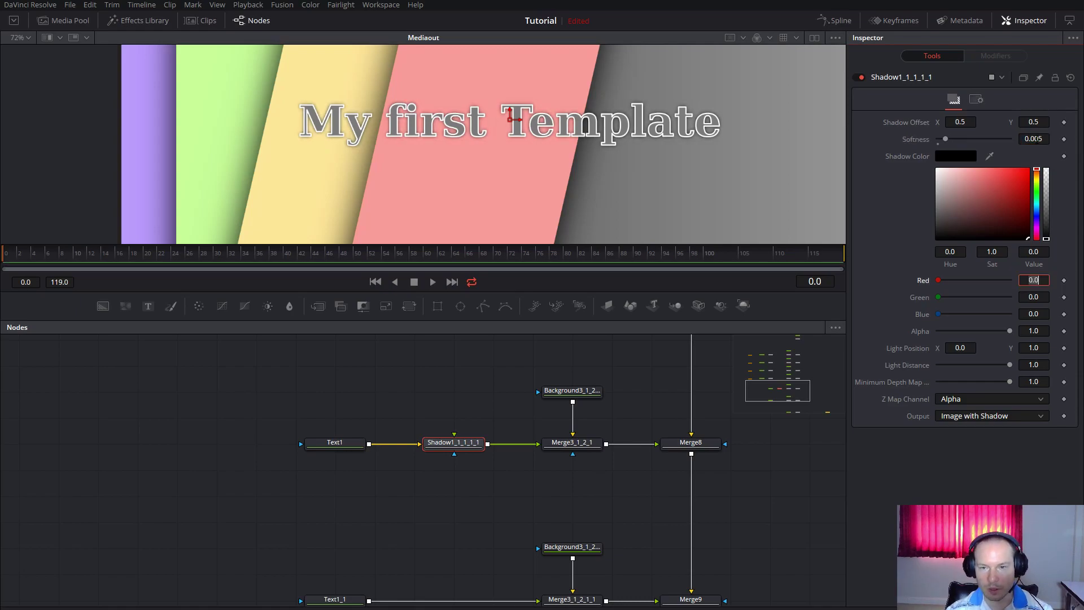
# Set the softness of the shadow behind Text1 to 0.01.
pyautogui.moveTo(1048, 141); pyautogui.dragTo(1049, 140)
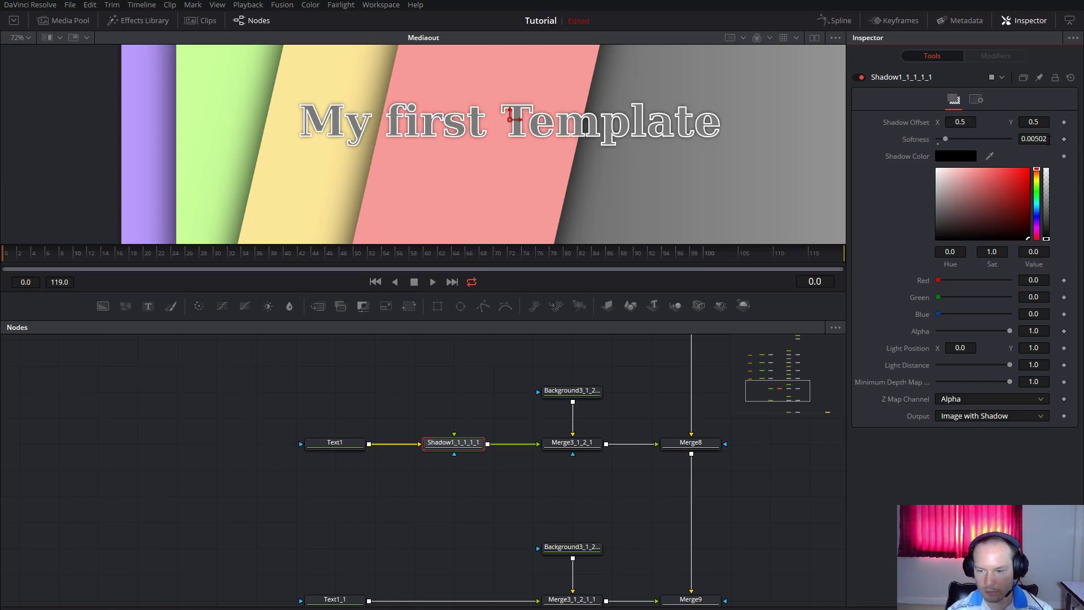
pyautogui.click(1049, 138)
pyautogui.press('BackSpace')
pyautogui.press('BackSpace')
pyautogui.press('BackSpace')
pyautogui.press('BackSpace')
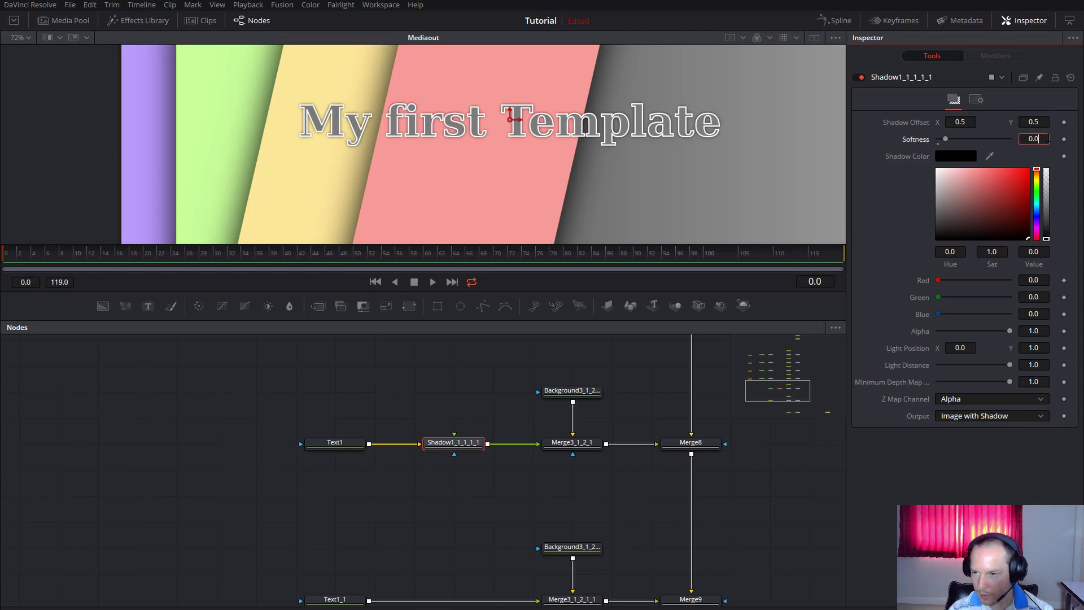
pyautogui.write('1')
pyautogui.press('Return')
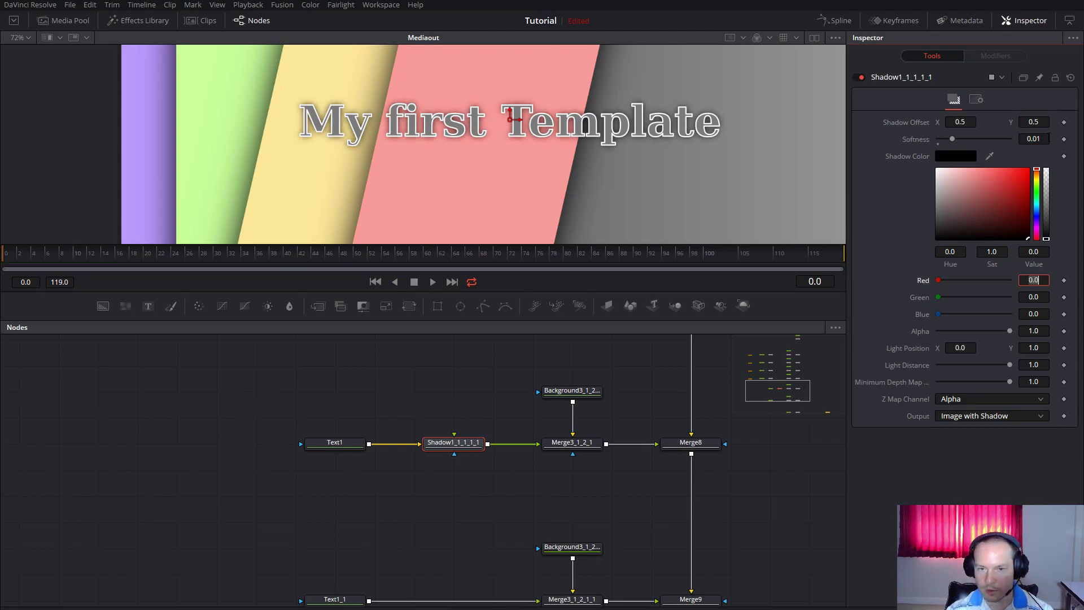
# Insert a Glow (Glo) node between Text1_1 and Merge3_1_2_1_1, spaced midway between them.
pyautogui.moveTo(474, 499); pyautogui.dragTo(453, 437)
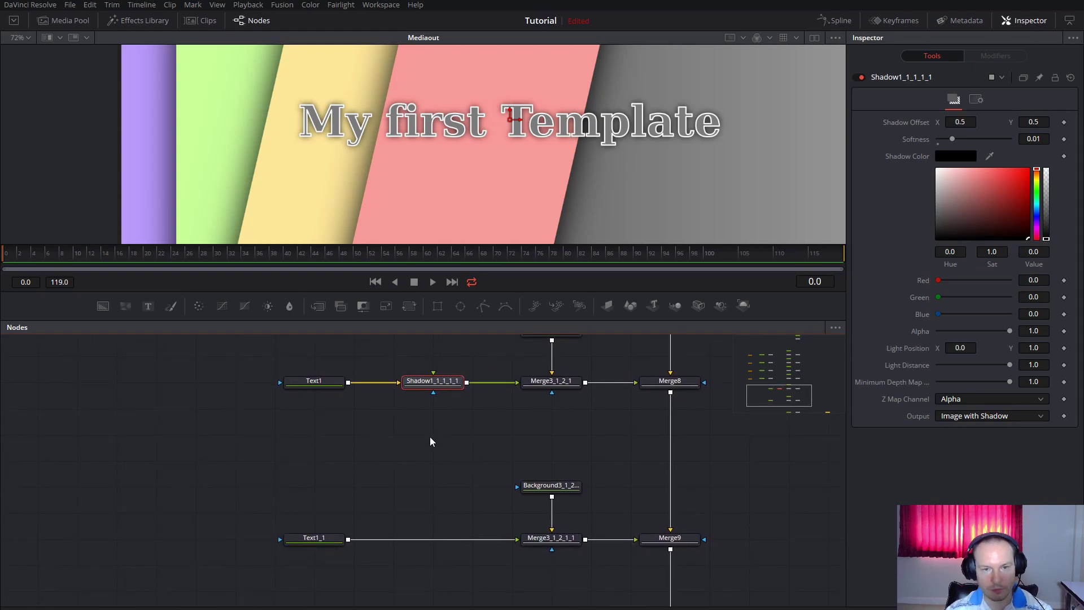
pyautogui.moveTo(441, 489); pyautogui.dragTo(489, 441)
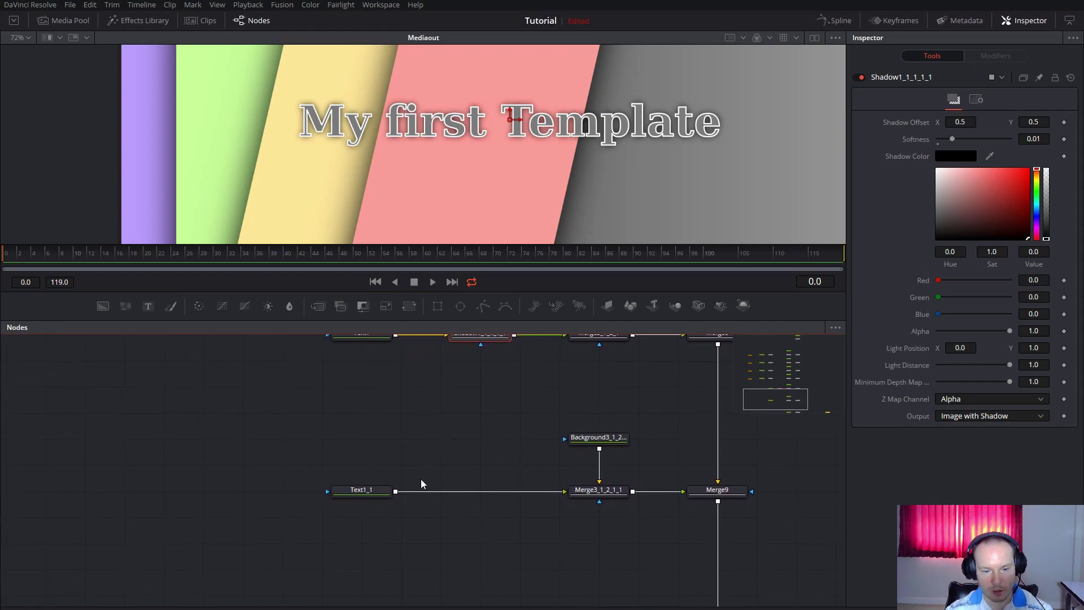
pyautogui.click(370, 495)
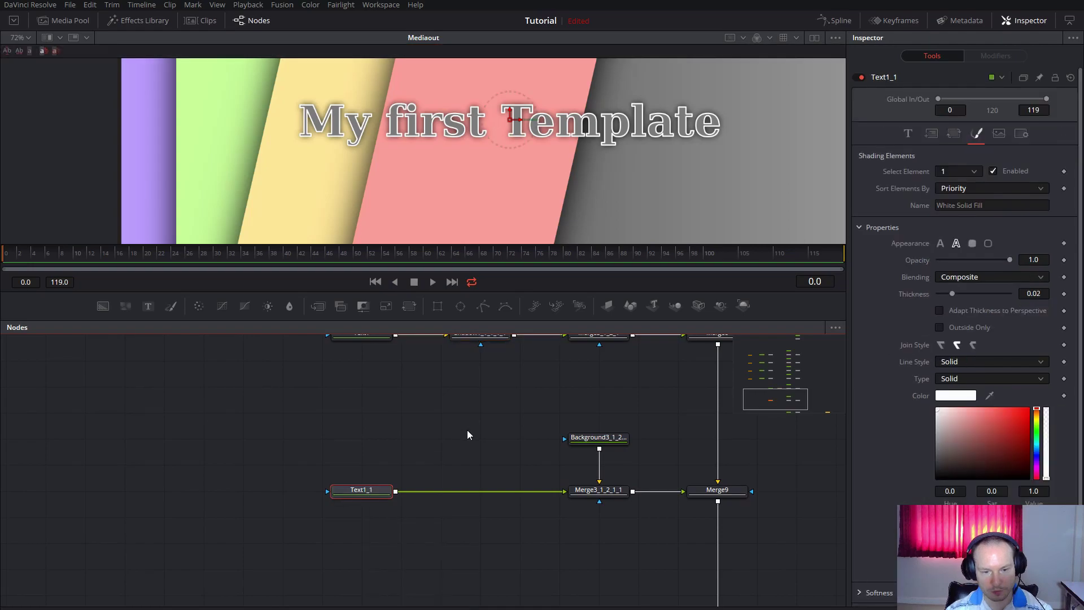
pyautogui.hotkey('shift', 'space')
pyautogui.write('Shadow')
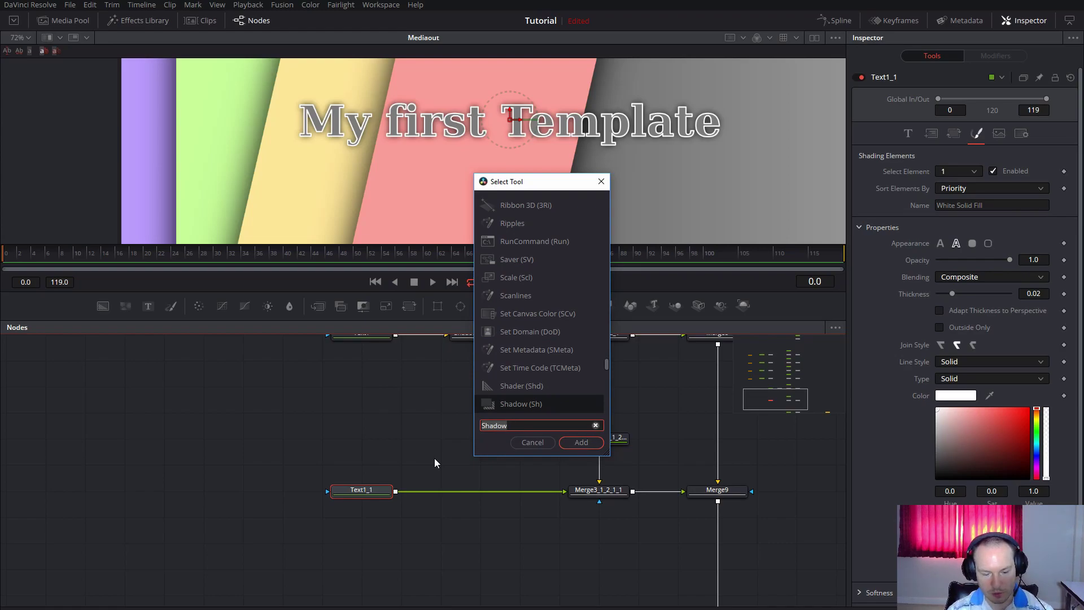
pyautogui.press('BackSpace')
pyautogui.press('BackSpace')
pyautogui.press('BackSpace')
pyautogui.press('BackSpace')
pyautogui.press('BackSpace')
pyautogui.press('BackSpace')
pyautogui.write('glow')
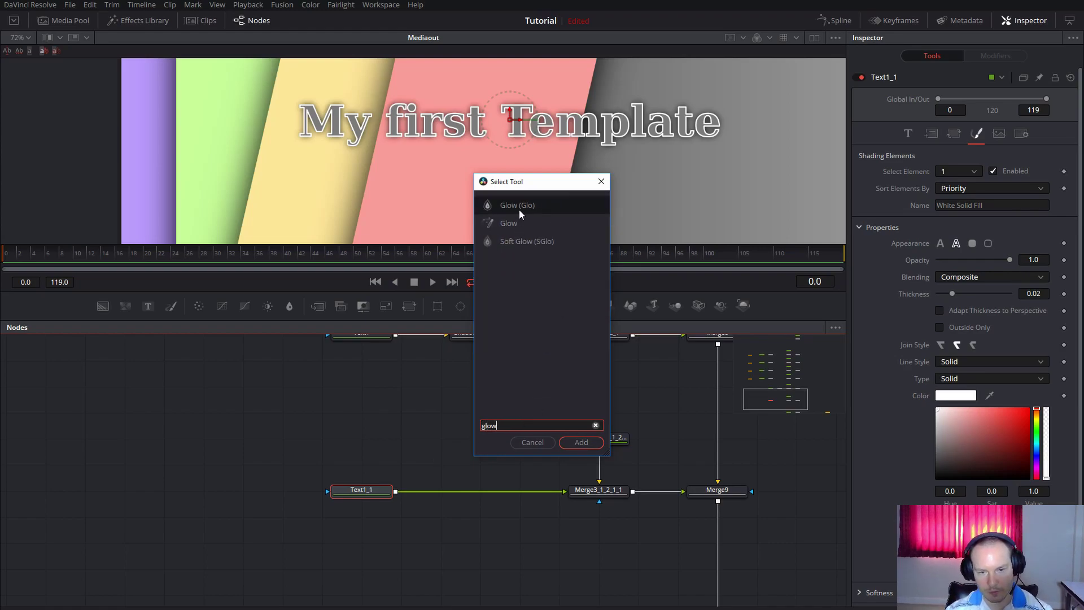
pyautogui.click(590, 441)
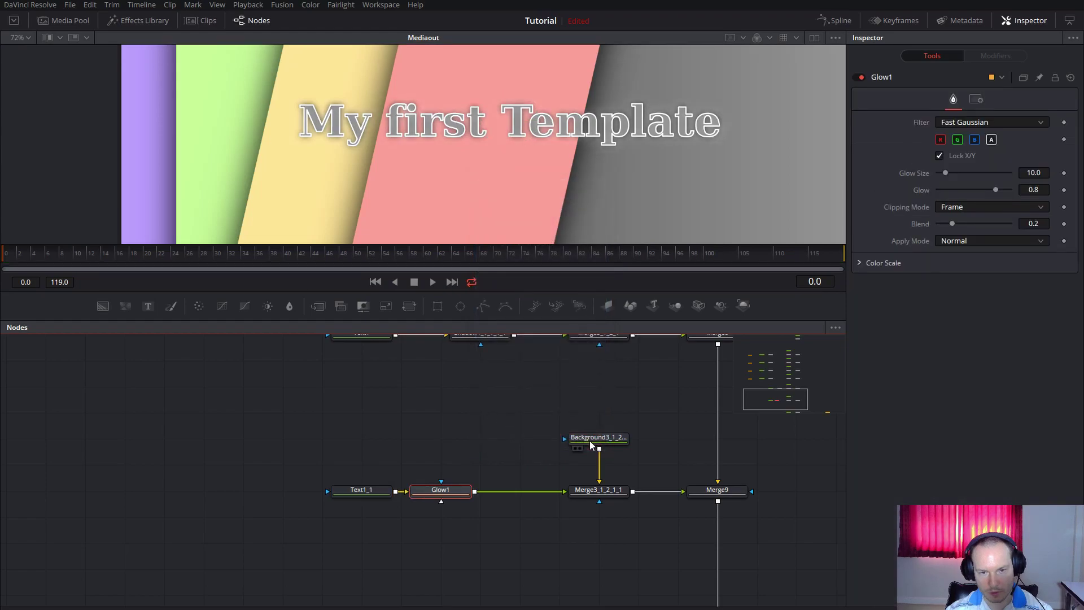
pyautogui.moveTo(455, 489); pyautogui.dragTo(494, 489)
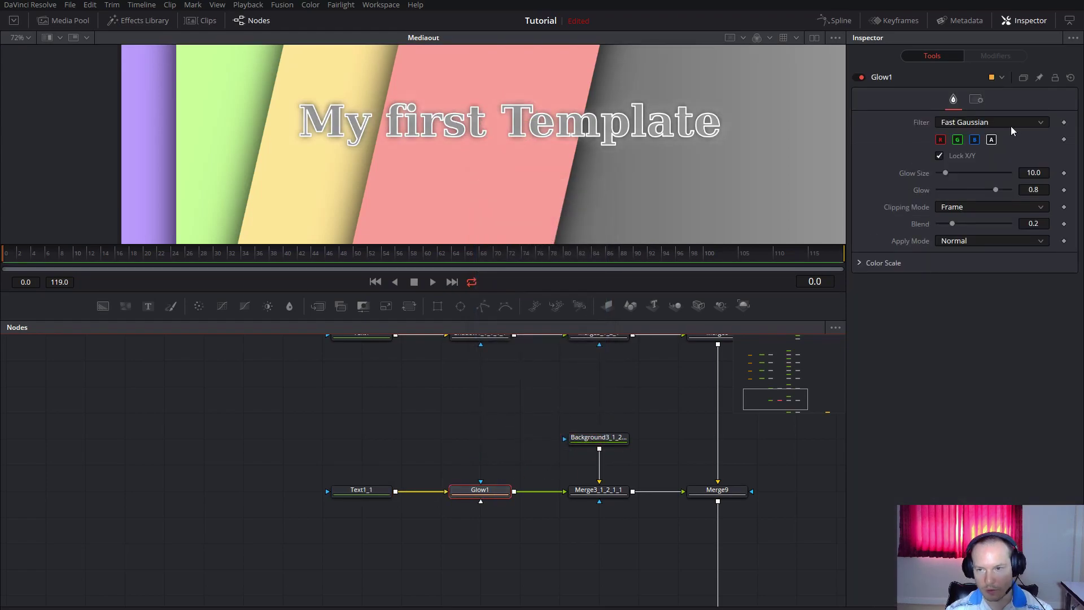
# Tint the glow green with a Green Scale of 2.0, and raise Glow Size to about 18.1 and Glow to about 0.827.
pyautogui.click(859, 262)
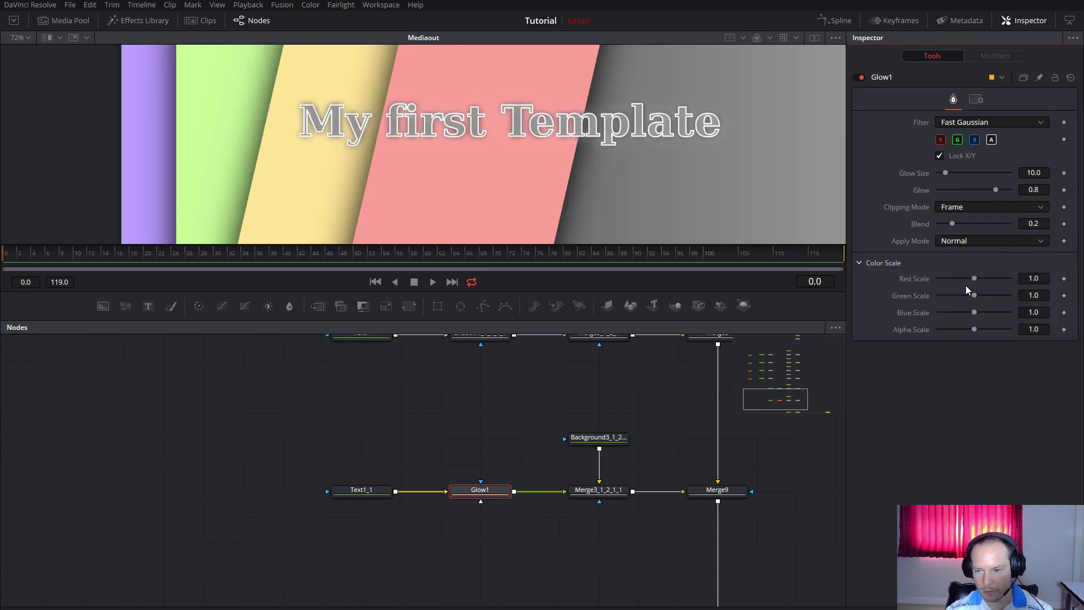
pyautogui.moveTo(974, 279); pyautogui.dragTo(1009, 296)
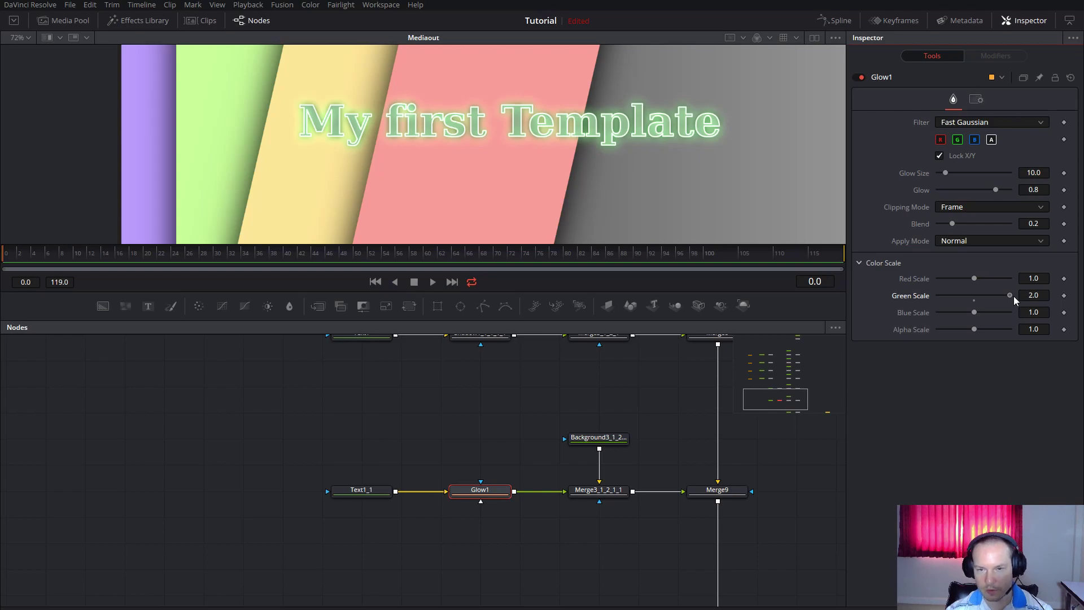
pyautogui.moveTo(946, 173); pyautogui.dragTo(997, 191)
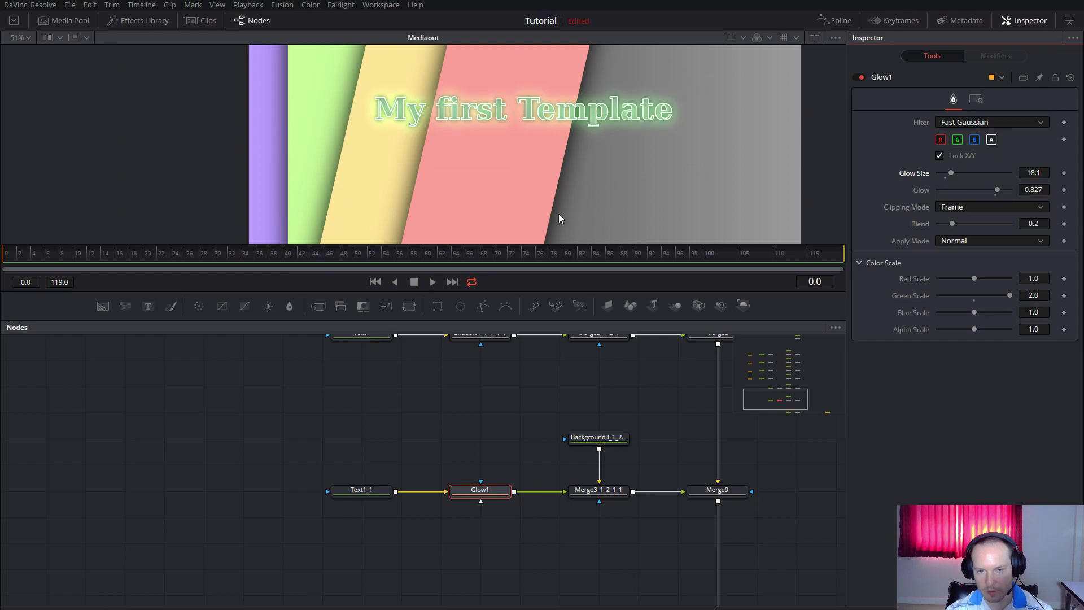
# Select every node except the MediaOut and combine them into one group.
pyautogui.scroll(-4, 432, 391)
pyautogui.scroll(-5, 510, 404)
pyautogui.moveTo(556, 396); pyautogui.dragTo(550, 556)
pyautogui.moveTo(547, 475); pyautogui.dragTo(530, 402)
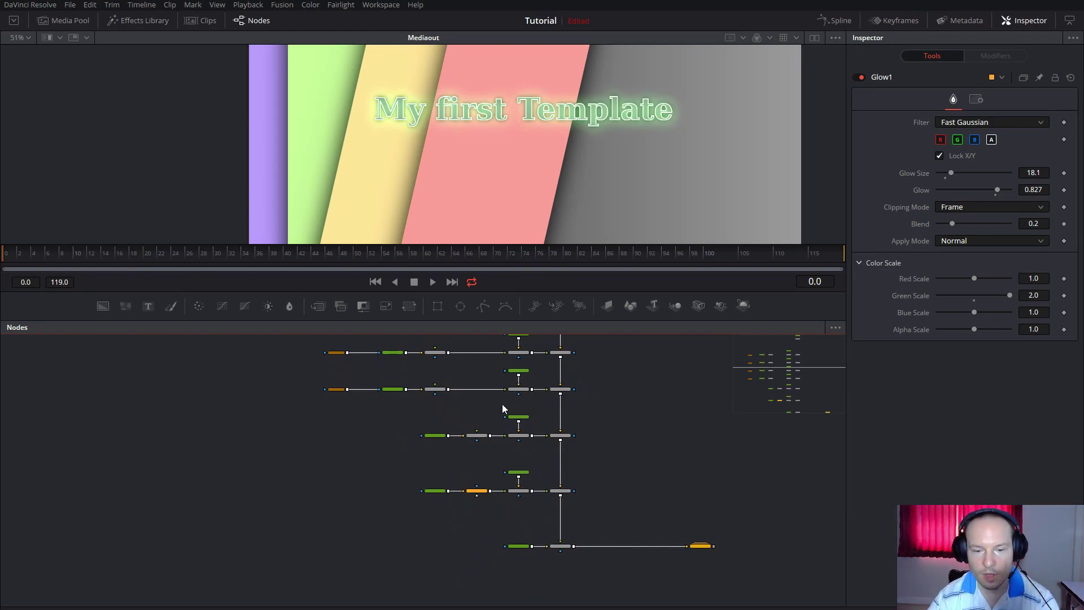
pyautogui.scroll(-3, 525, 408)
pyautogui.scroll(-5, 523, 129)
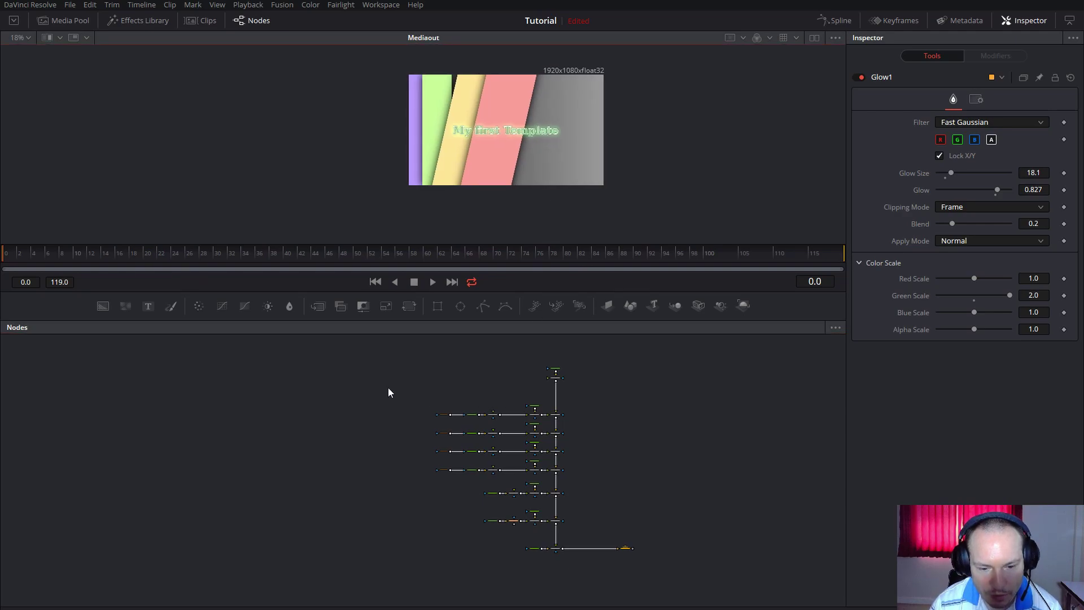
pyautogui.moveTo(399, 356); pyautogui.dragTo(571, 560)
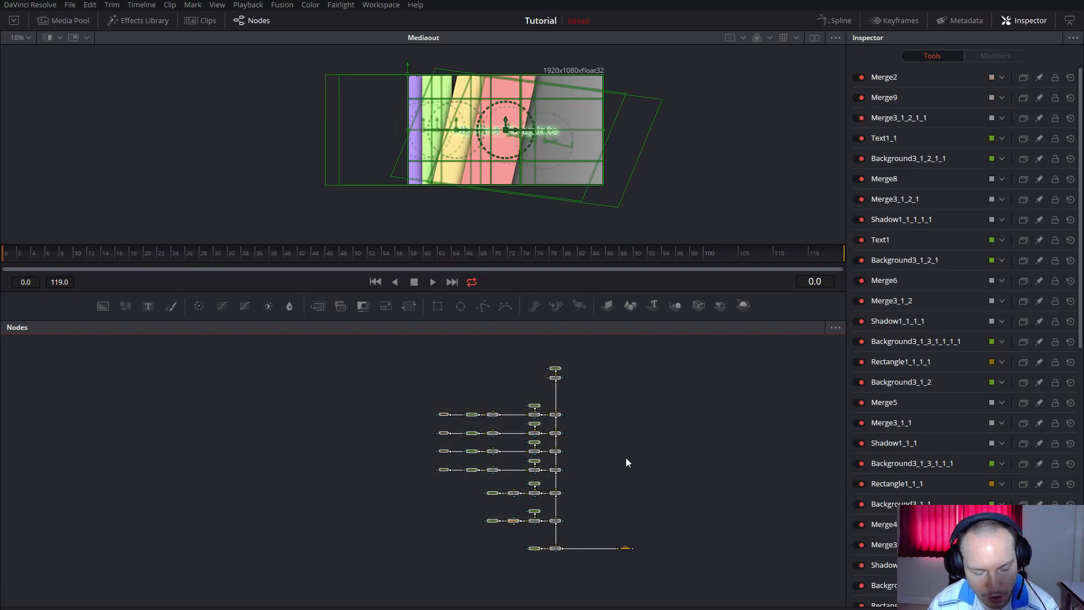
pyautogui.hotkey('ctrl', 'g')
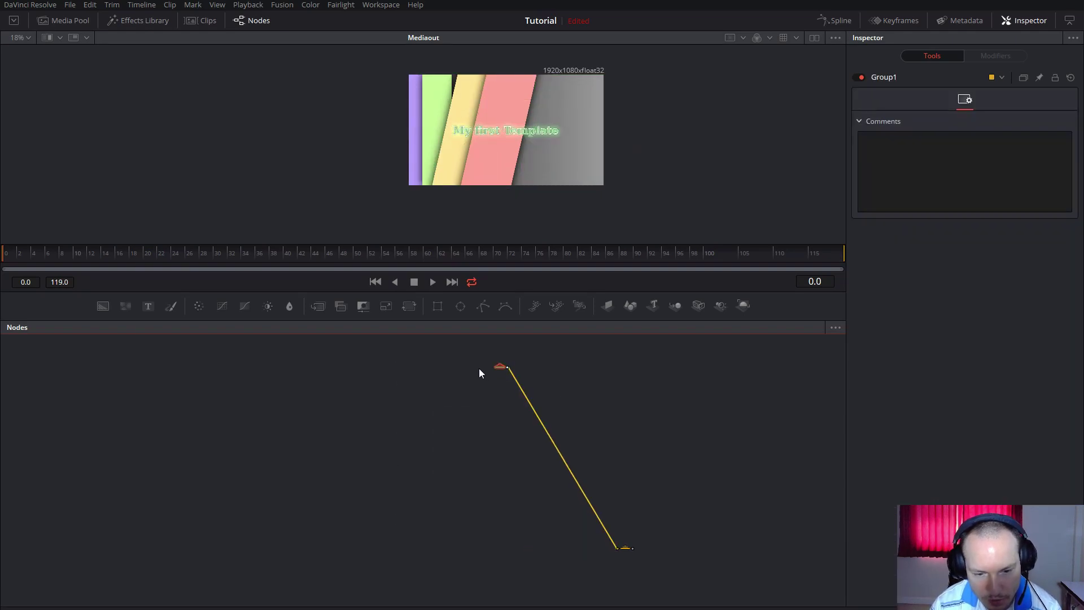
pyautogui.scroll(8, 501, 368)
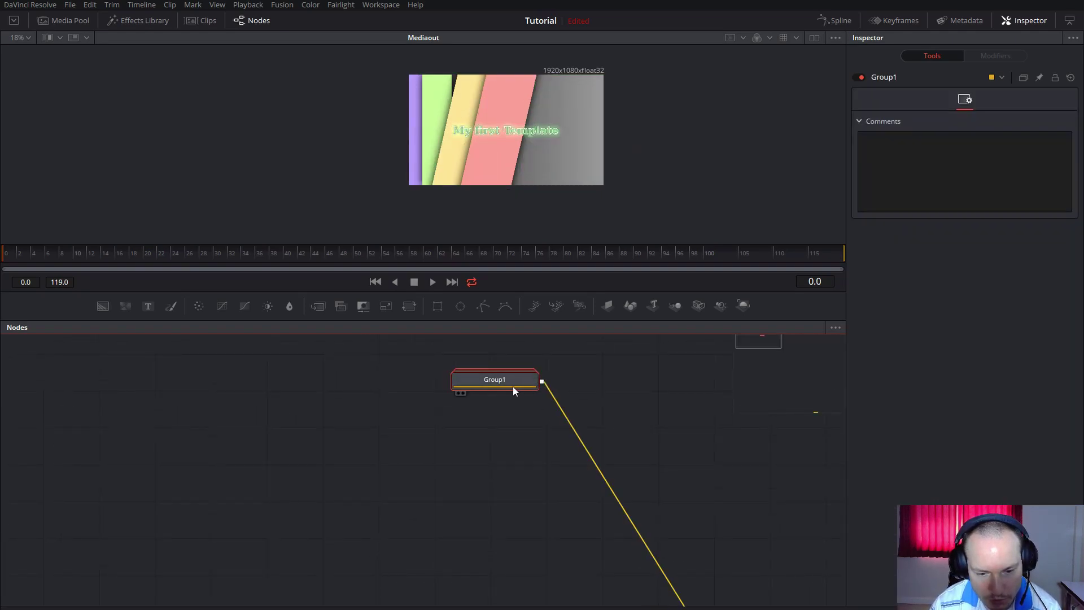
# Rename the grouped node feeding the MediaOut as Template123.
pyautogui.moveTo(495, 377)
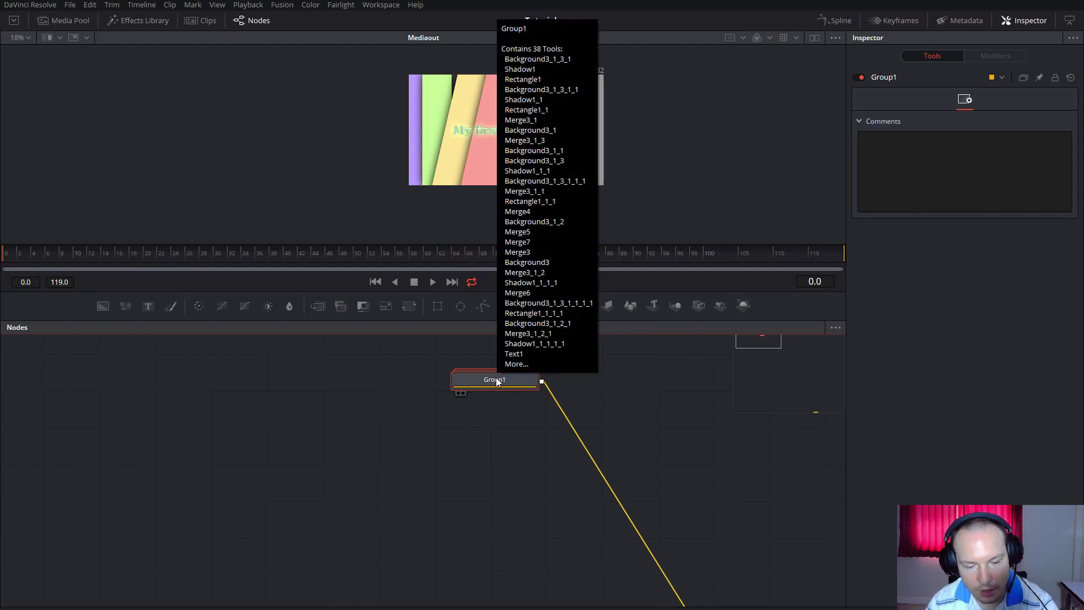
pyautogui.press('F2')
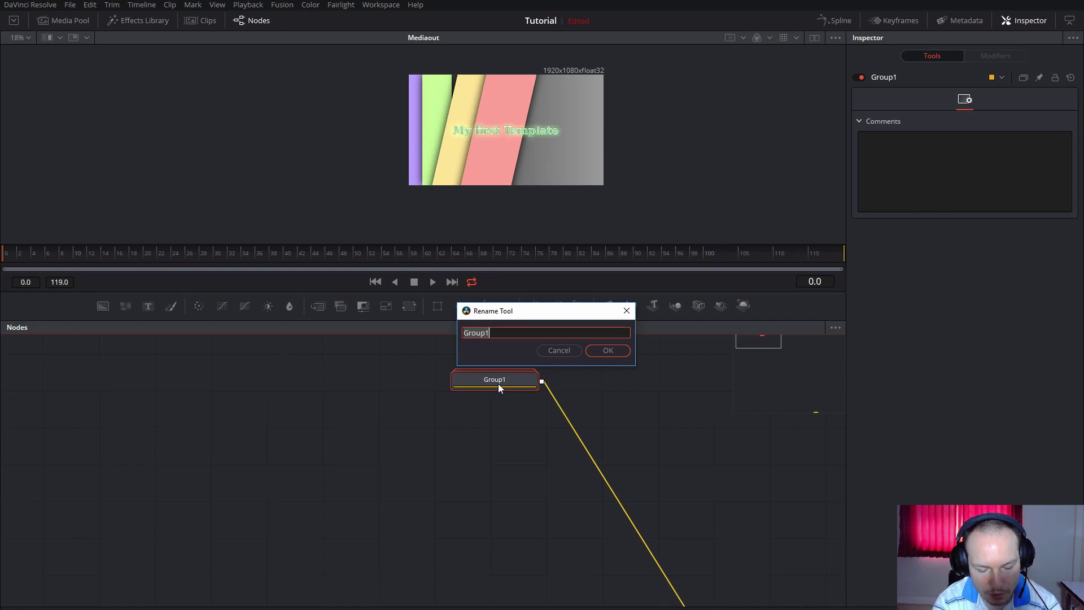
pyautogui.write('Temple')
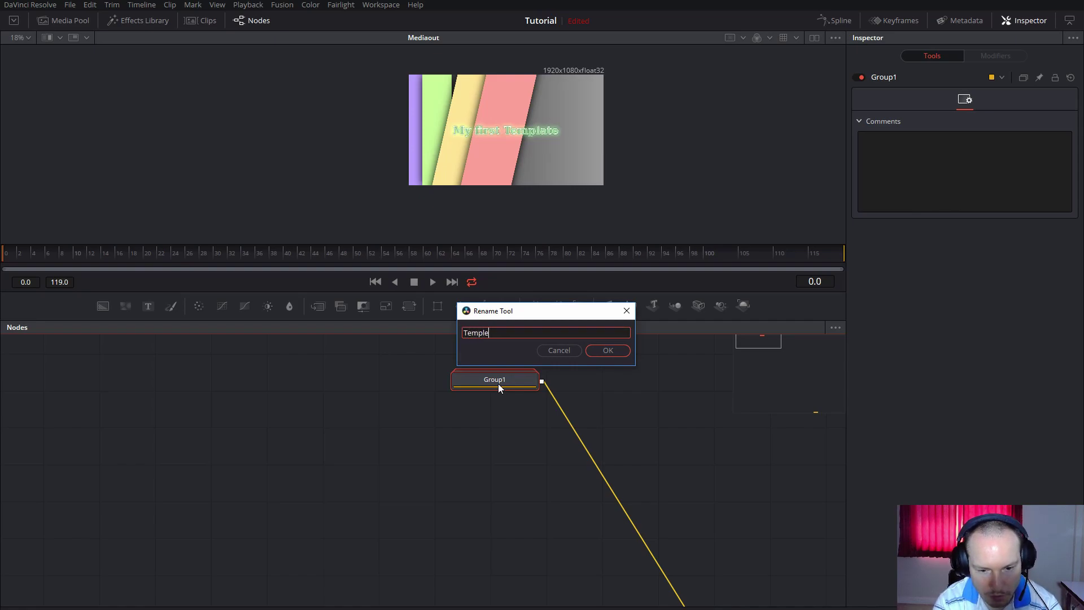
pyautogui.press('BackSpace')
pyautogui.write('a')
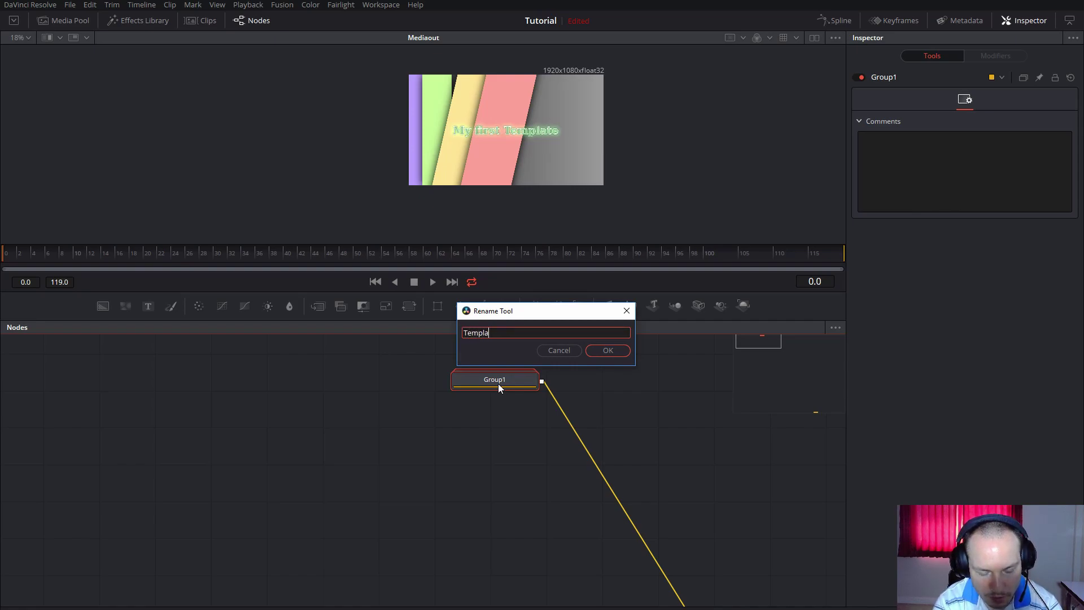
pyautogui.write('te123')
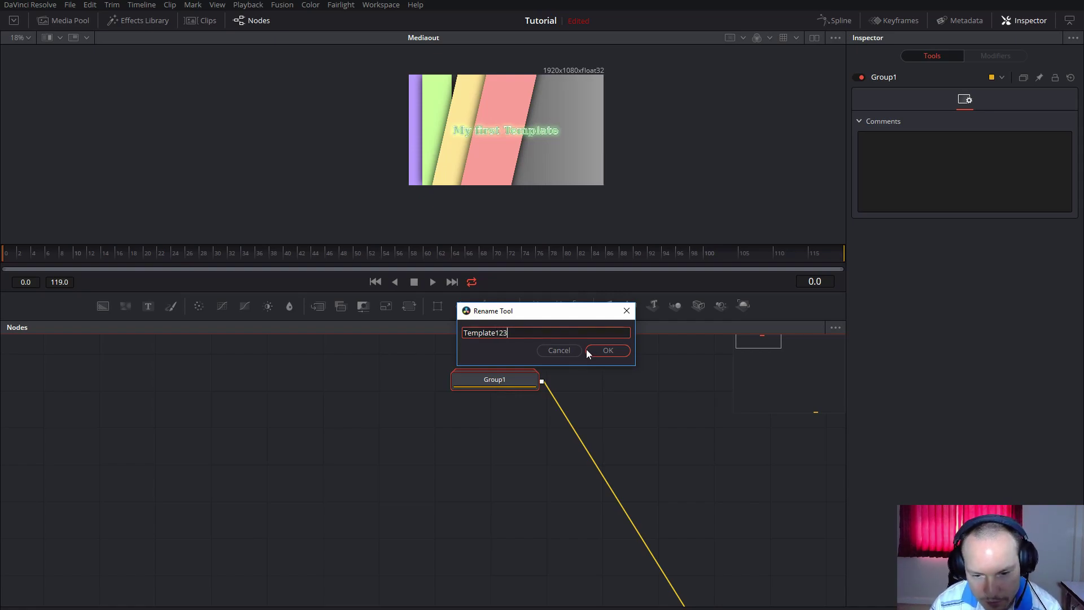
pyautogui.click(595, 350)
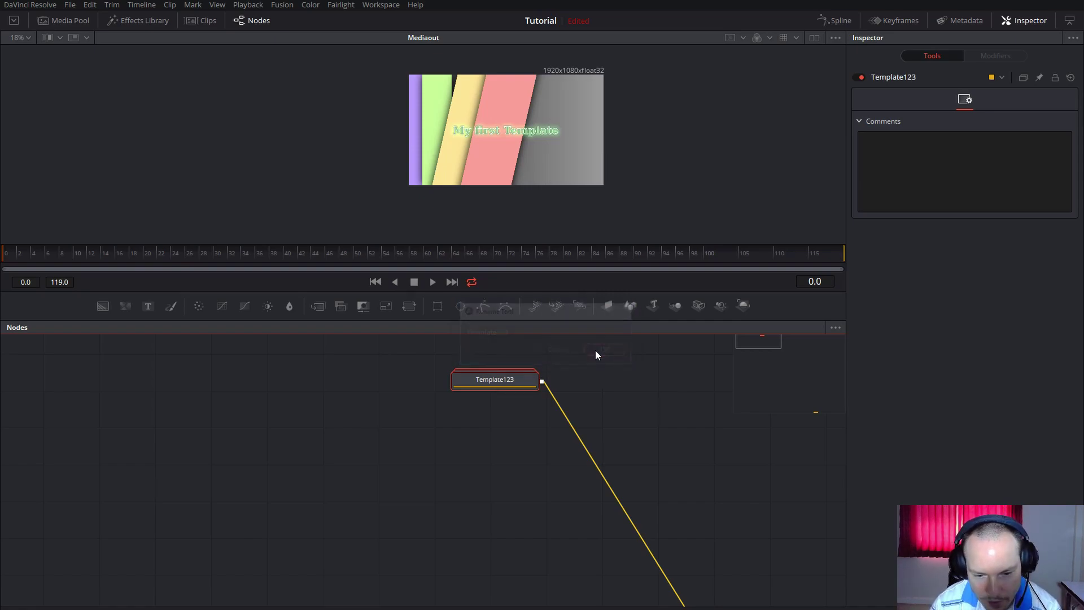
pyautogui.rightClick(493, 381)
pyautogui.moveTo(612, 358)
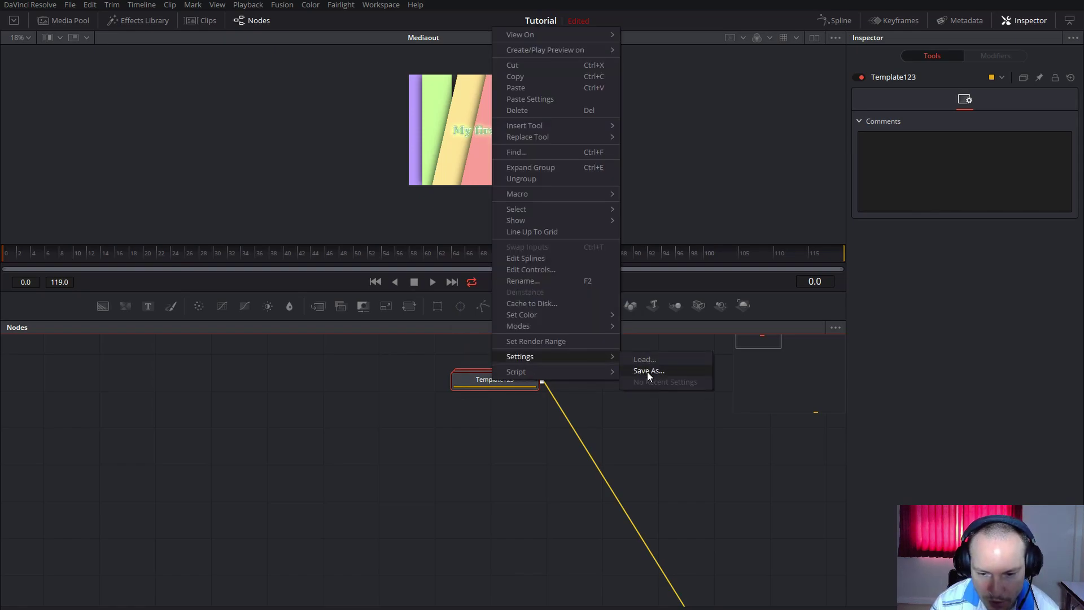
pyautogui.click(649, 371)
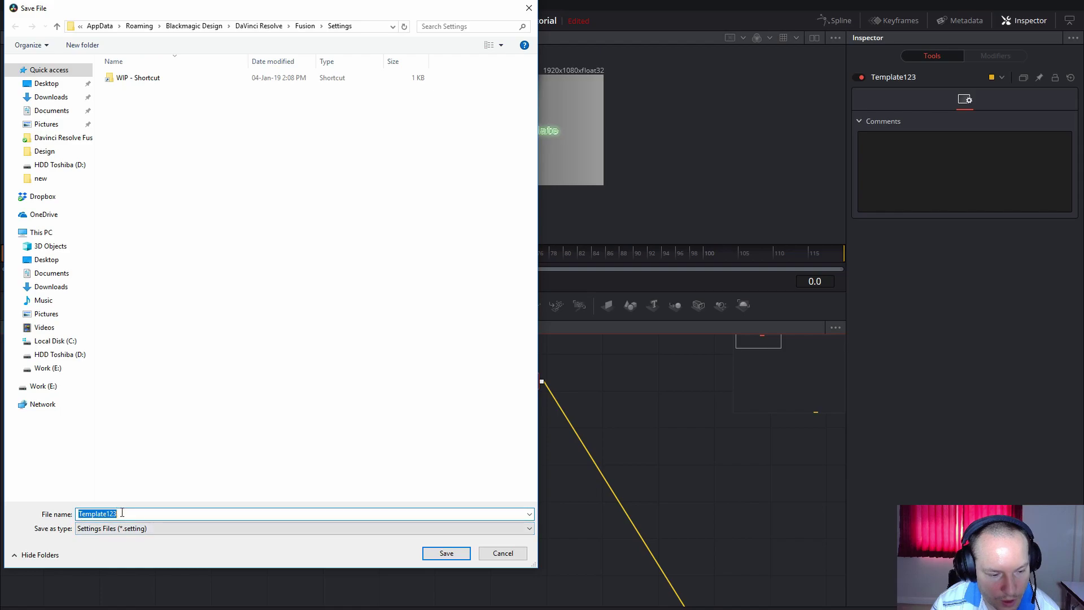
pyautogui.click(501, 554)
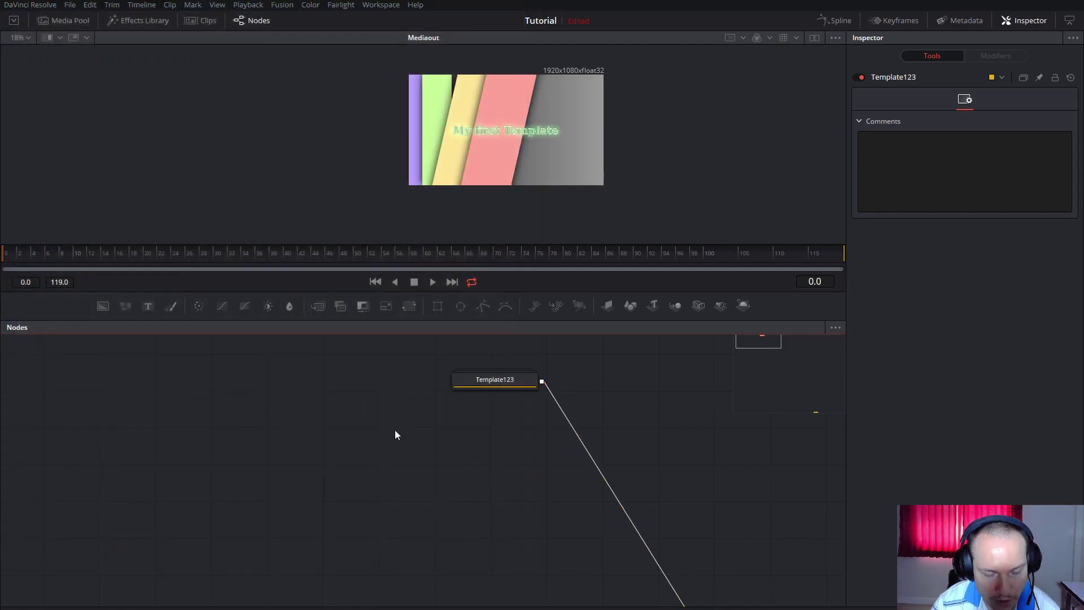